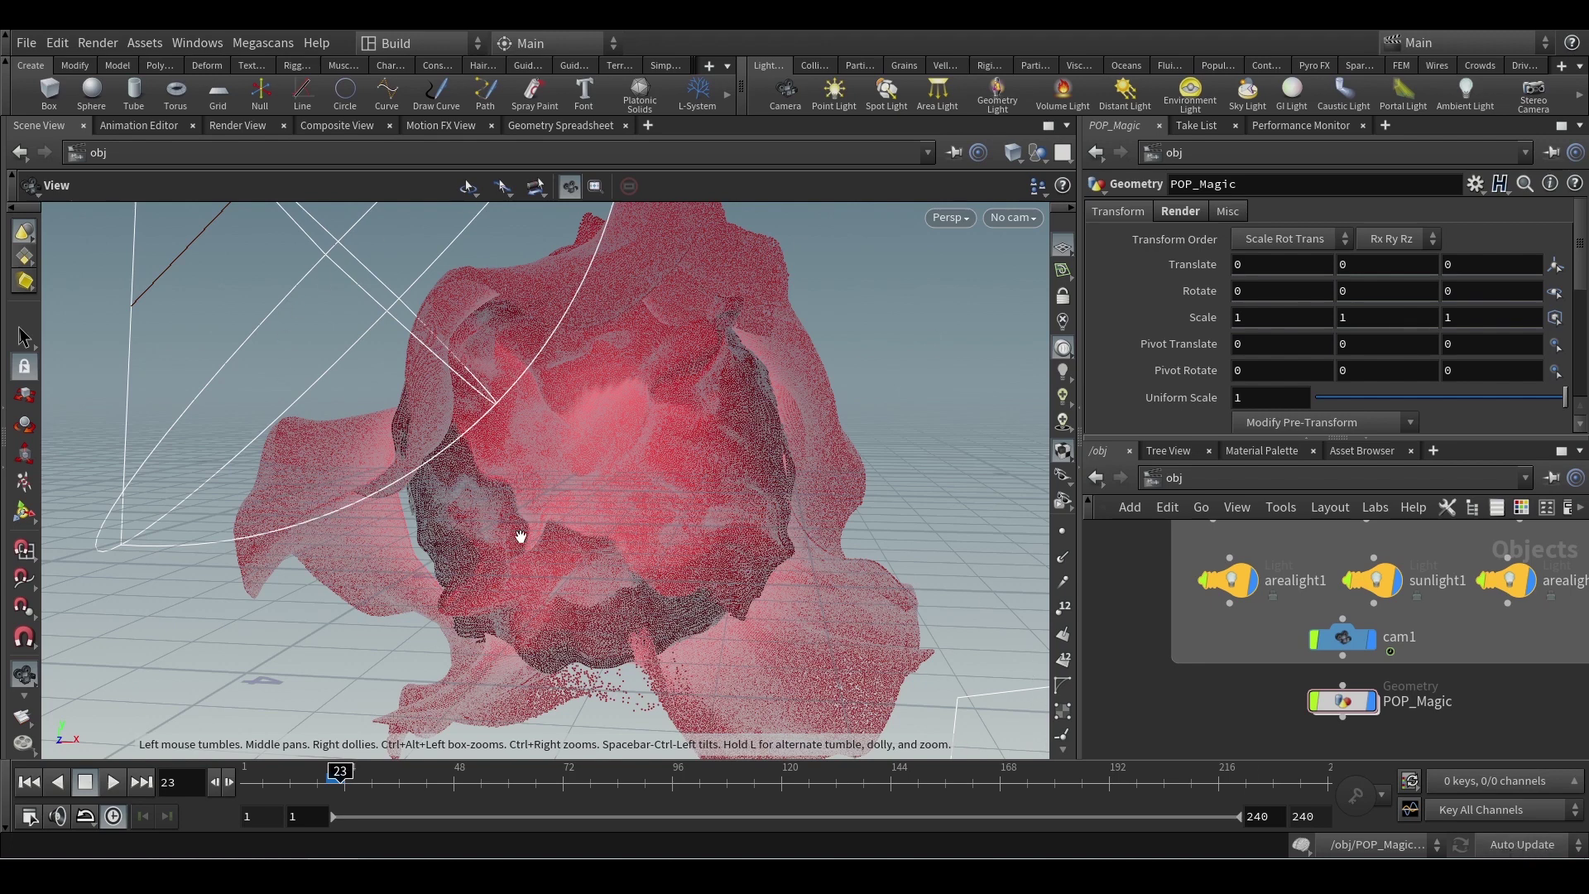
# Return the timeline to frame 1 and open the network inside the POP_Magic geometry object
pyautogui.click(238, 125)
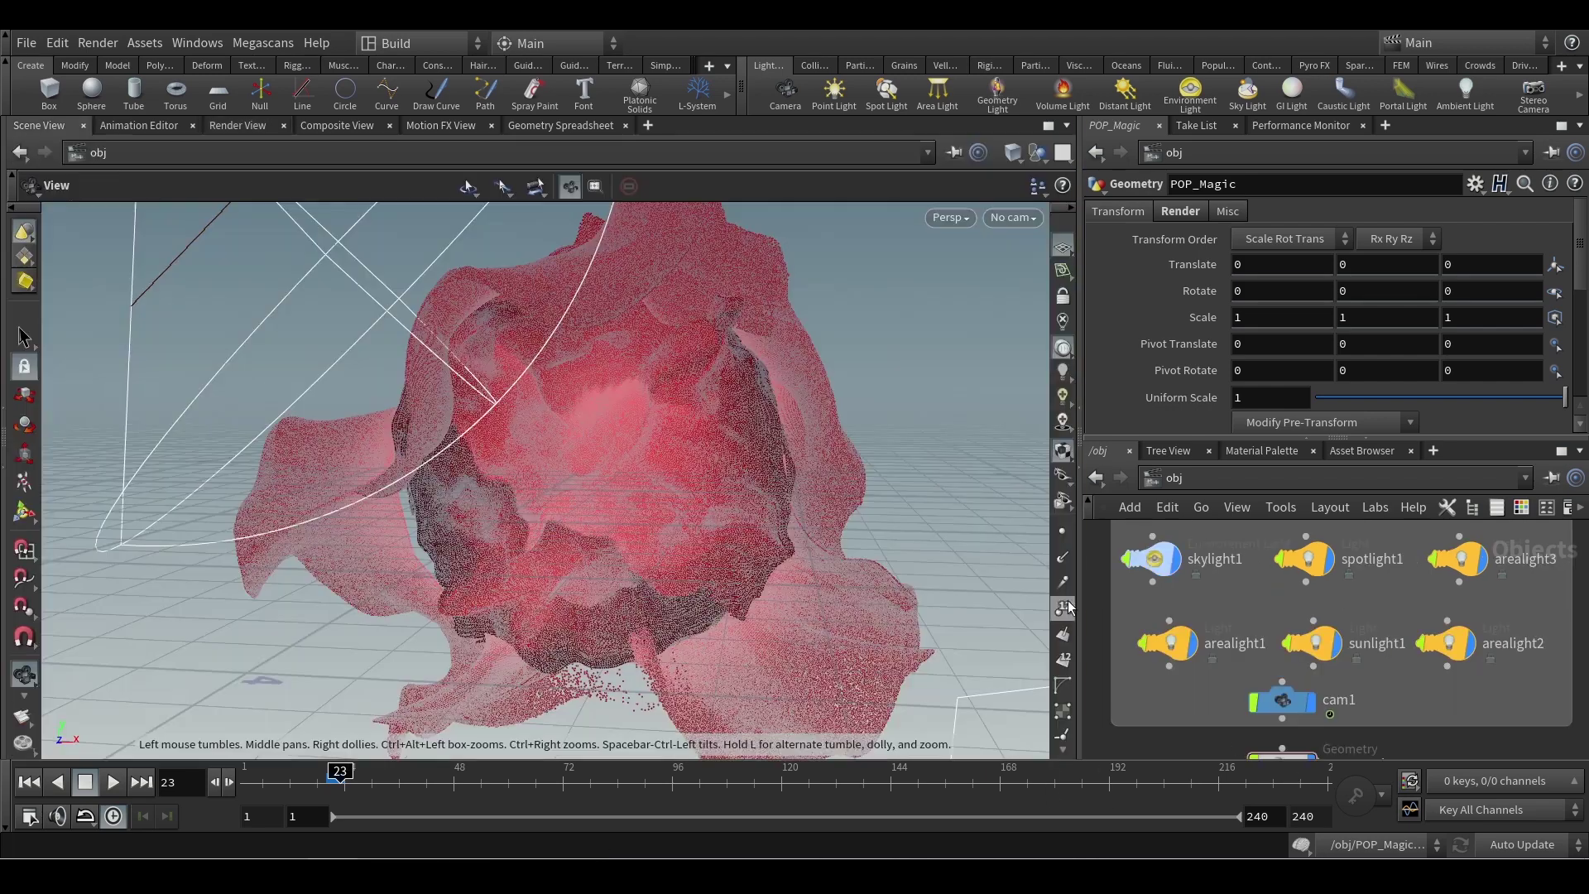
pyautogui.moveTo(1197, 571)
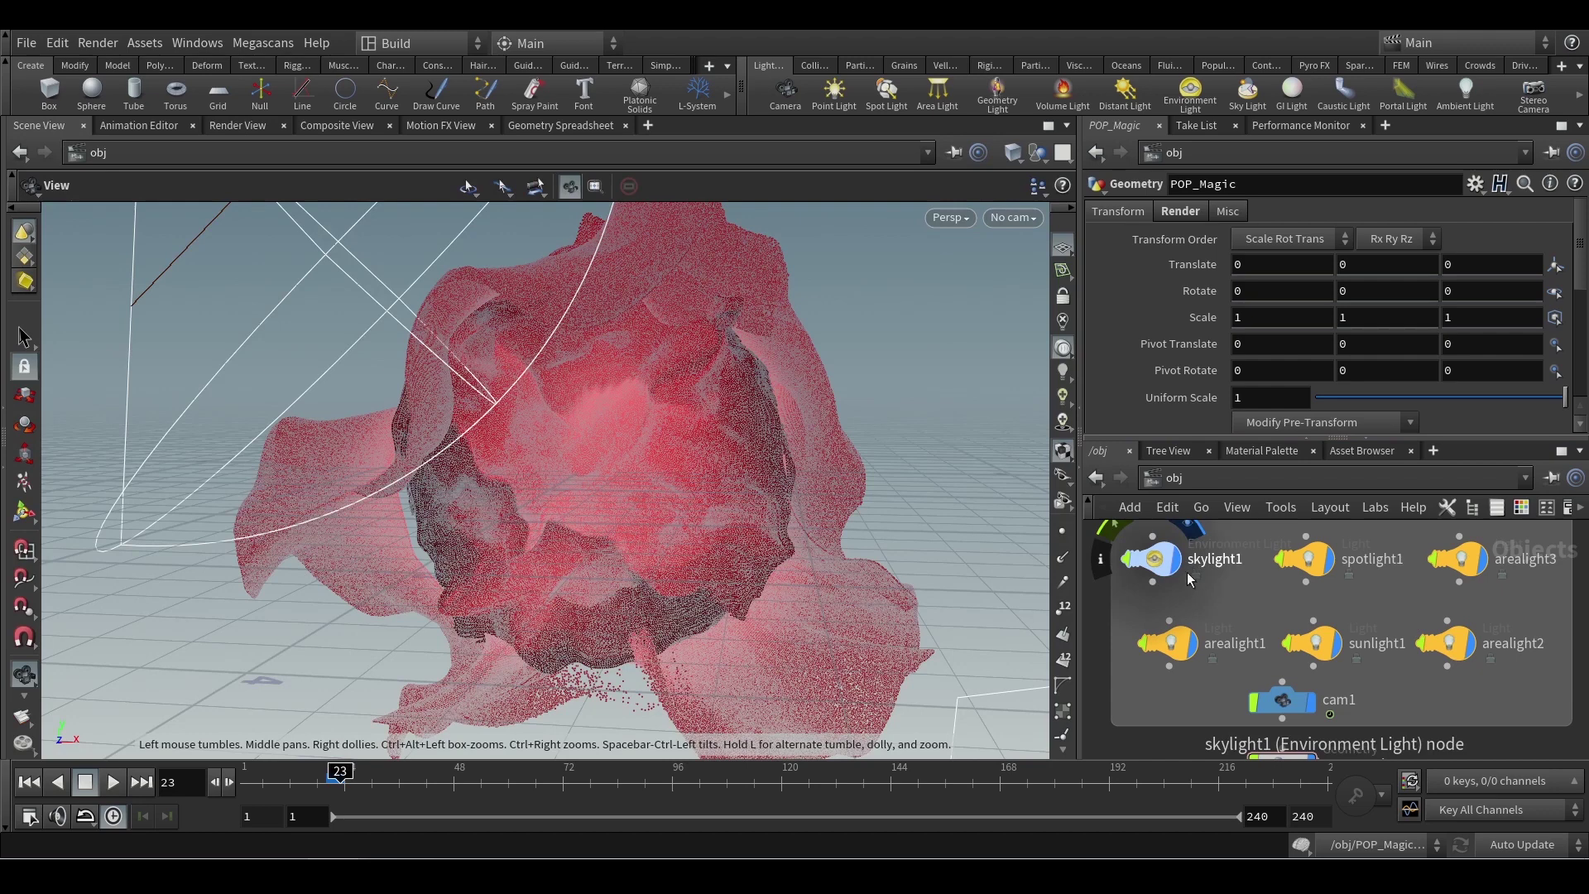
pyautogui.scroll(-2, 1390, 695)
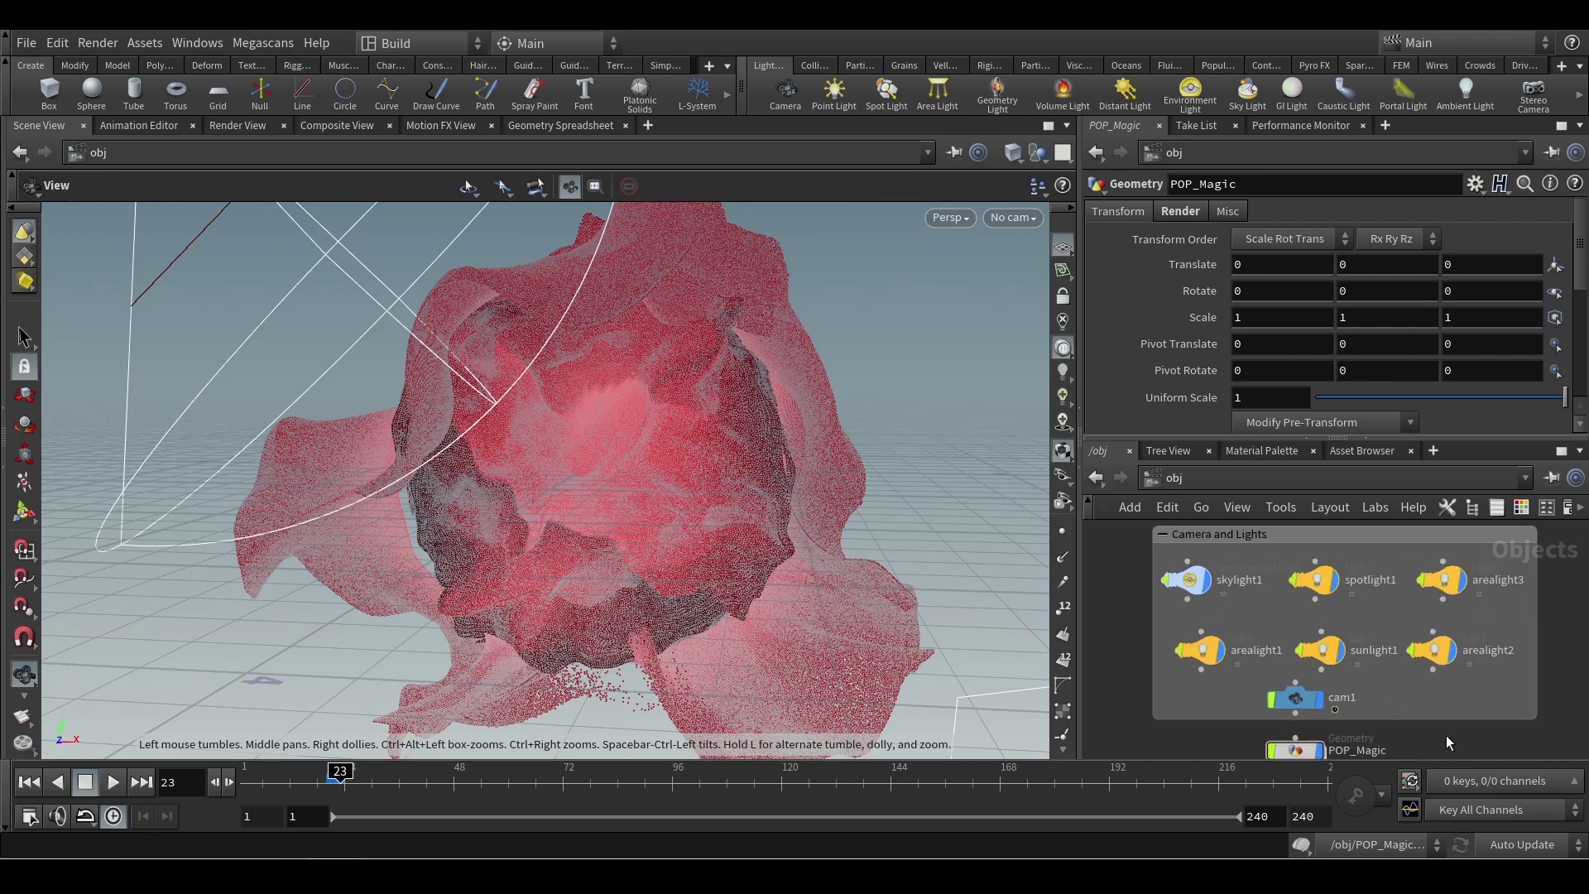
pyautogui.moveTo(1446, 735); pyautogui.dragTo(1430, 649, button='middle')
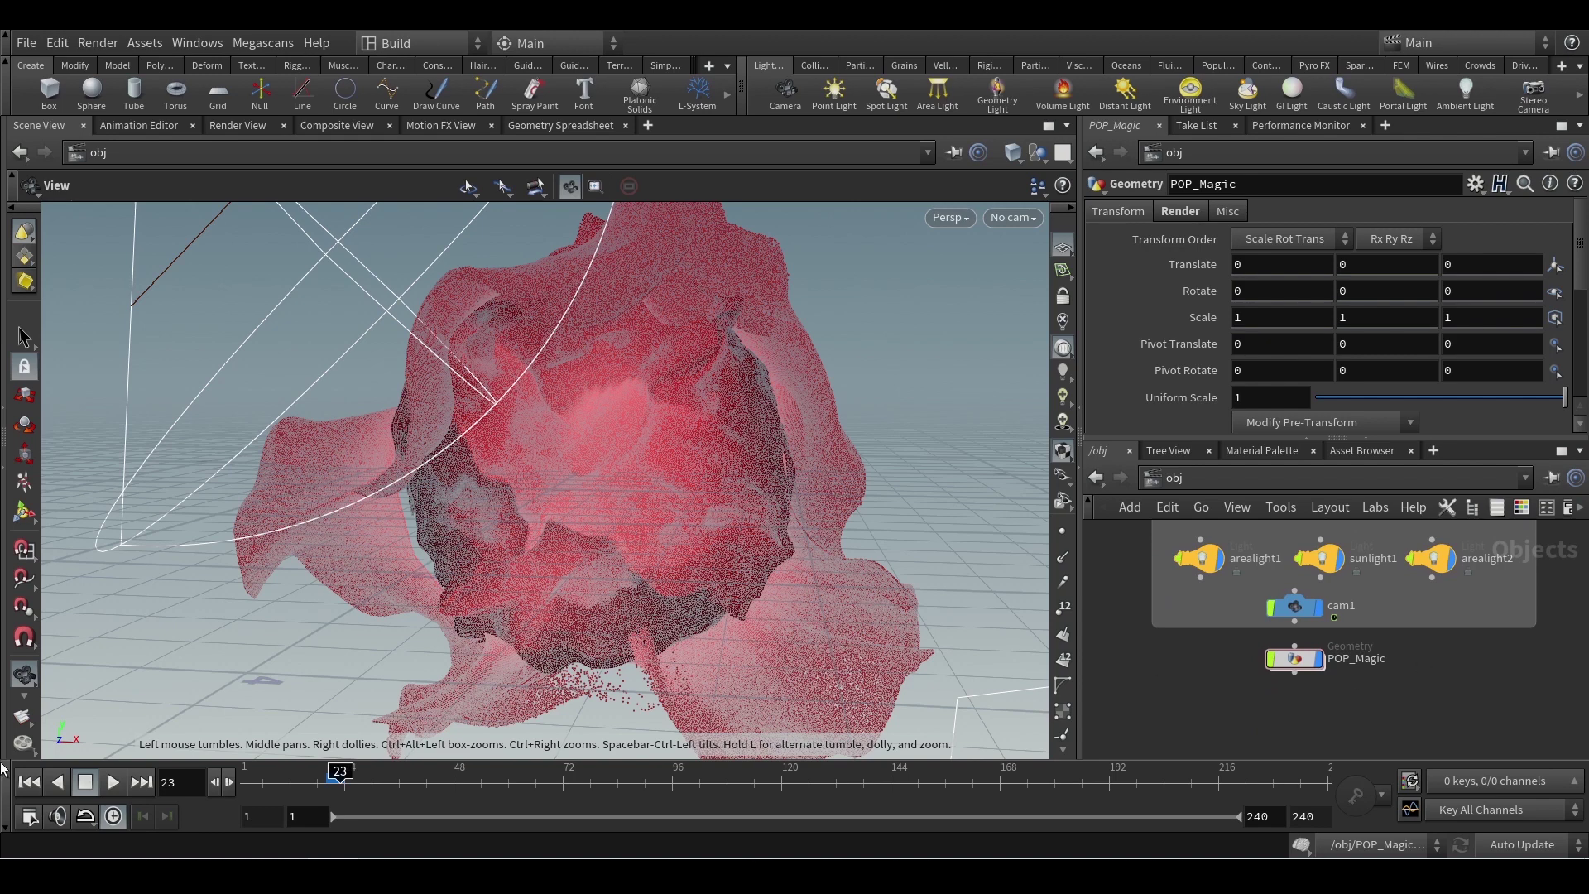
pyautogui.hotkey('ctrl', 'Up')
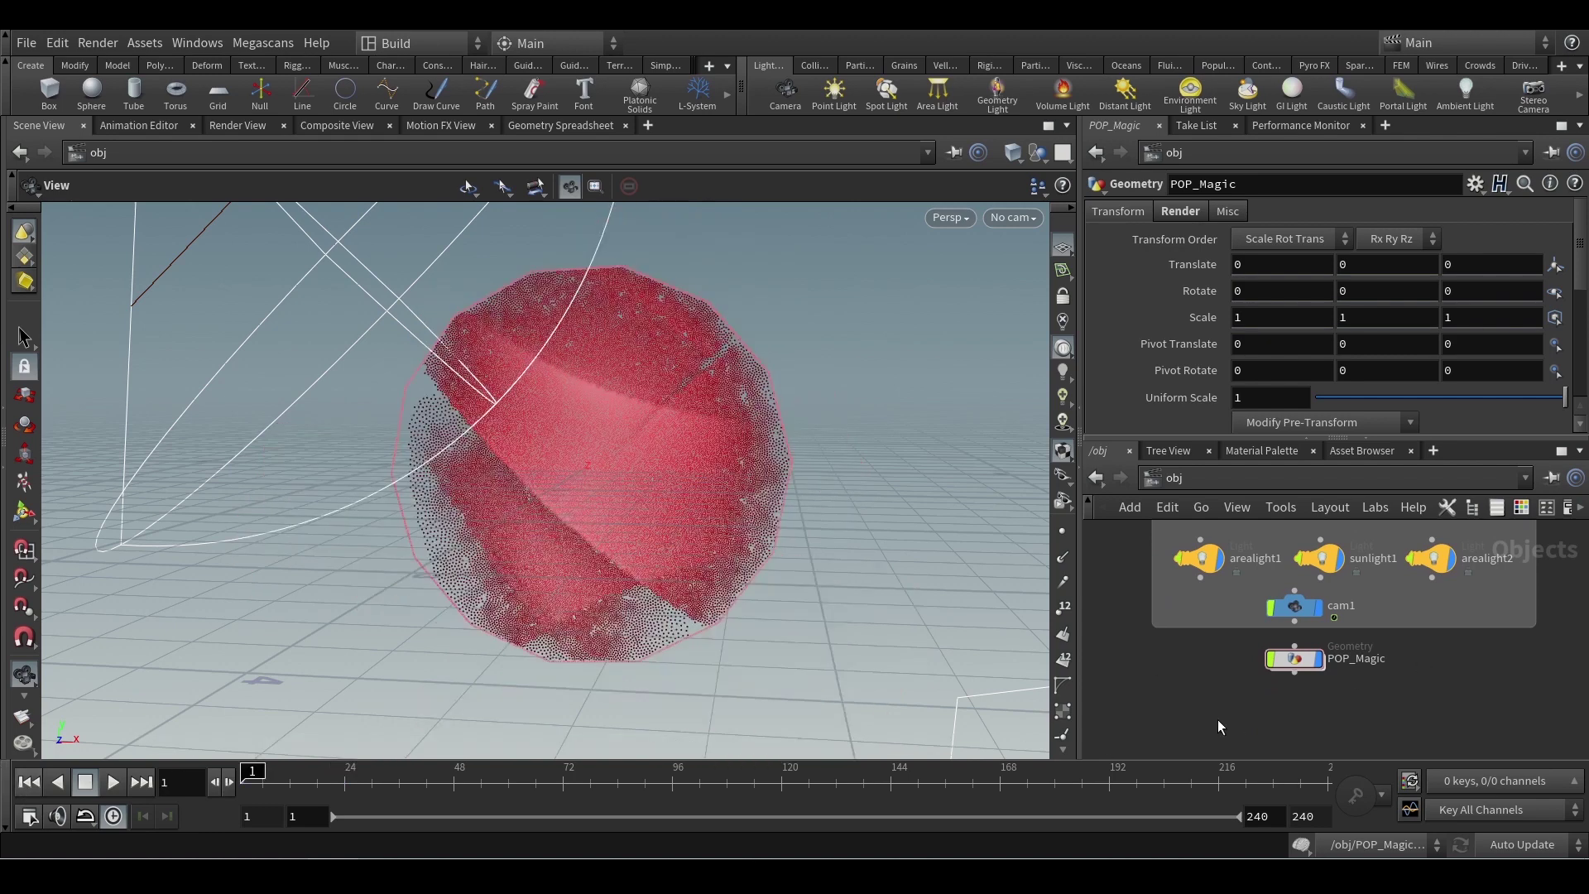
pyautogui.click(1293, 662)
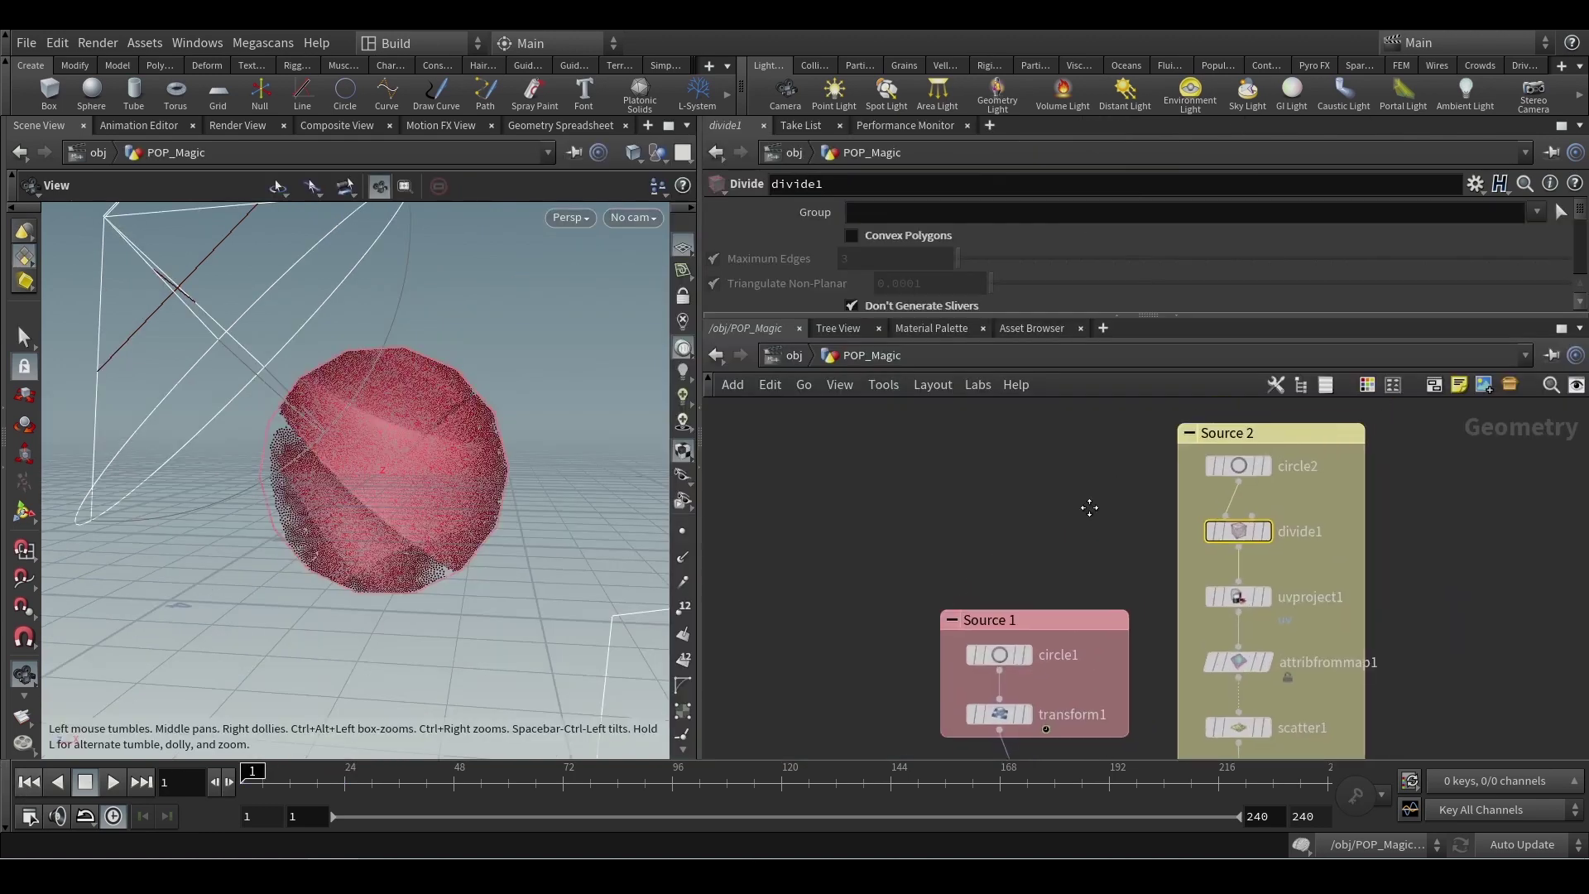
# Display the circle1 node of Source 1 and enlarge the parameter area to review its circle settings
pyautogui.click(1027, 656)
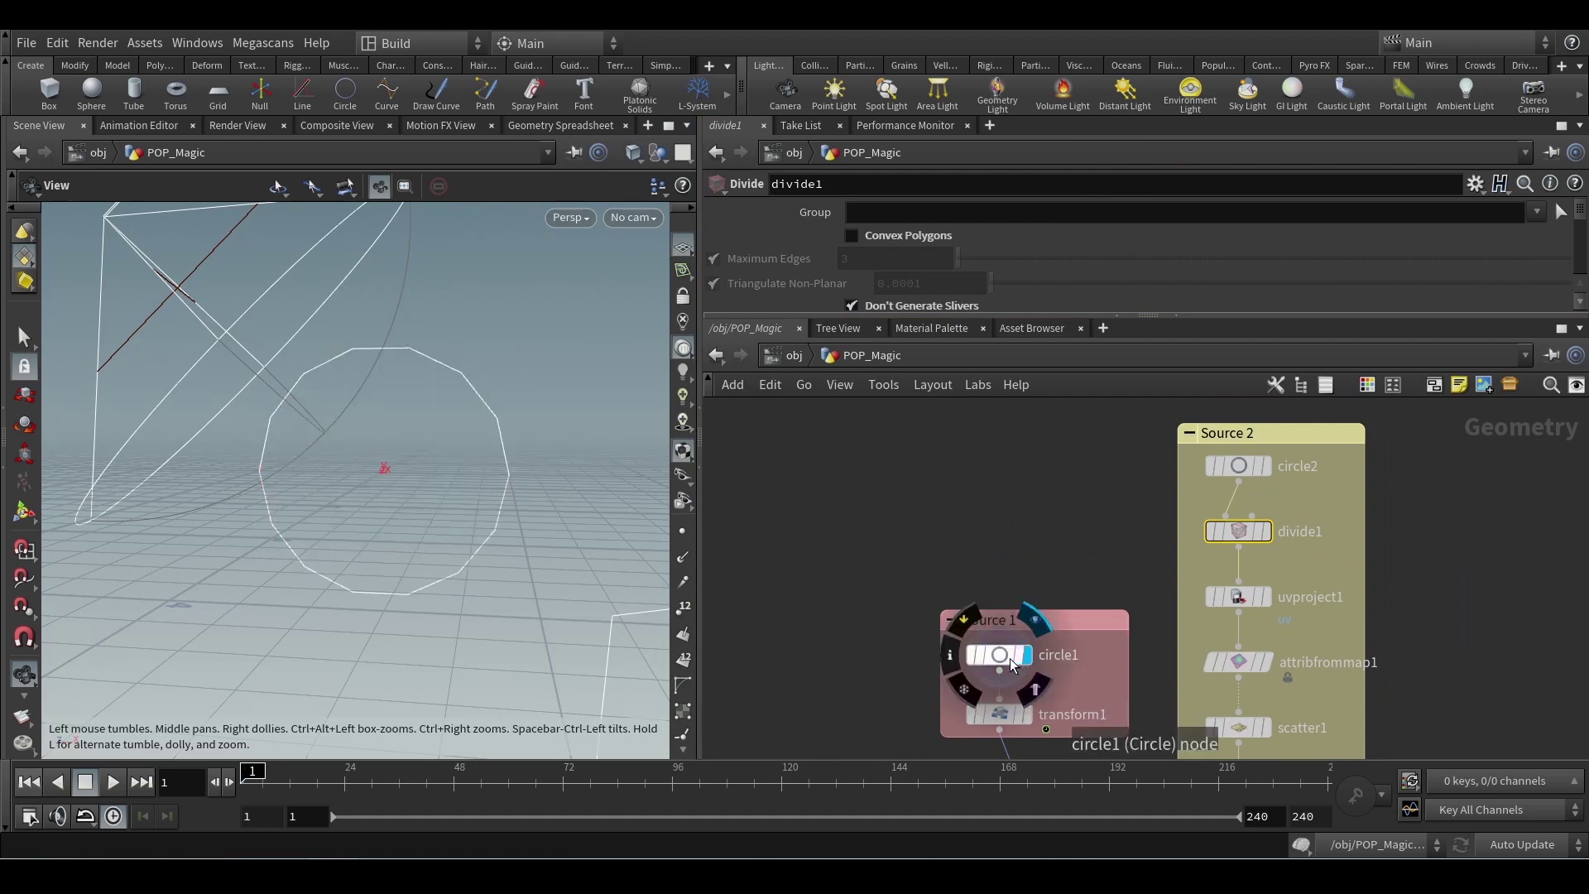
pyautogui.click(1004, 654)
pyautogui.moveTo(896, 315); pyautogui.dragTo(896, 452)
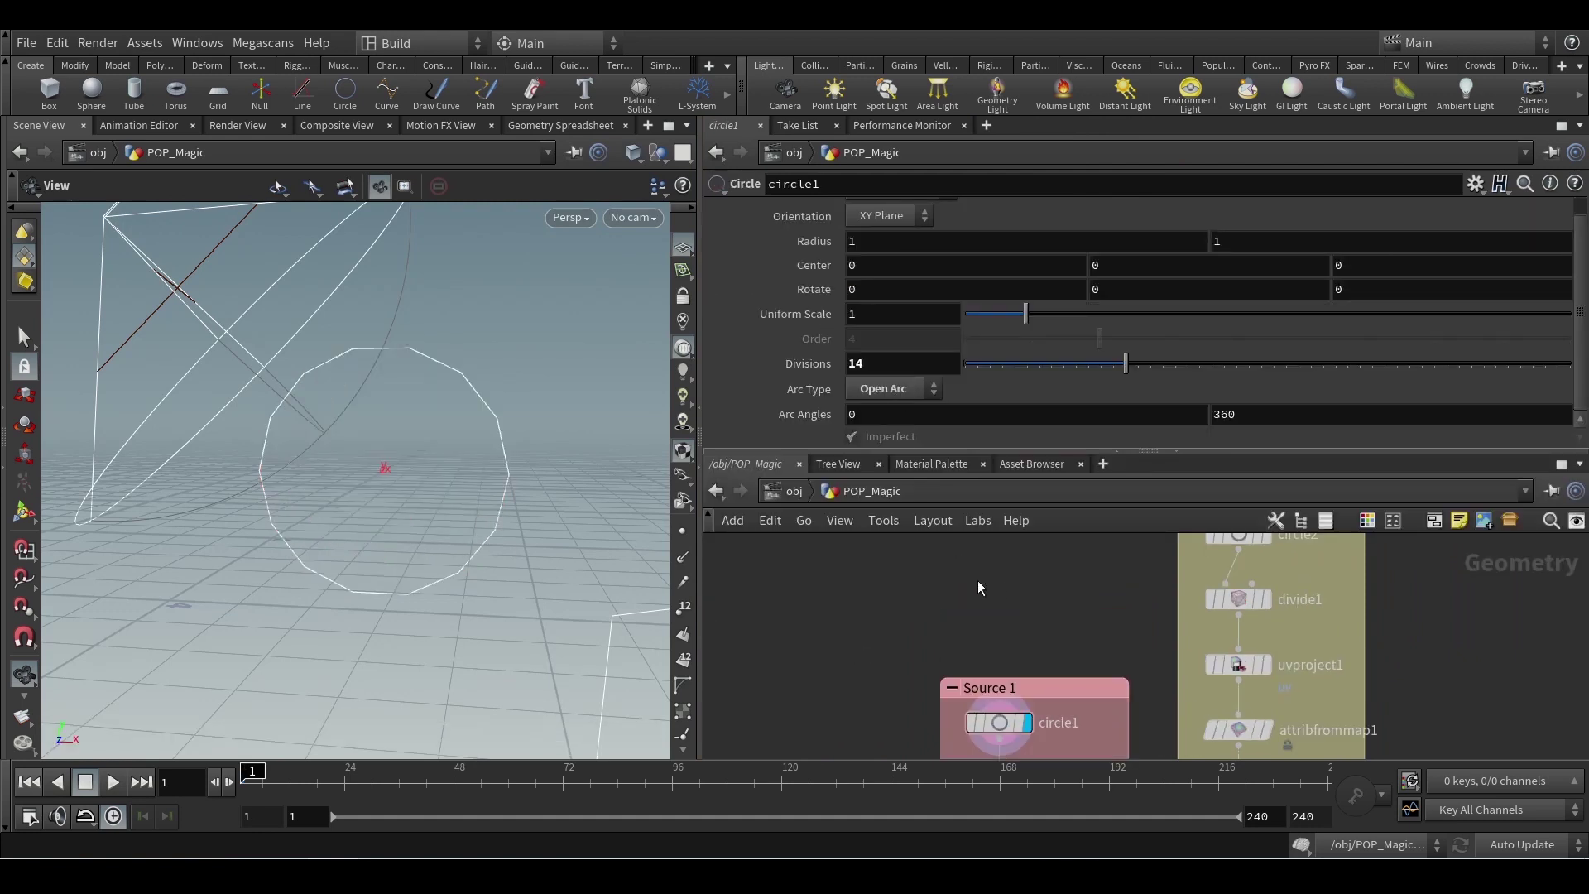
# Compare the circle2 and divide1 nodes of Source 2 in the viewport and review divide1's Bricker Polygons settings
pyautogui.moveTo(1055, 642); pyautogui.dragTo(915, 657, button='middle')
pyautogui.click(1155, 583)
pyautogui.click(1131, 584)
pyautogui.click(1091, 612)
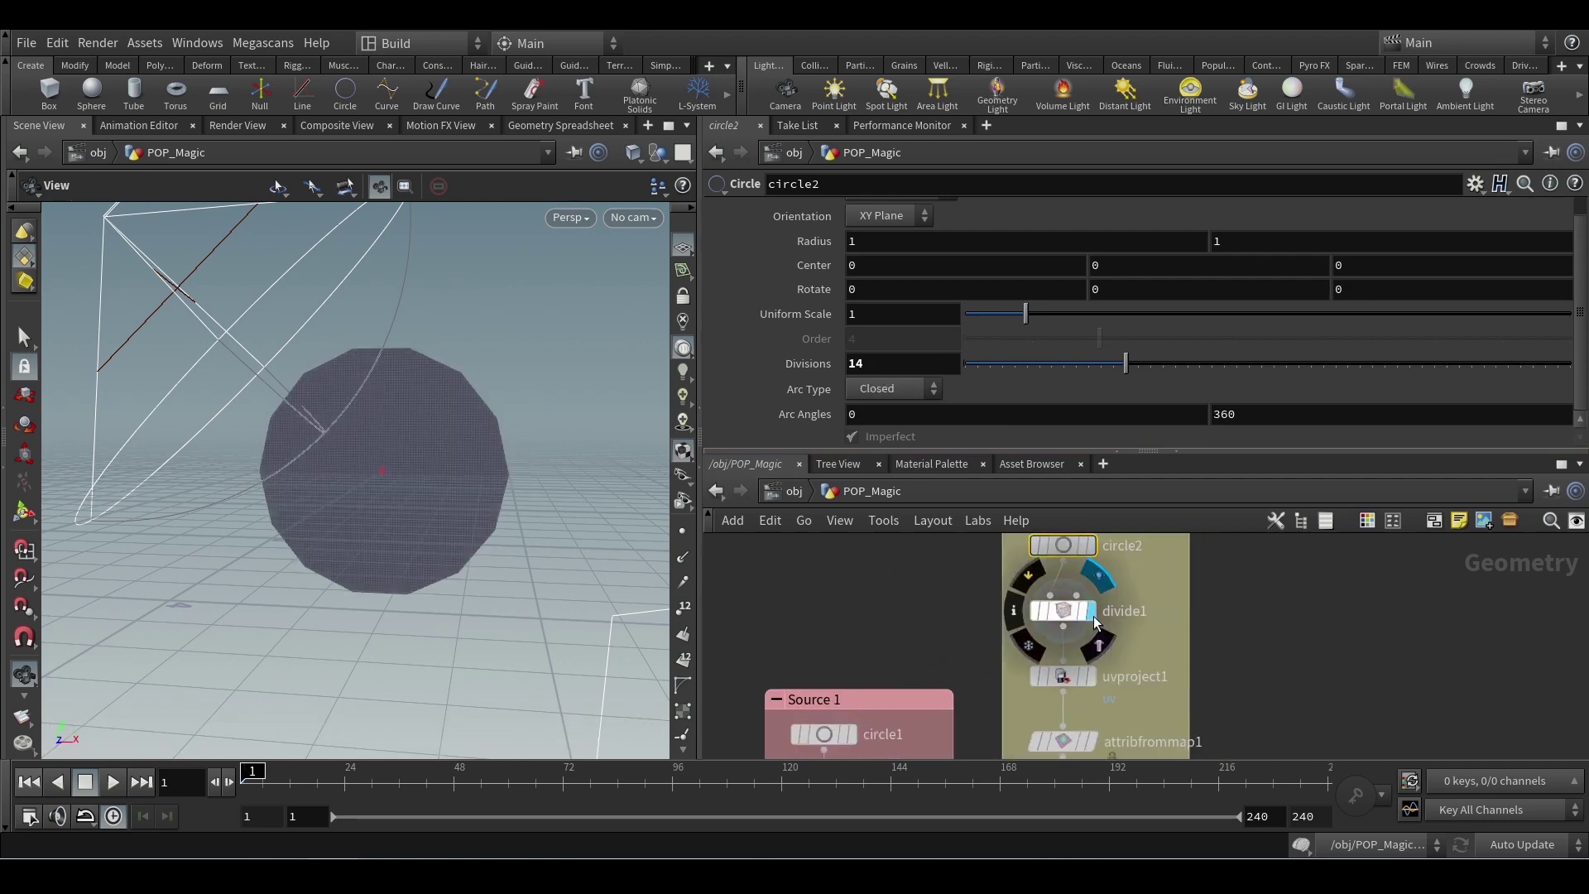
pyautogui.click(1064, 611)
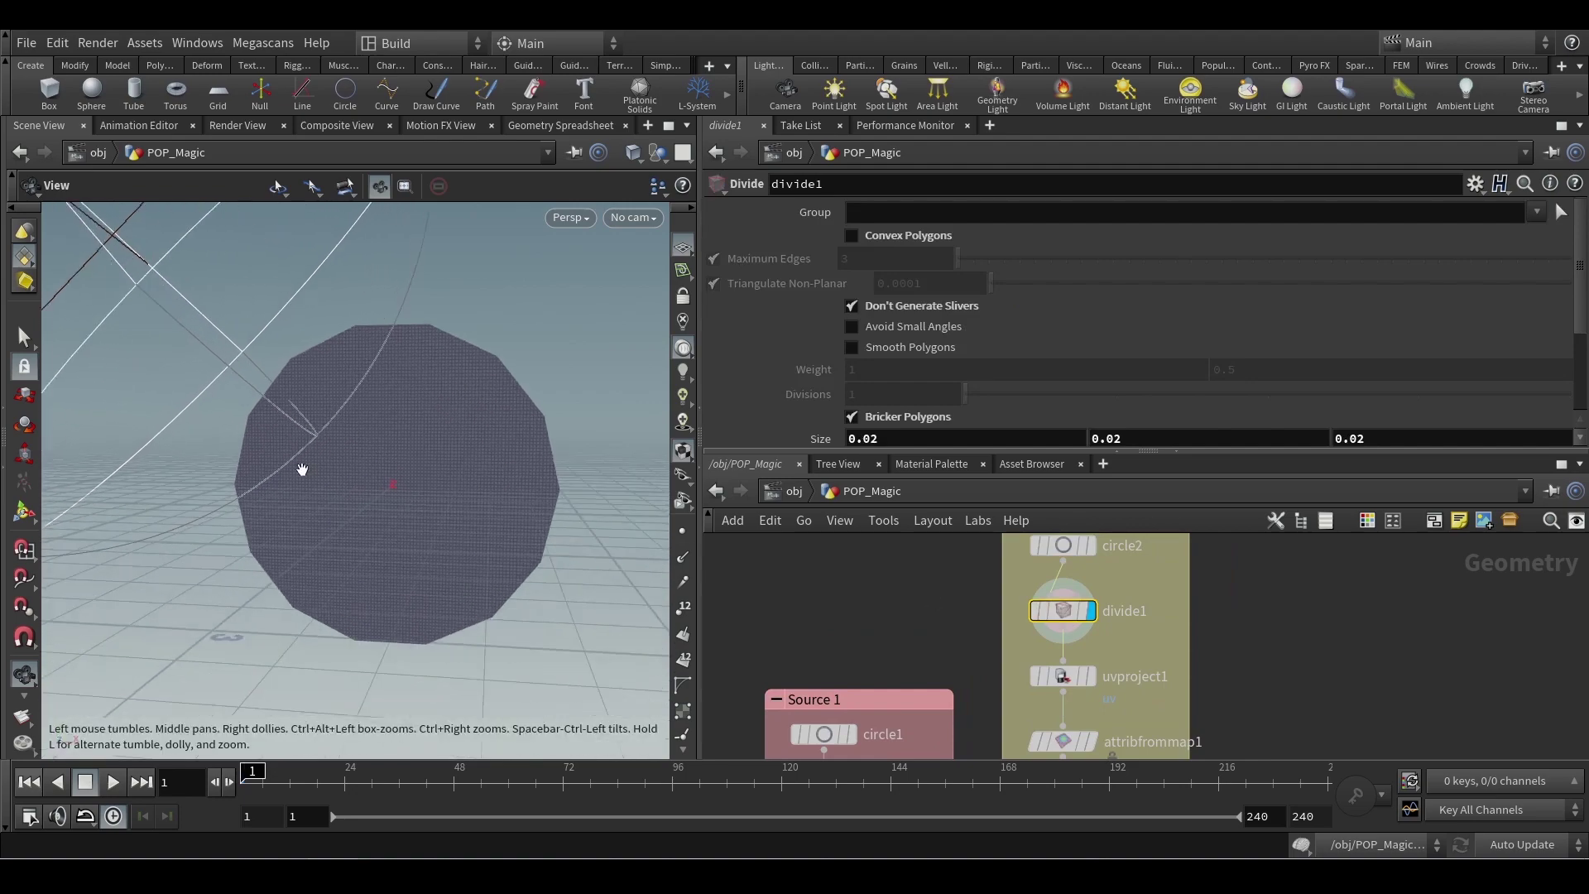
pyautogui.moveTo(301, 461); pyautogui.dragTo(451, 461)
pyautogui.click(1091, 545)
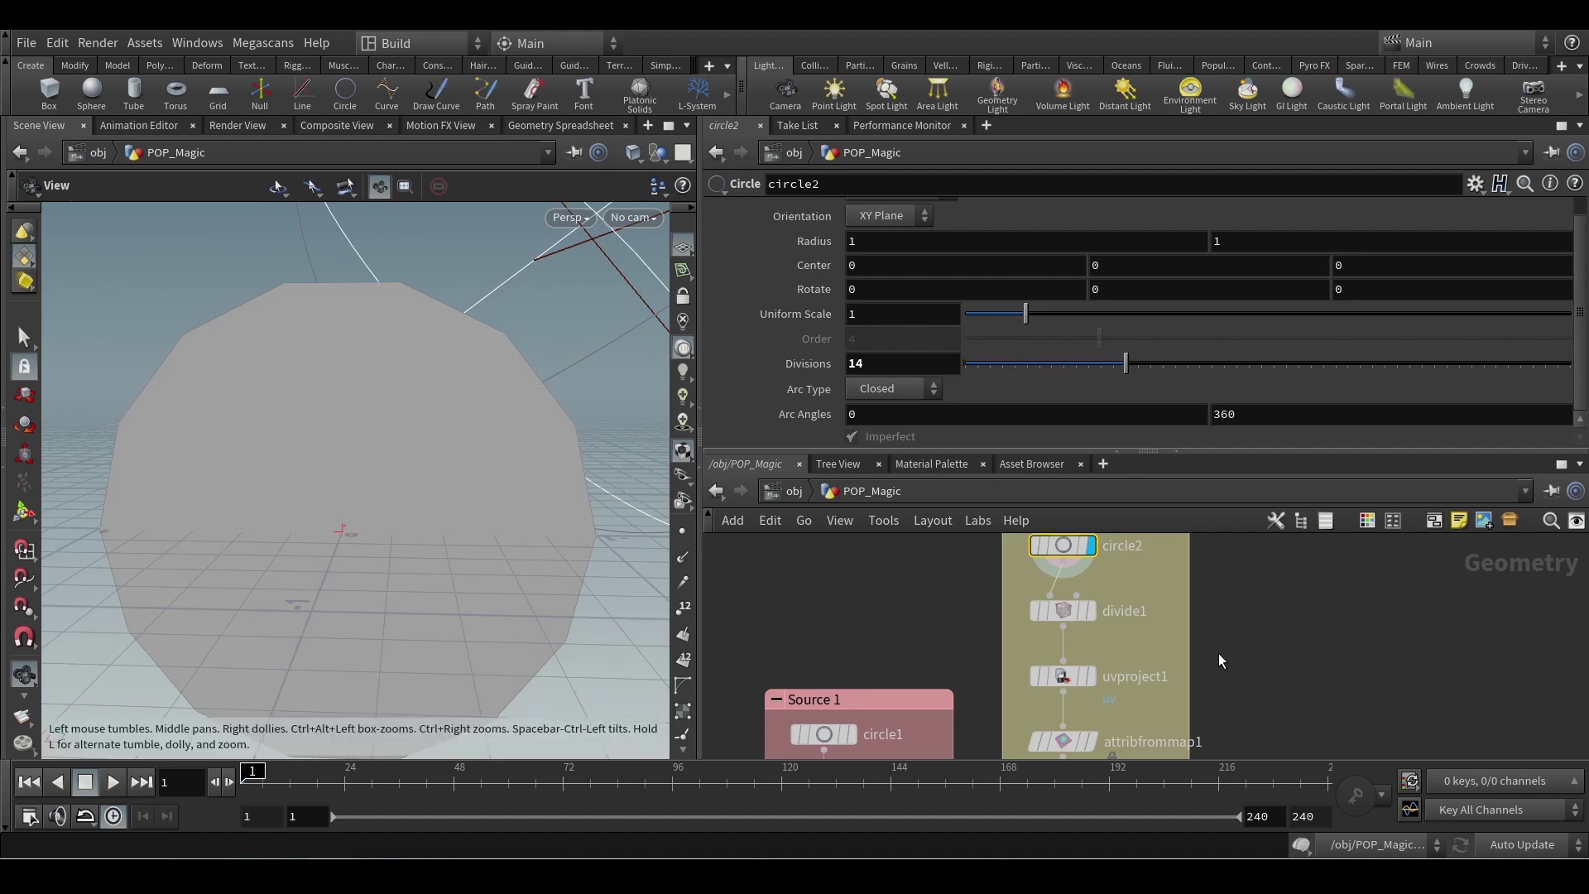
pyautogui.click(1091, 611)
pyautogui.click(1070, 610)
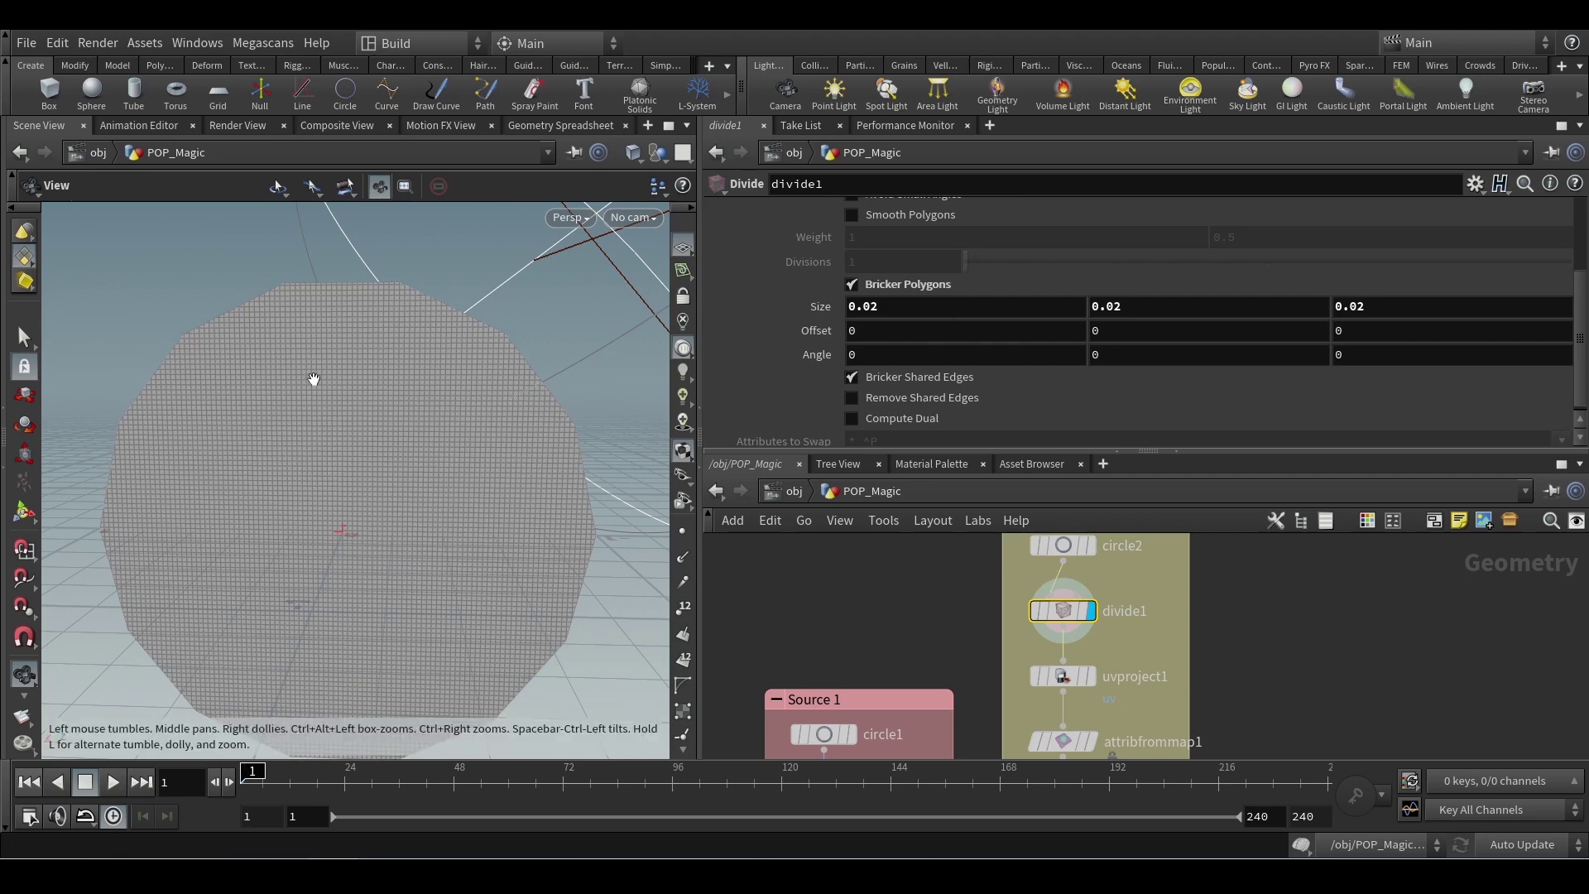
# Review the uvproject1 projection settings and display attribfrommap1 with its texture map parameters
pyautogui.moveTo(1305, 692); pyautogui.dragTo(1335, 622, button='middle')
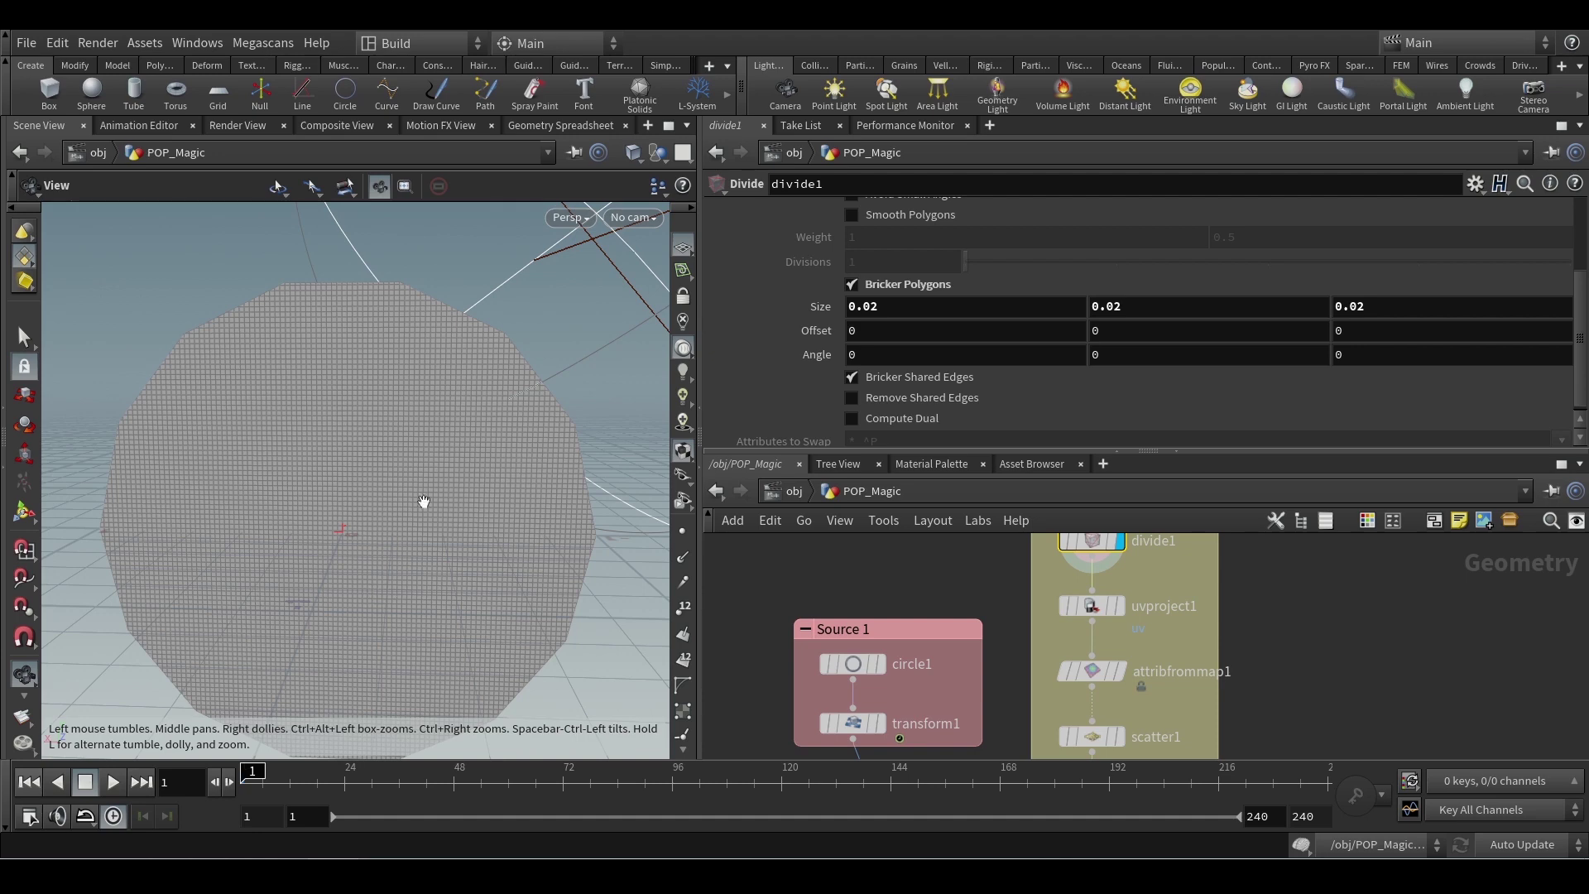
pyautogui.moveTo(1118, 613)
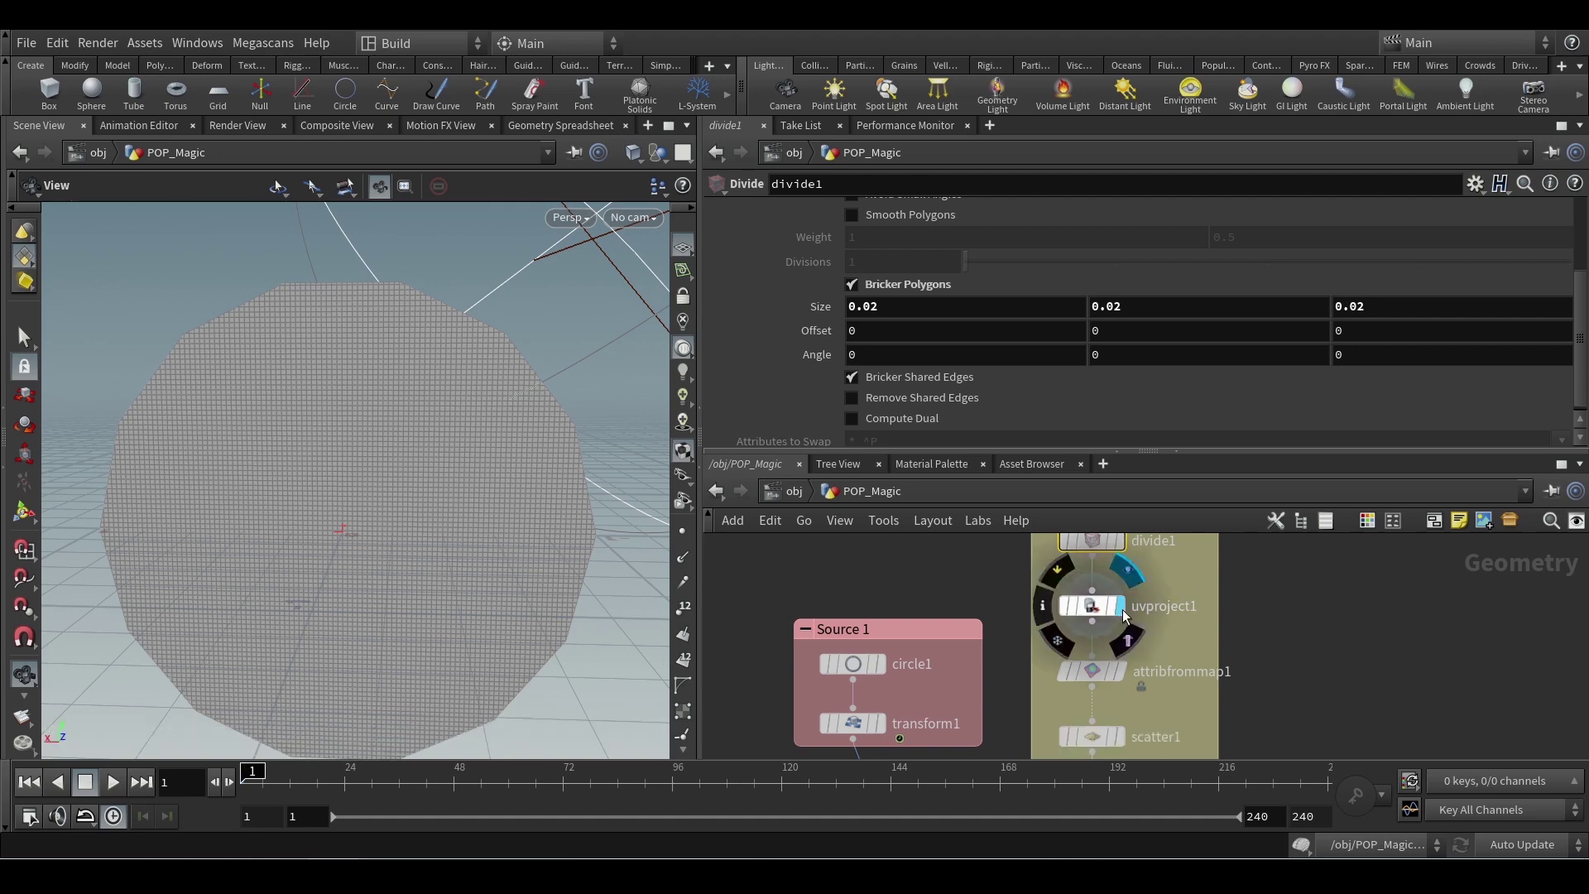
pyautogui.click(1094, 612)
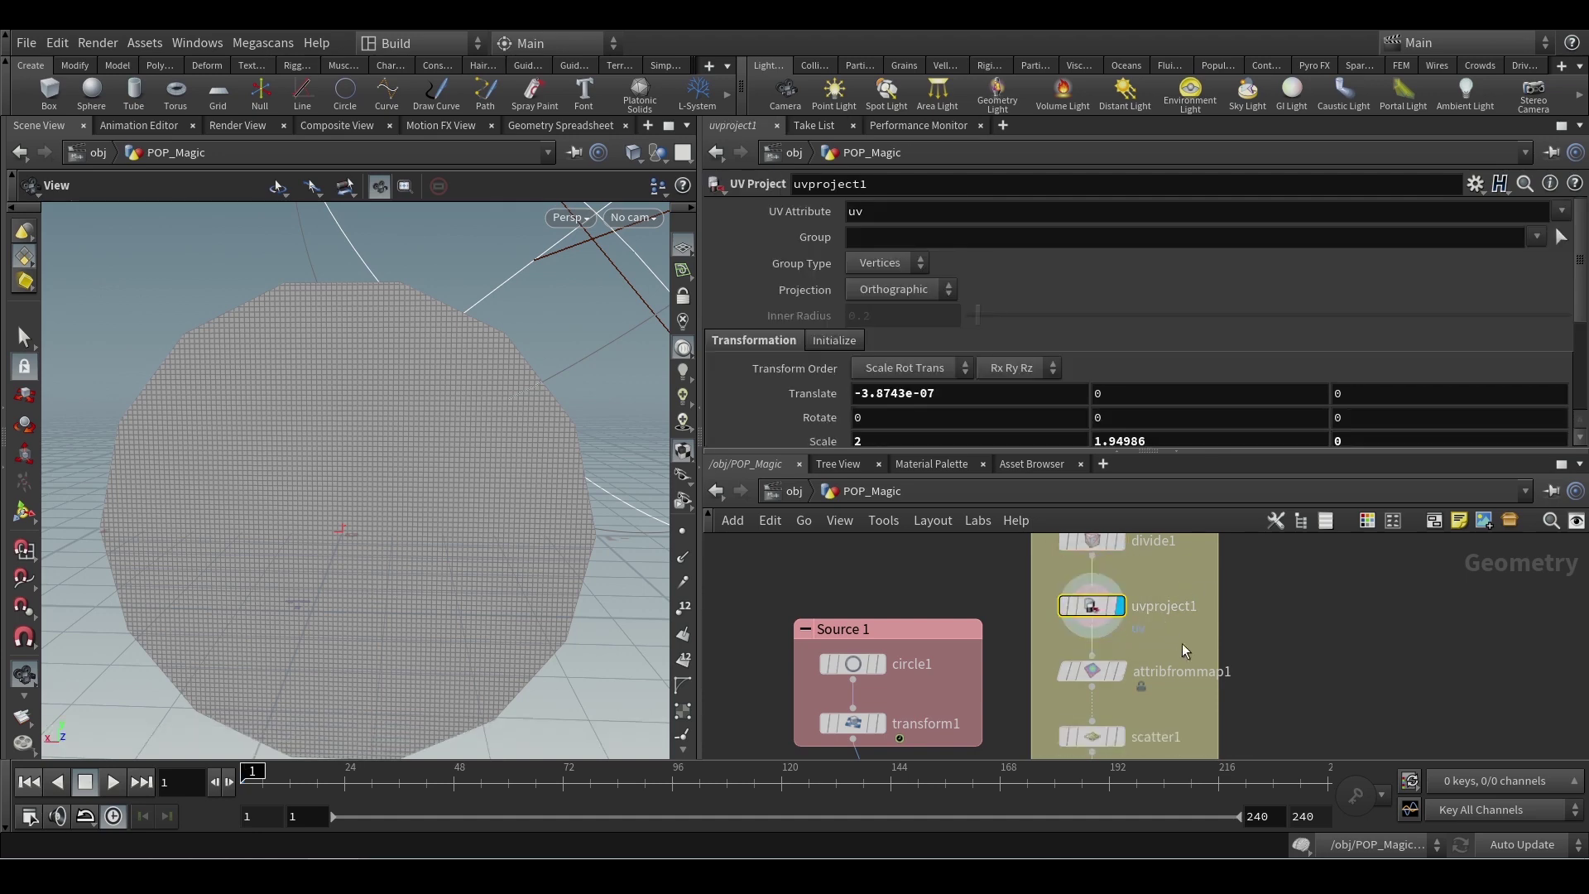
pyautogui.click(1119, 672)
pyautogui.click(1091, 671)
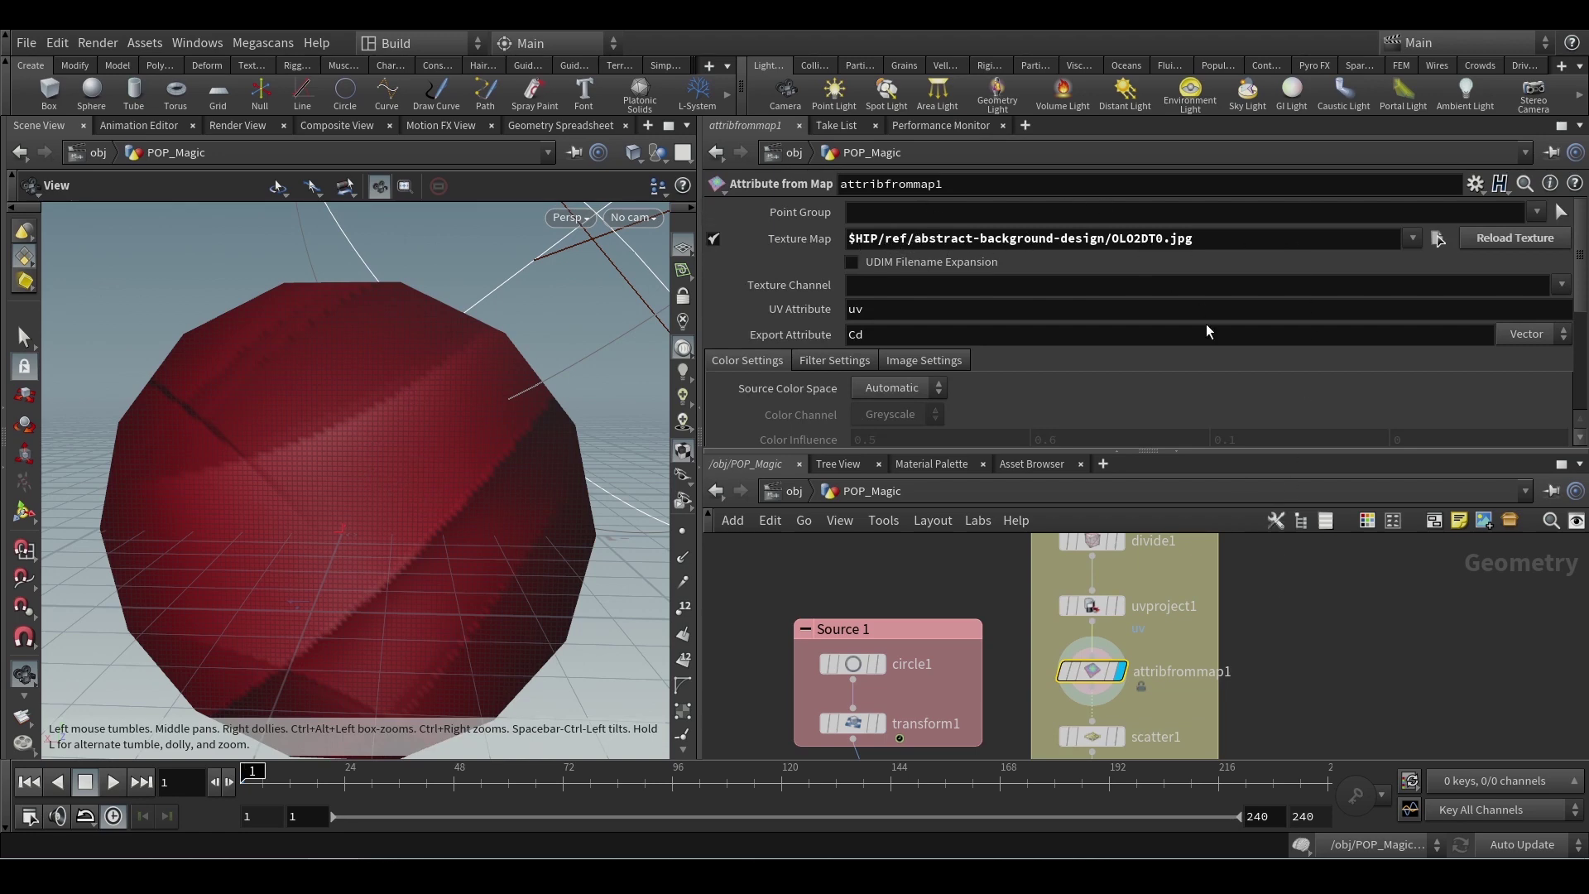
# Display the scatter1 node of Source 2 and review its density attribute and point count settings
pyautogui.moveTo(1310, 656); pyautogui.dragTo(1312, 591, button='middle')
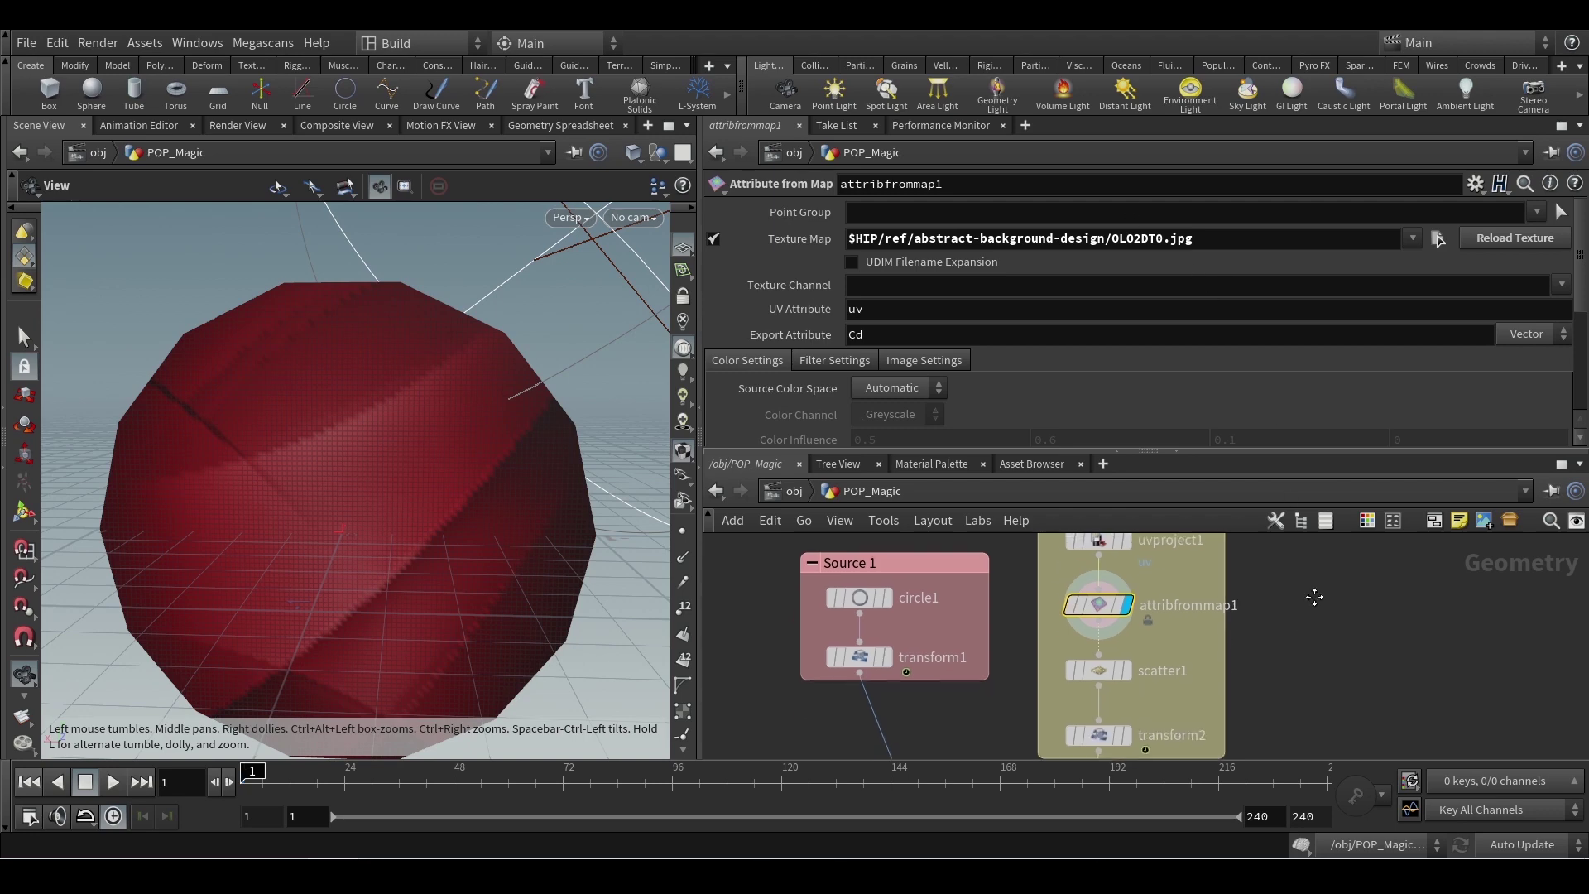
pyautogui.click(1129, 667)
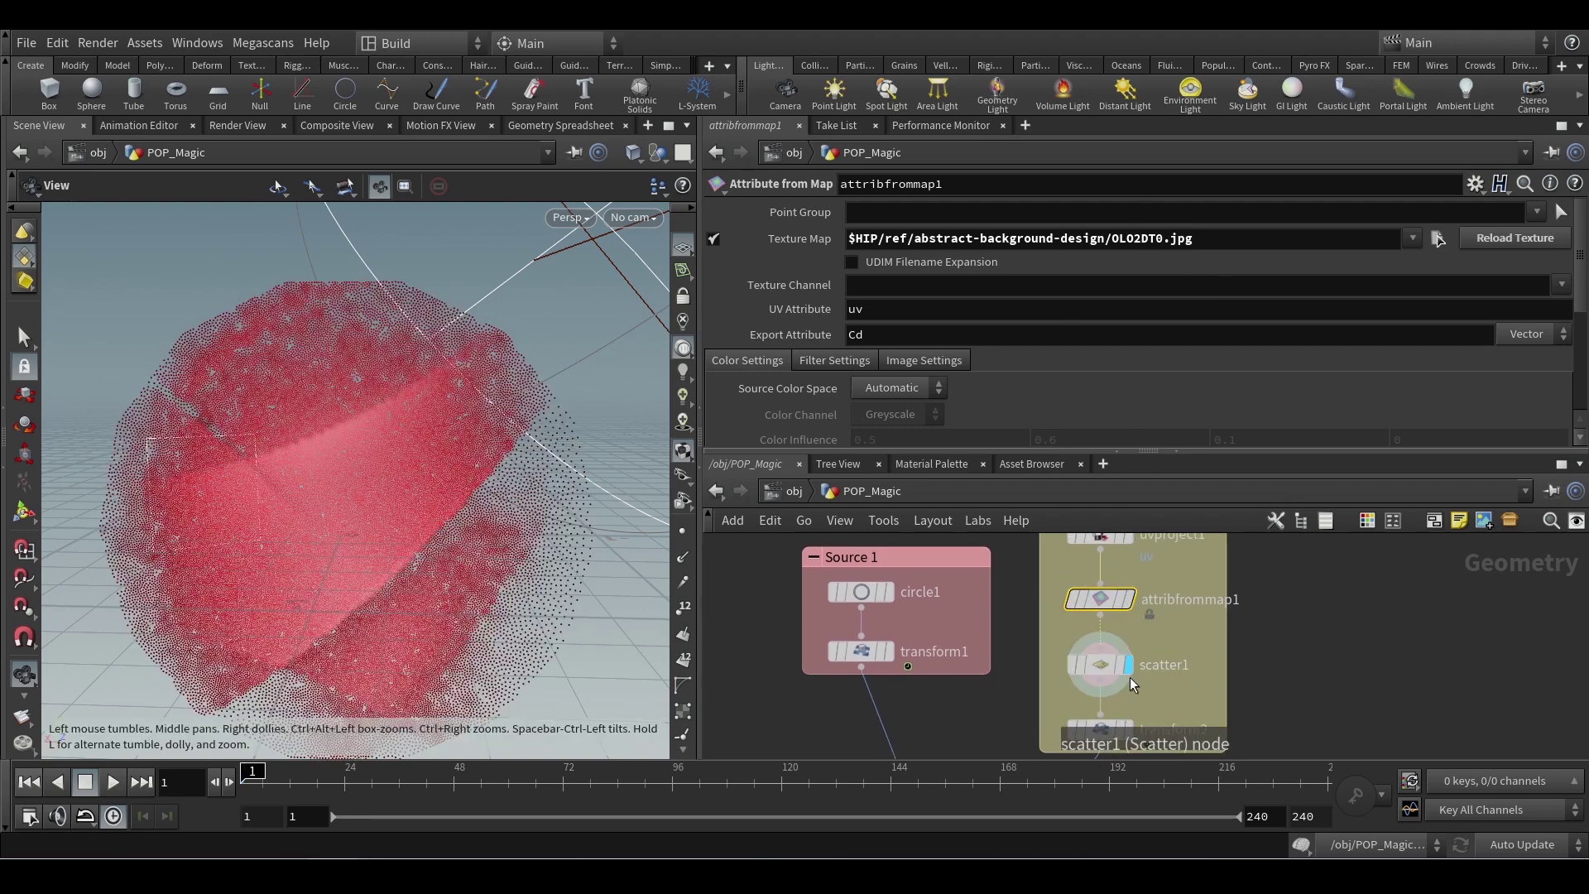
pyautogui.click(1101, 664)
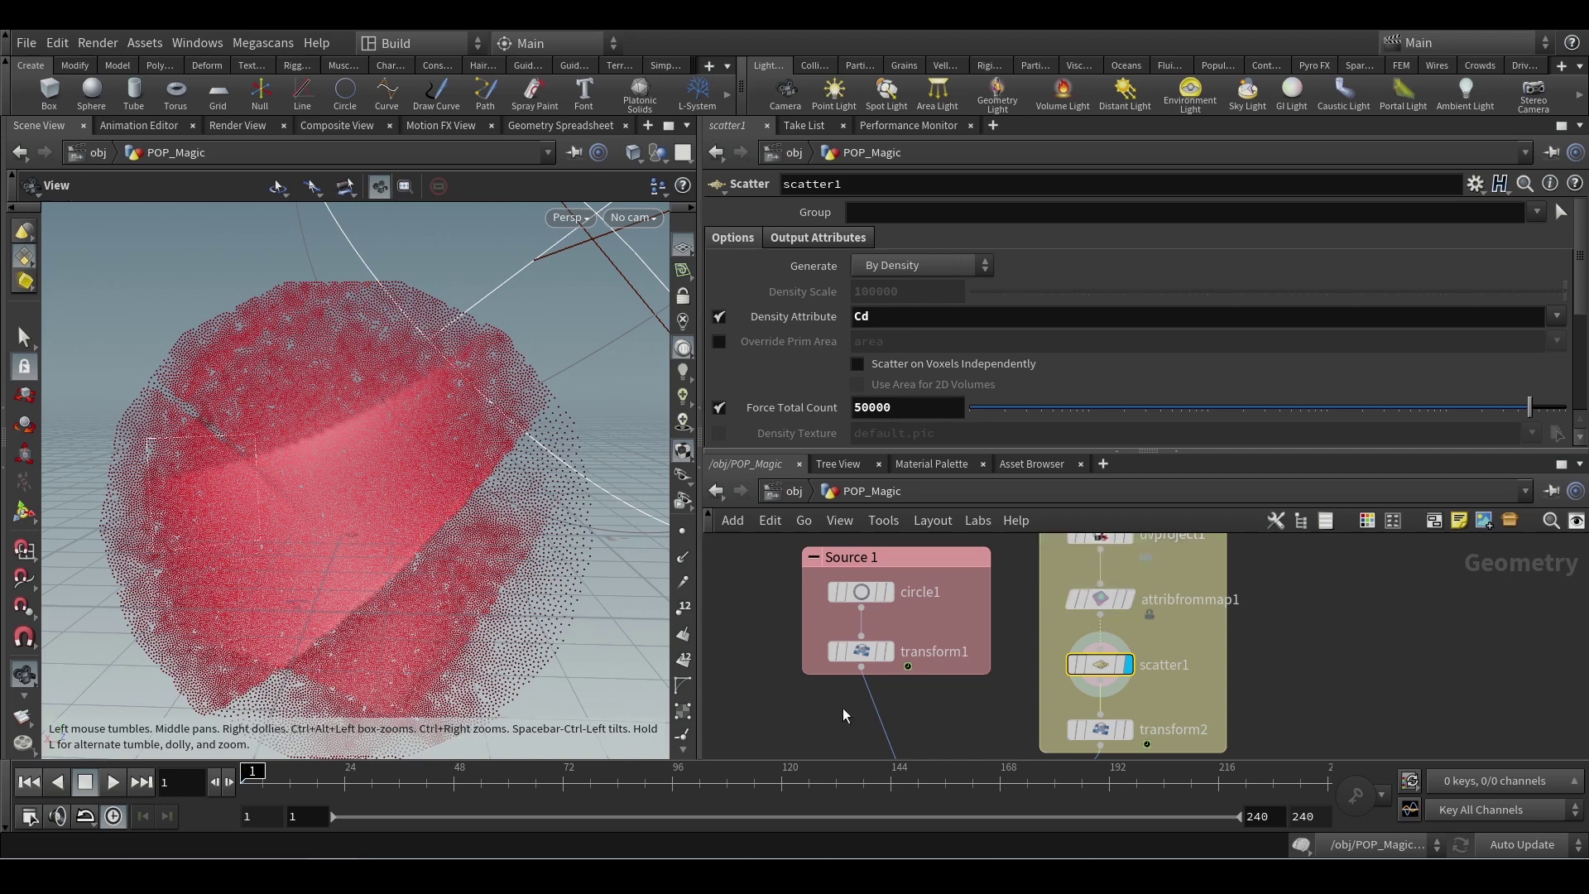
# Display Source 1's transform1 node, play its rotation animation, and return to the first frame
pyautogui.moveTo(995, 715); pyautogui.dragTo(995, 631, button='middle')
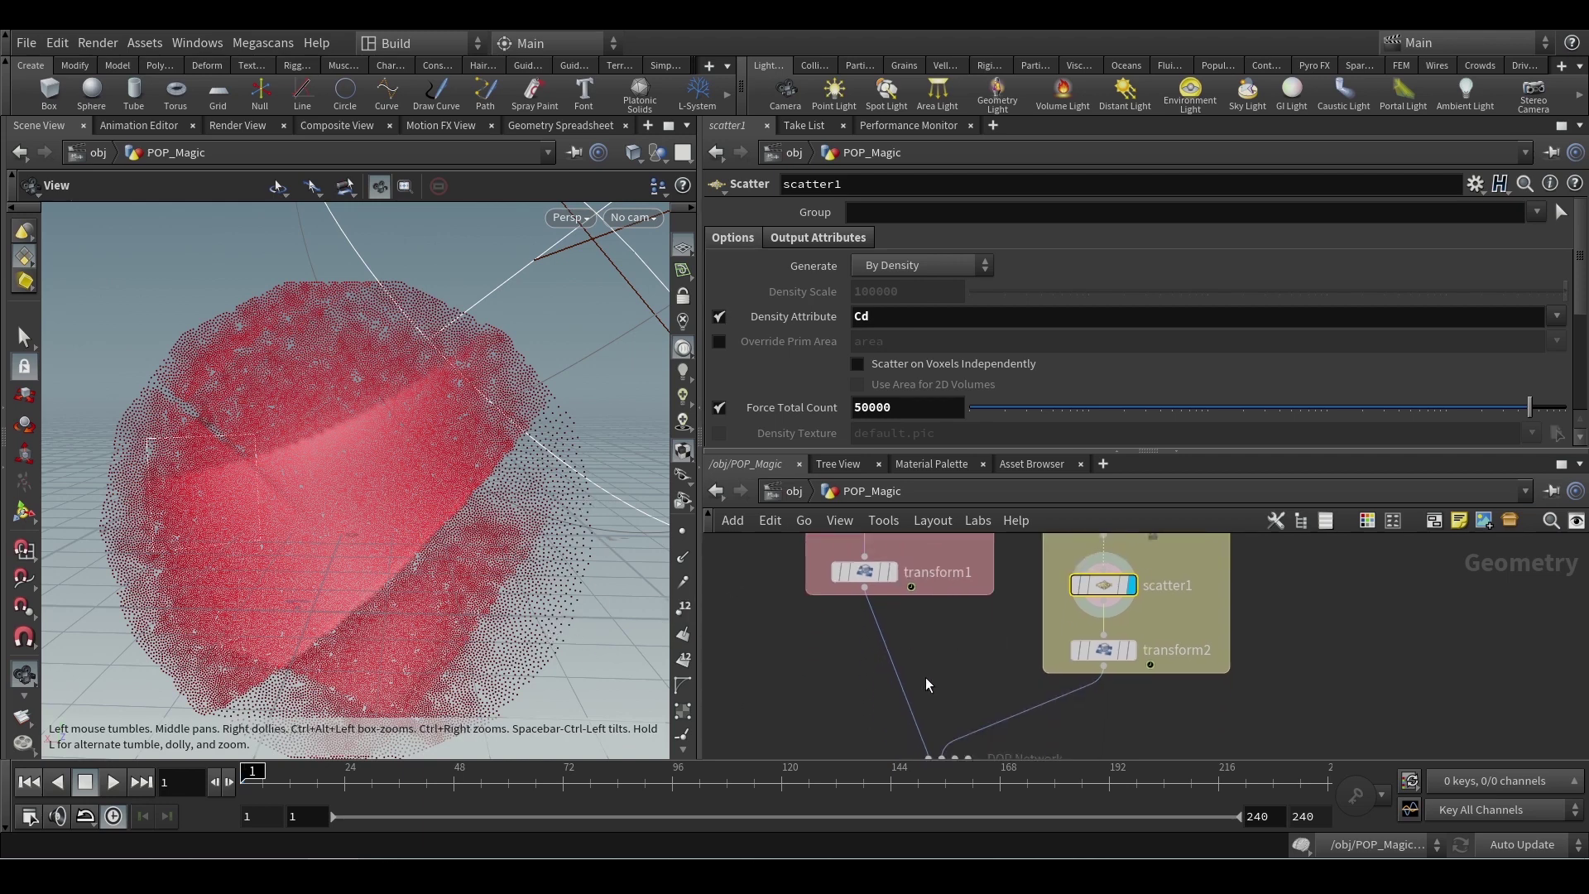
pyautogui.moveTo(925, 677); pyautogui.dragTo(970, 779, button='middle')
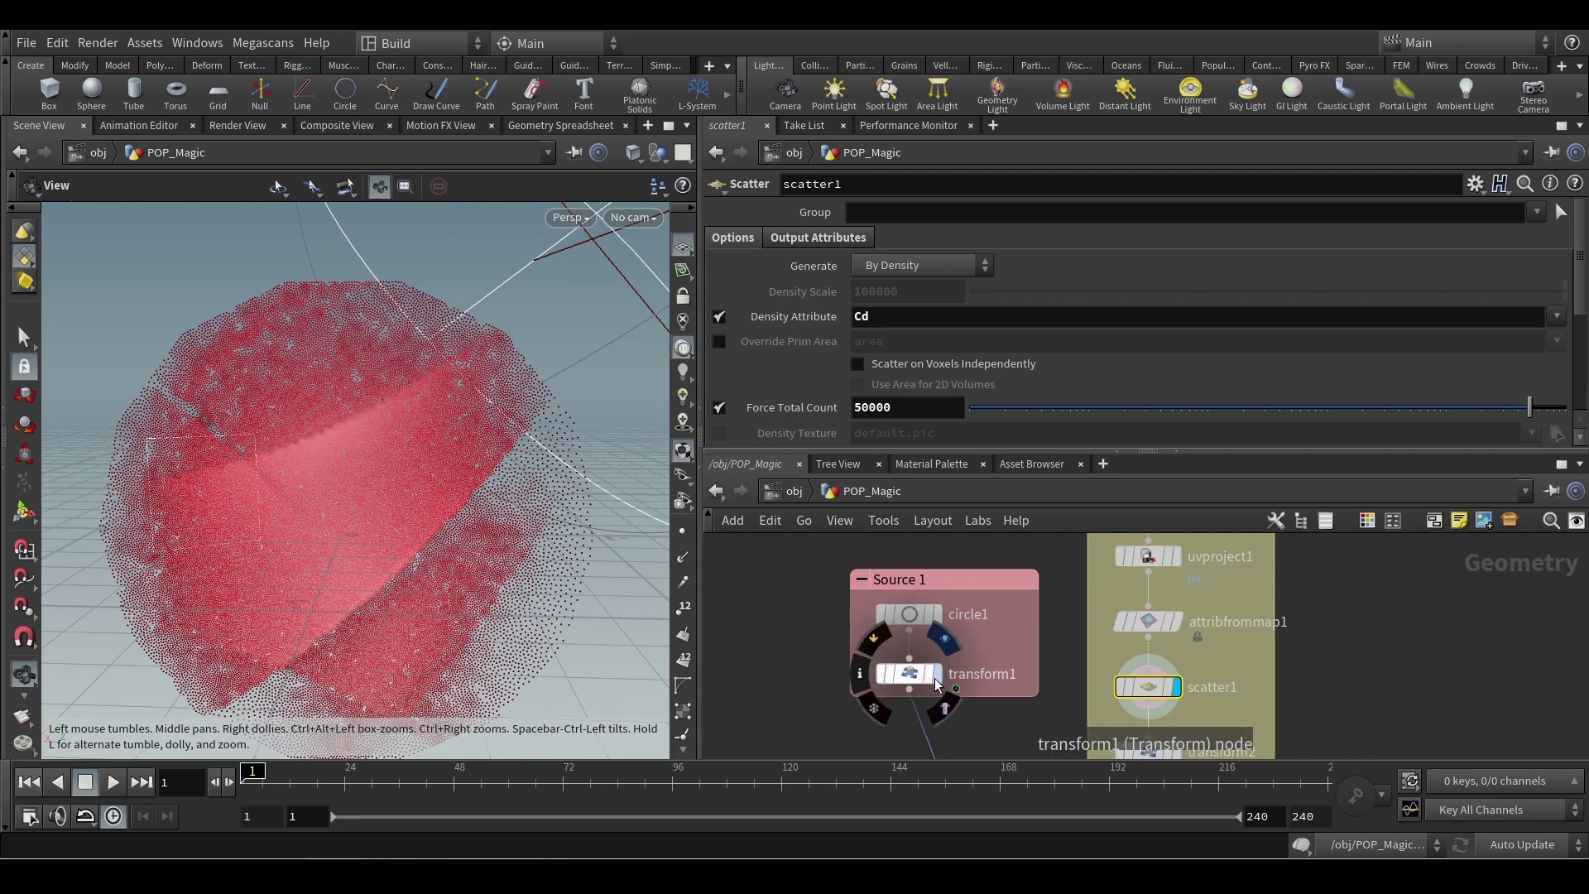
pyautogui.click(938, 684)
pyautogui.click(909, 673)
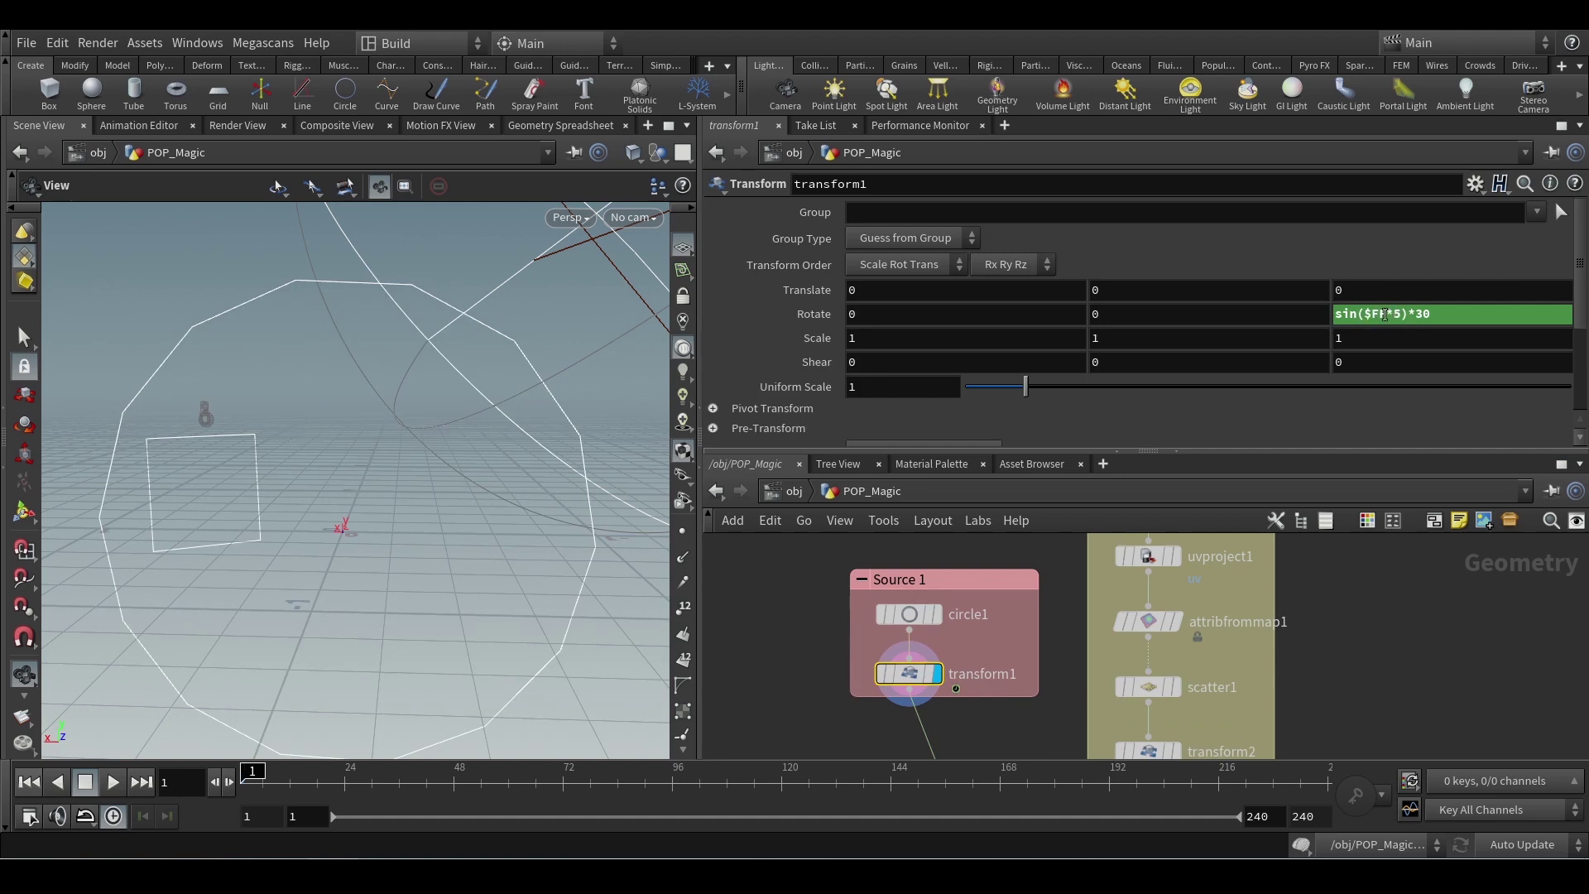
pyautogui.click(113, 782)
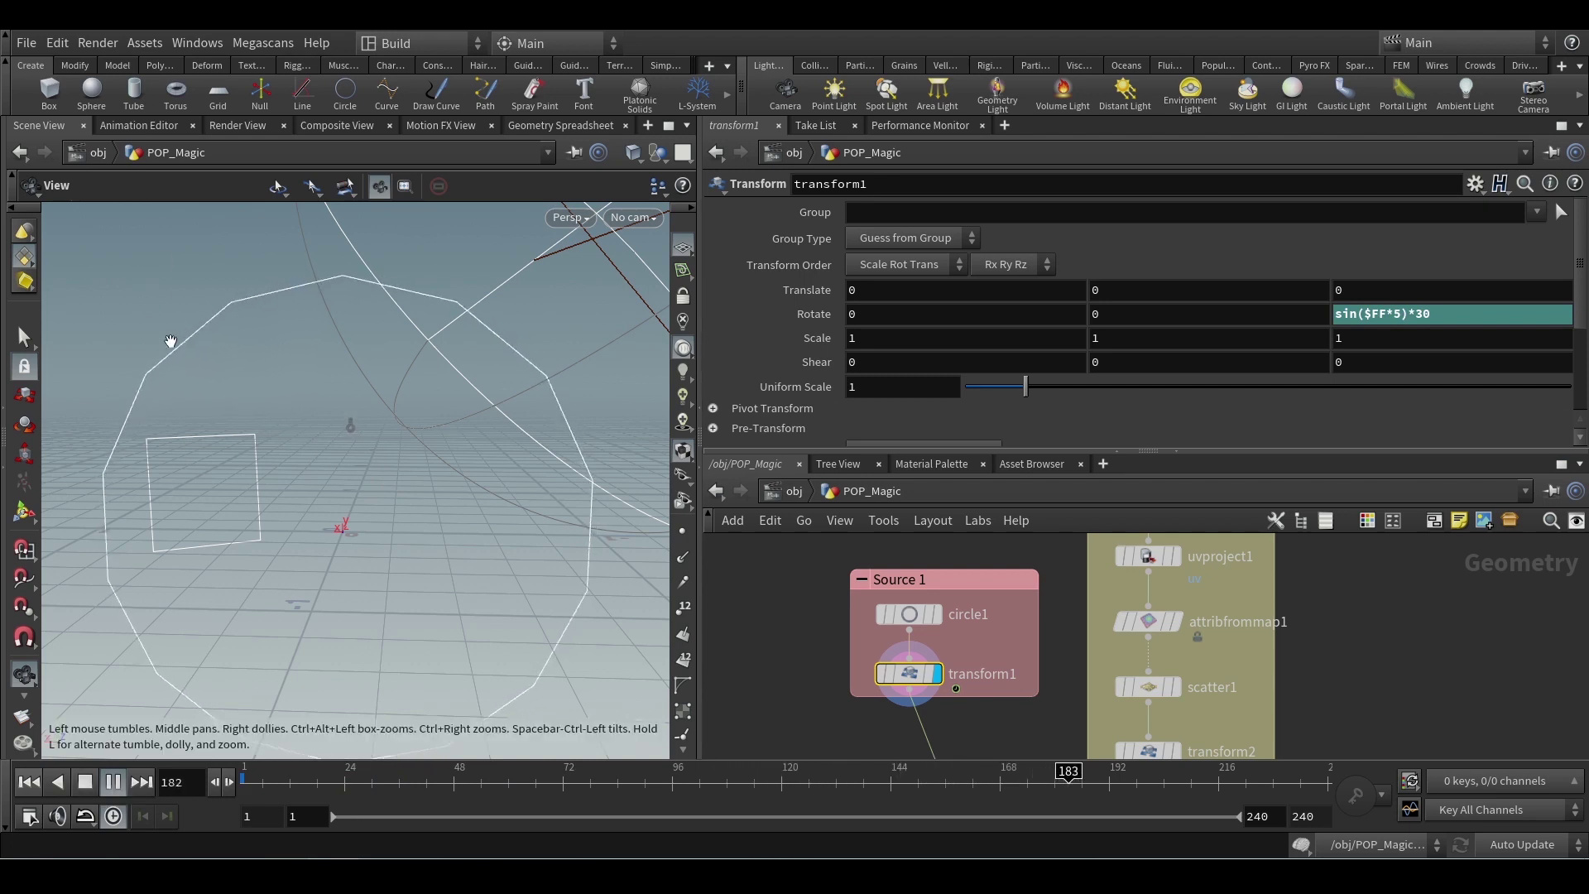
pyautogui.click(86, 783)
pyautogui.hotkey('ctrl', 'Up')
# Display the popnet DOP network below the two sources and open its contents
pyautogui.scroll(-3, 1000, 563)
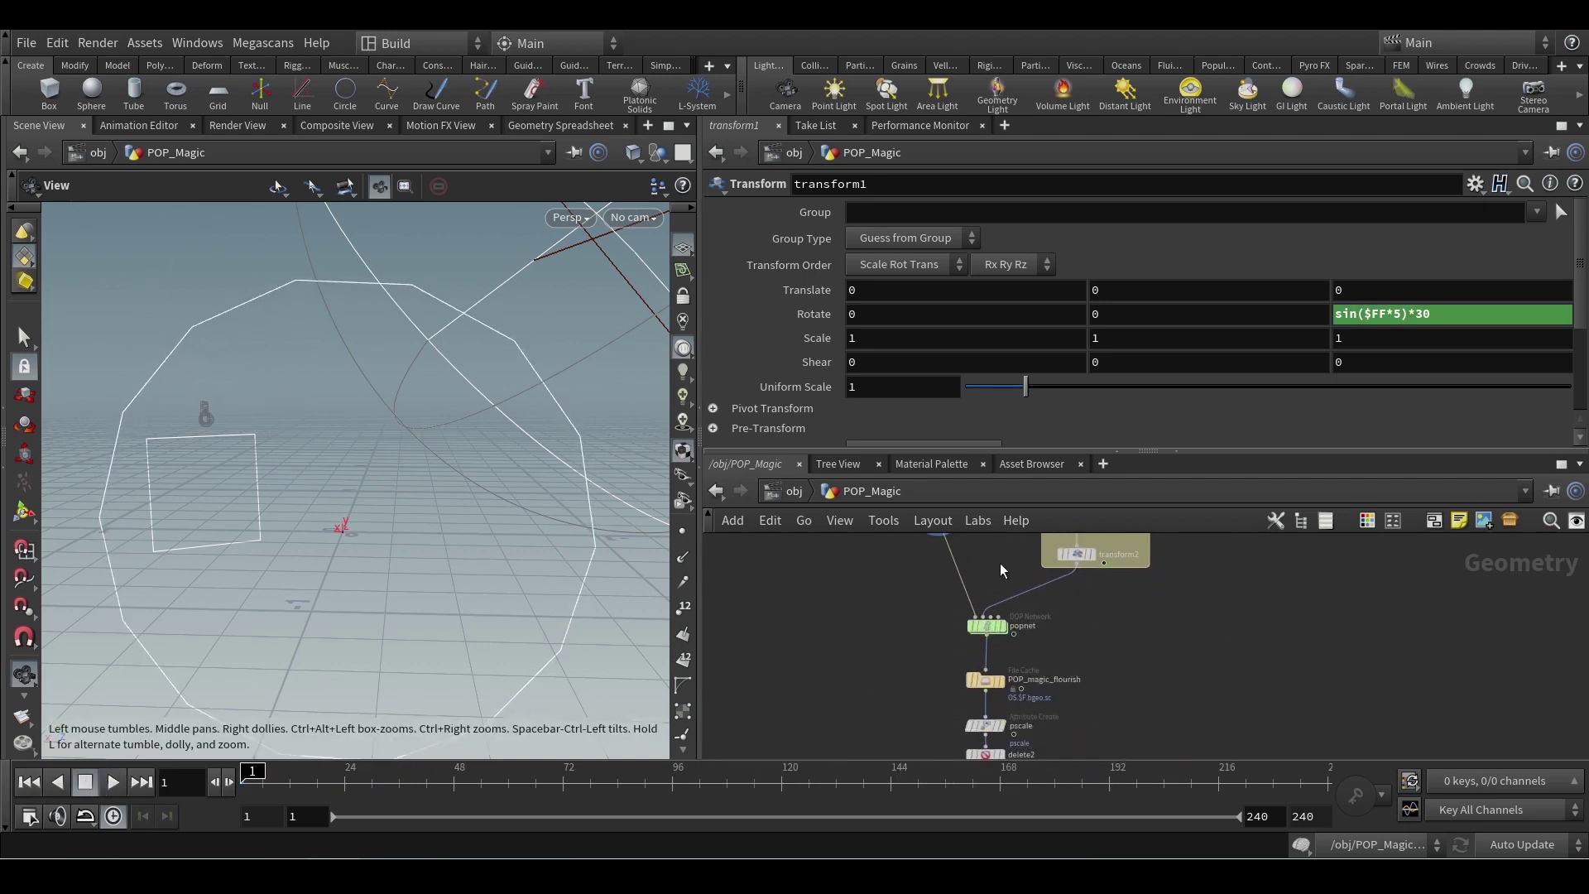
pyautogui.scroll(5, 1066, 636)
pyautogui.click(993, 717)
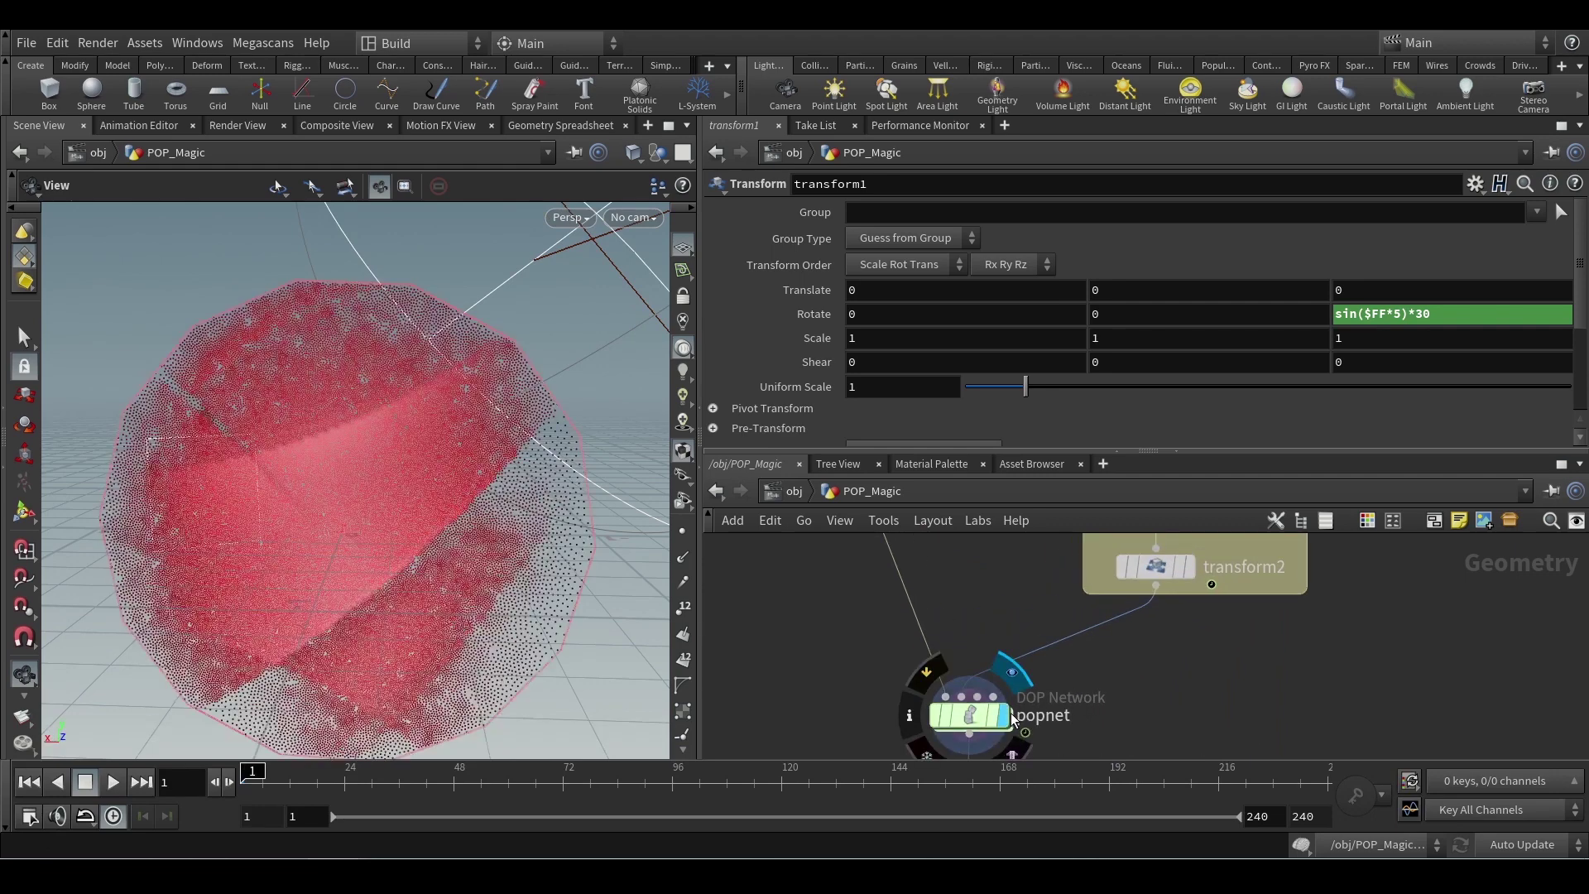
pyautogui.doubleClick(982, 719)
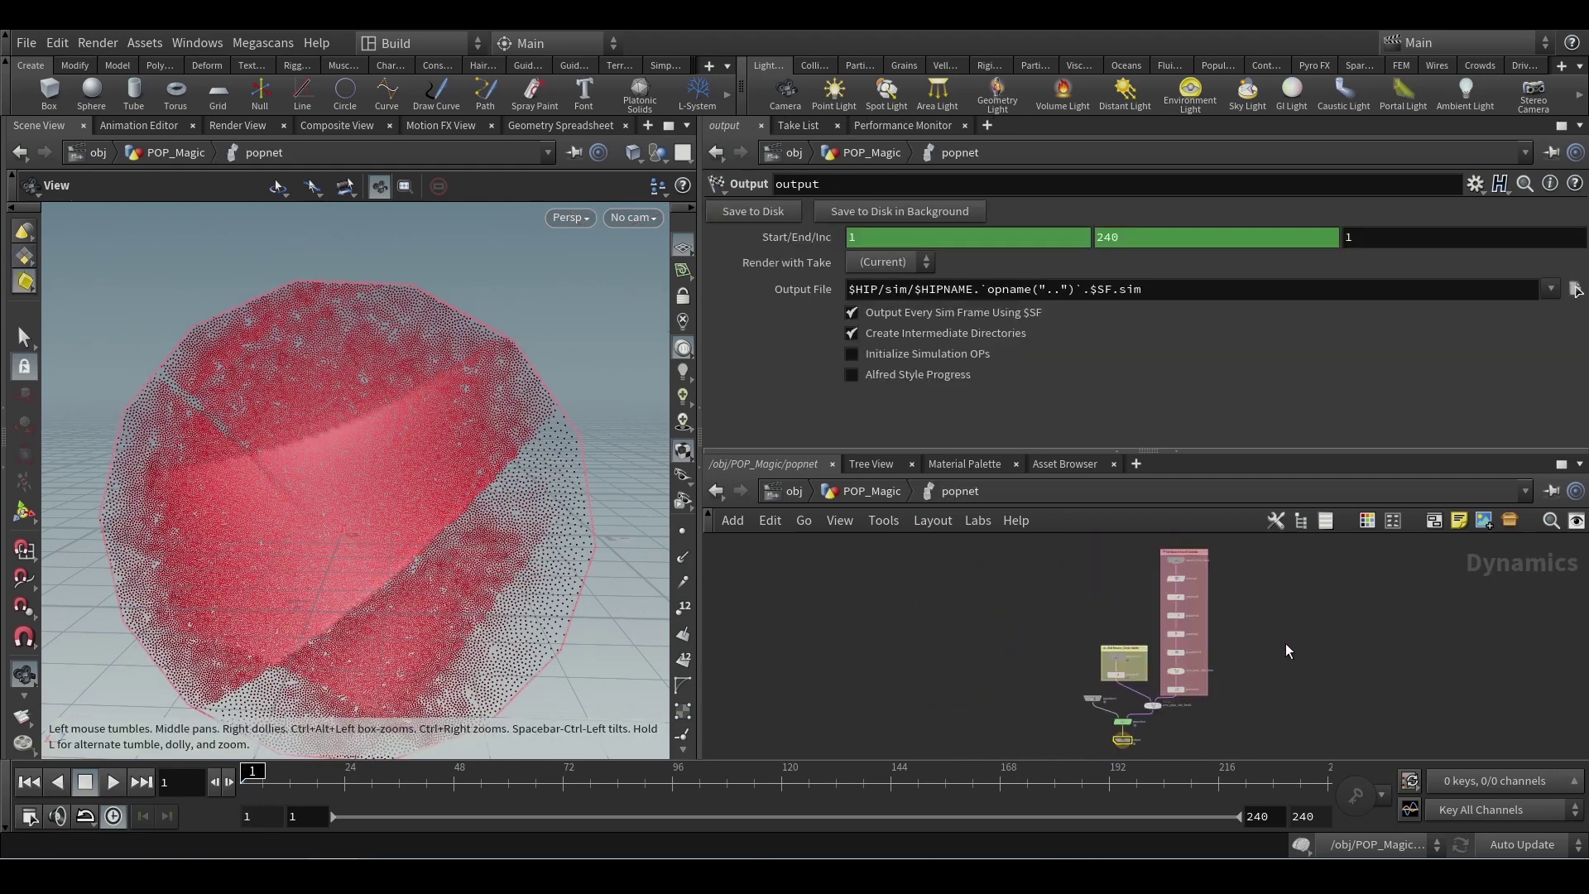
# Maximize the network editor and examine the POP node chain of the outer circle source
pyautogui.scroll(4, 1063, 580)
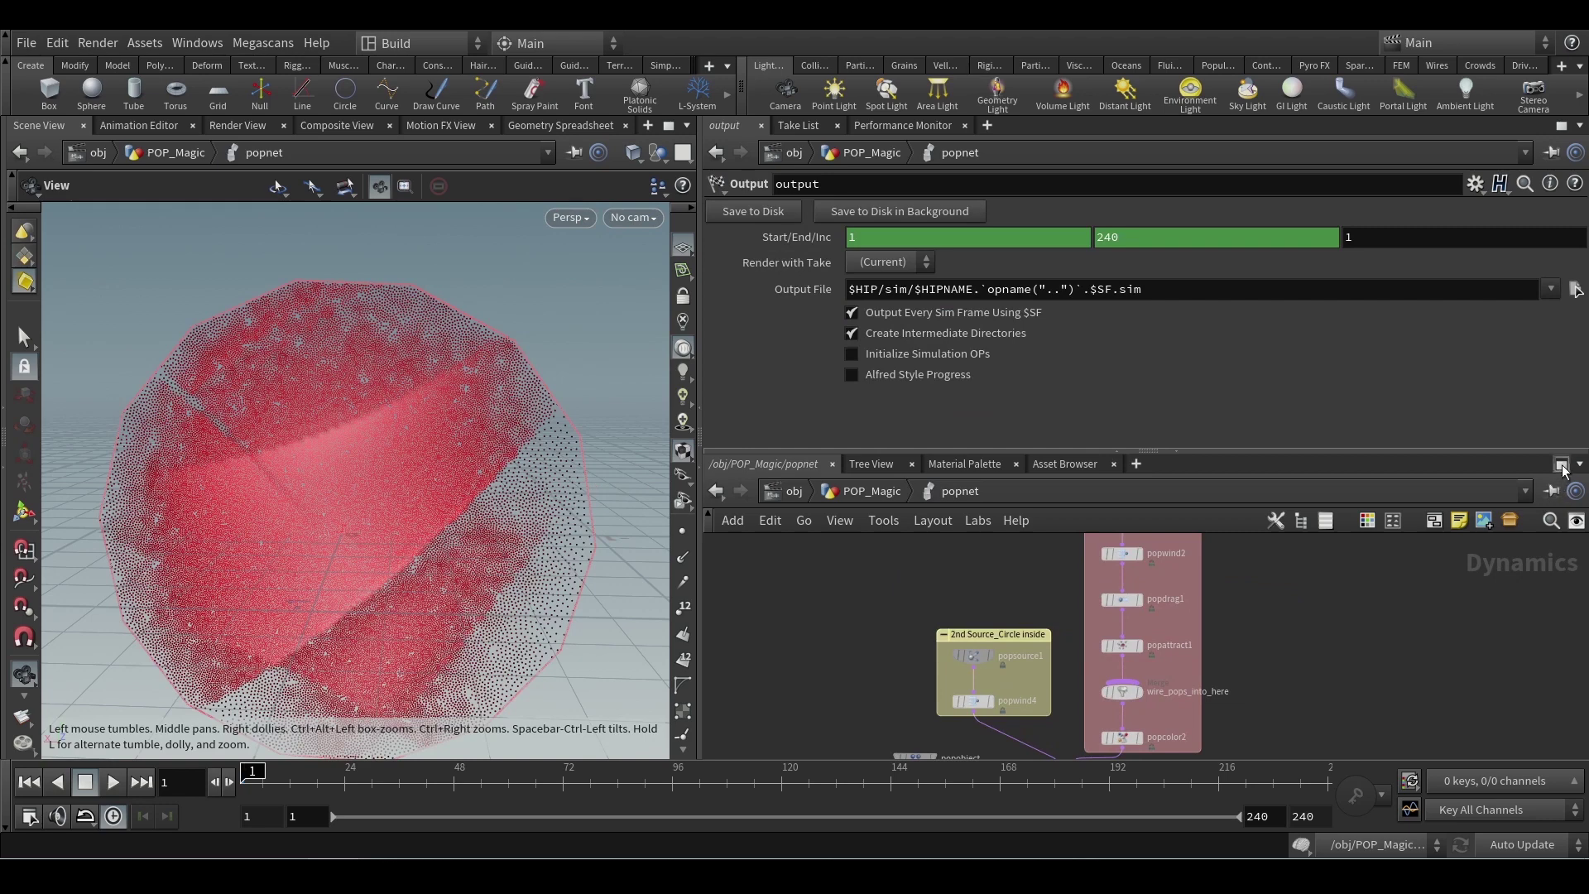
pyautogui.hotkey('ctrl', 'b')
pyautogui.scroll(3, 651, 369)
pyautogui.moveTo(651, 369); pyautogui.dragTo(540, 511, button='middle')
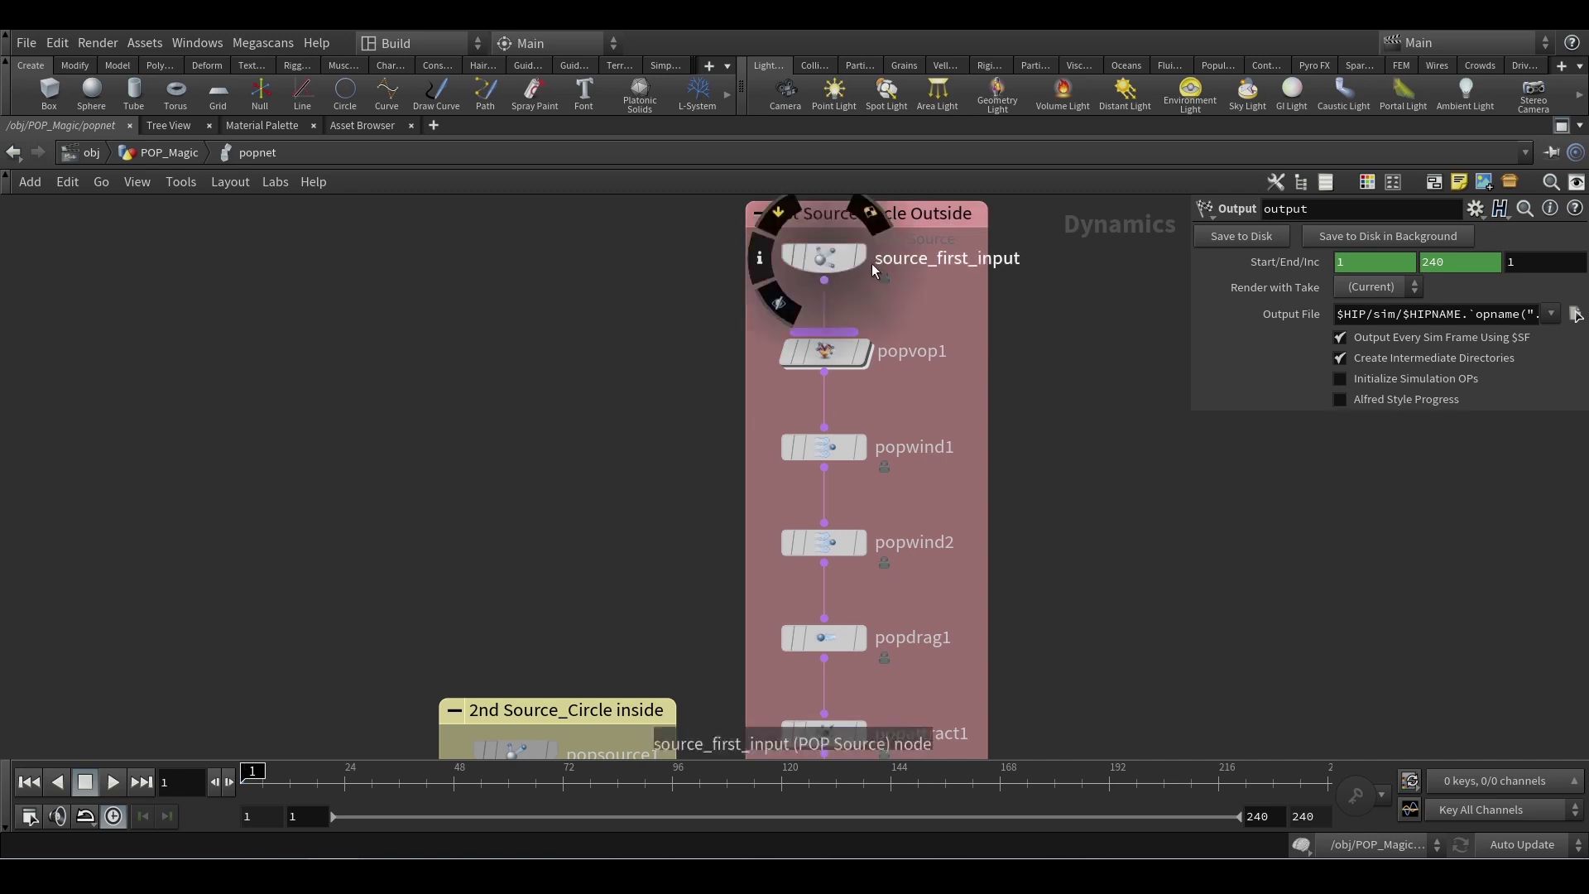
pyautogui.moveTo(573, 519); pyautogui.dragTo(726, 402, button='middle')
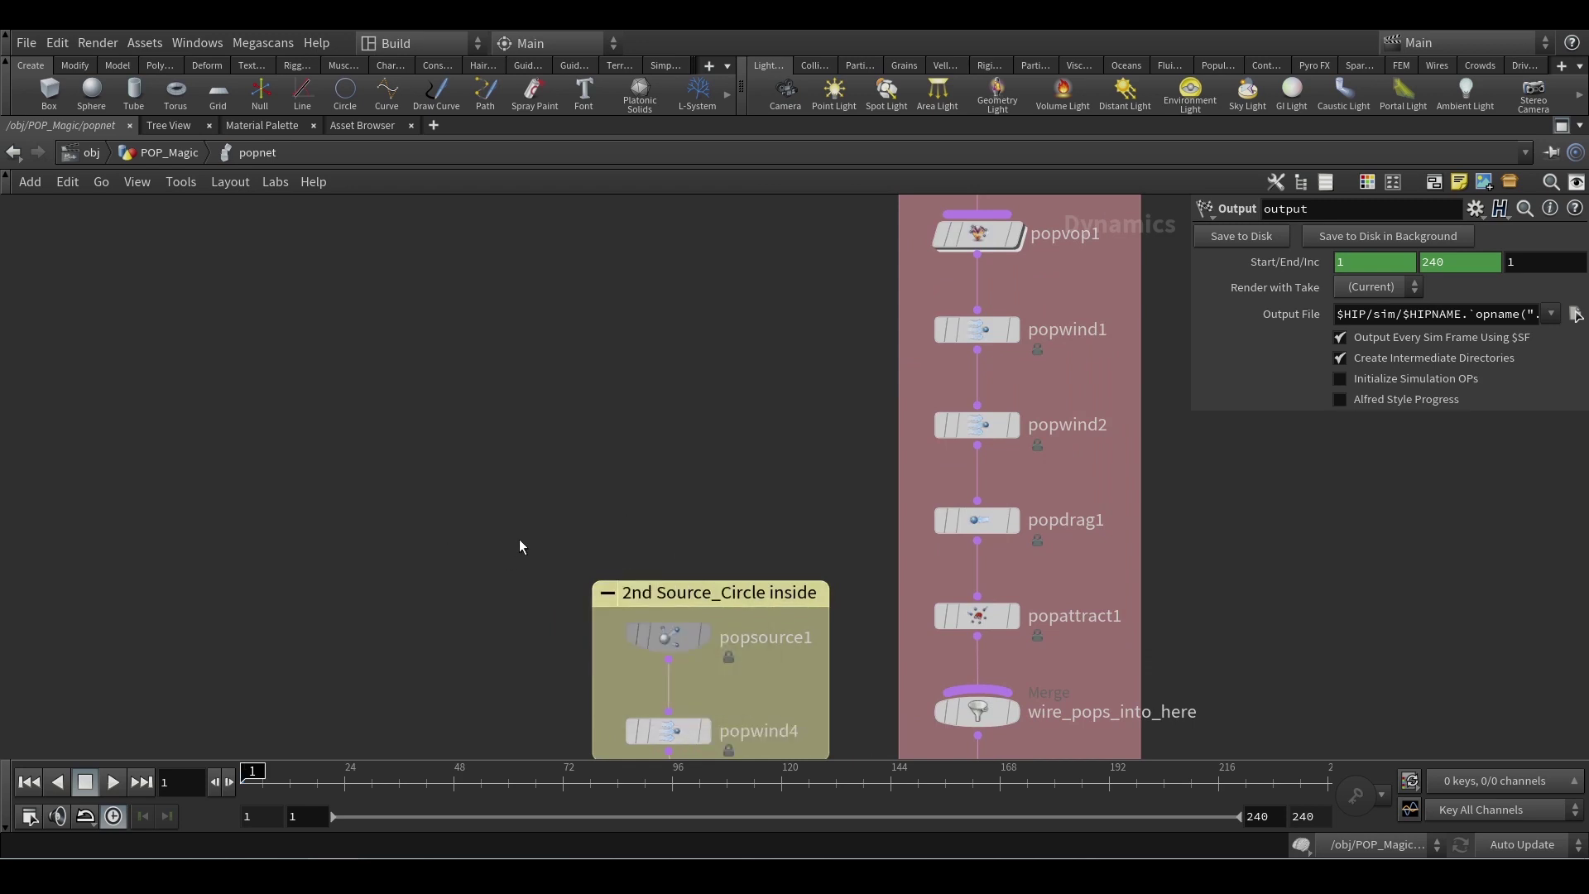
# Review the parameters of popsource1 and popwind4 in the 2nd Source_Circle inside group
pyautogui.moveTo(550, 543); pyautogui.dragTo(545, 421, button='middle')
pyautogui.click(687, 518)
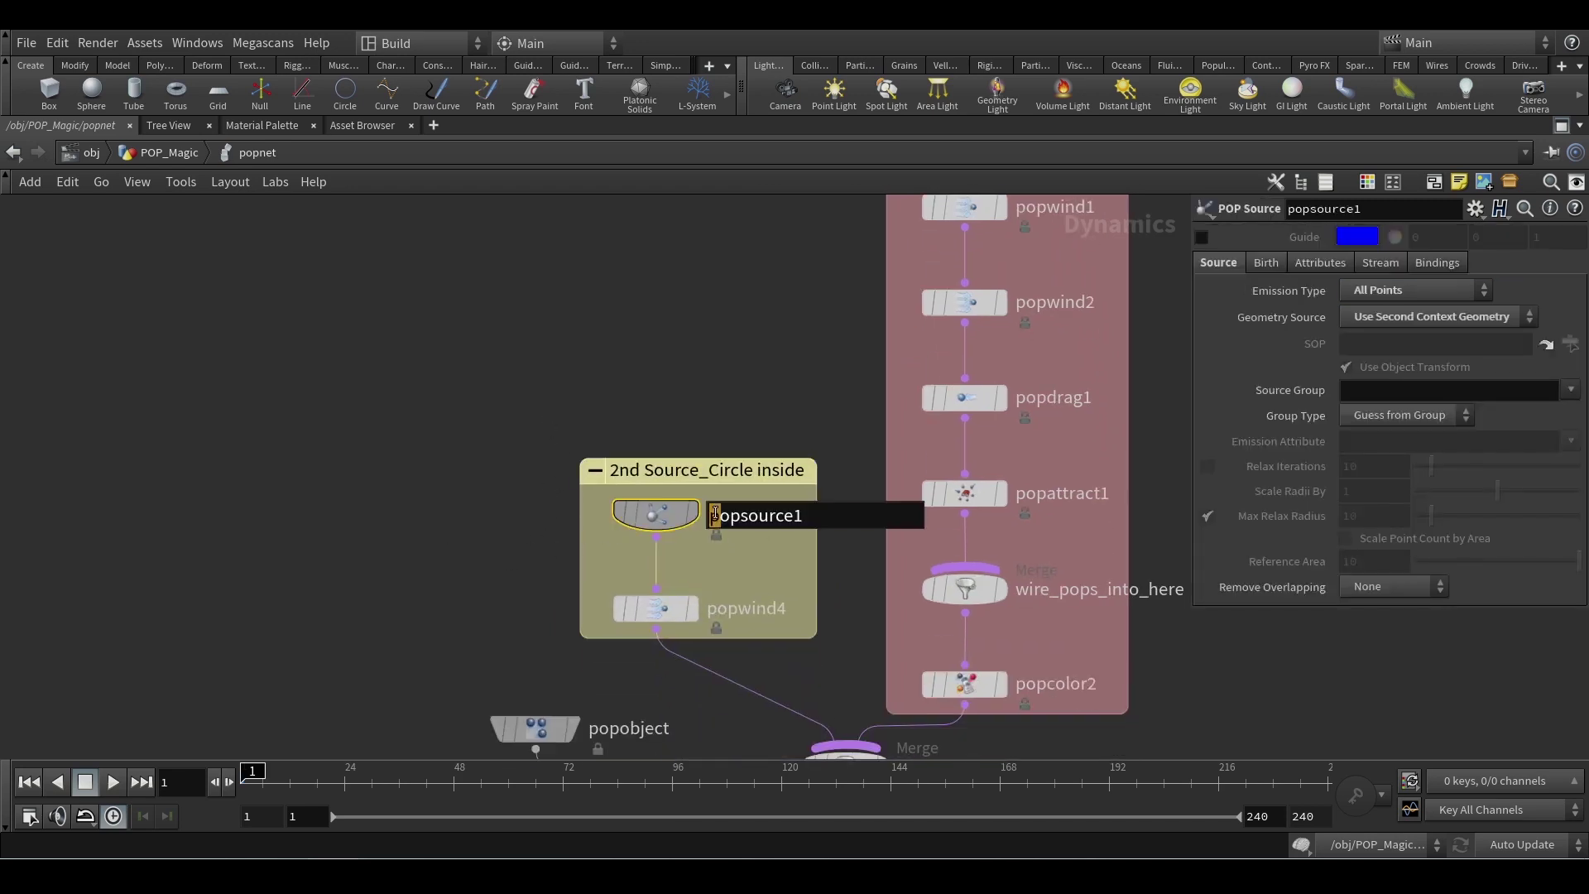
pyautogui.click(656, 609)
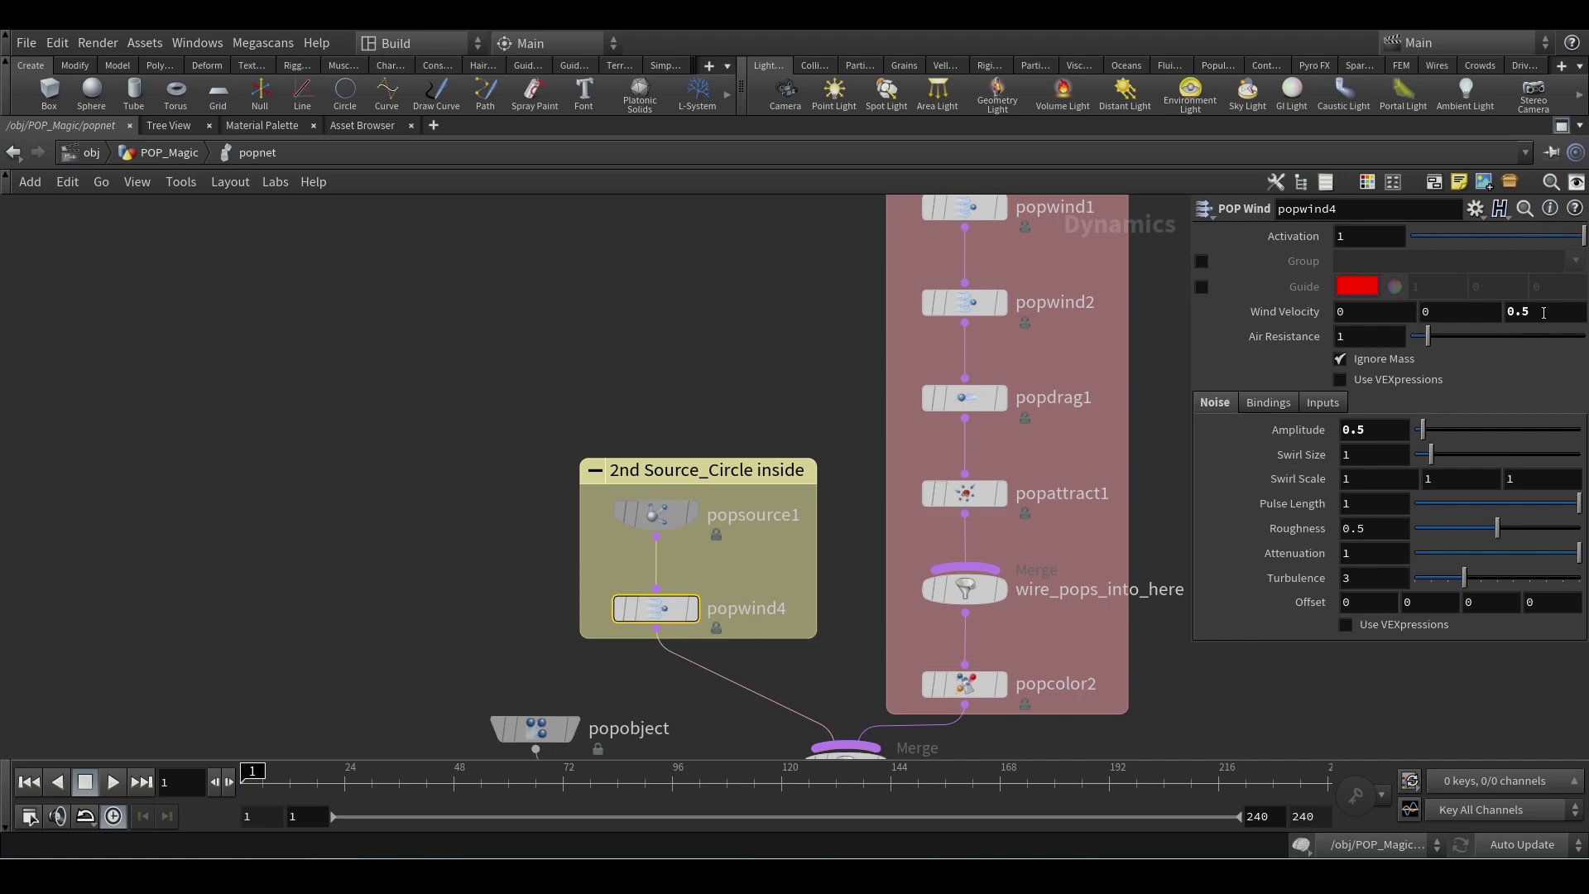
# Restore the multi-pane layout and examine how both source streams merge into the popsolver
pyautogui.click(1562, 126)
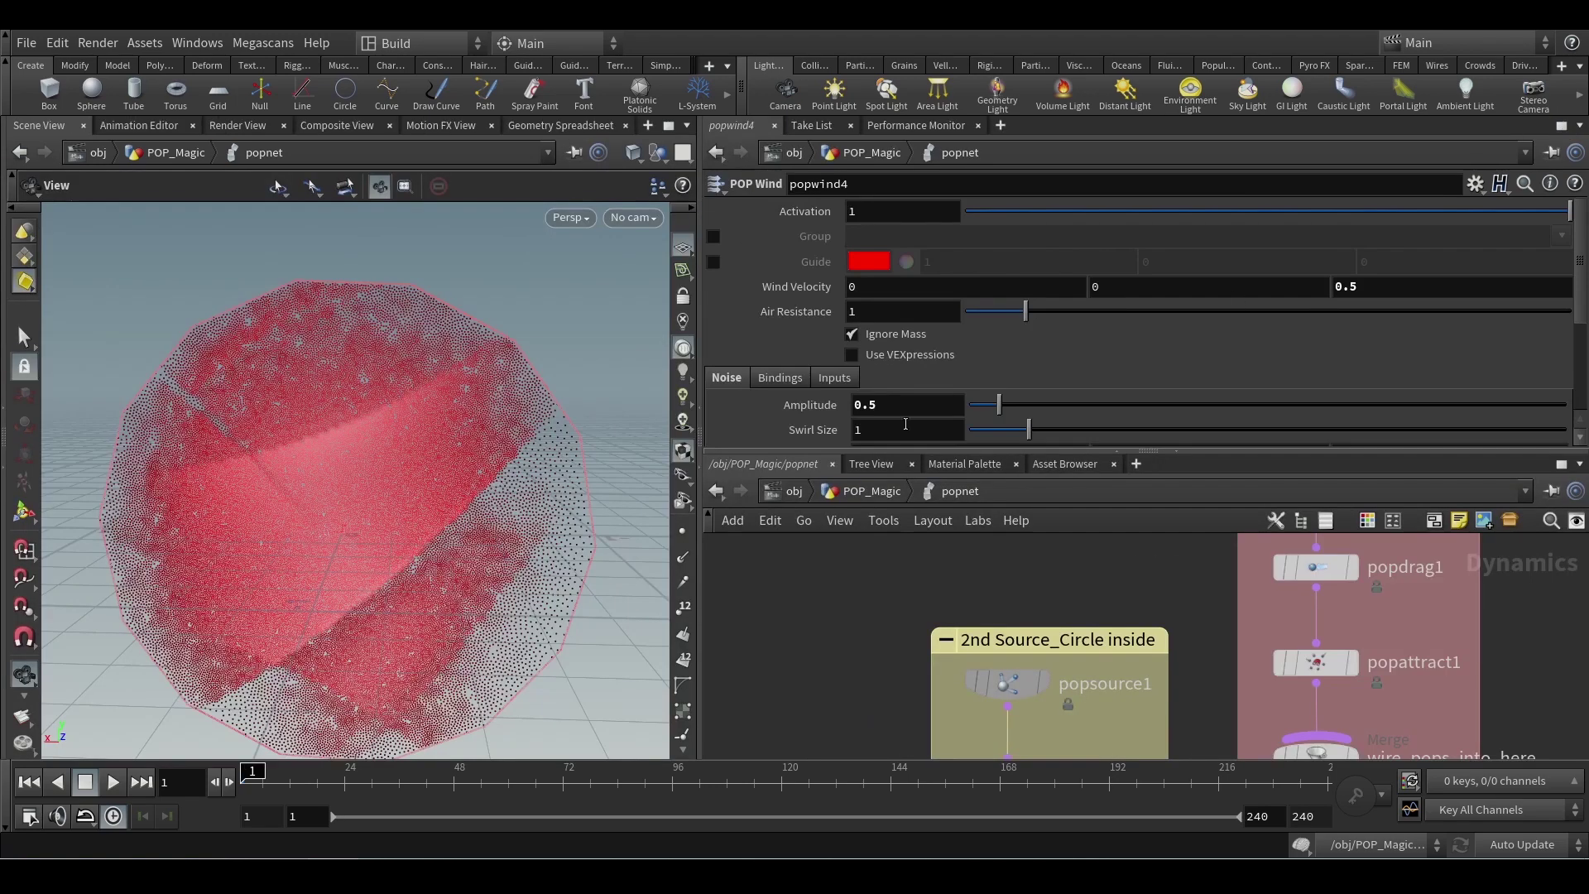
pyautogui.moveTo(220, 660); pyautogui.dragTo(331, 666)
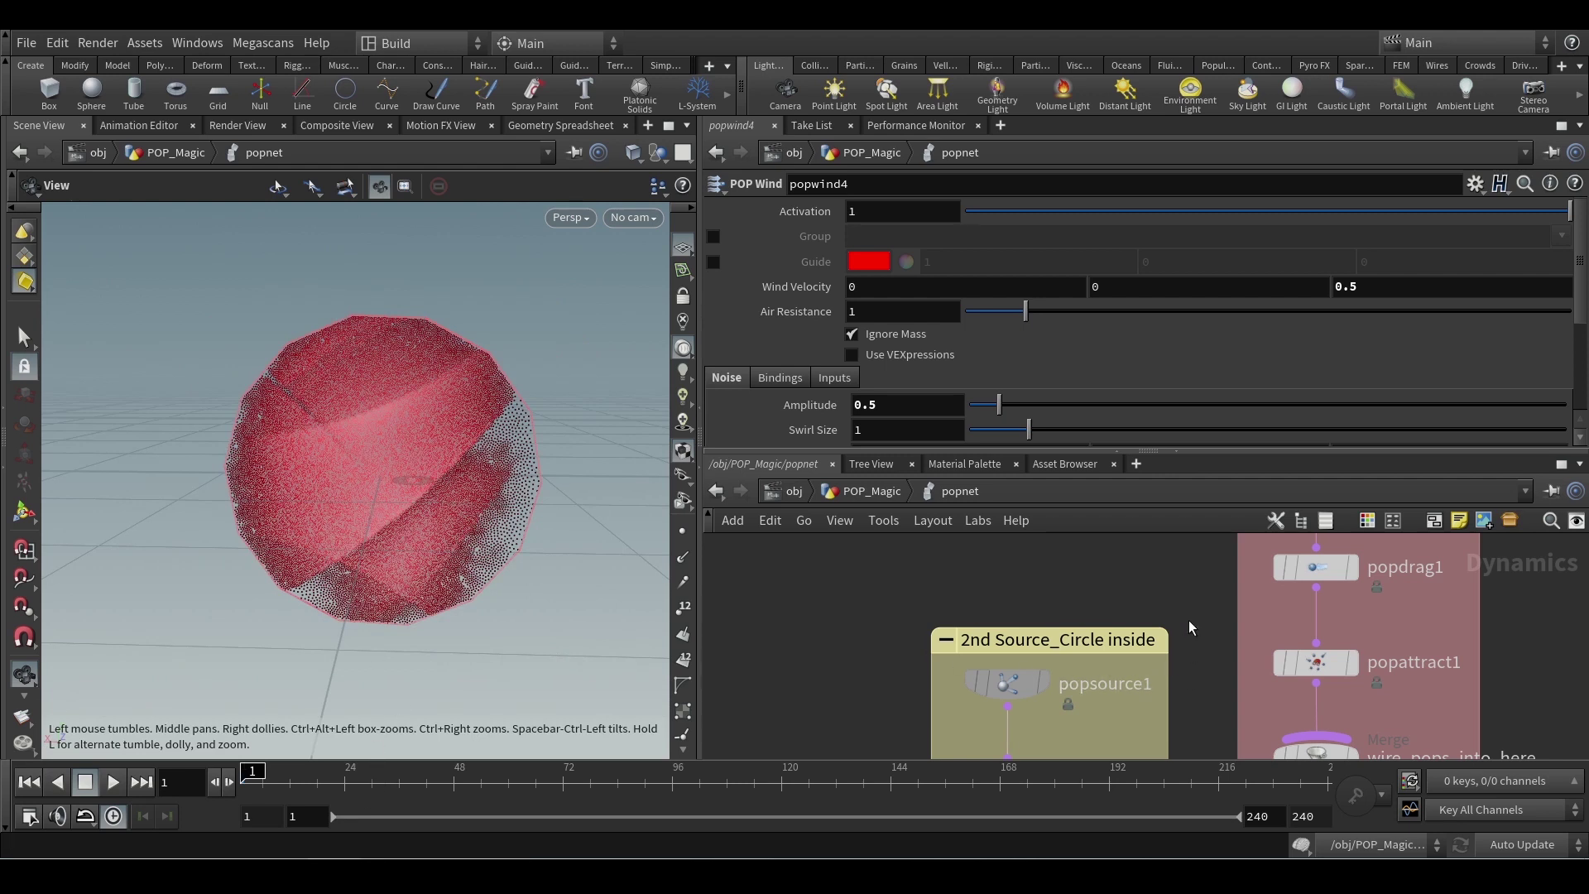
pyautogui.moveTo(1191, 627); pyautogui.dragTo(1080, 662, button='middle')
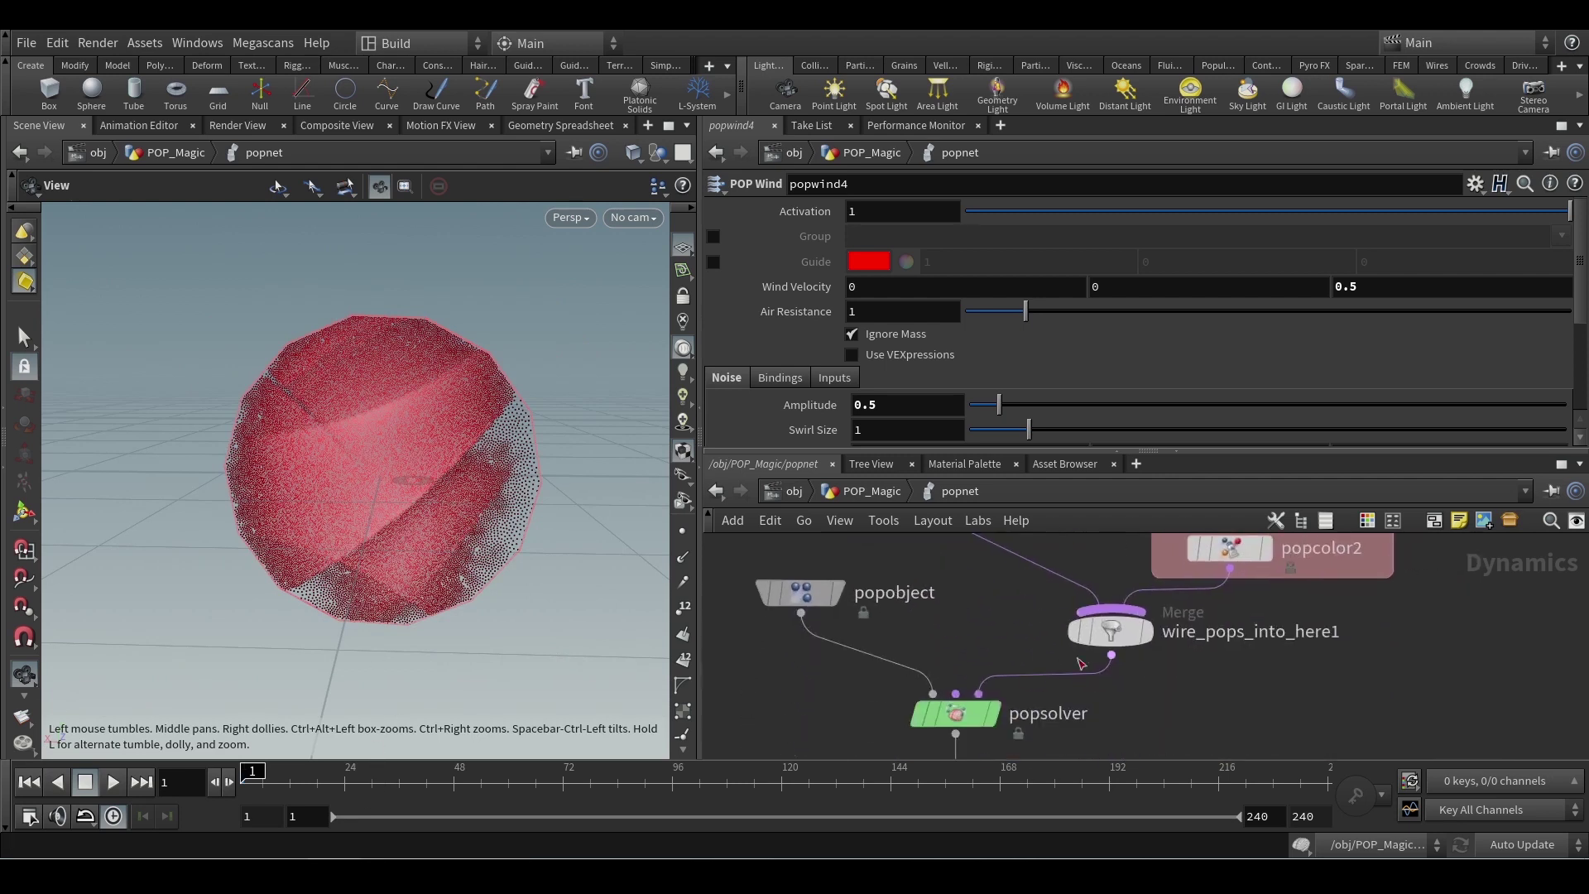
pyautogui.scroll(-5, 1315, 672)
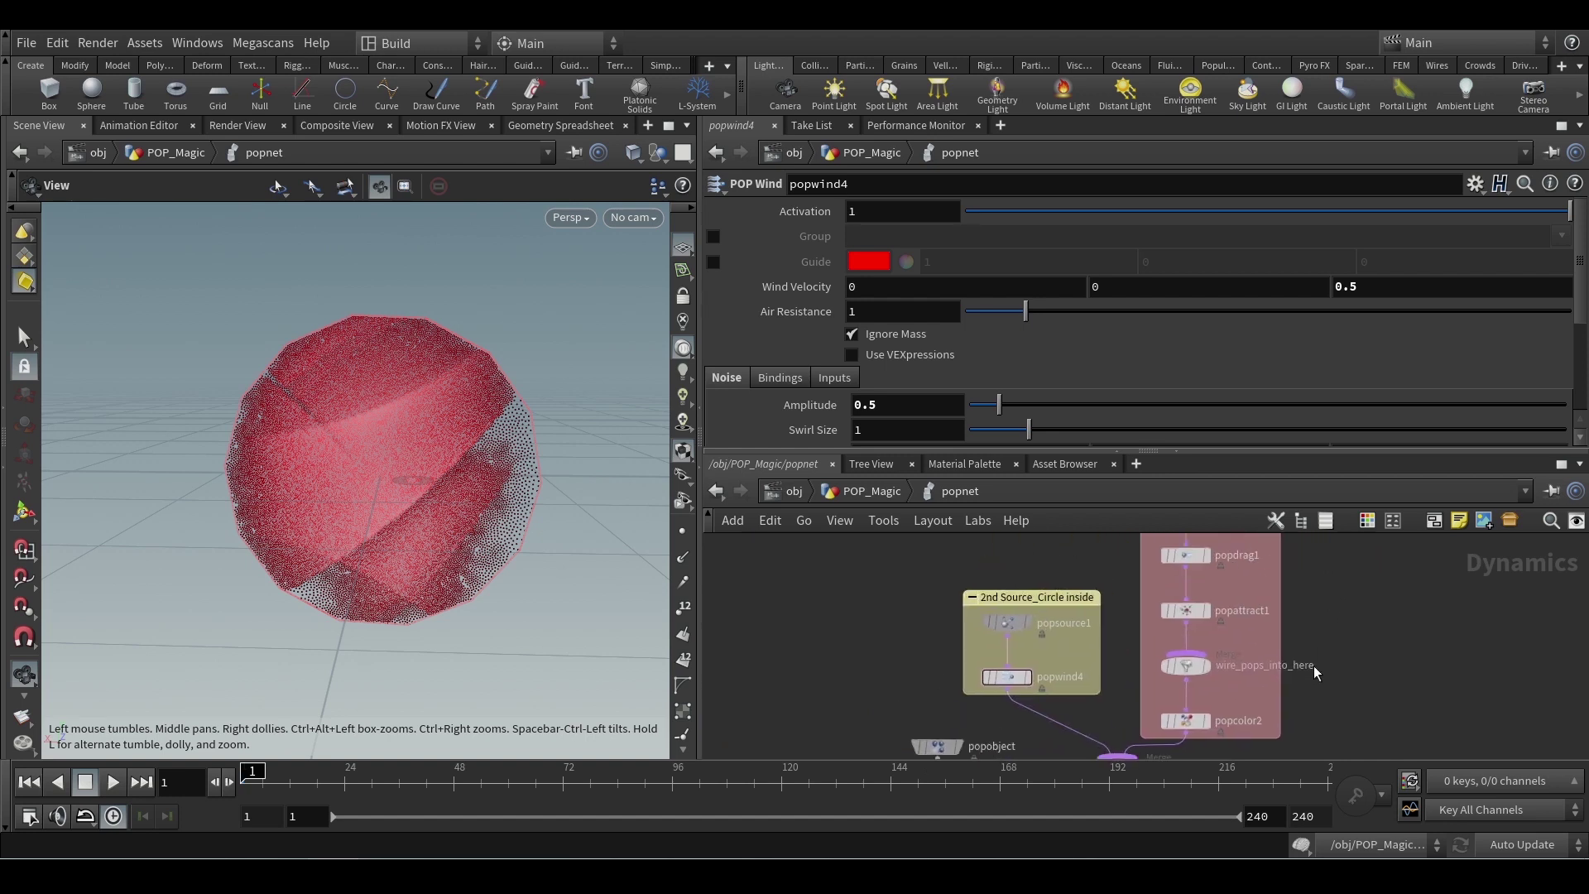
# Set the constant birth rate of source_first_input in the 1st Source Circle Outside group to the expression 800000/100
pyautogui.scroll(-2, 1329, 649)
pyautogui.scroll(4, 1355, 652)
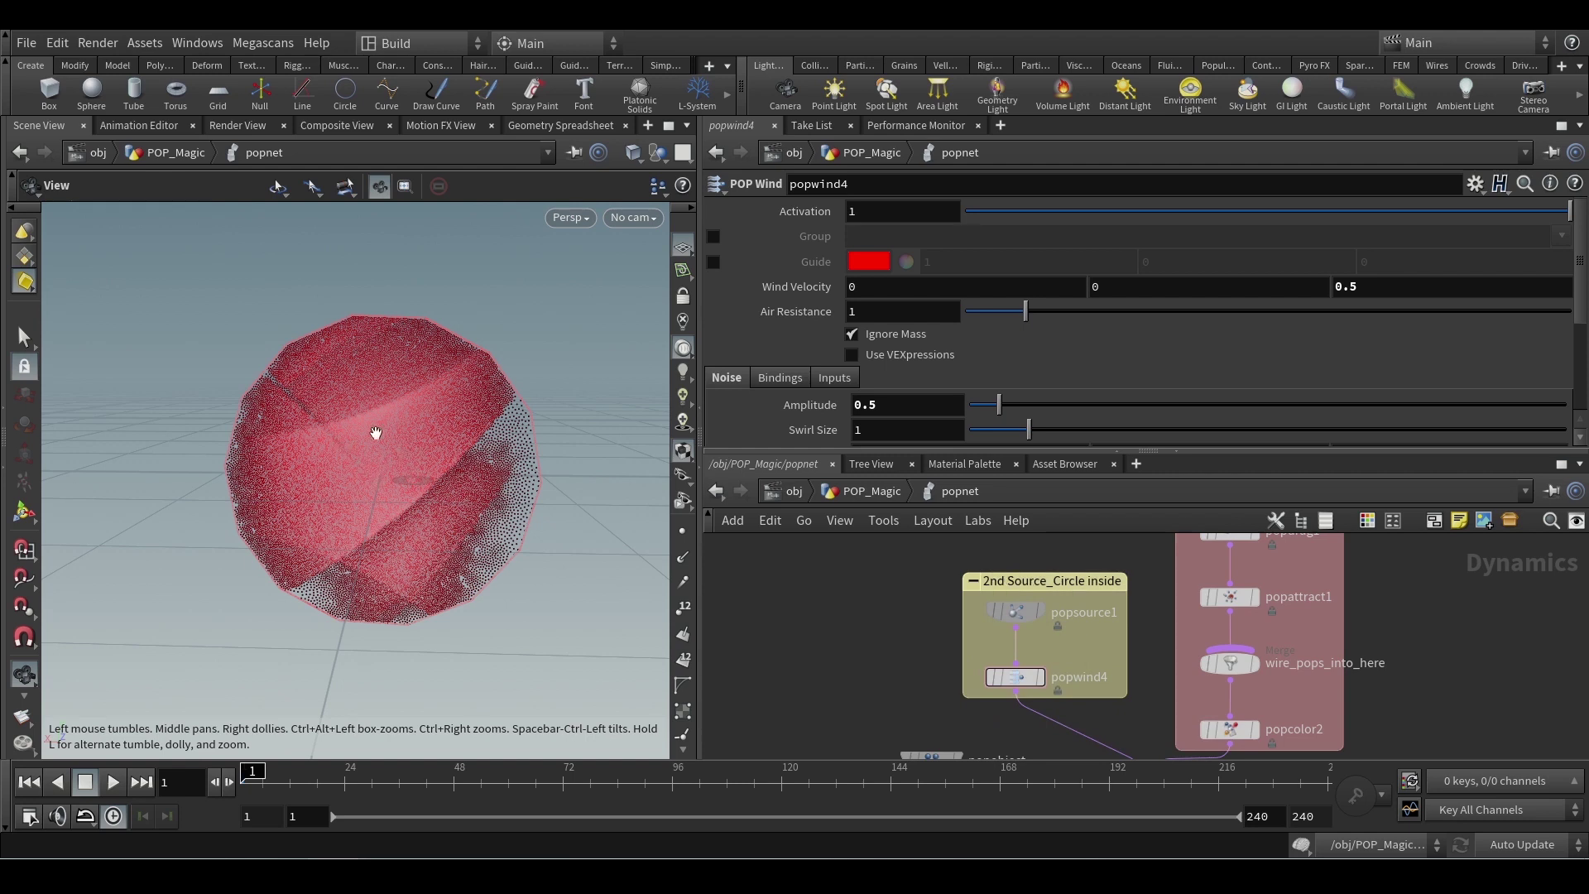
pyautogui.moveTo(1143, 648); pyautogui.dragTo(973, 734, button='middle')
pyautogui.scroll(6, 1266, 663)
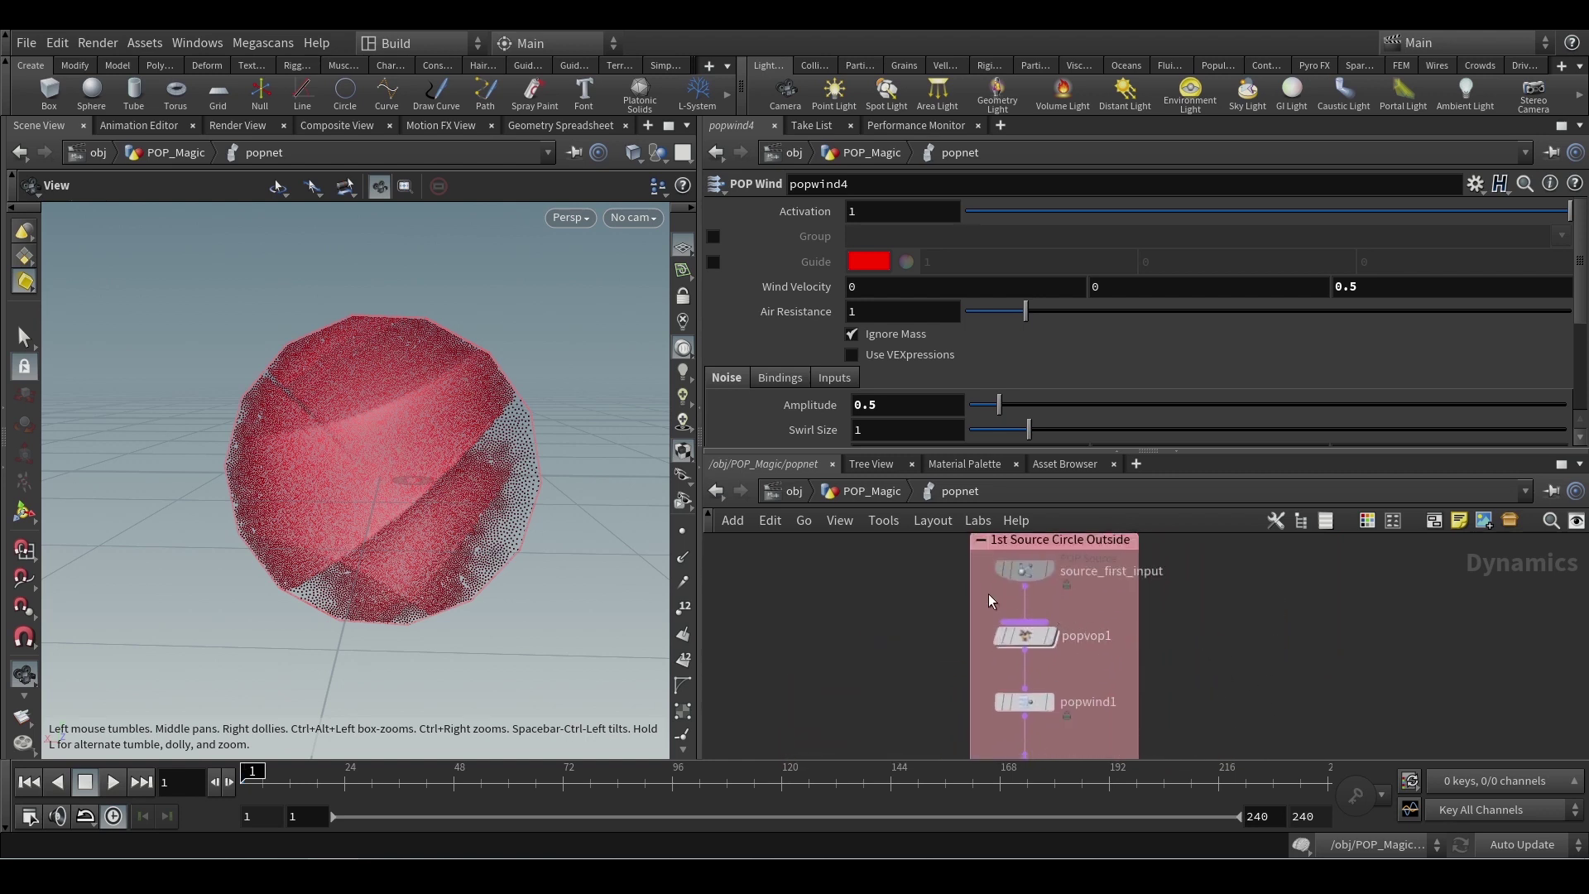
pyautogui.click(1086, 569)
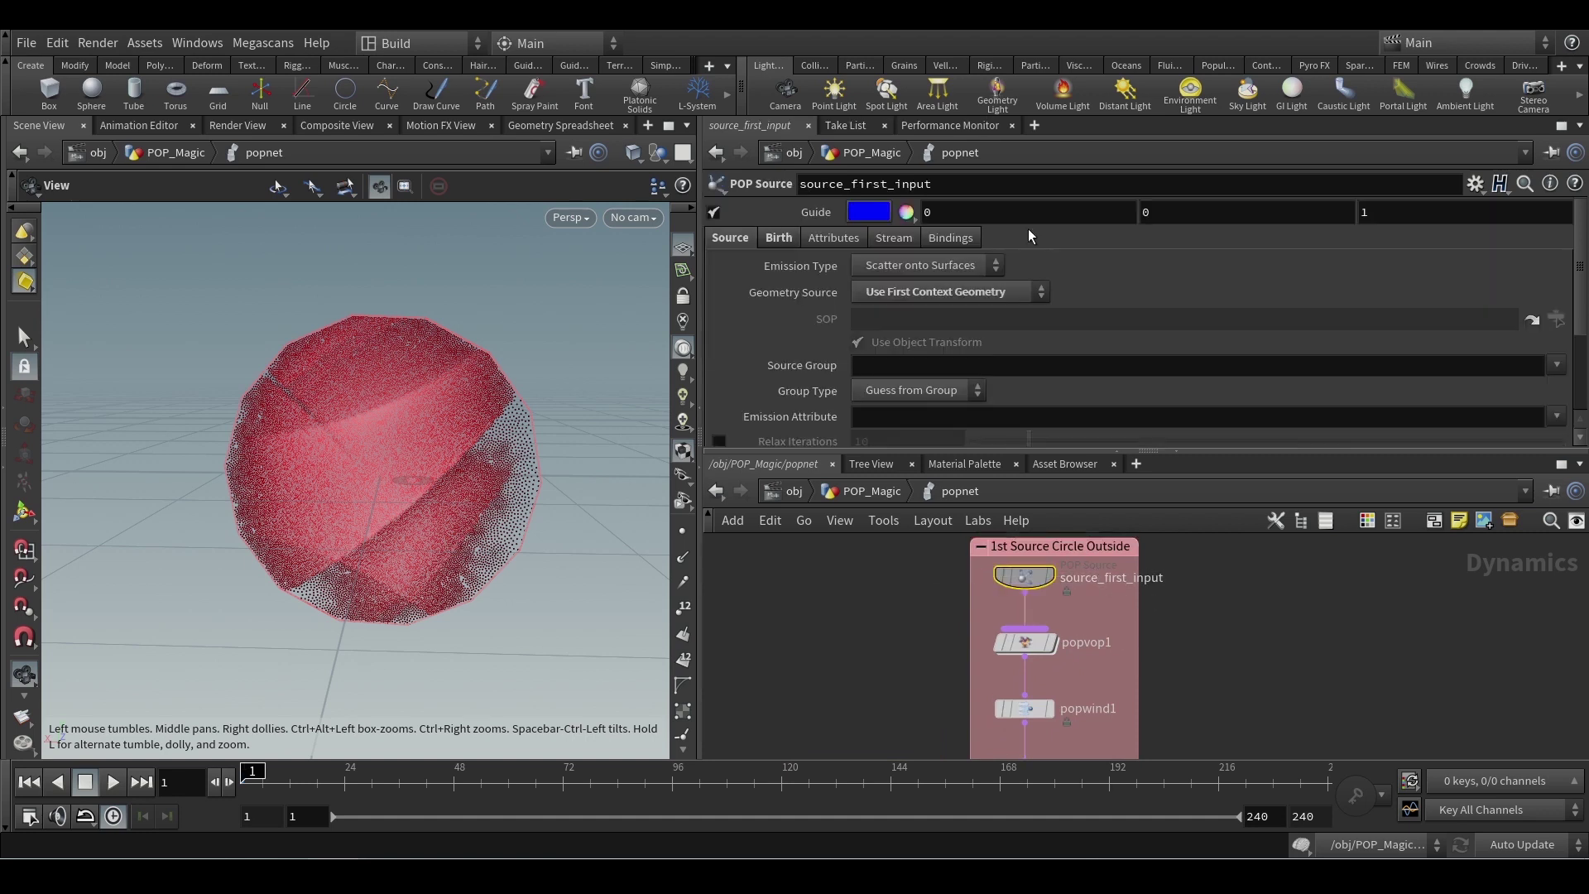
pyautogui.click(778, 239)
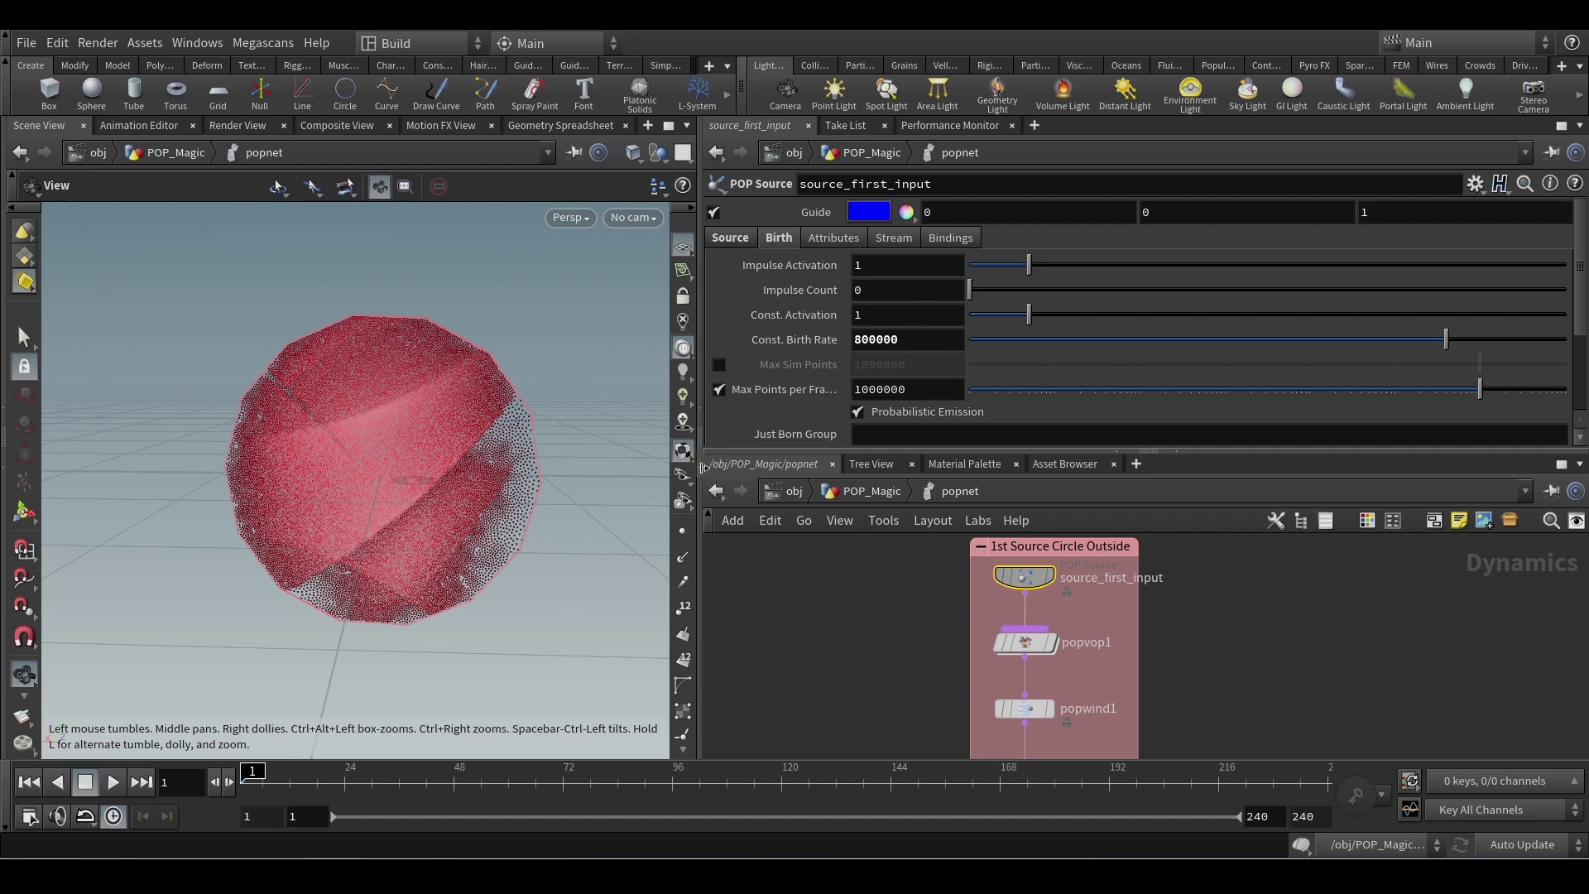
pyautogui.scroll(9, 861, 345)
pyautogui.click(918, 342)
pyautogui.write('/100')
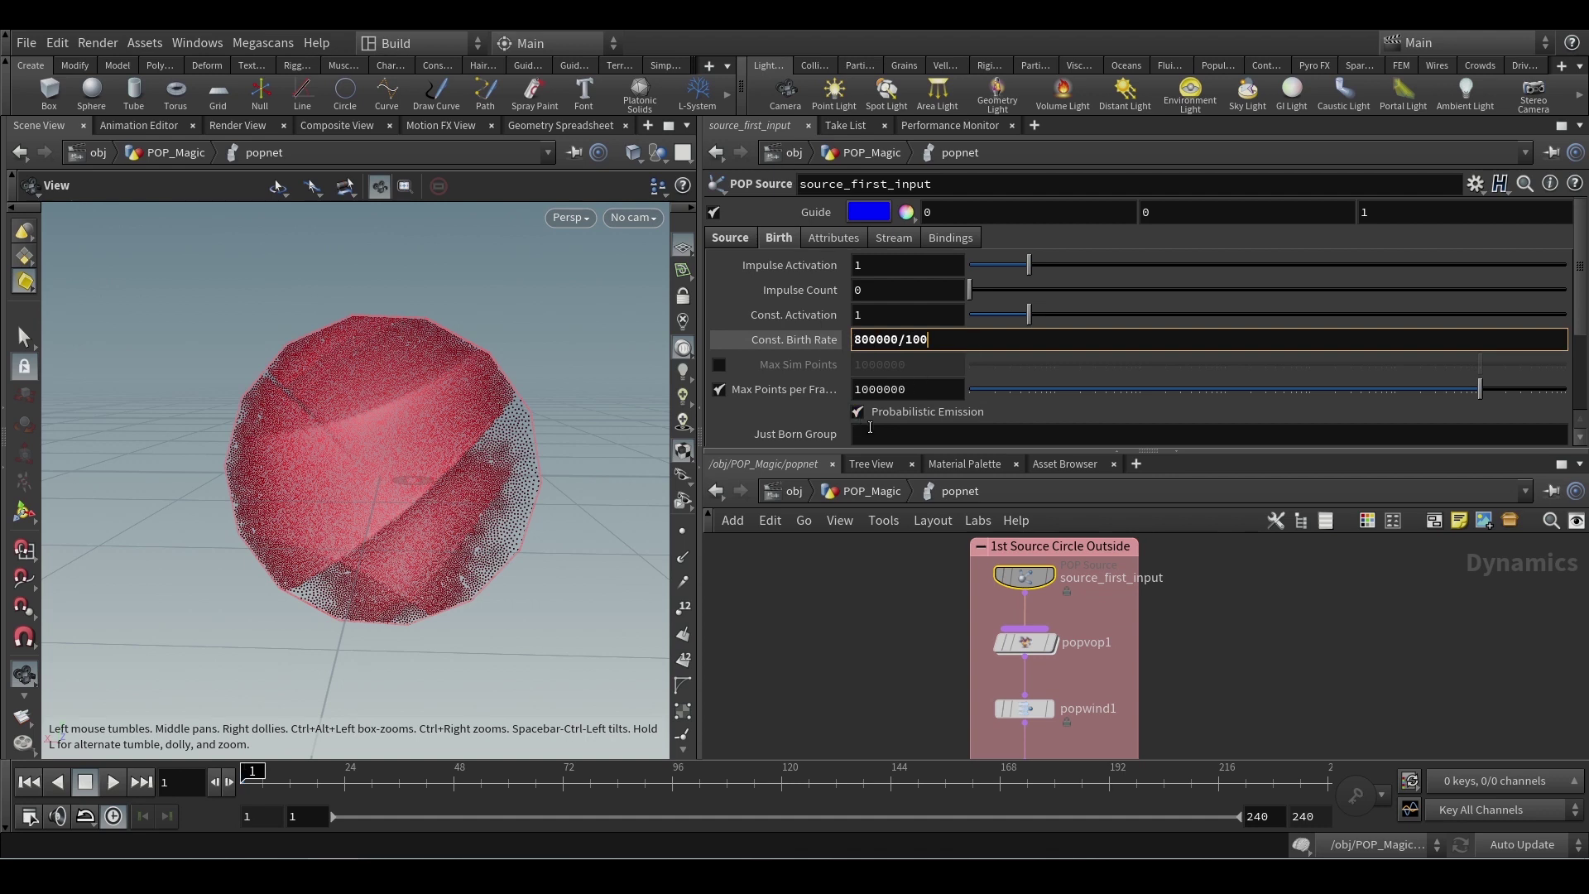
pyautogui.press('Return')
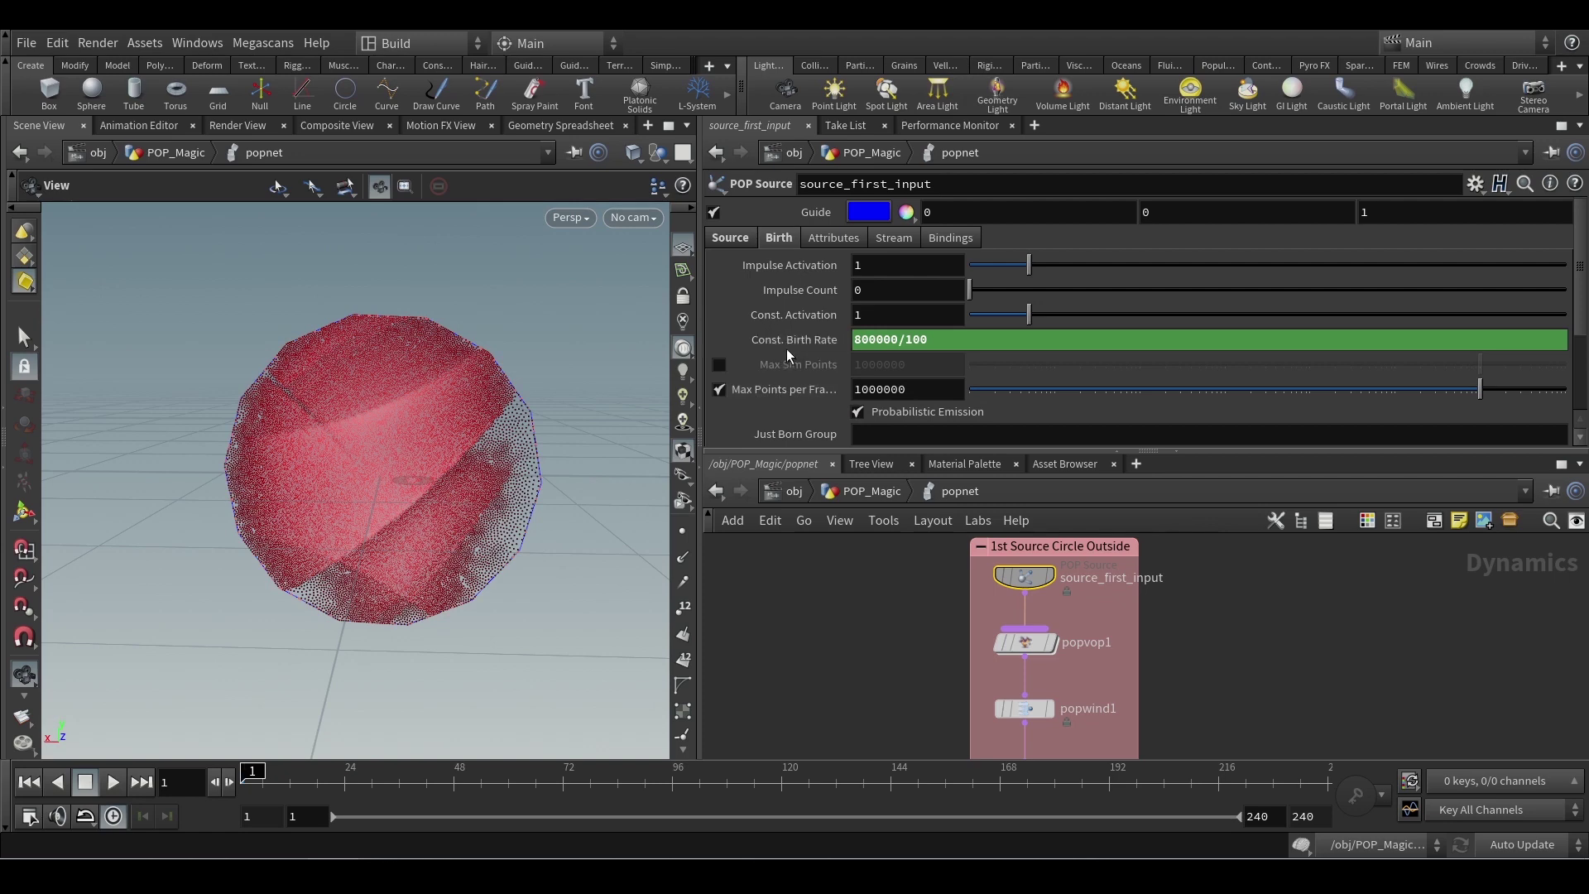
pyautogui.click(786, 348)
# Open the contents of popvop1 and examine how its curl noise, add and normalize nodes feed the geometry output
pyautogui.scroll(-1, 890, 622)
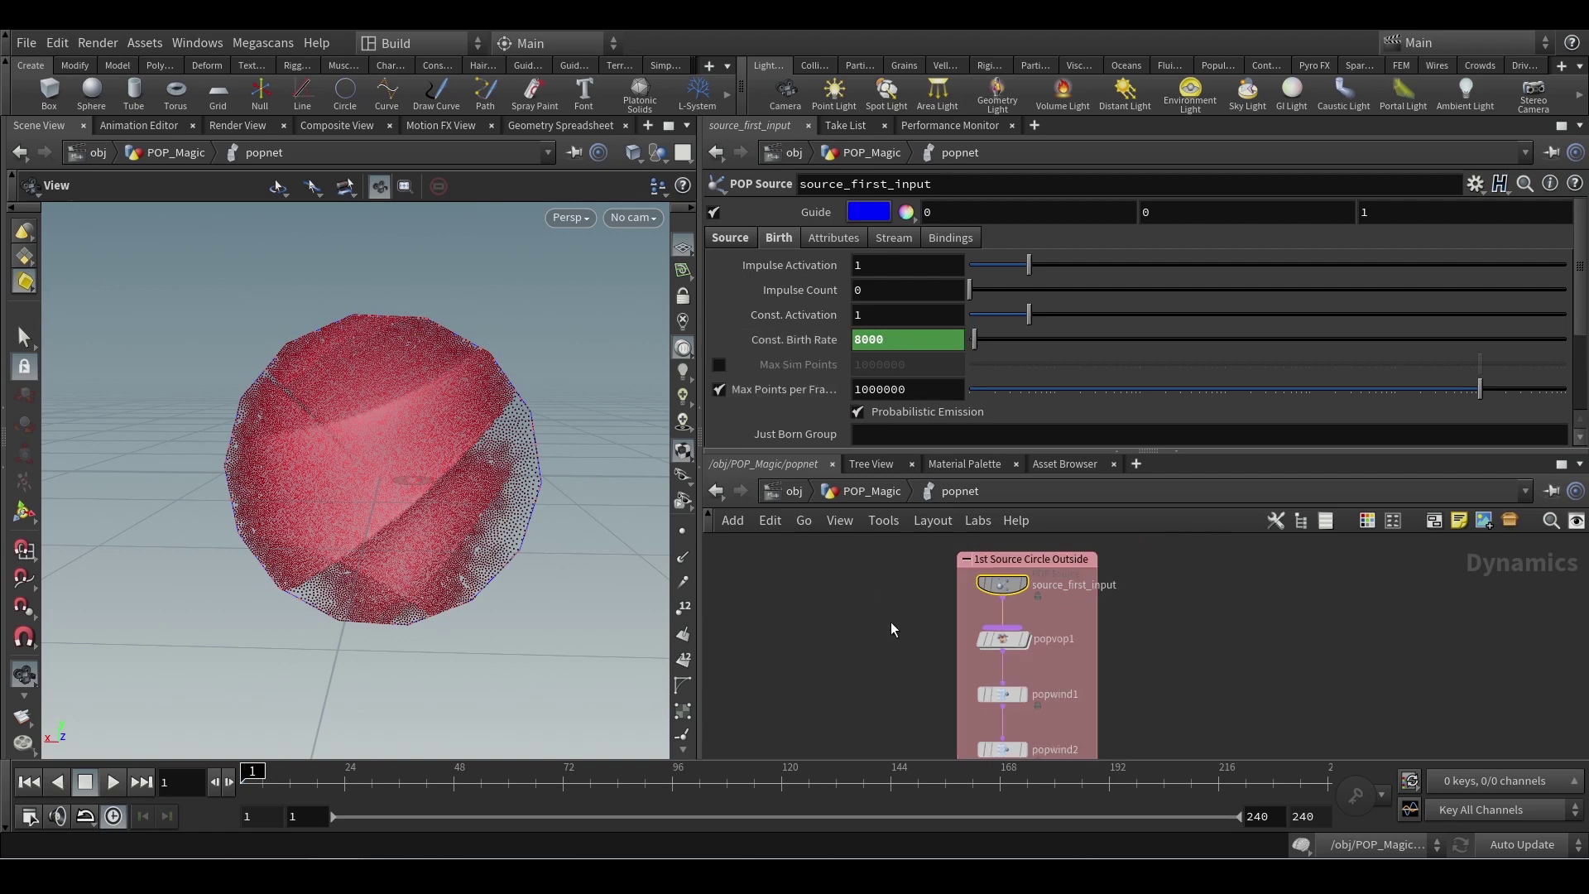
pyautogui.click(951, 749)
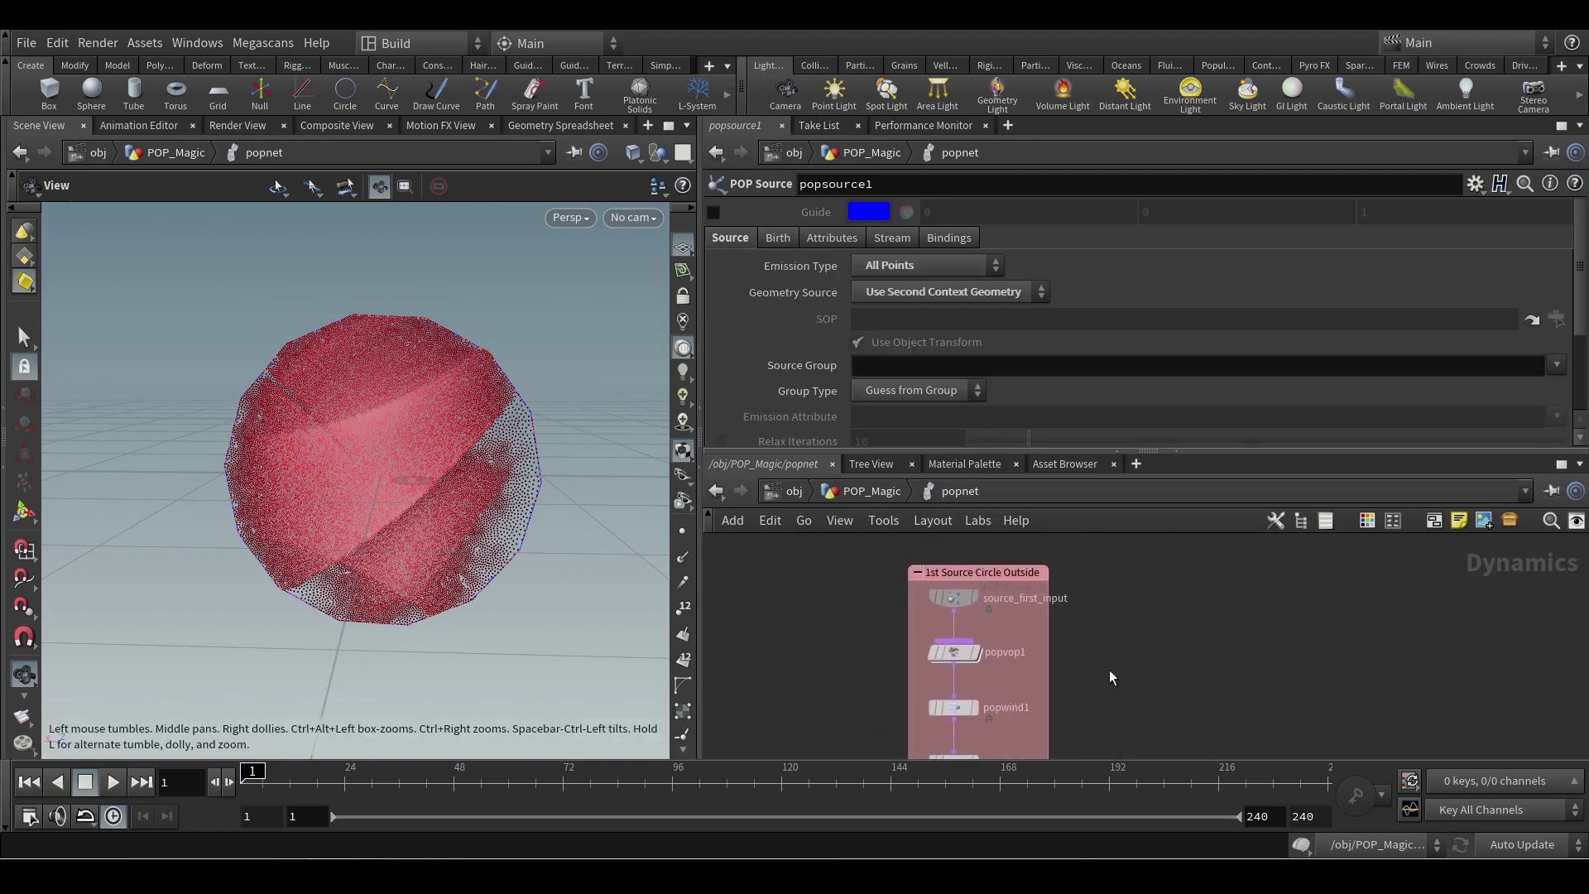
pyautogui.doubleClick(953, 652)
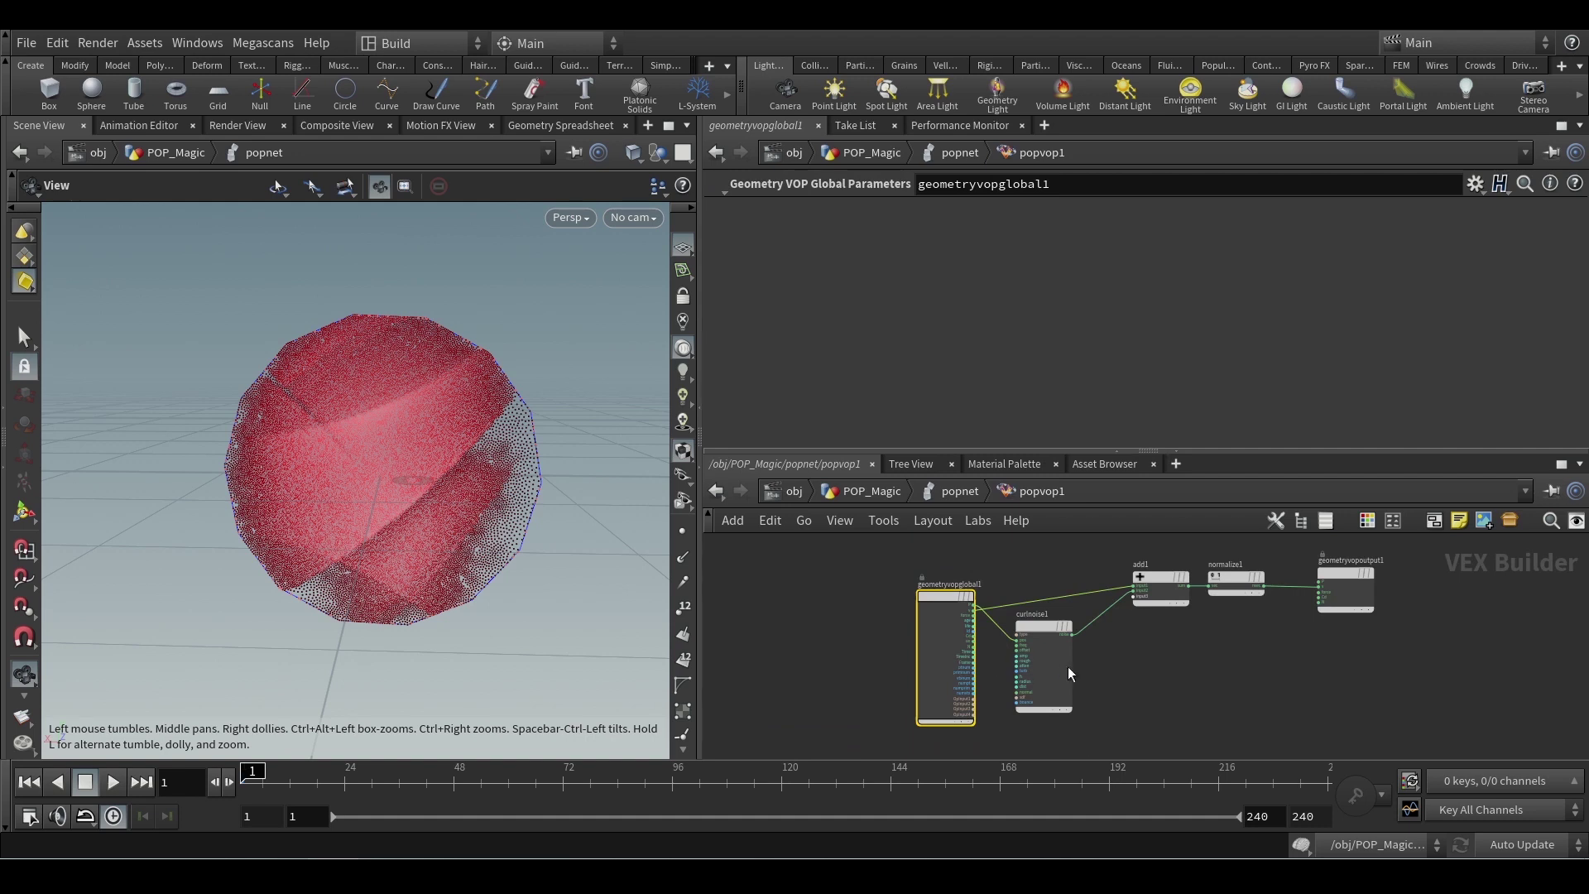
pyautogui.click(1319, 571)
pyautogui.scroll(3, 1219, 644)
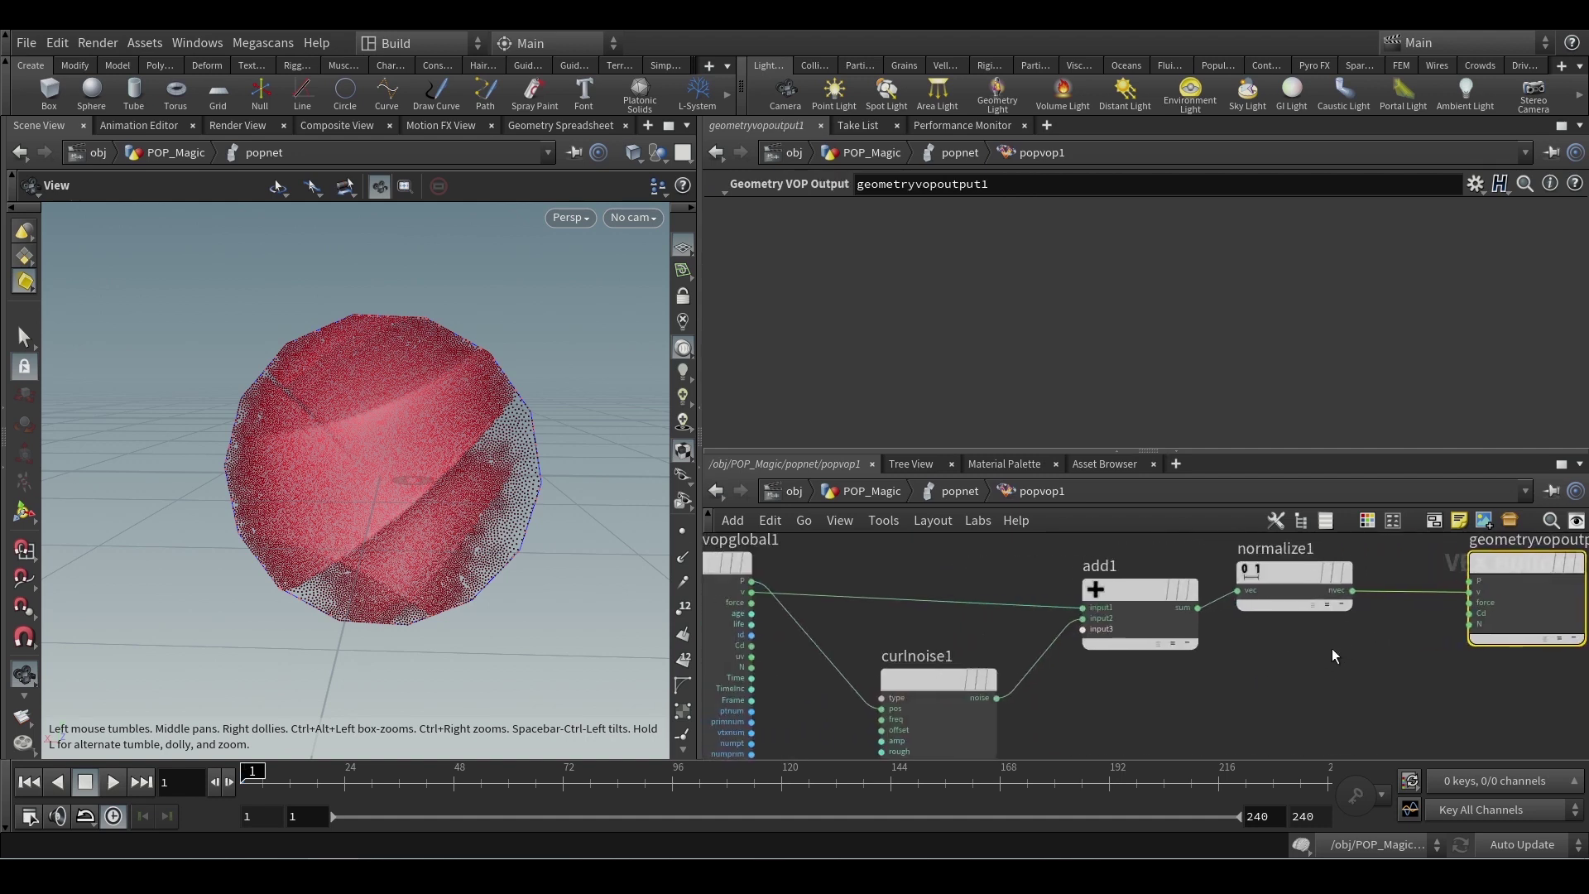
pyautogui.moveTo(1301, 653); pyautogui.dragTo(1131, 668, button='middle')
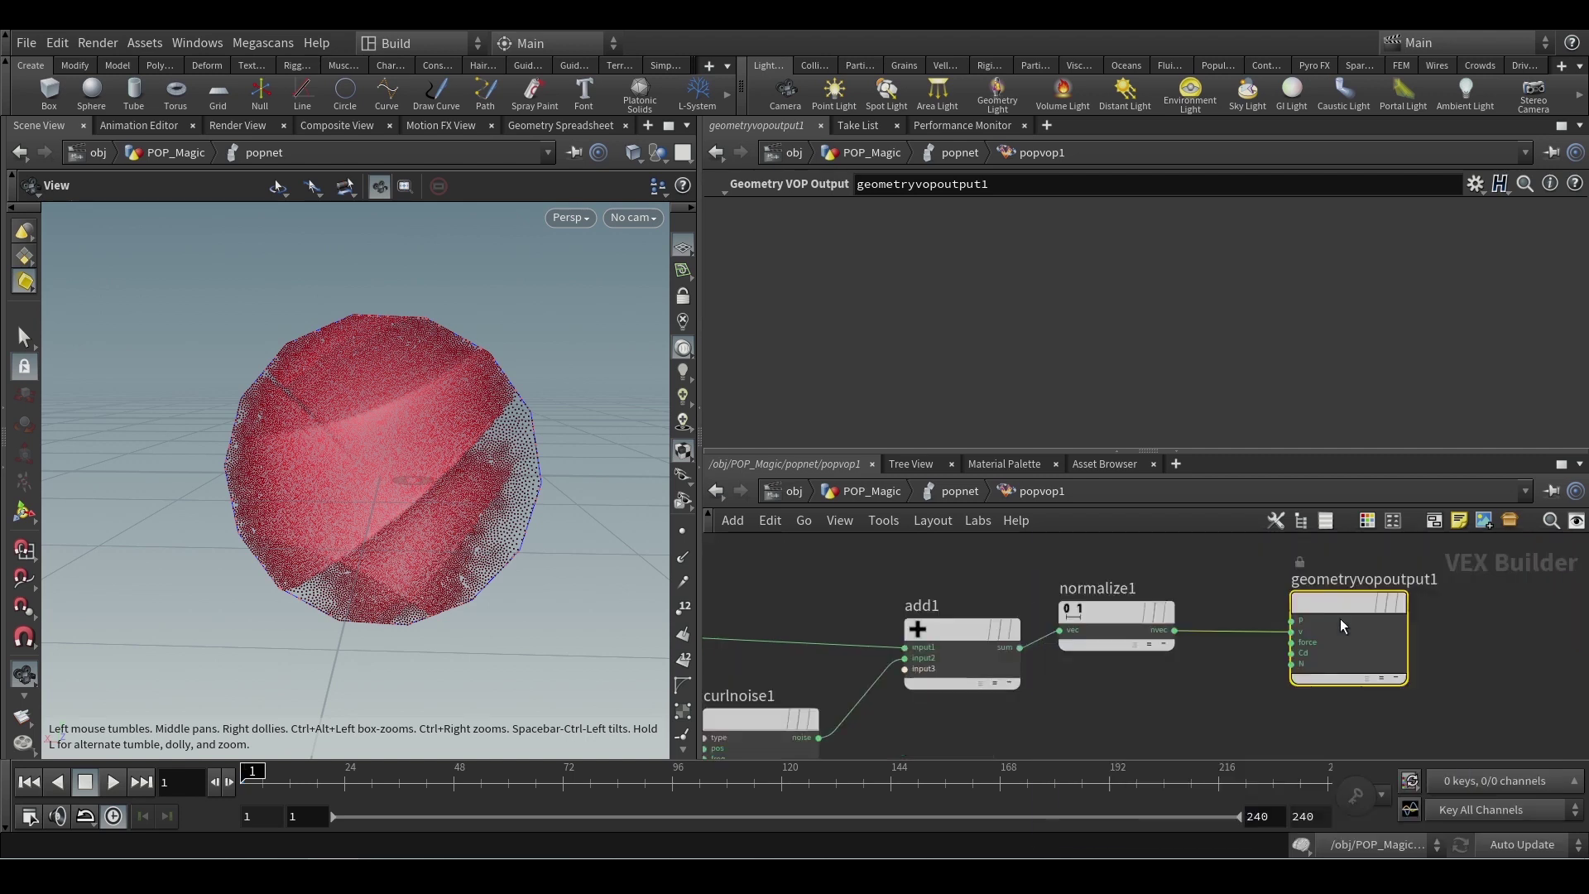
pyautogui.moveTo(986, 710); pyautogui.dragTo(1332, 636, button='middle')
pyautogui.scroll(-2, 1175, 607)
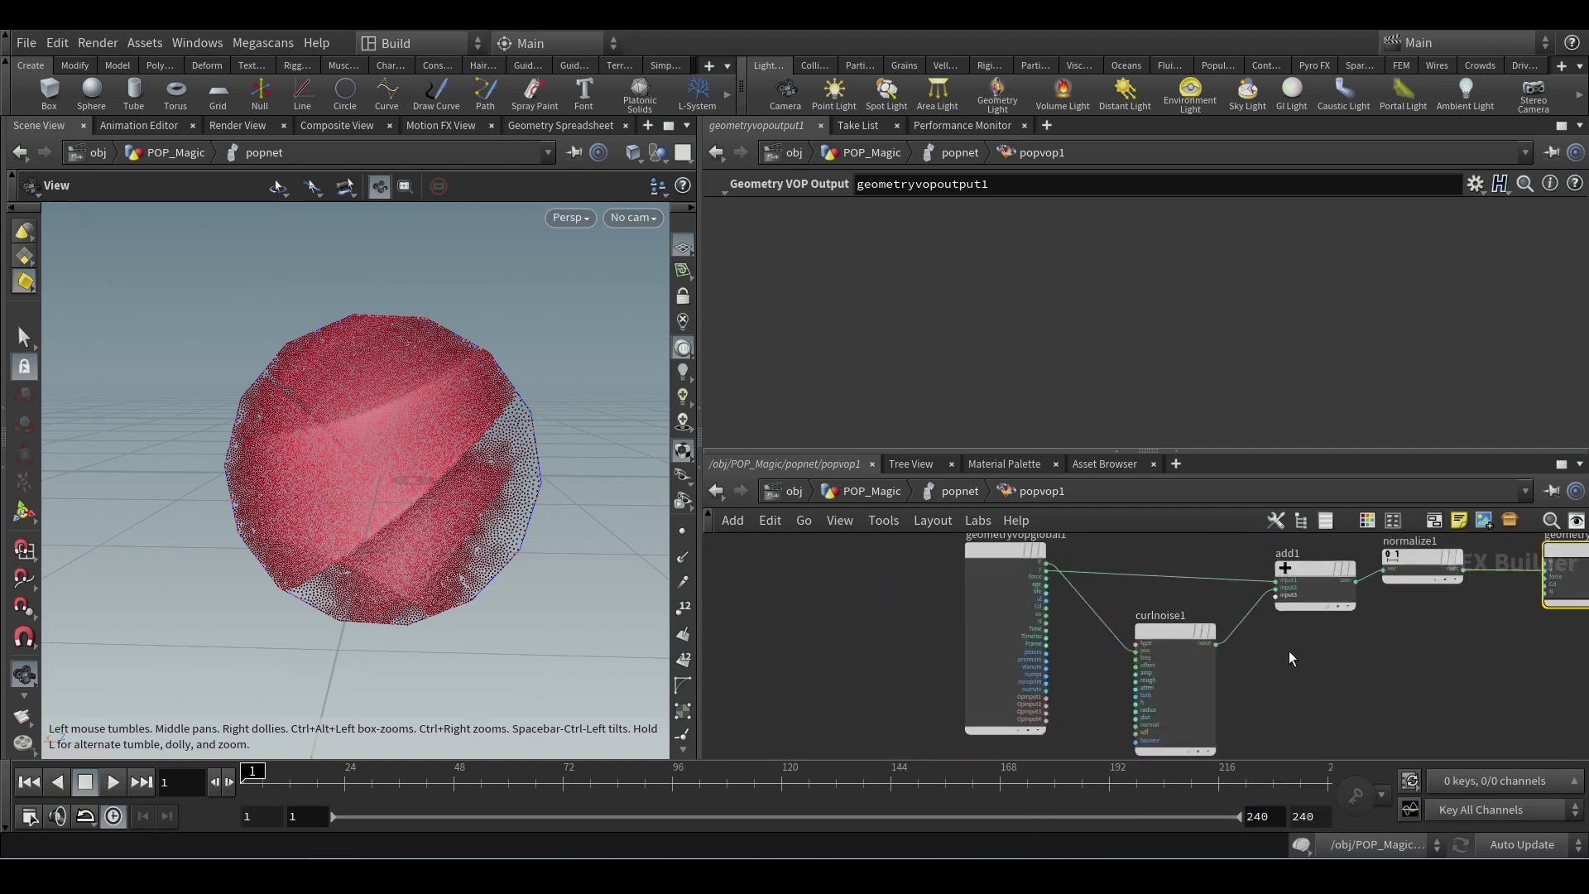
pyautogui.scroll(4, 1282, 644)
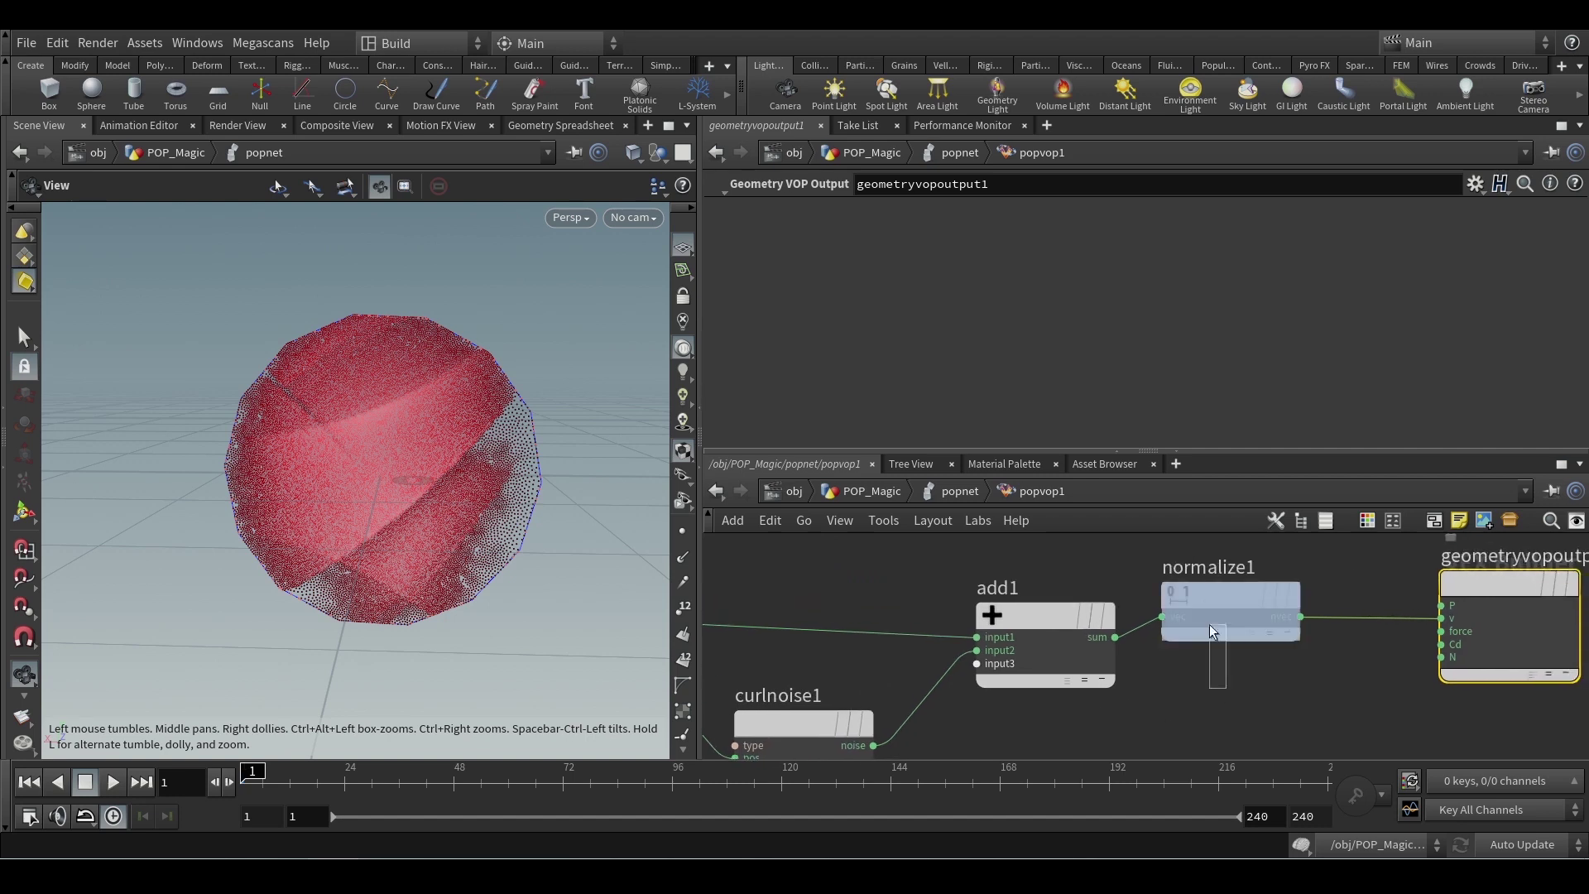
pyautogui.click(1209, 624)
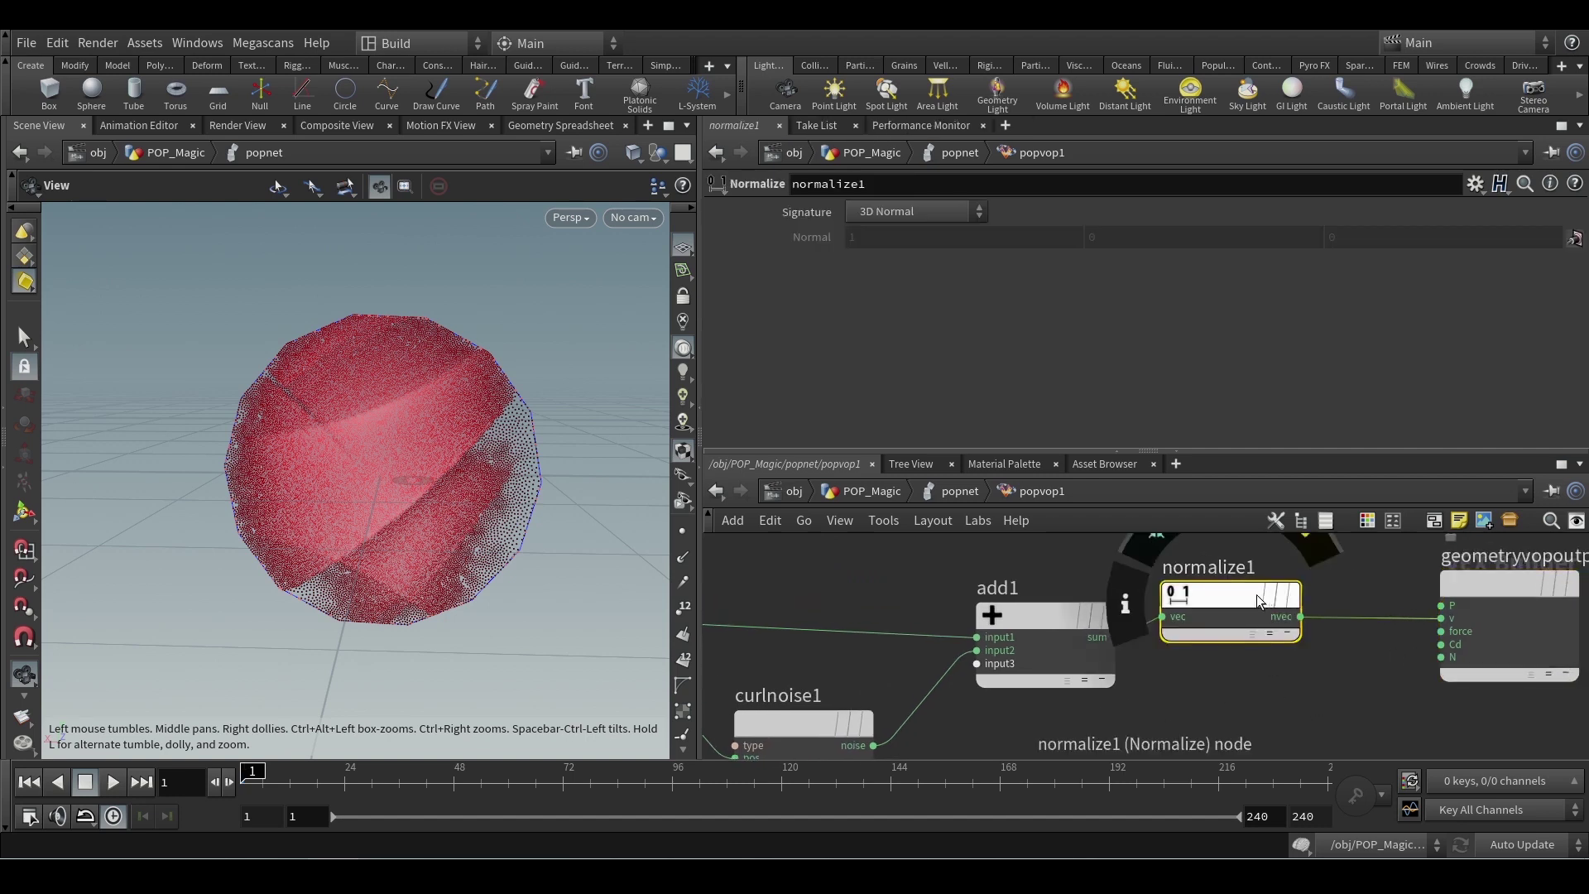
pyautogui.moveTo(1243, 579)
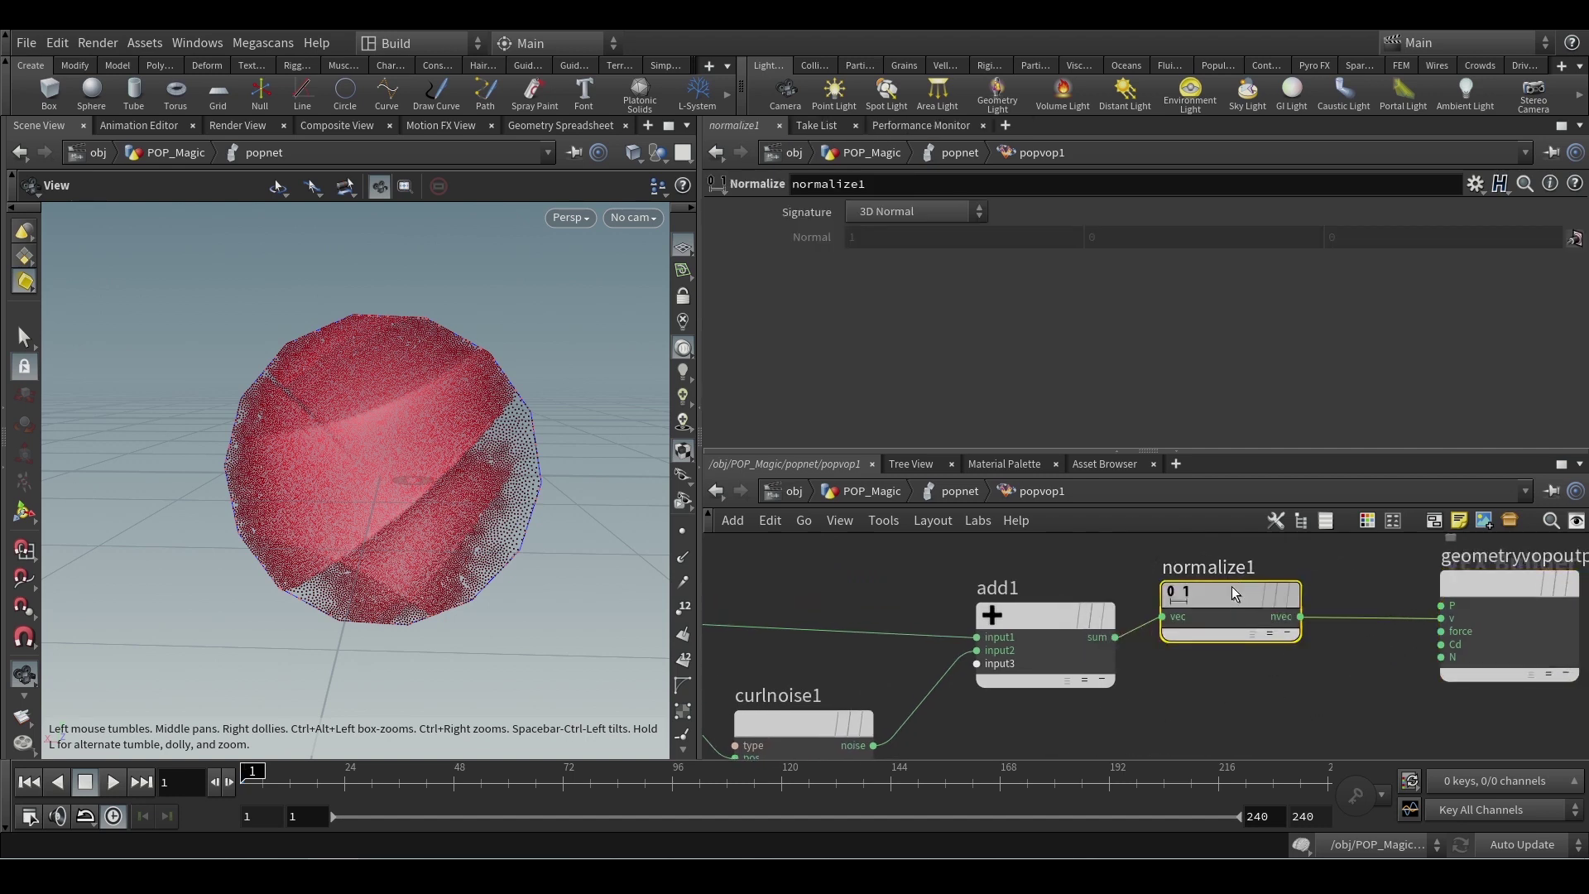
# Return to the popnet network and review the wind and noise parameters of popwind1
pyautogui.click(947, 494)
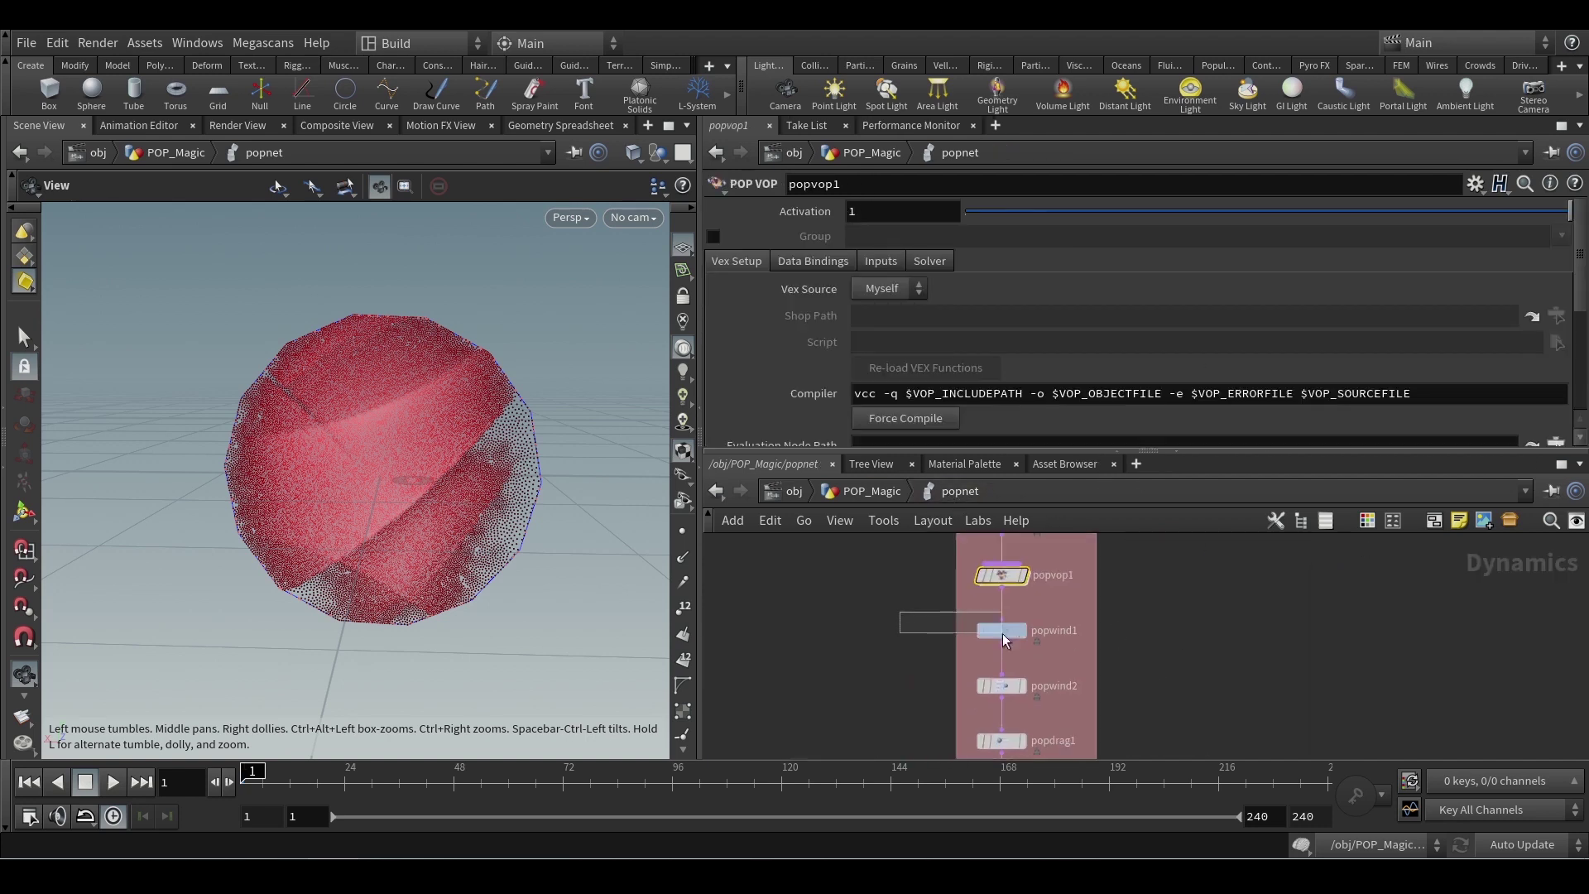
pyautogui.click(1001, 631)
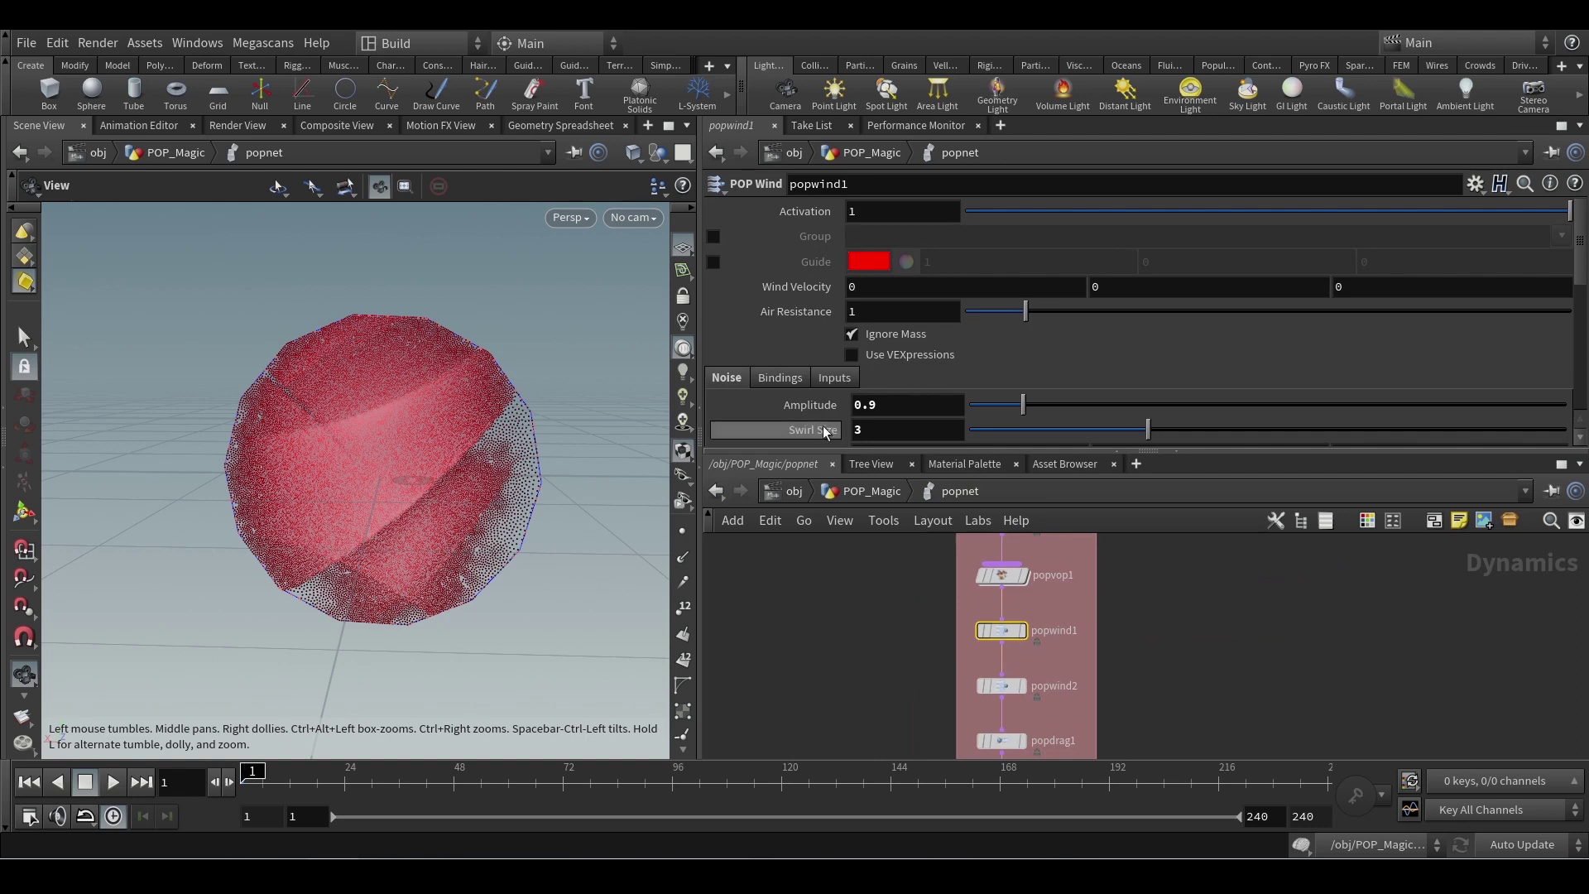
pyautogui.scroll(-1, 806, 433)
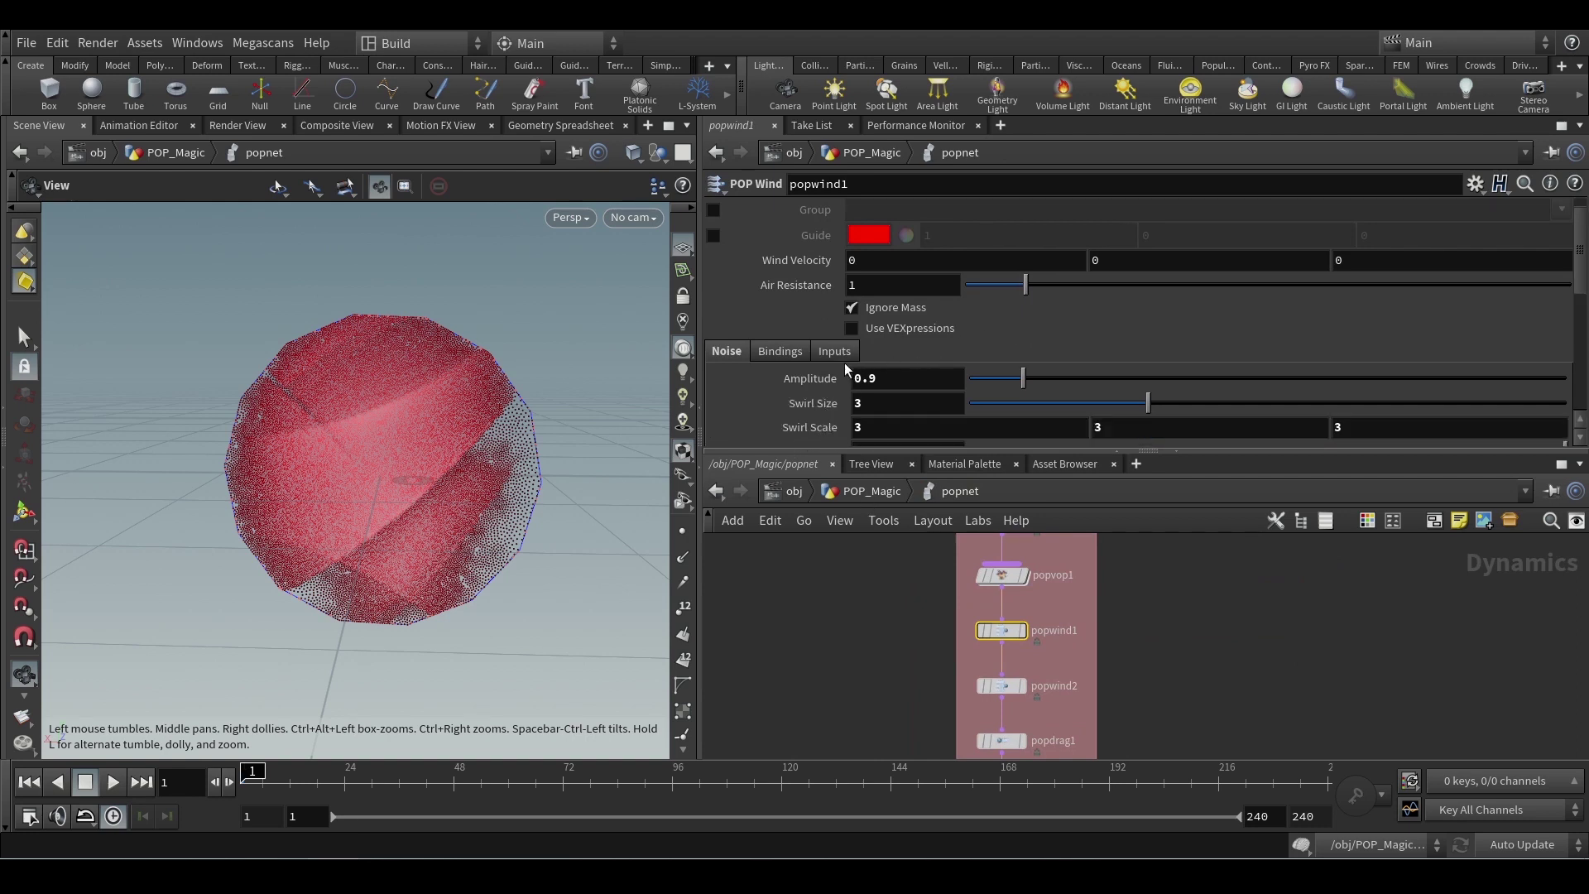
pyautogui.scroll(-7, 821, 351)
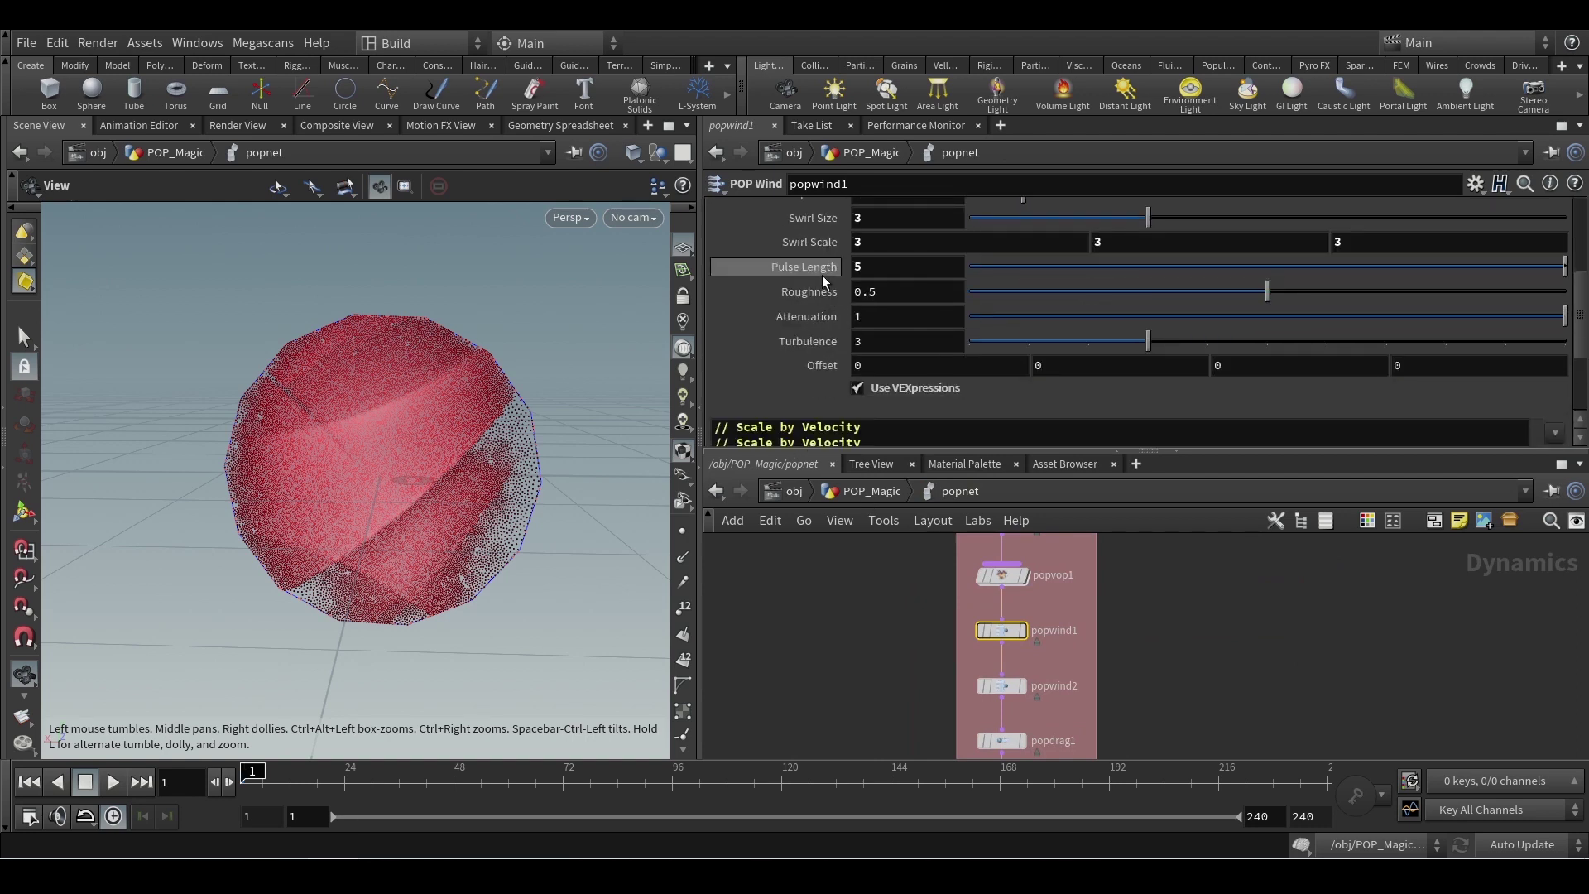
pyautogui.scroll(-2, 812, 267)
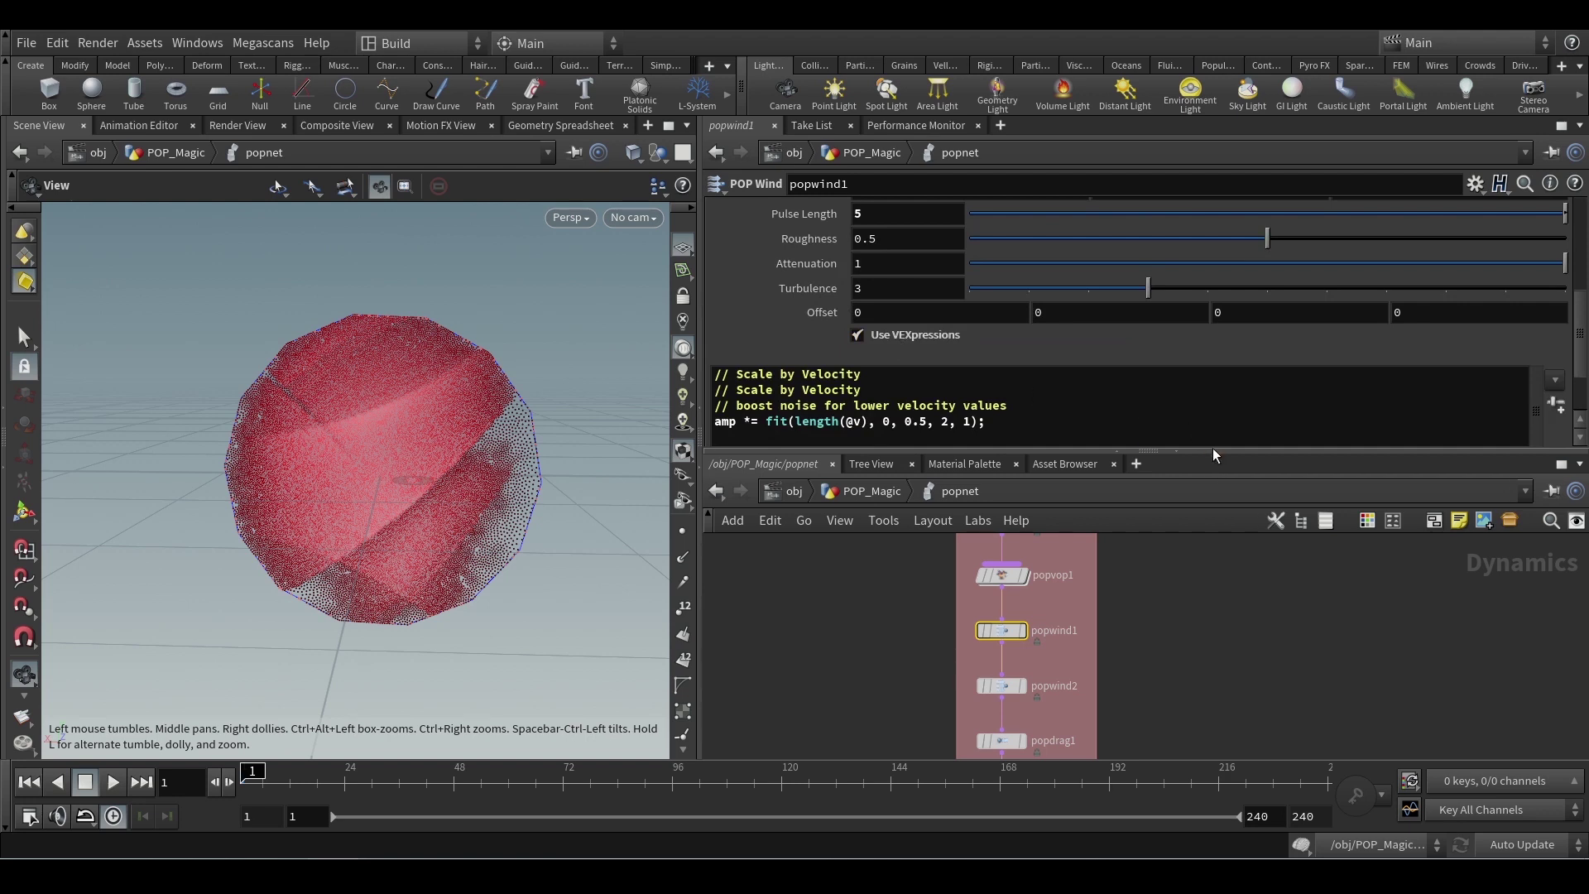
# Enlarge the parameter area and examine popwind1's noise VEXpression together with its list of preset expressions
pyautogui.moveTo(1213, 448); pyautogui.dragTo(1186, 517)
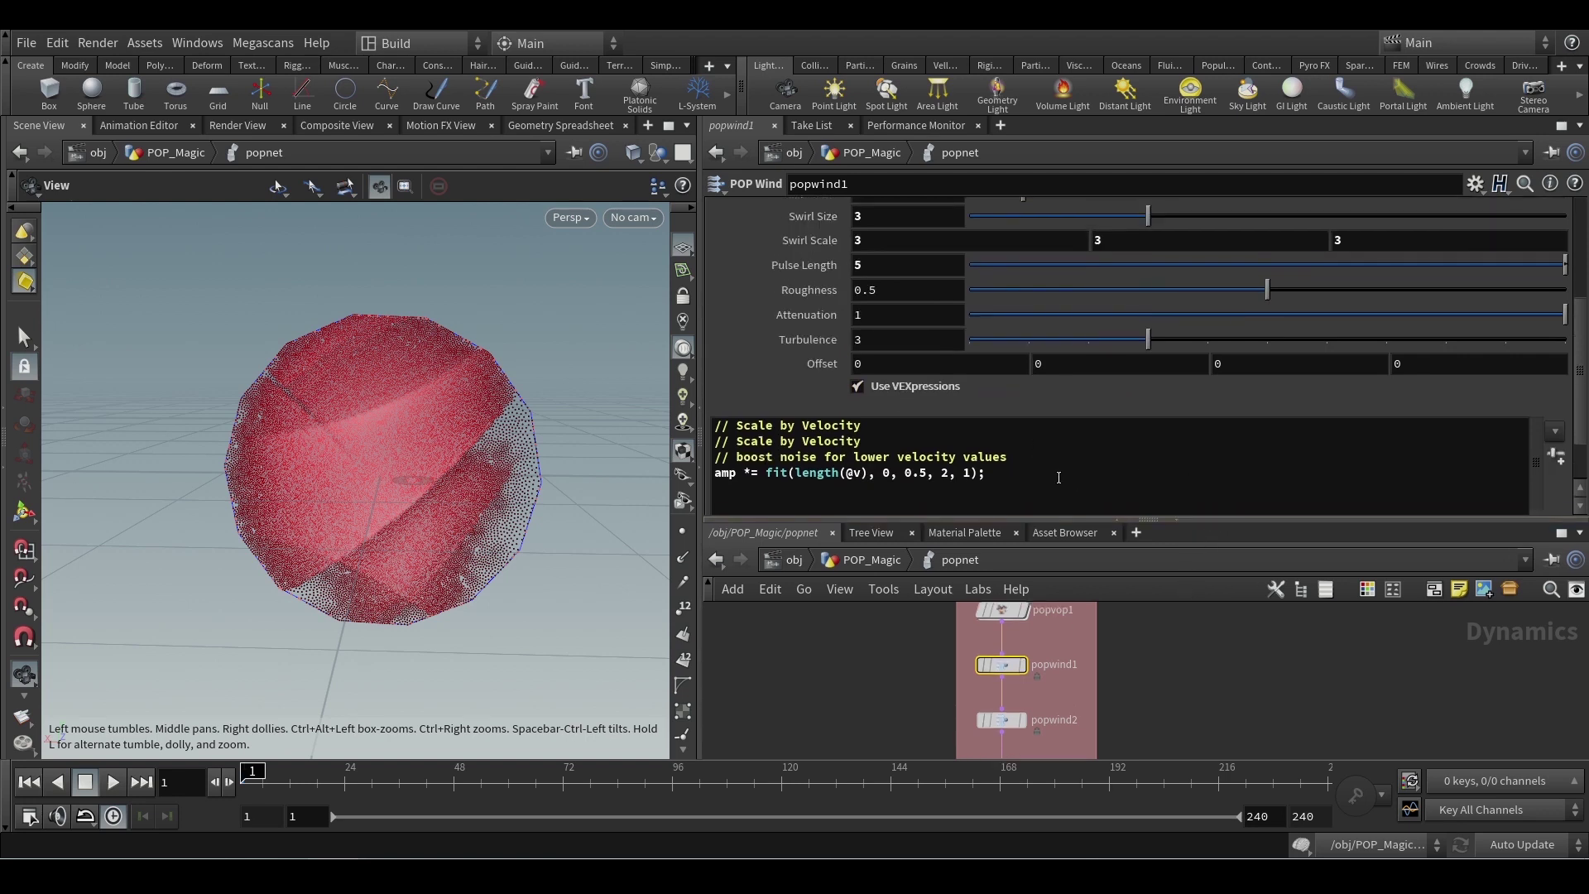
pyautogui.click(1553, 435)
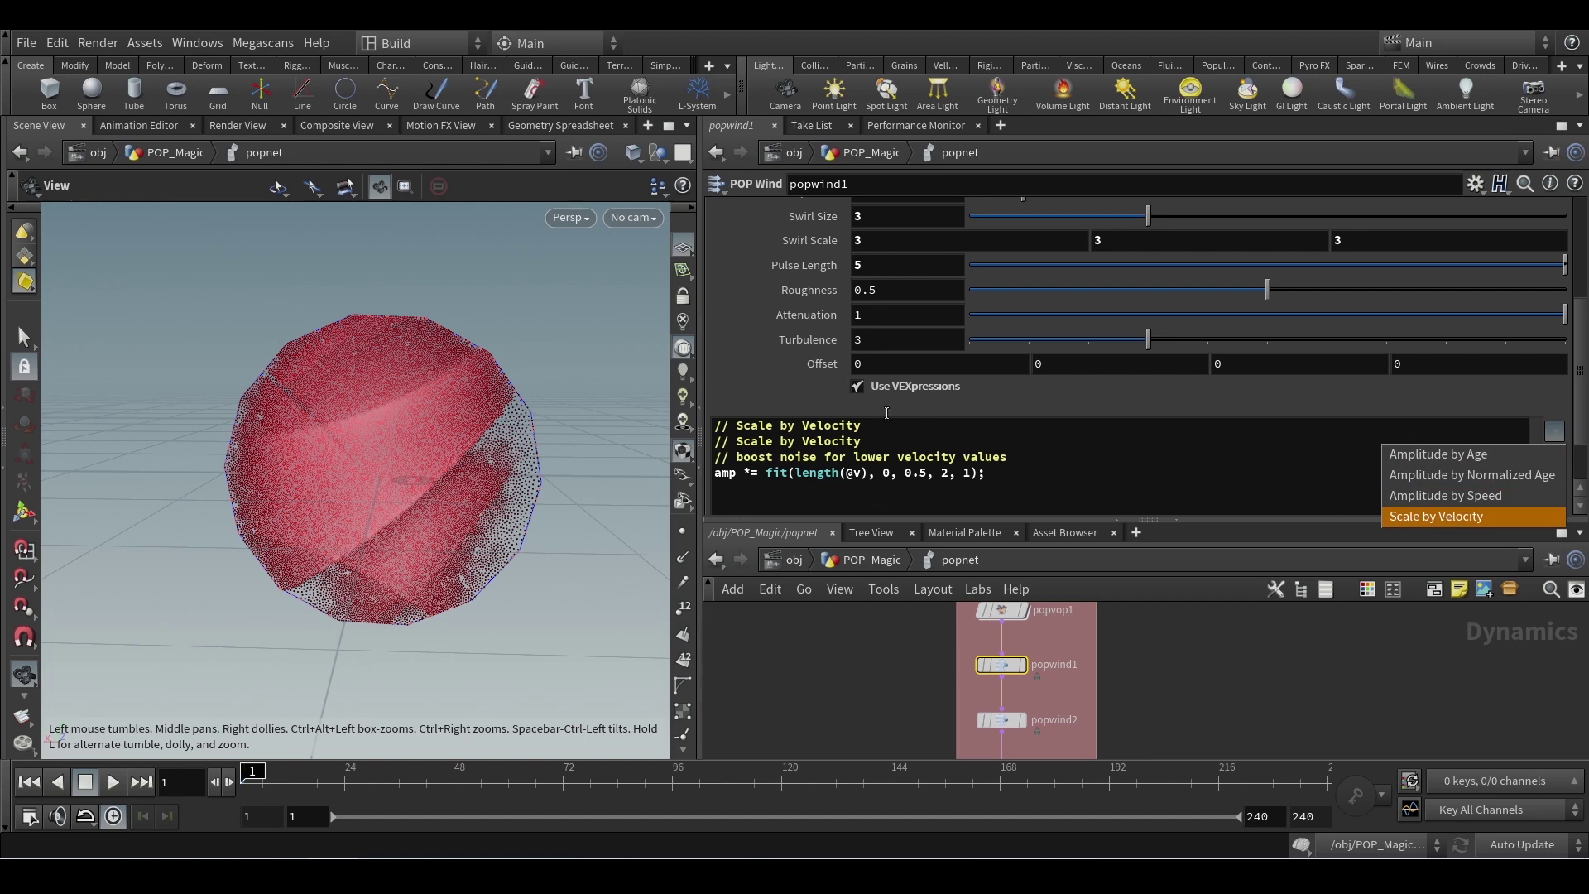
pyautogui.click(872, 664)
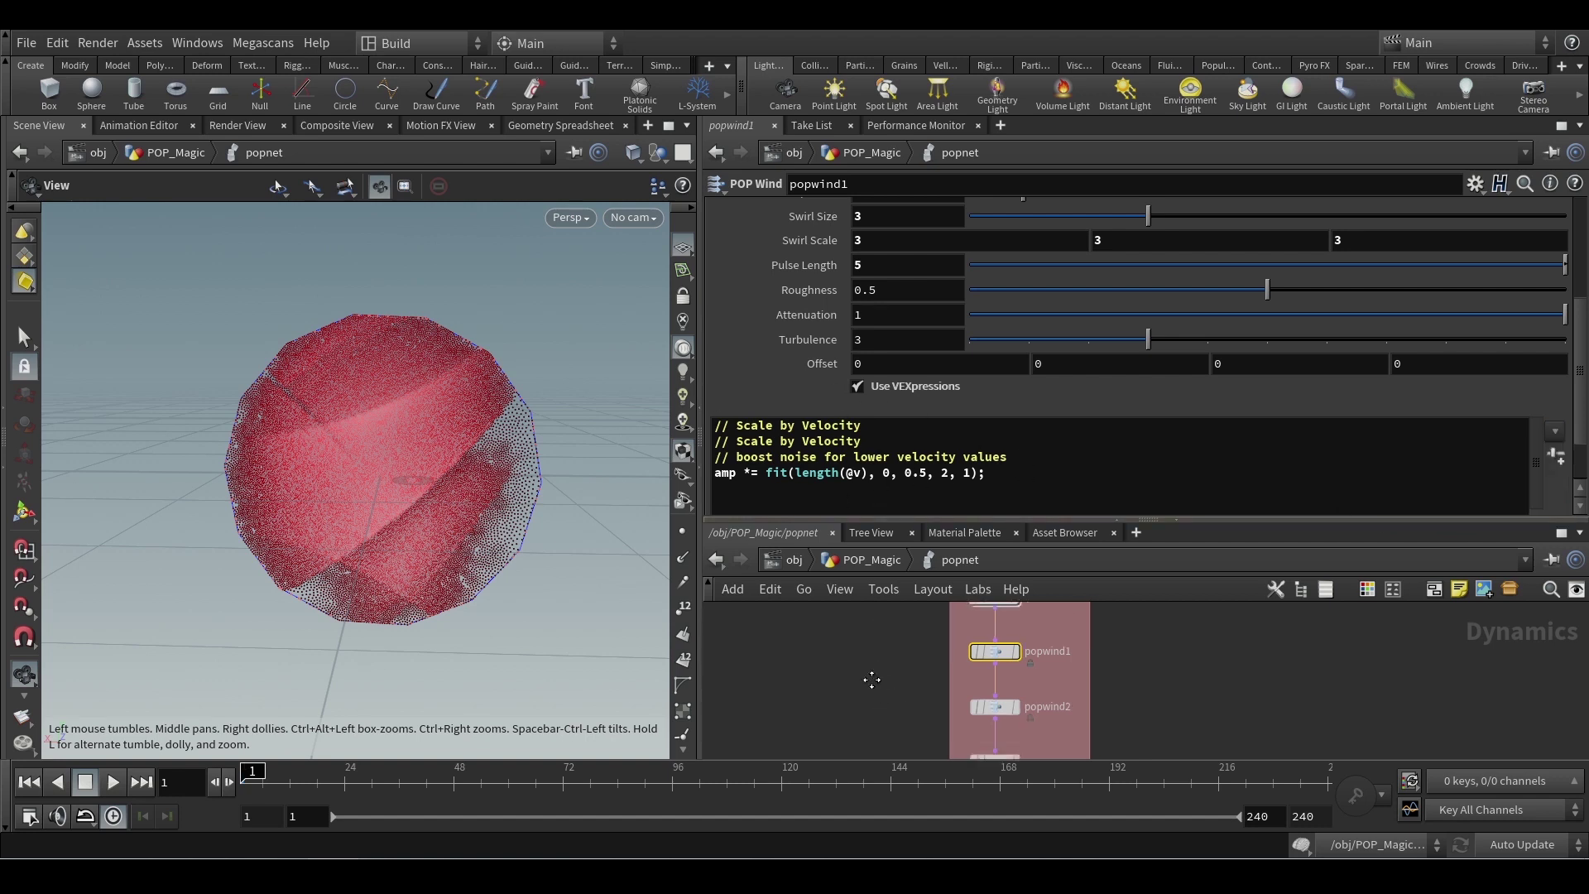
# Review the noise amplitude, swirl size and remaining wind parameters of popwind2
pyautogui.doubleClick(987, 670)
pyautogui.click(987, 670)
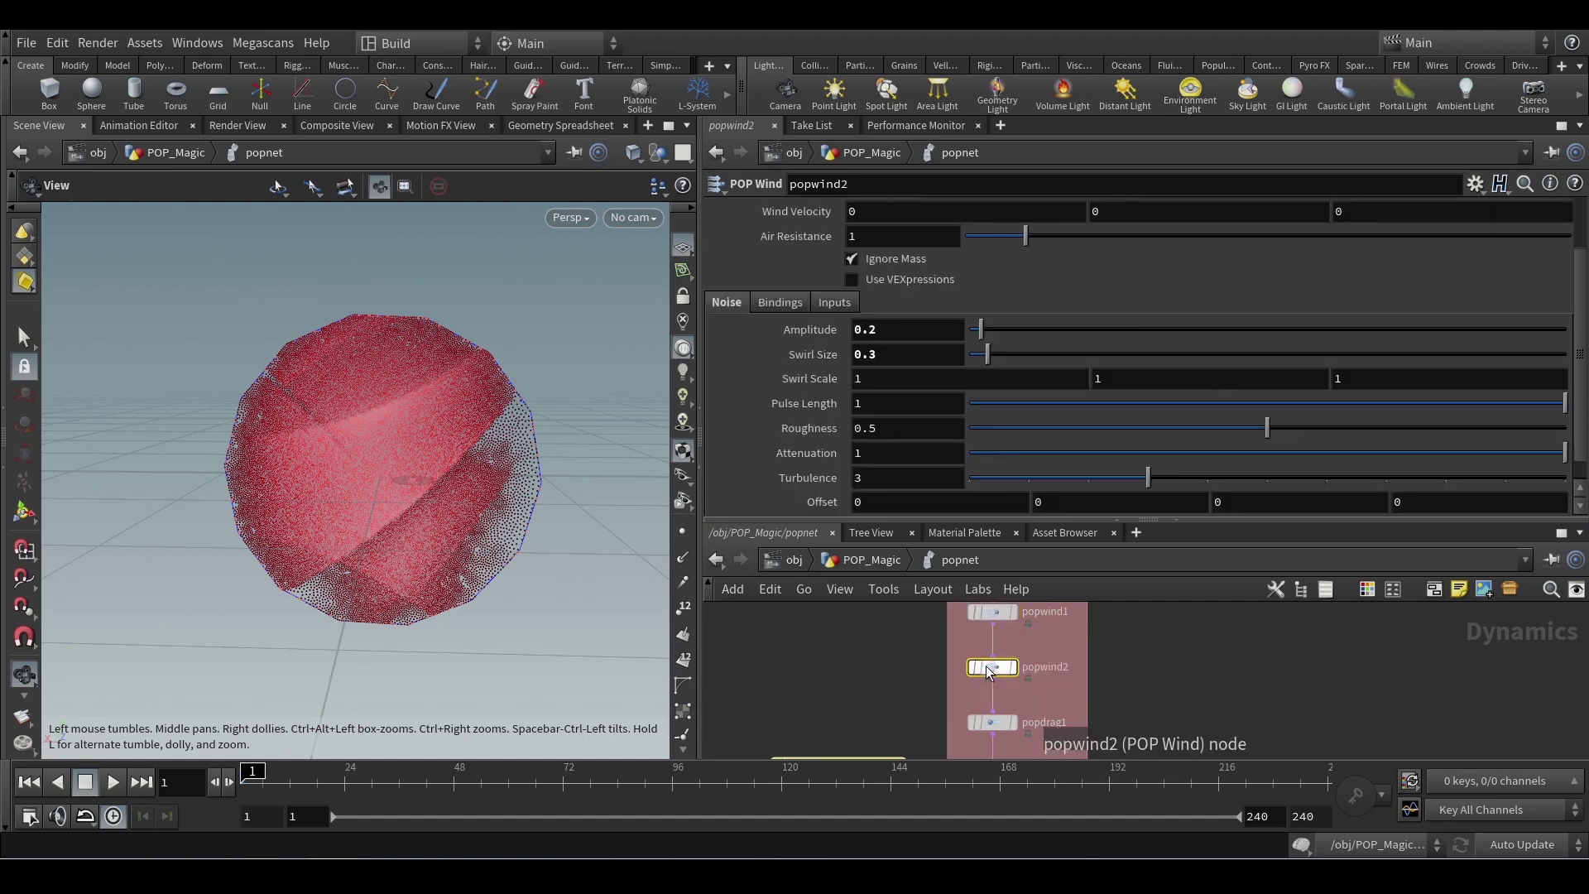
pyautogui.scroll(-1, 1027, 397)
pyautogui.scroll(3, 1023, 401)
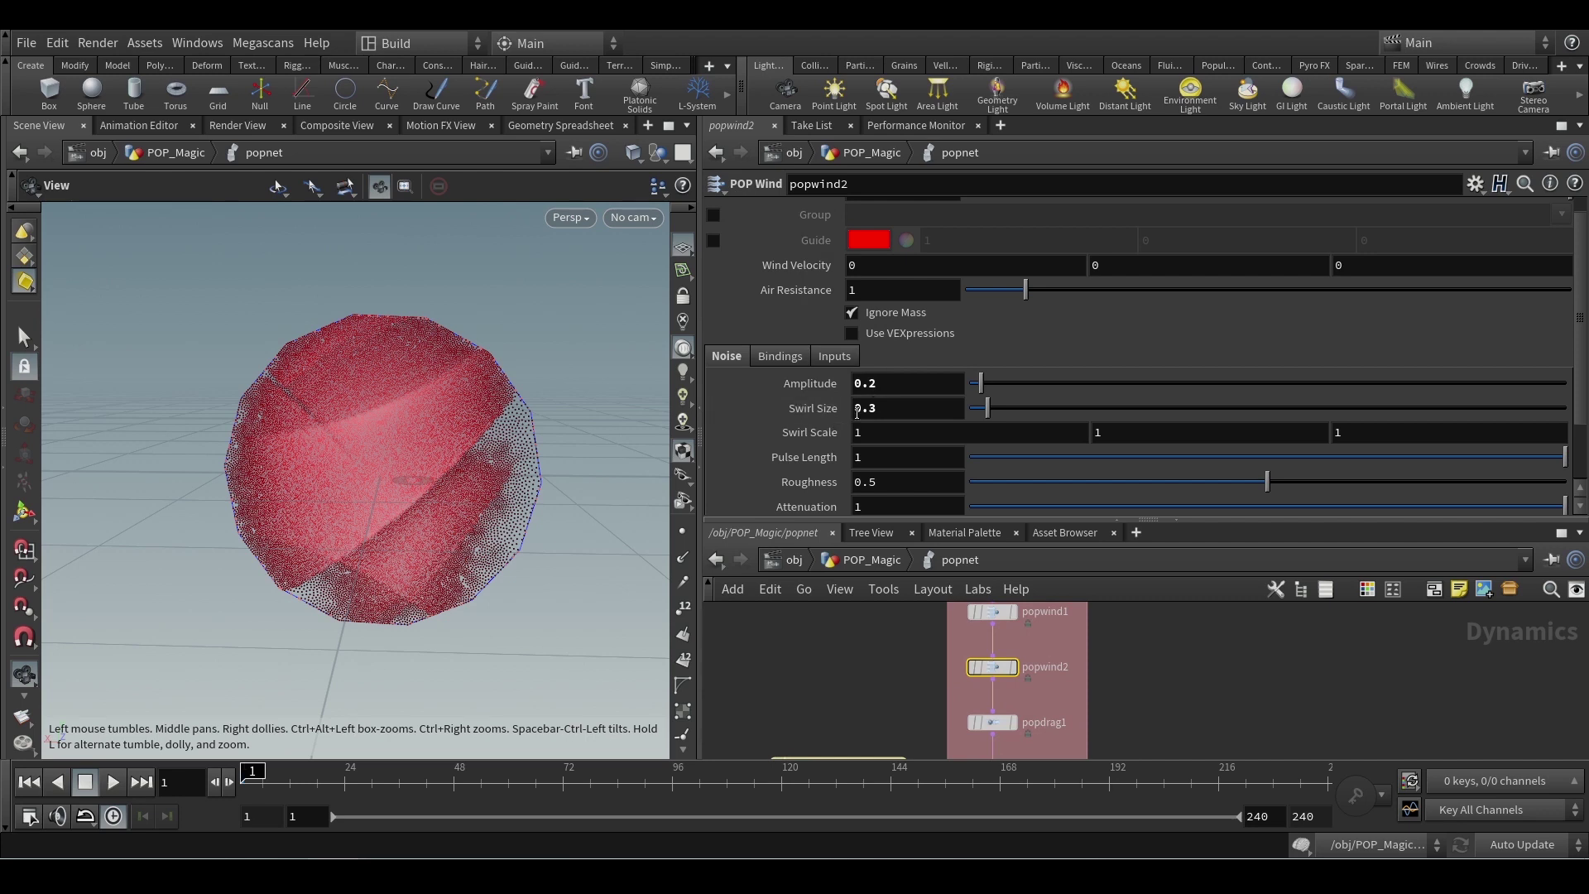
# Select popdrag1 in the outer circle chain and review its air resistance and VEXpression
pyautogui.moveTo(878, 683); pyautogui.dragTo(833, 678, button='middle')
pyautogui.scroll(-2, 1041, 293)
pyautogui.moveTo(836, 654); pyautogui.dragTo(994, 682)
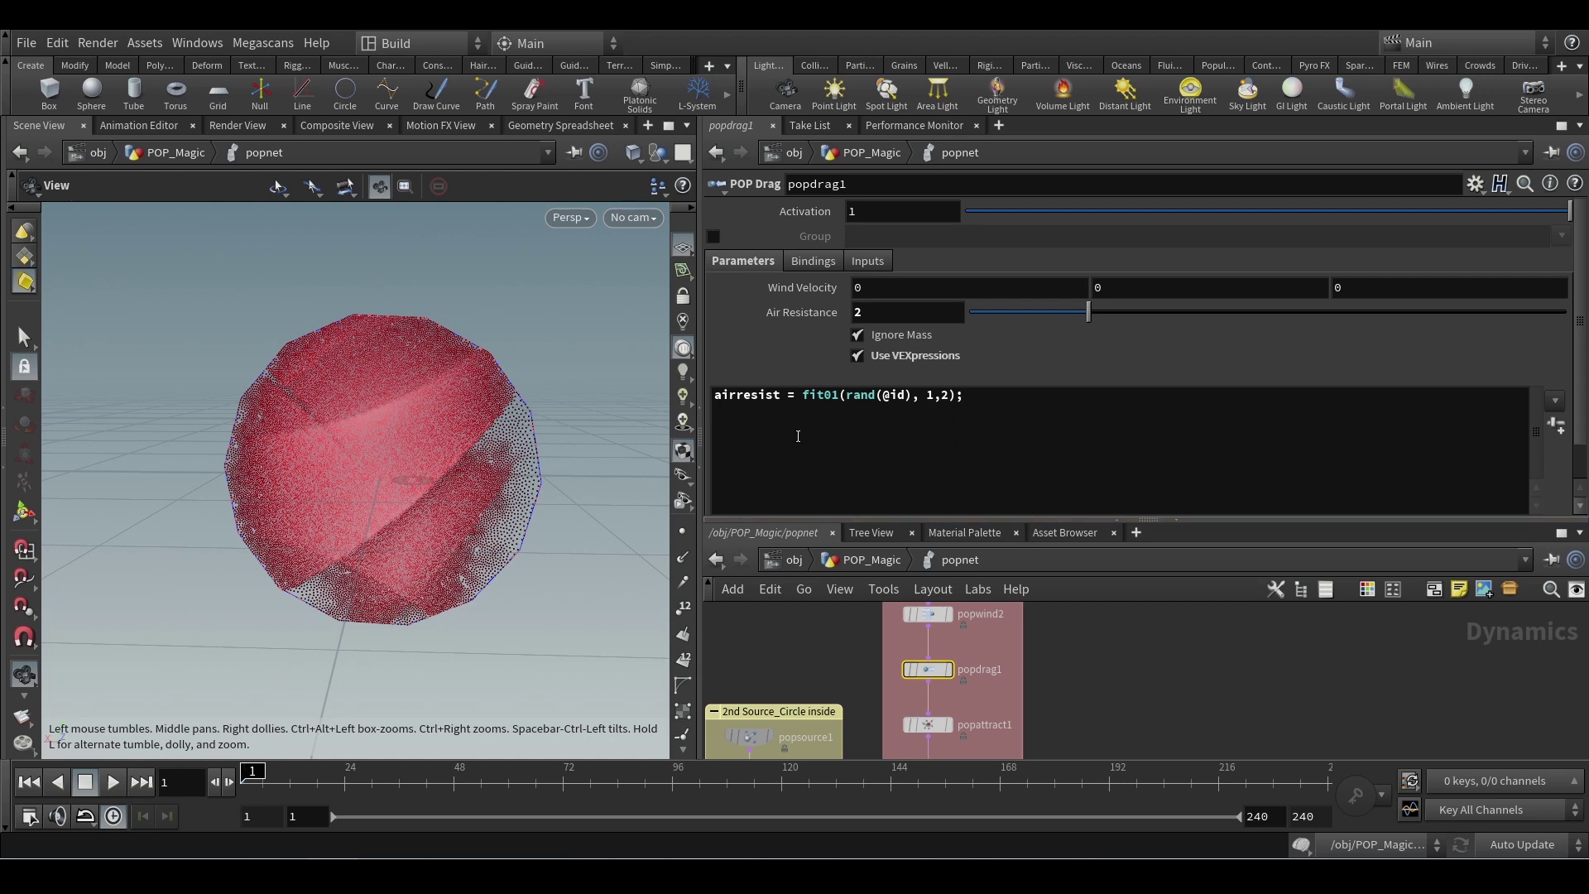
# Add a POP Property node in the empty space beside the outer circle's node chain
pyautogui.click(1097, 668)
pyautogui.press('Tab')
pyautogui.write('popo')
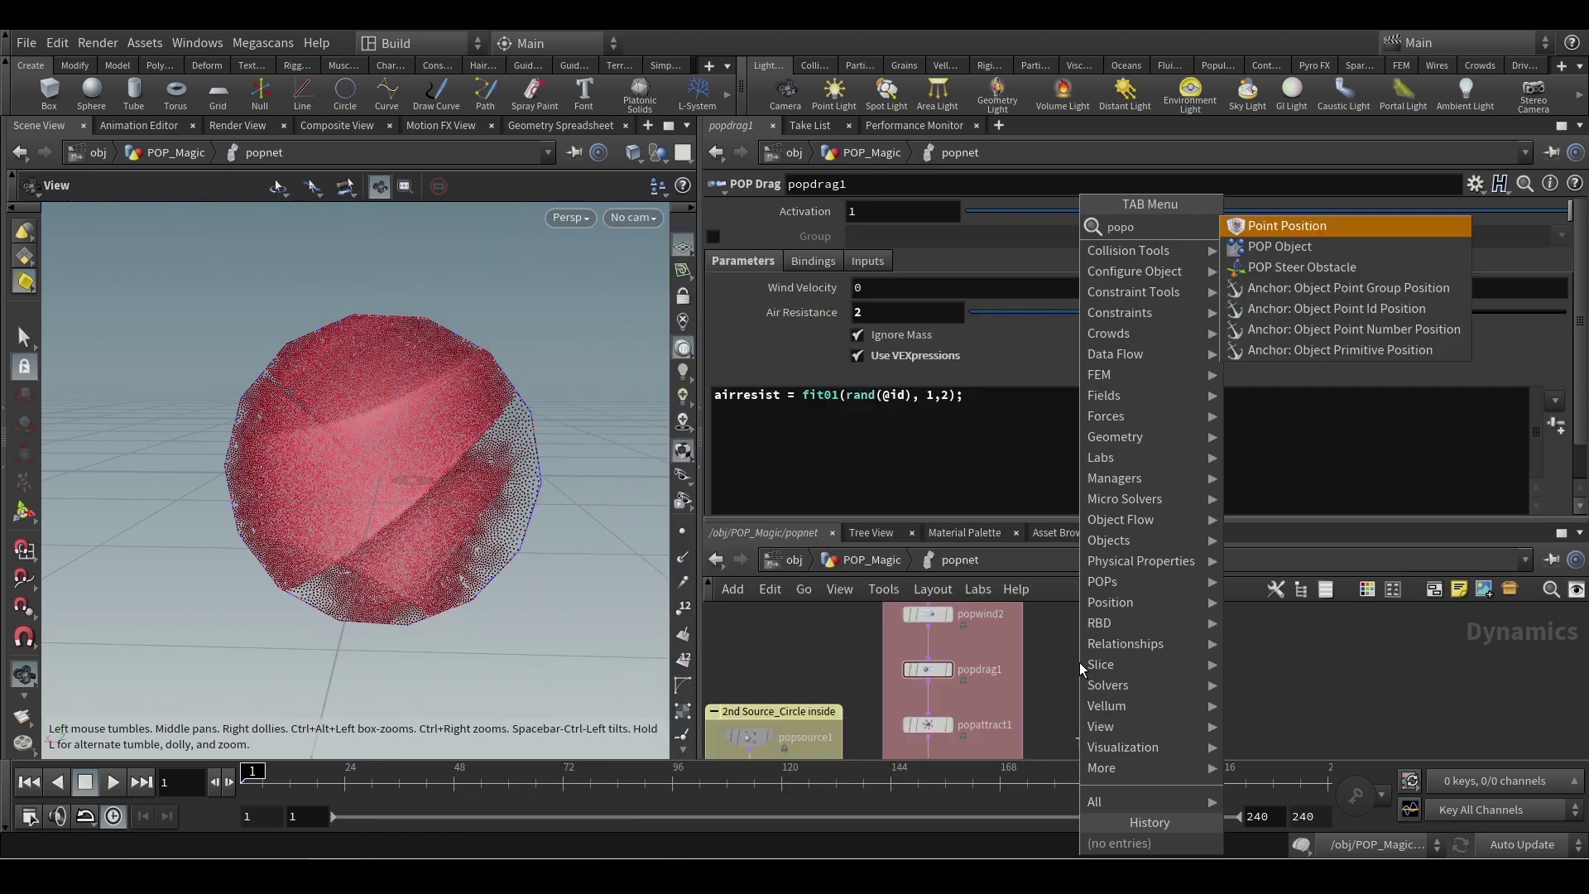
pyautogui.press('BackSpace')
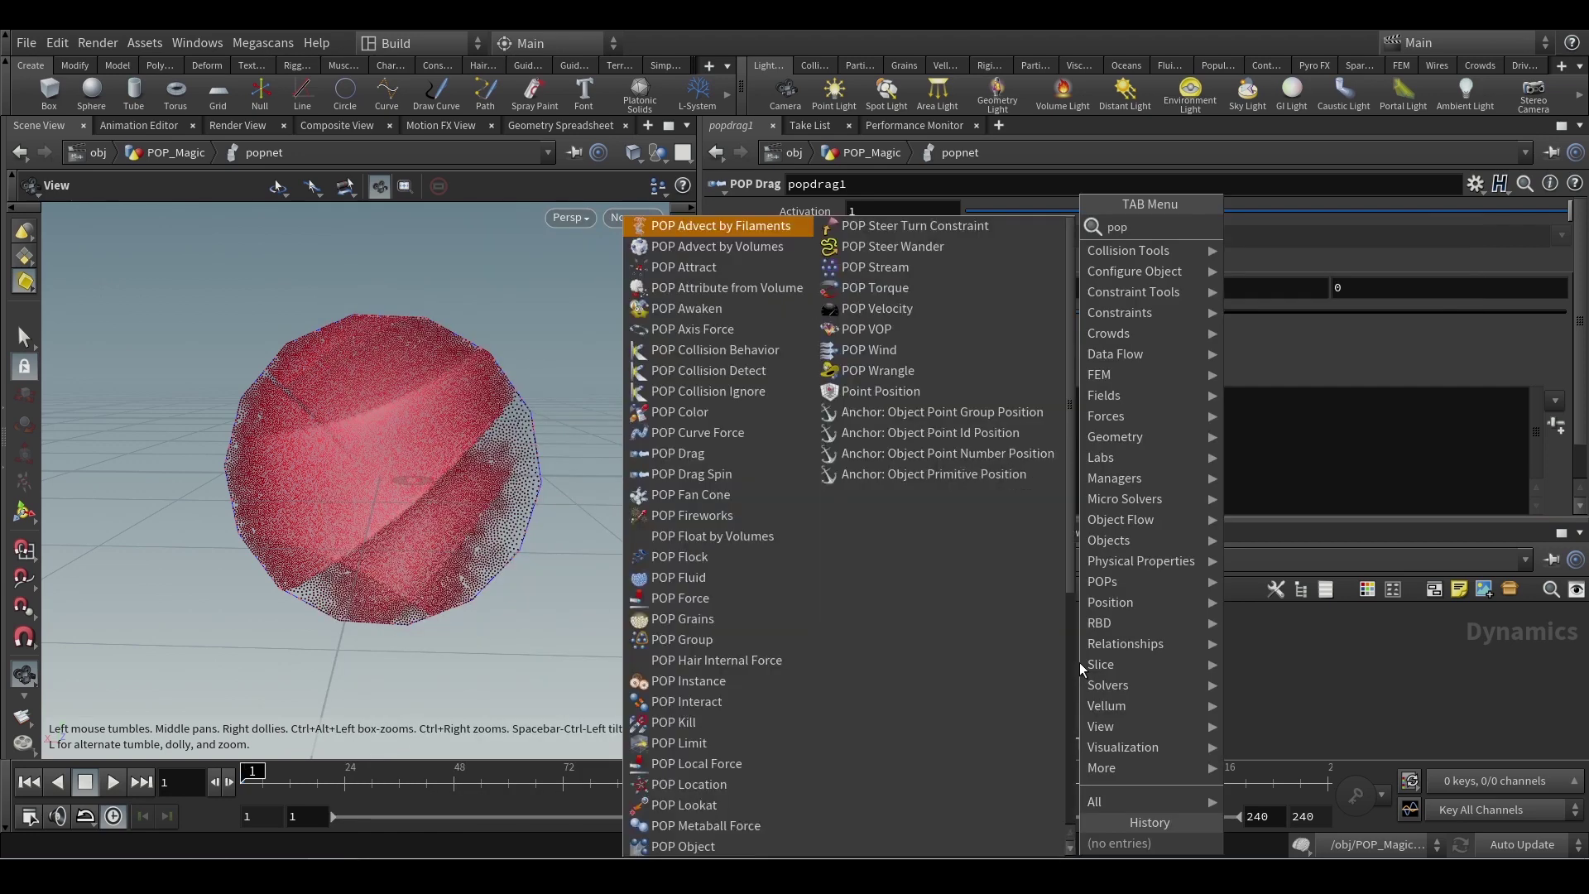
pyautogui.write('pr')
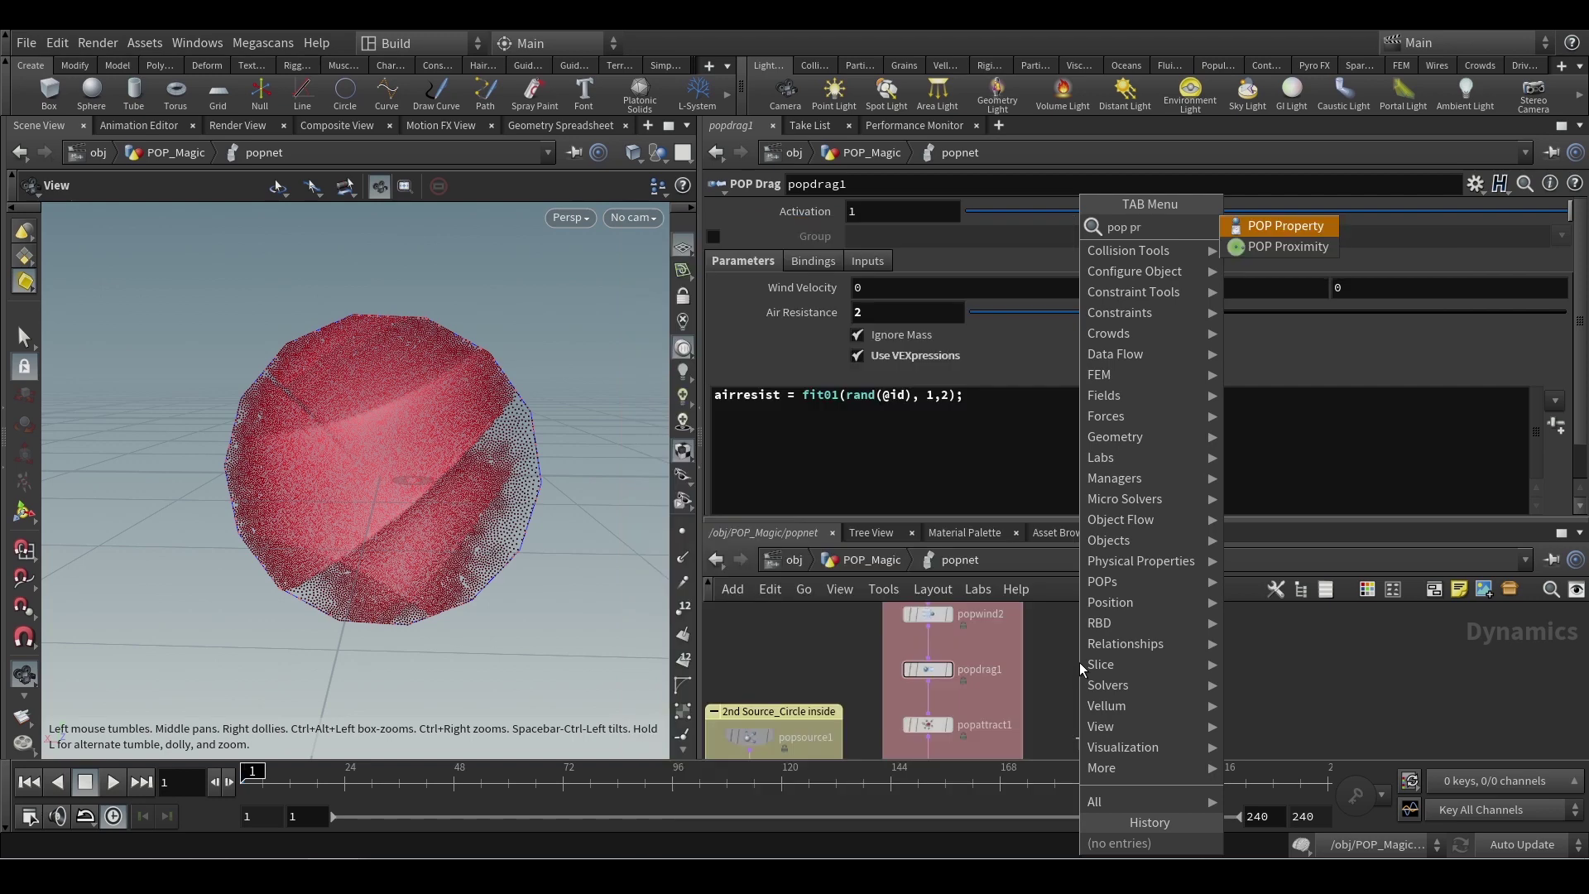
pyautogui.press('Return')
pyautogui.click(1100, 657)
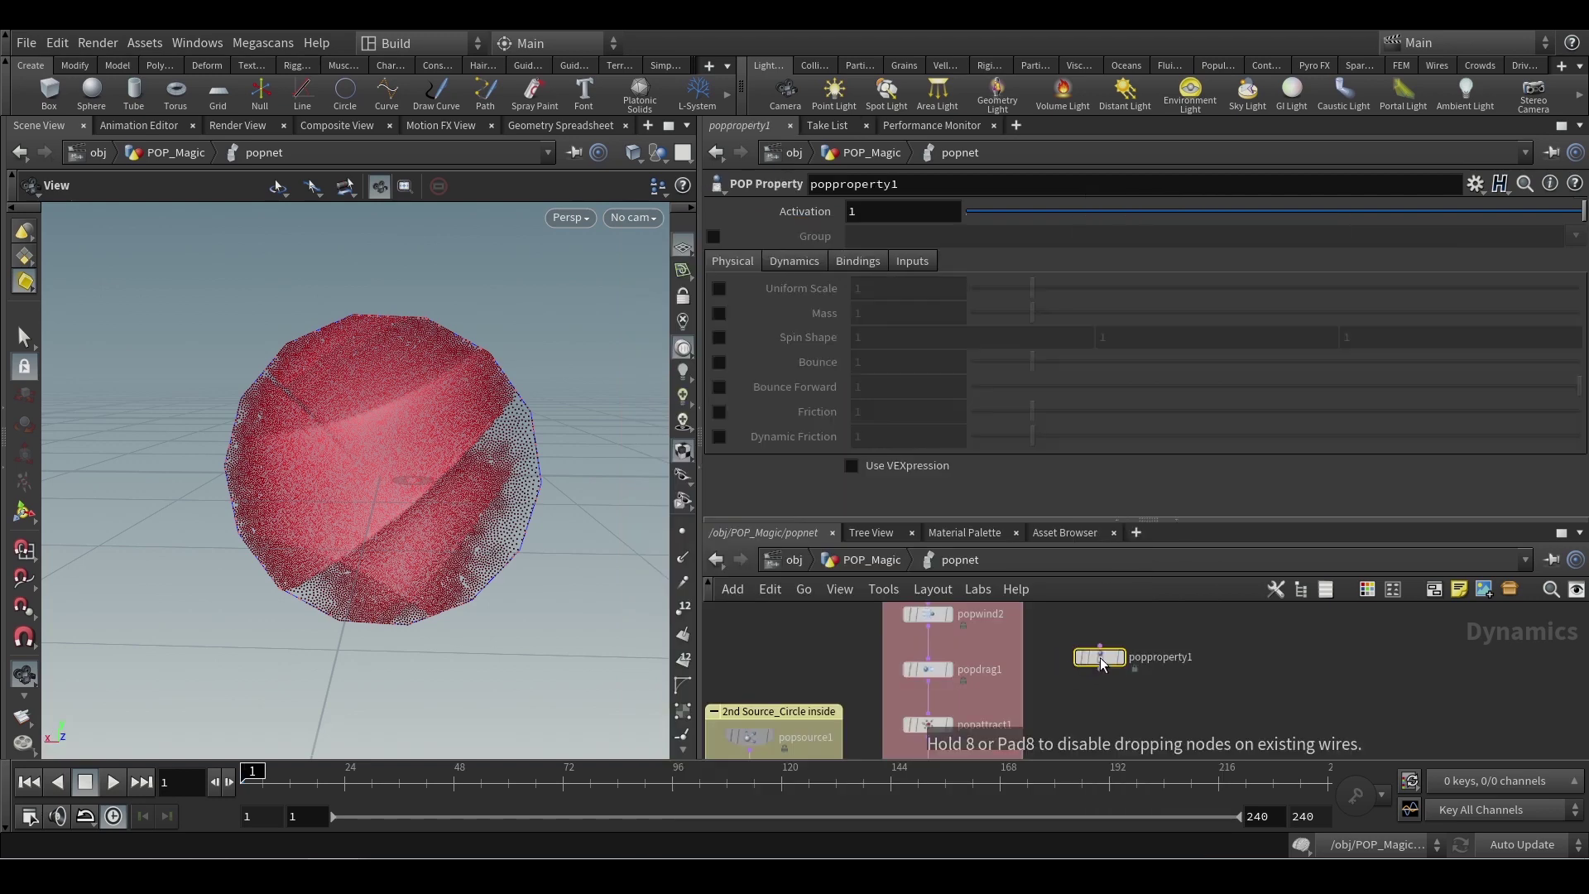
# Enable the VEXpression on the new POP Property node and load the Randomize Mass preset
pyautogui.click(851, 465)
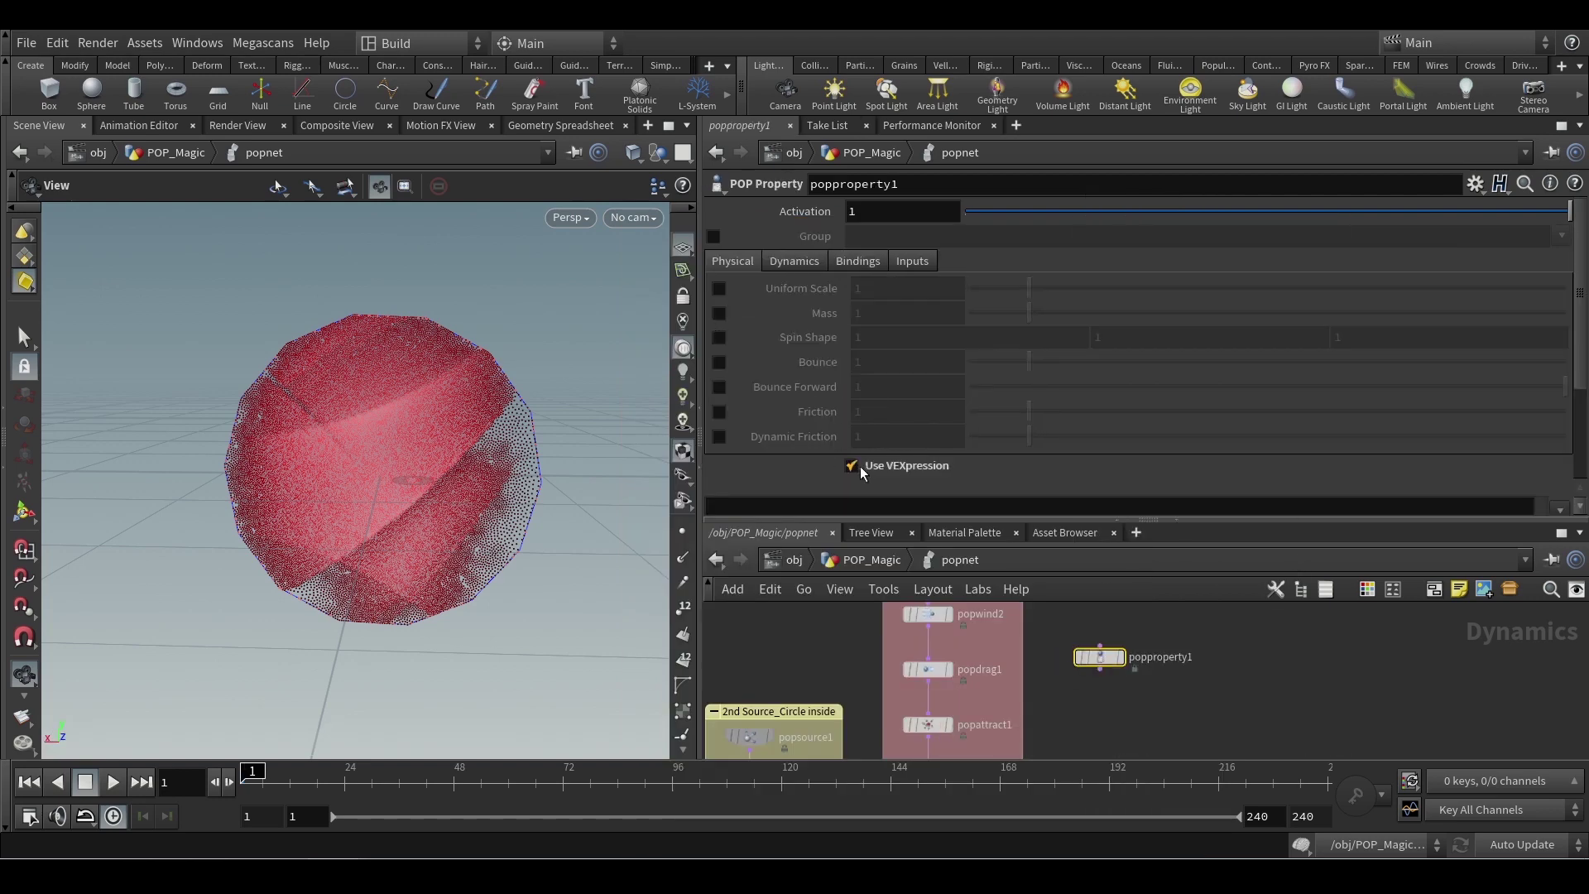
pyautogui.click(1561, 431)
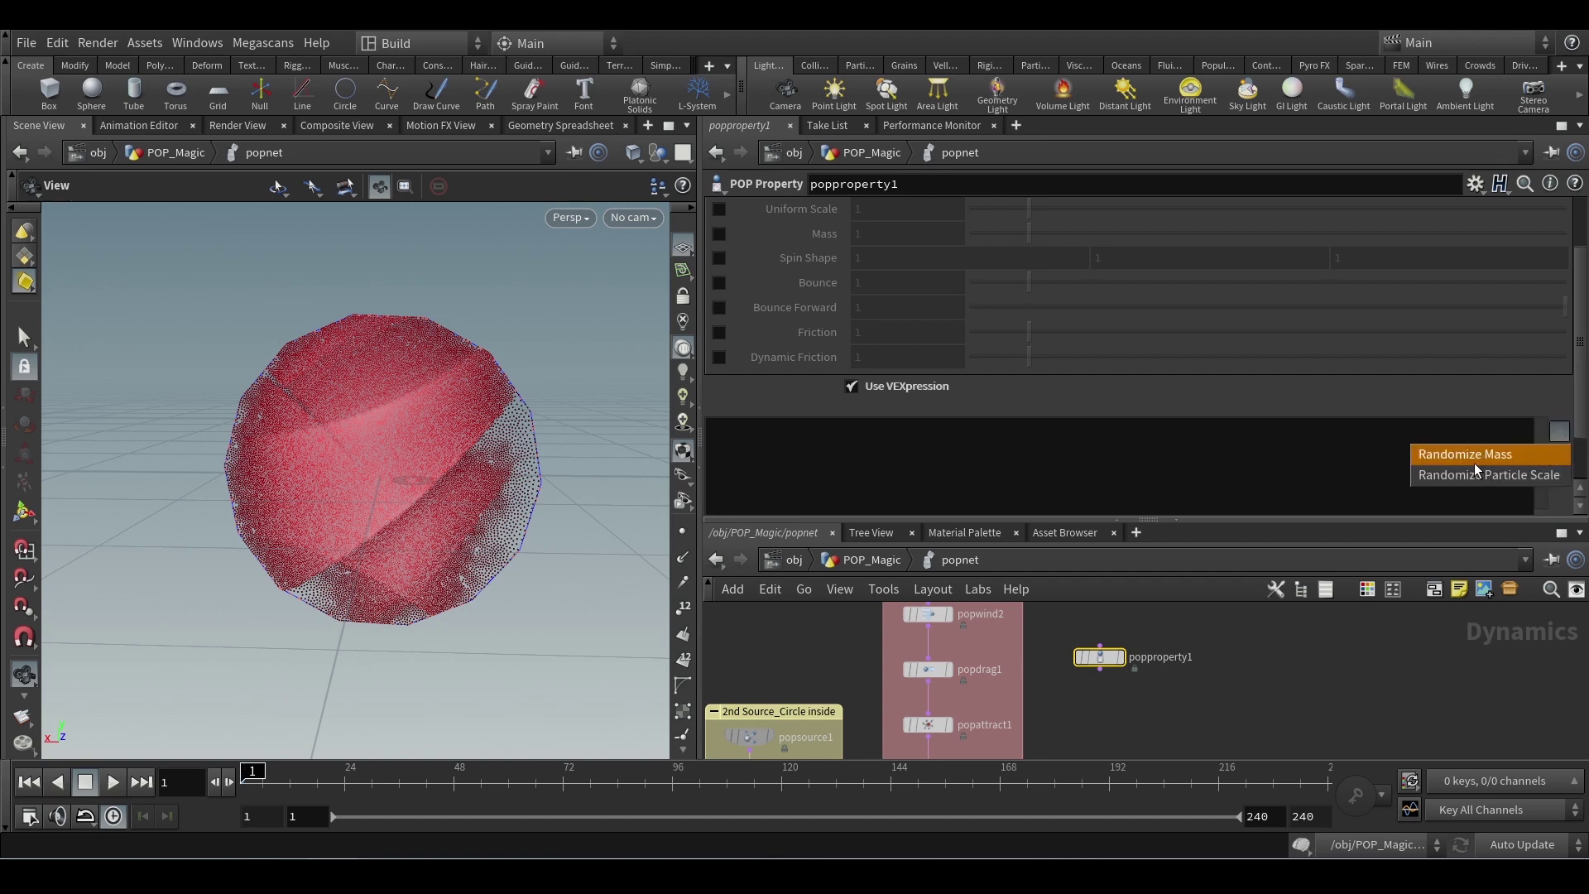
pyautogui.click(1502, 460)
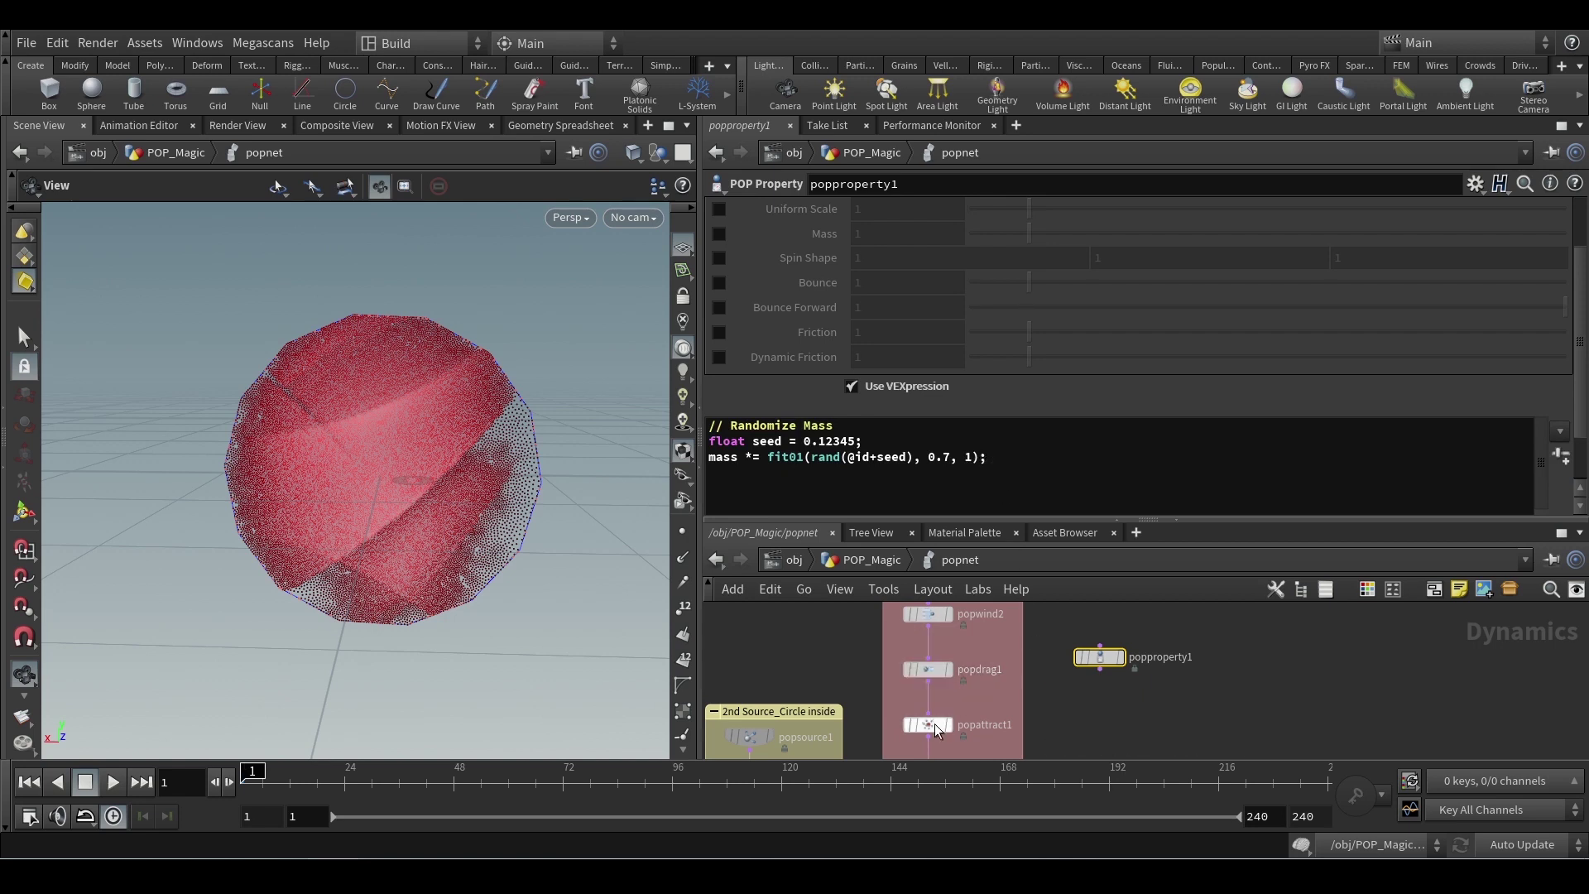
# Examine the fit01 and rand terms in the mass line of the Randomize Mass expression
pyautogui.click(767, 456)
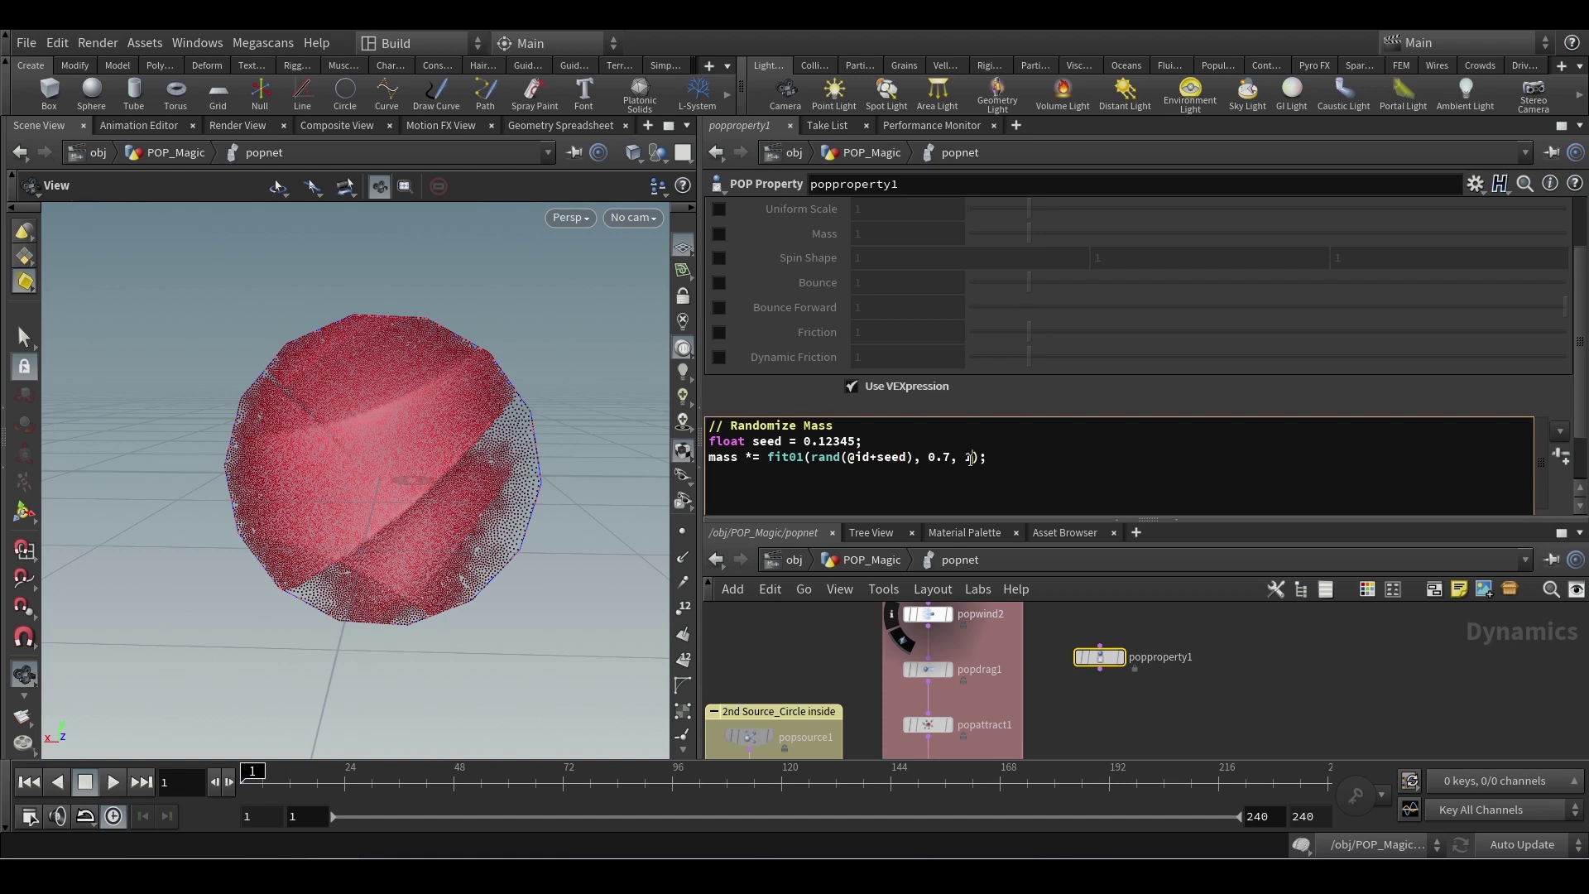
pyautogui.click(999, 458)
pyautogui.moveTo(916, 457); pyautogui.dragTo(802, 457)
pyautogui.click(797, 457)
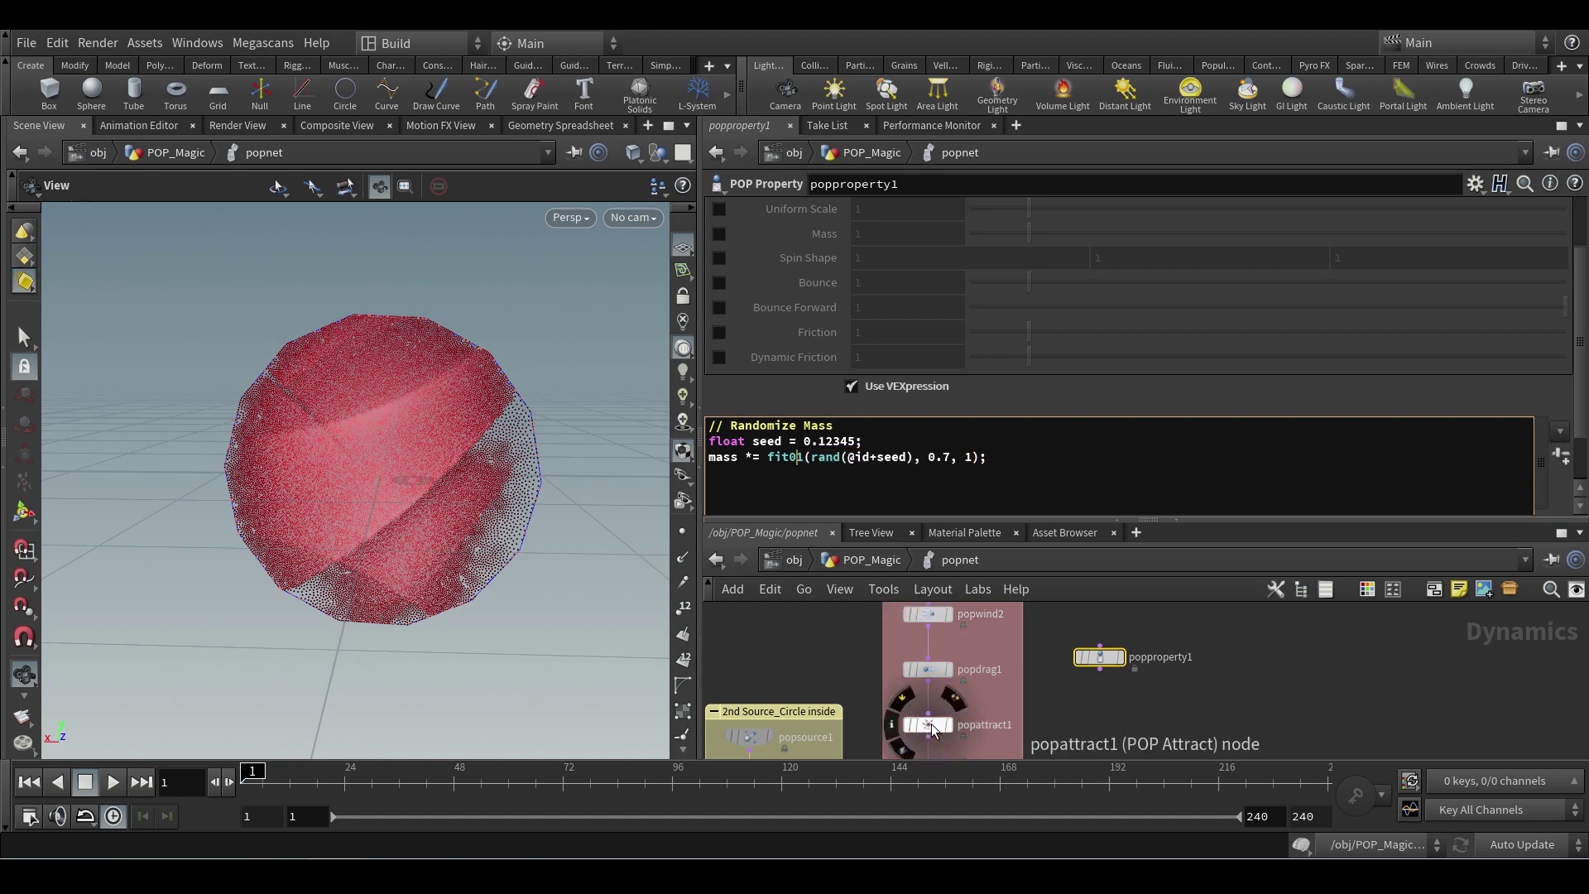
# Review the air resistance expression of popdrag1 and the force settings of popattract1 in the outer circle chain
pyautogui.click(933, 669)
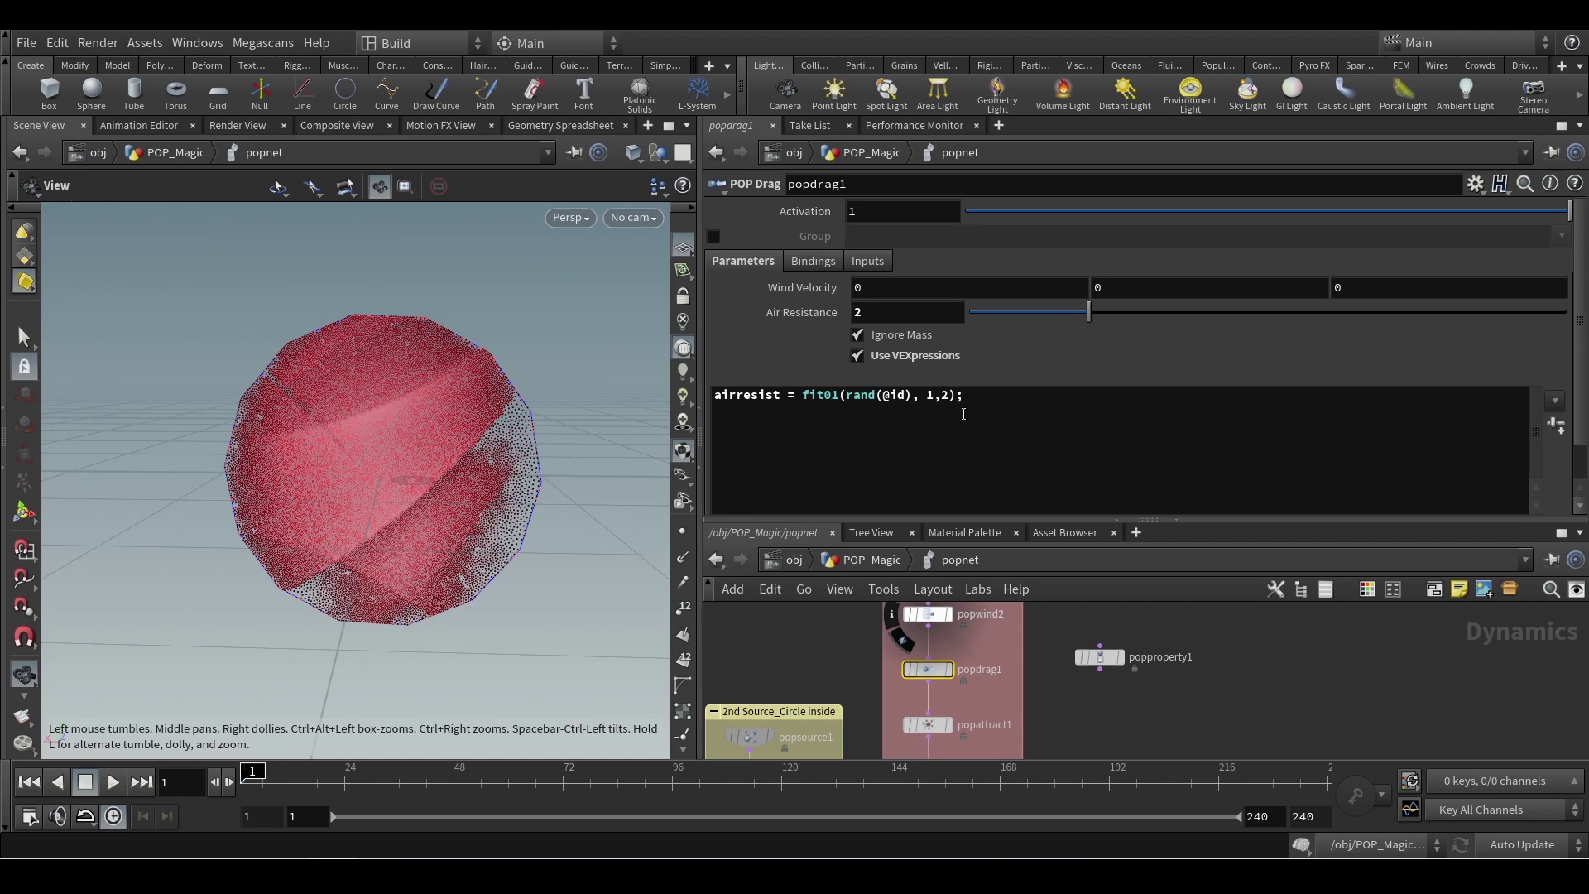
pyautogui.moveTo(1112, 691); pyautogui.dragTo(1169, 630, button='middle')
pyautogui.click(995, 643)
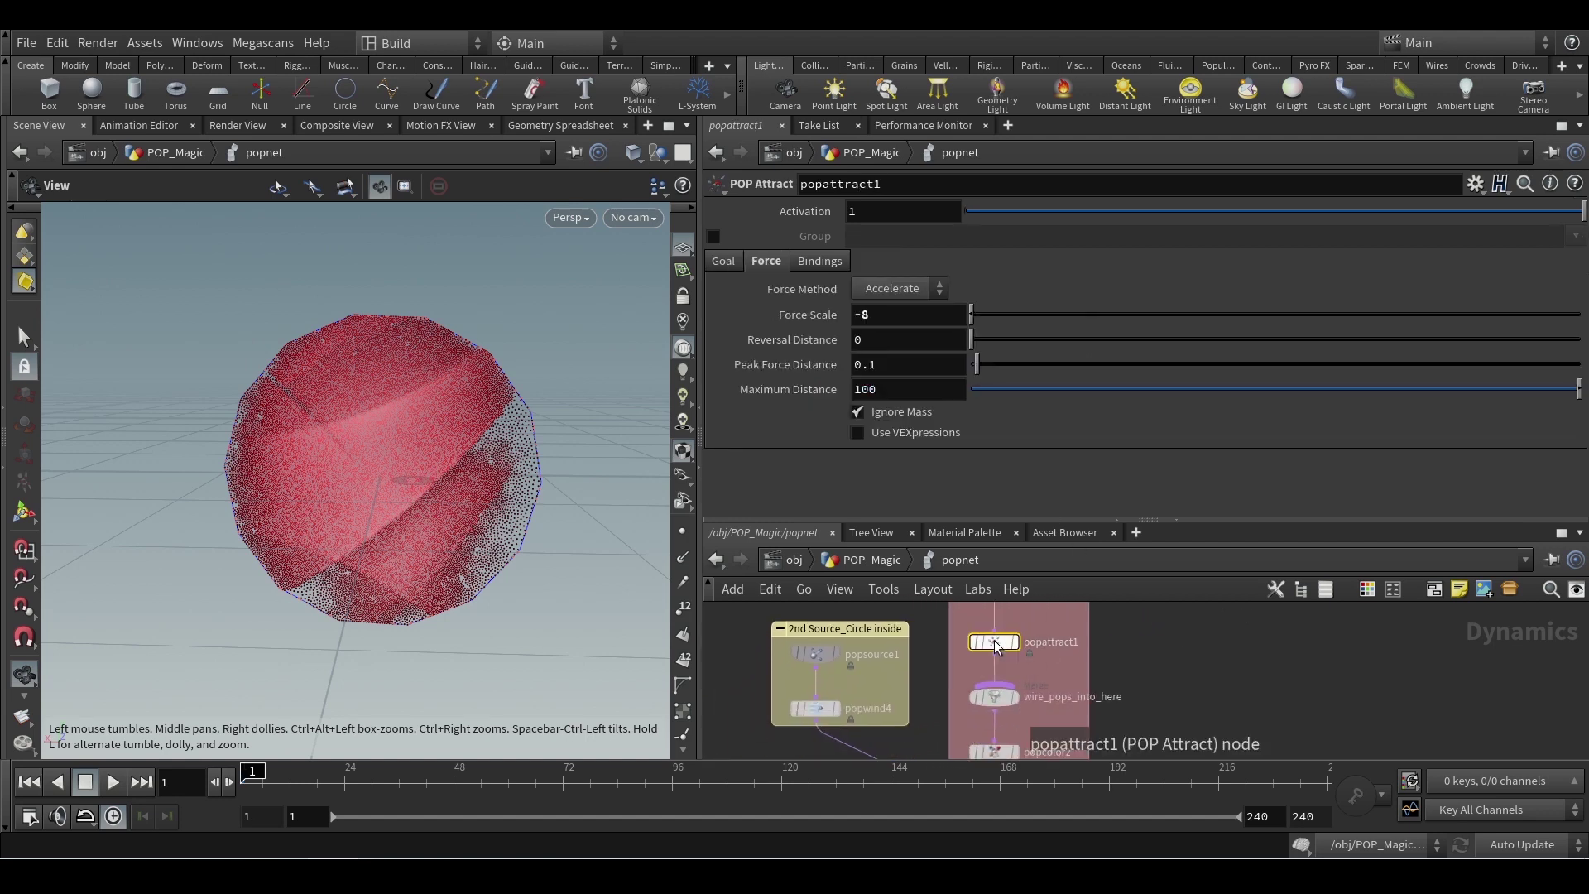
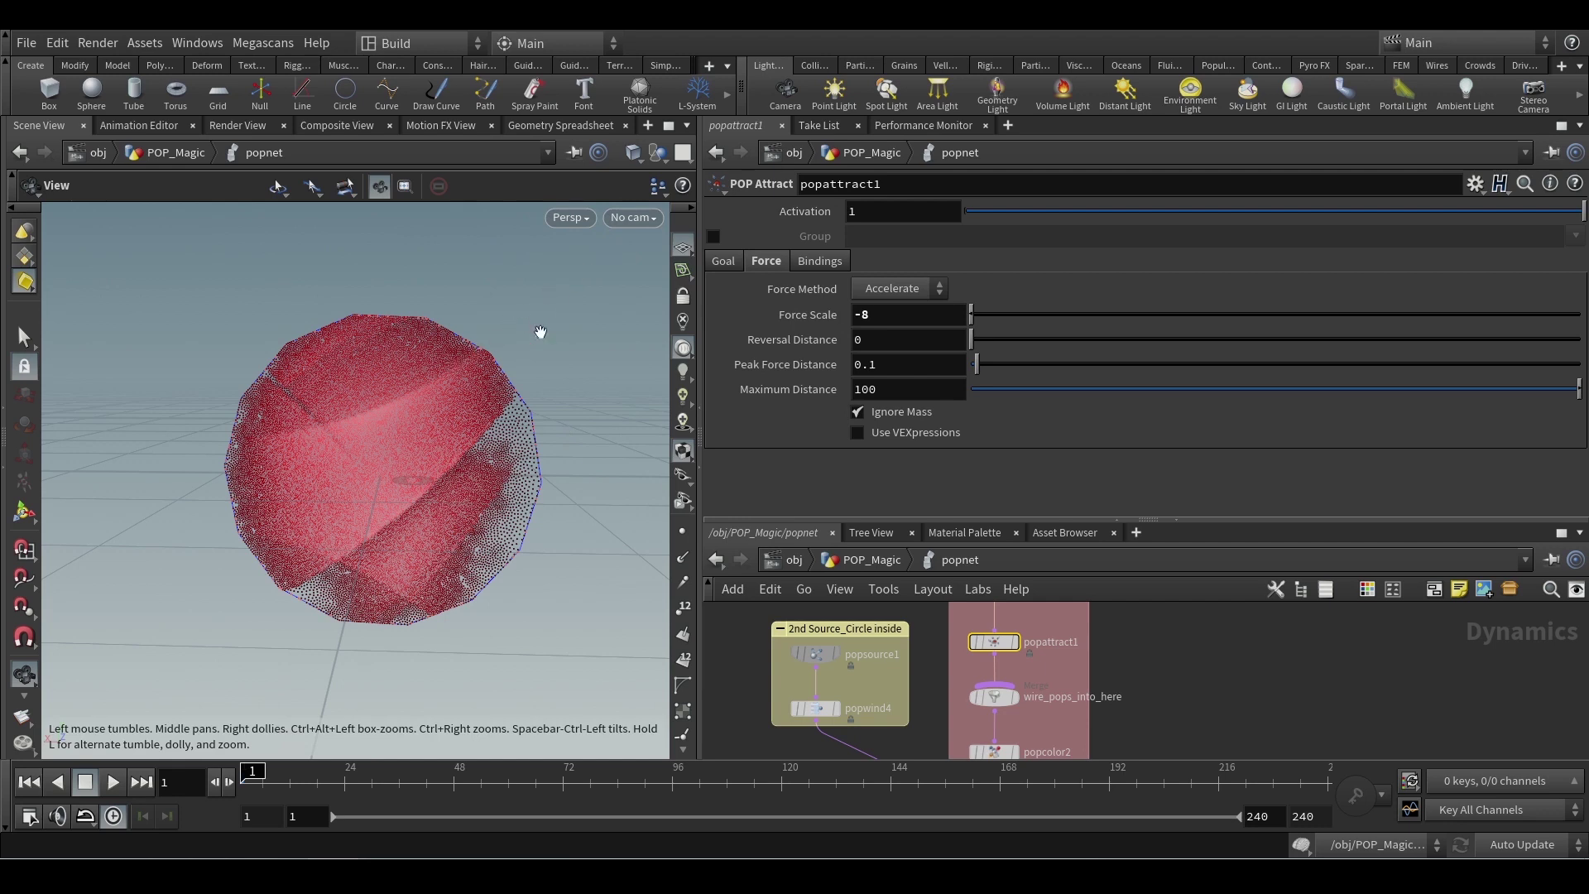
# Cut the wire from popwind4 in the inner circle chain to the wire_pops_into_here1 merge node
pyautogui.scroll(-3, 1134, 721)
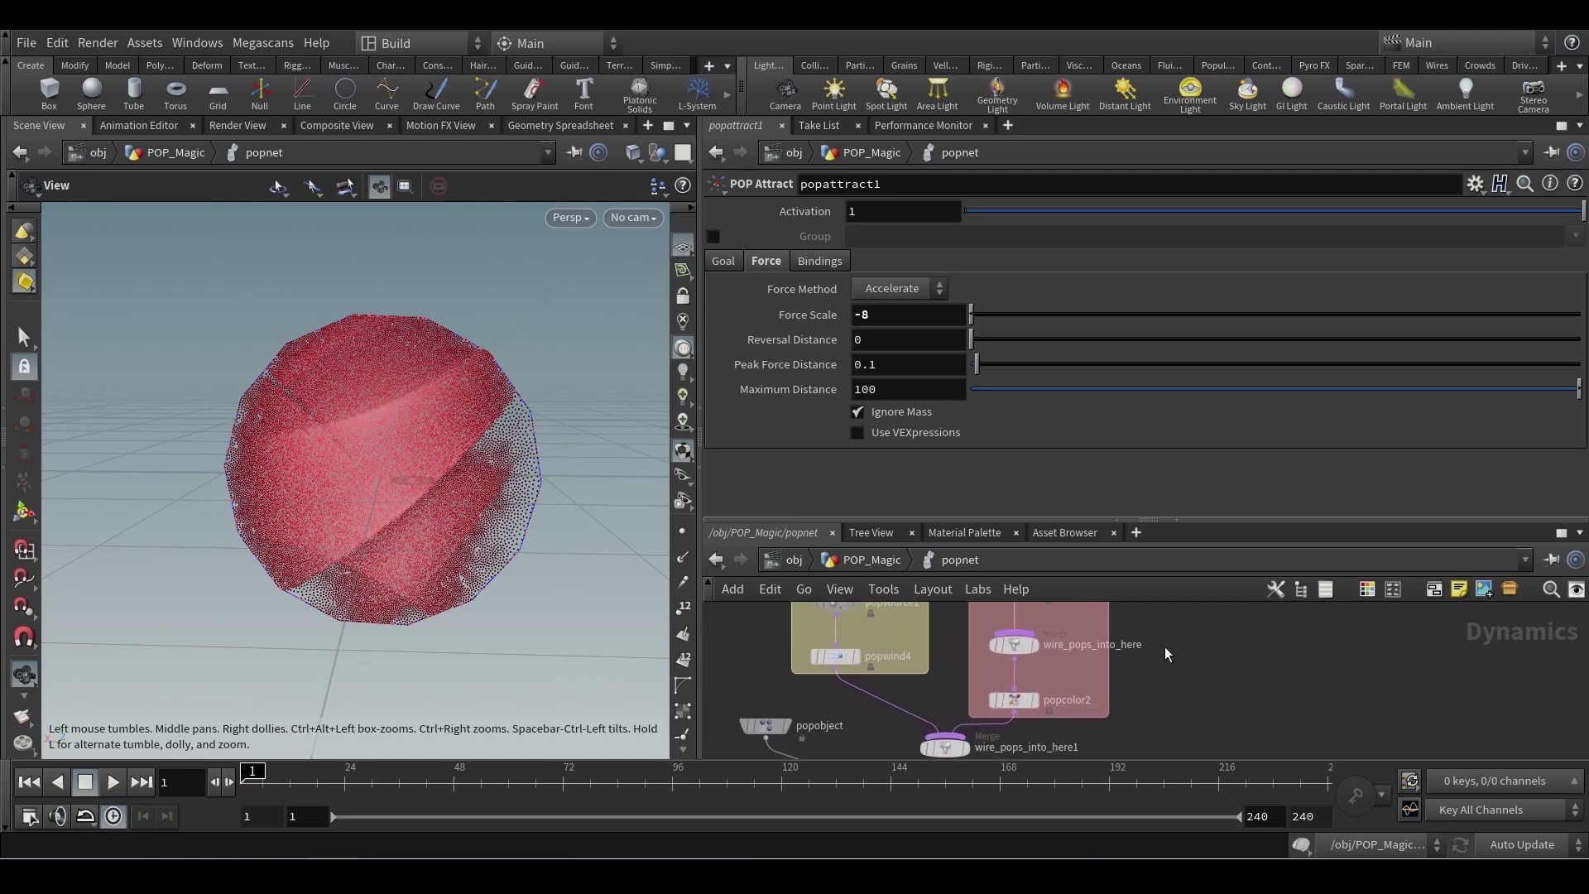
pyautogui.press('y')
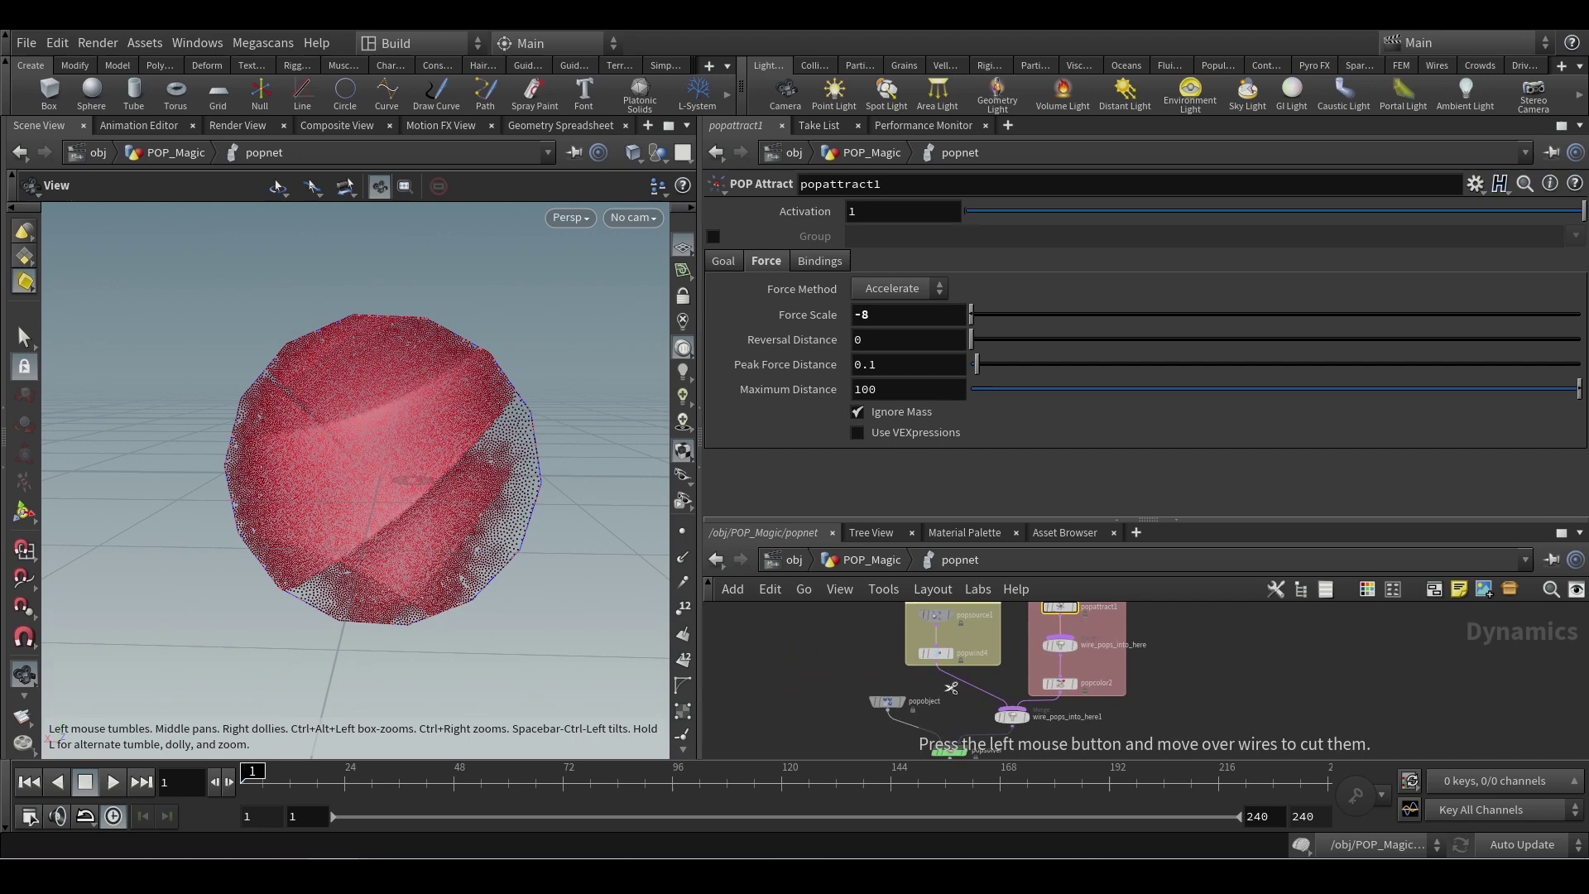
pyautogui.moveTo(958, 683); pyautogui.dragTo(975, 697)
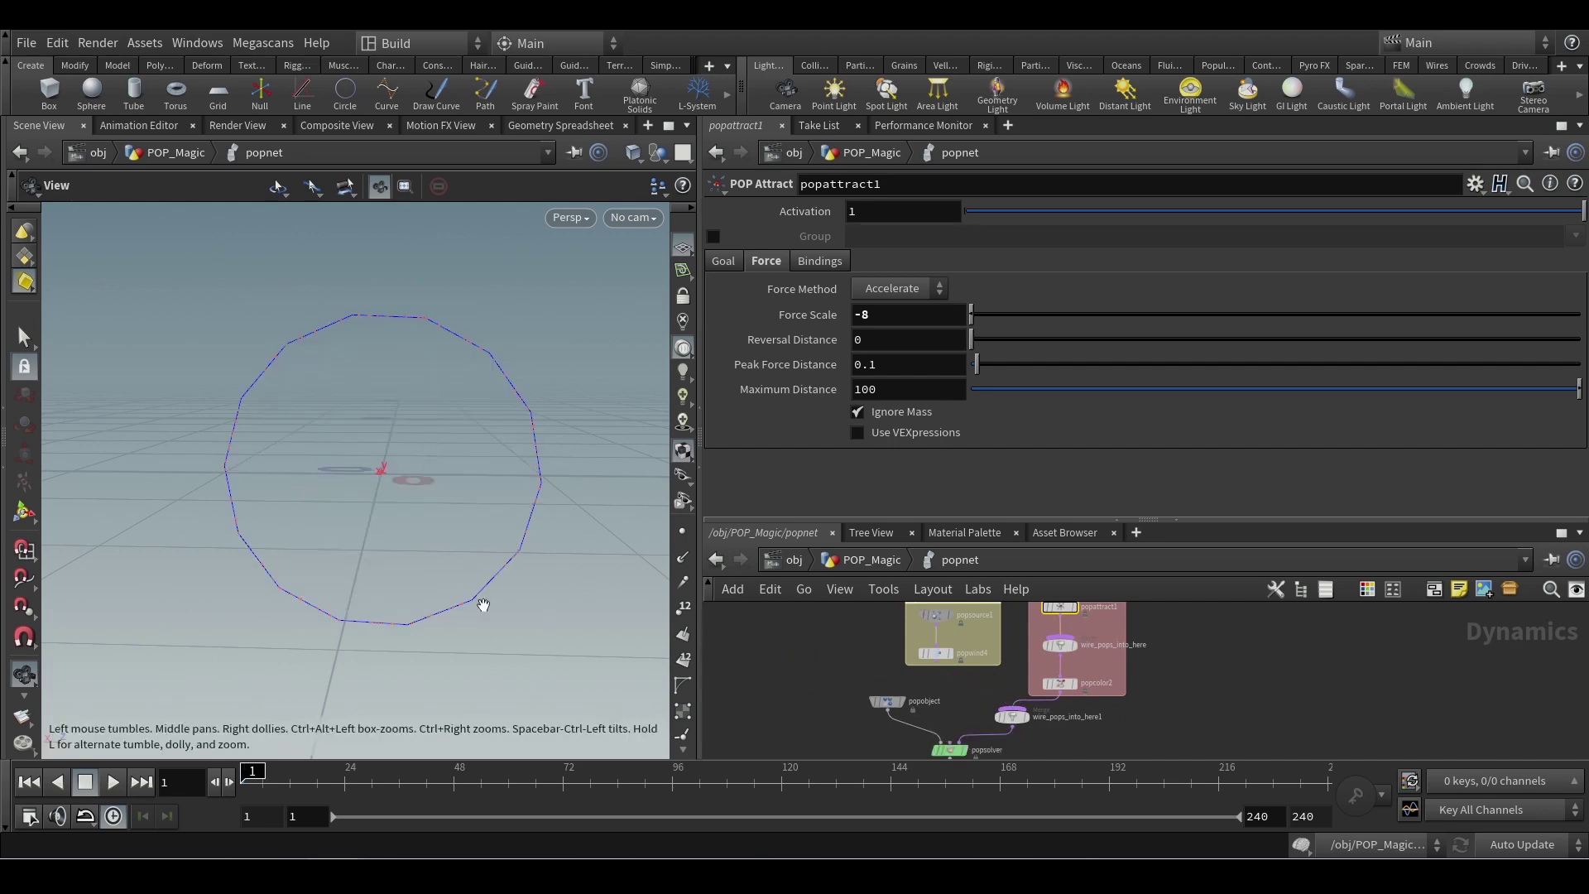
# Play the simulation with only the outer circle source and examine the particle streams from several angles
pyautogui.click(106, 783)
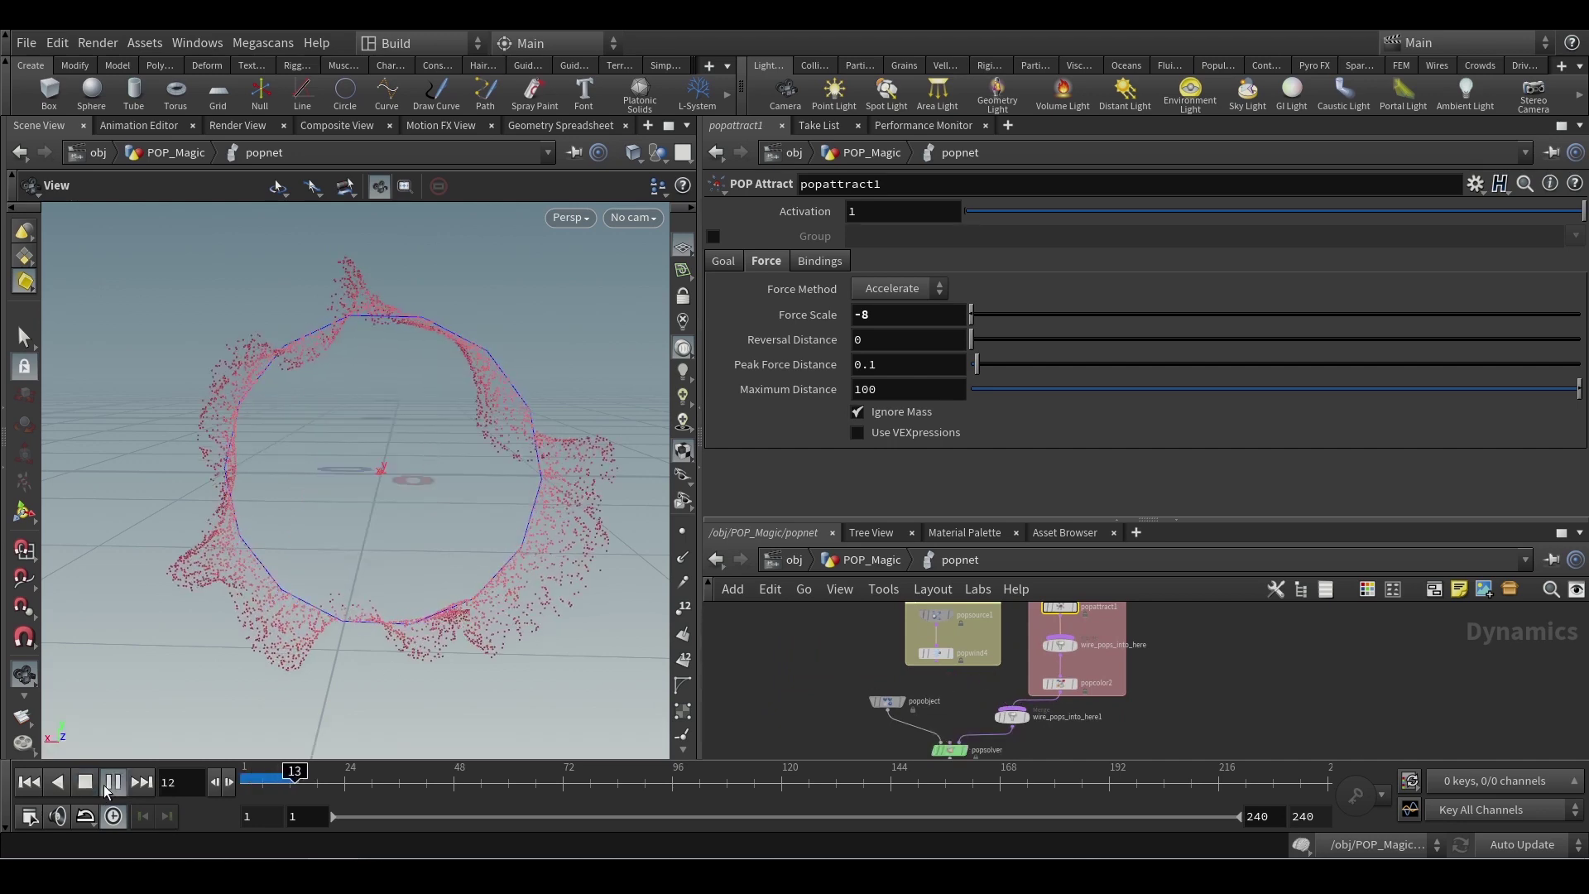
pyautogui.scroll(-3, 364, 536)
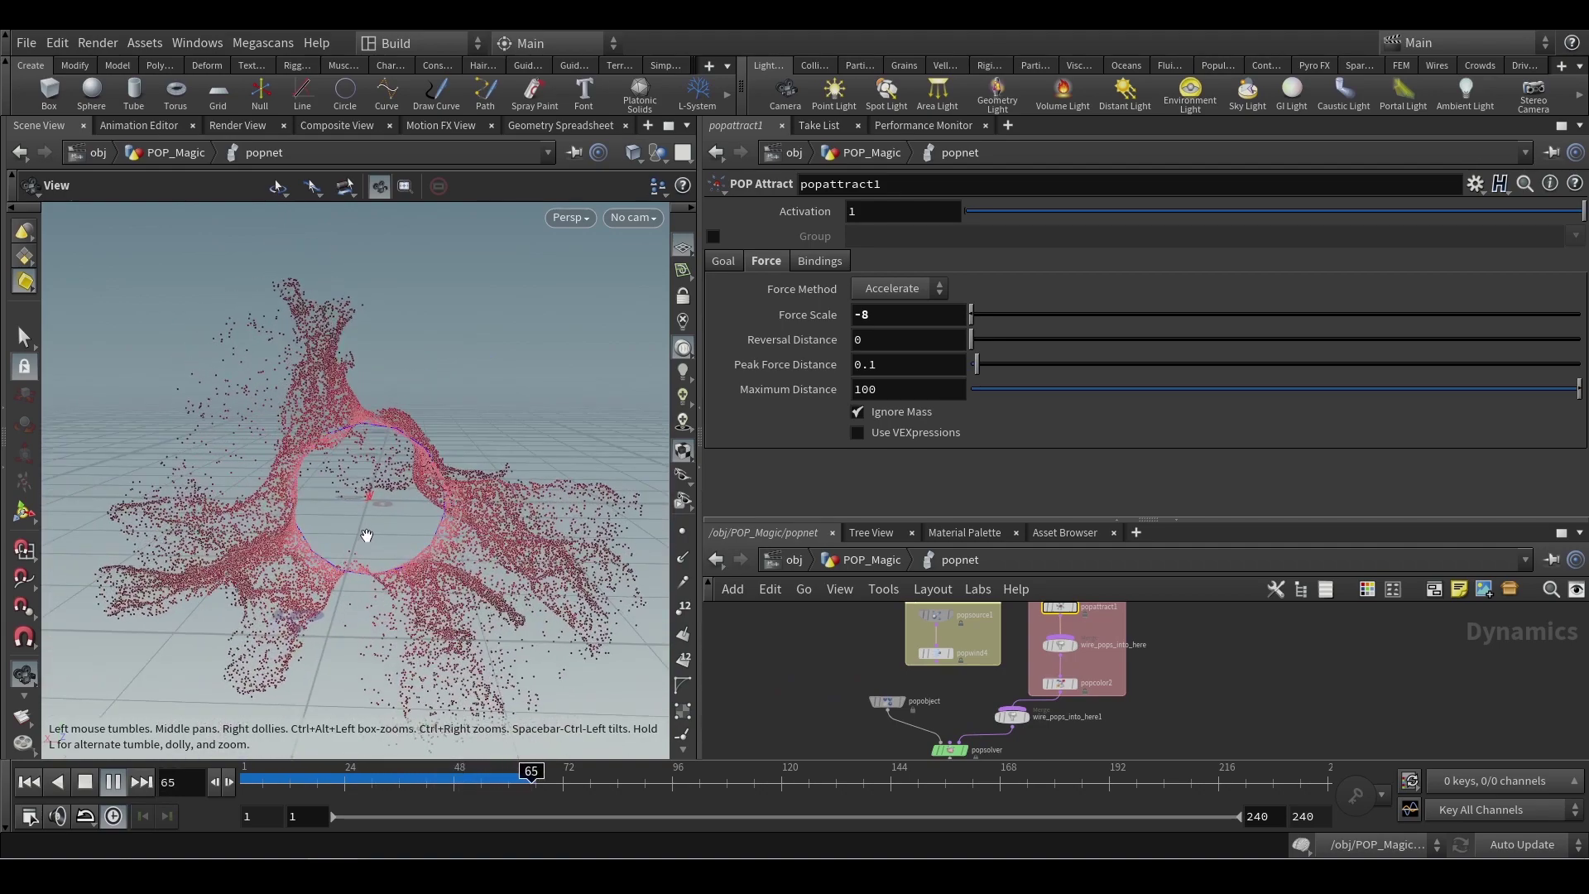
pyautogui.scroll(-3, 422, 562)
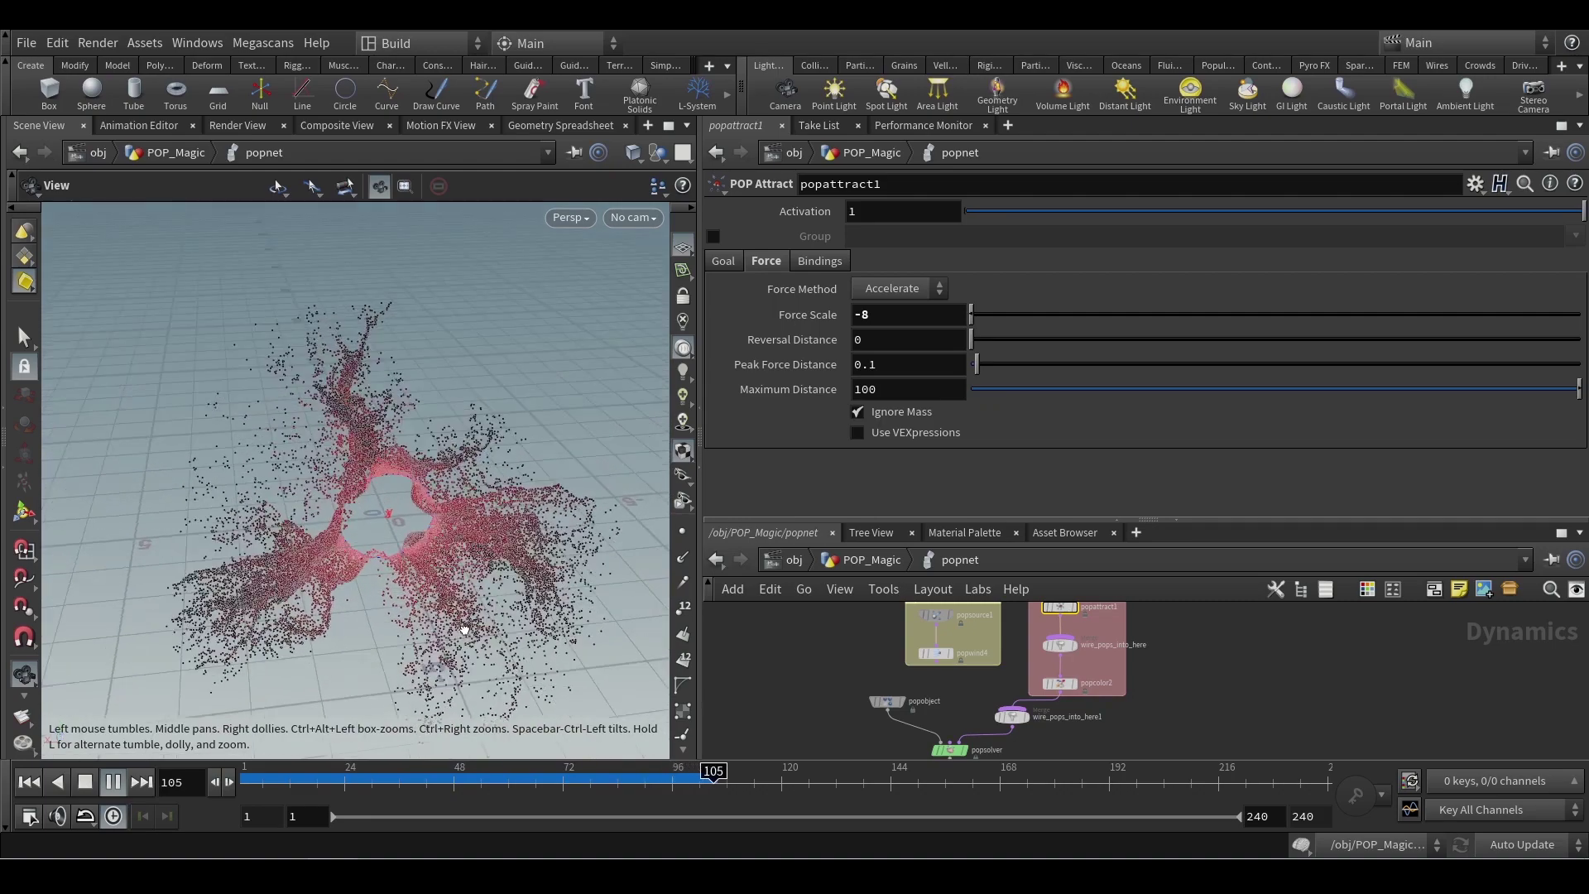
pyautogui.moveTo(574, 550); pyautogui.dragTo(469, 524)
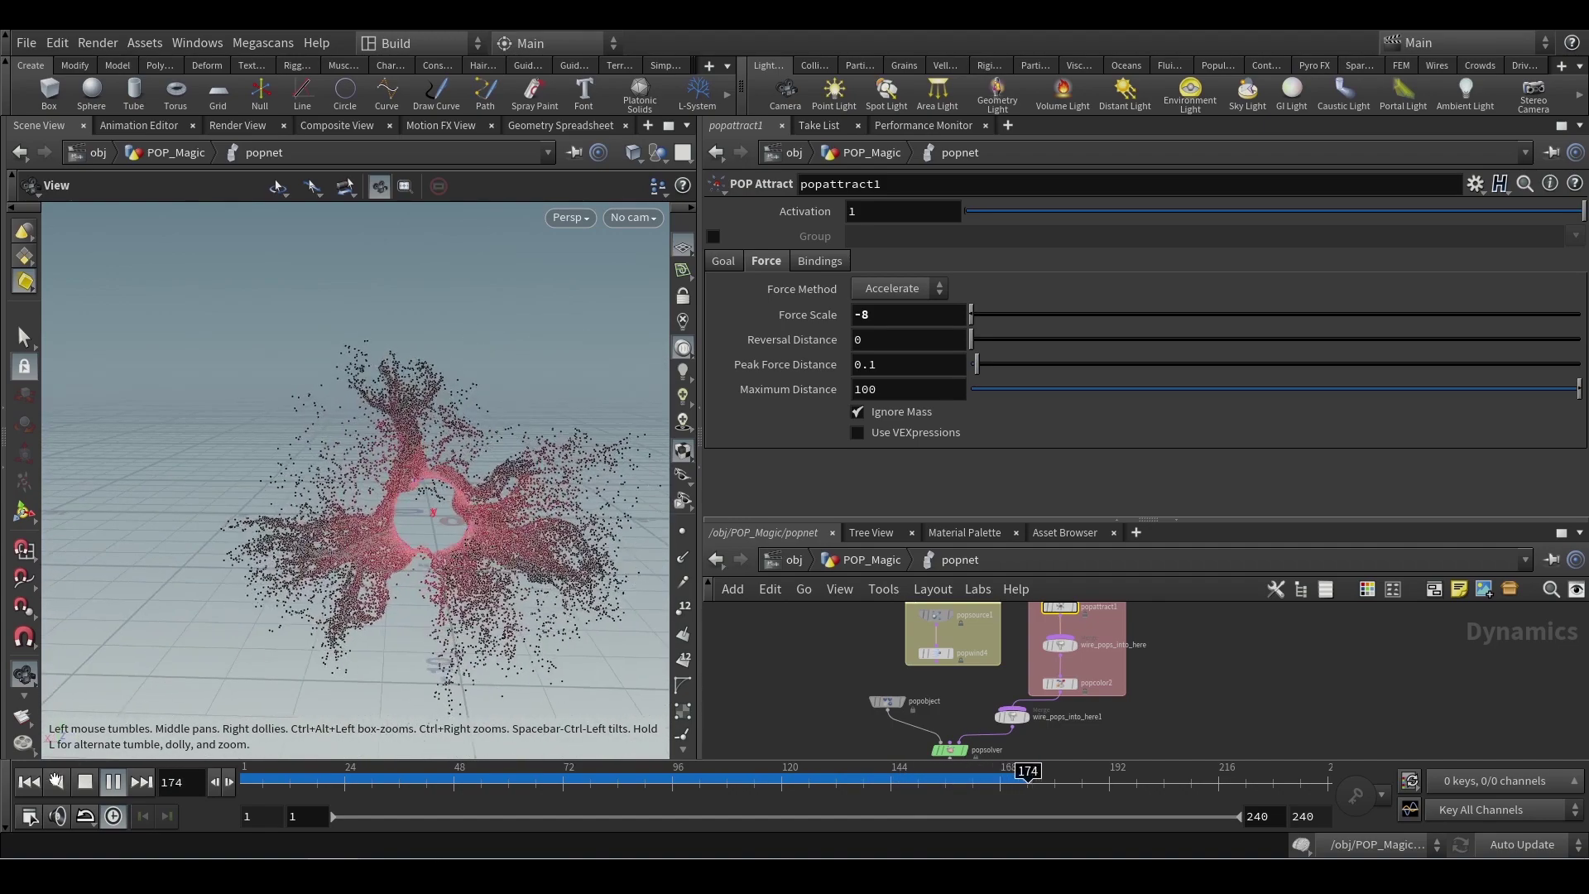
# Return to frame 1 and reconnect popwind4 to the wire_pops_into_here1 merge node
pyautogui.click(29, 781)
pyautogui.scroll(3, 1044, 696)
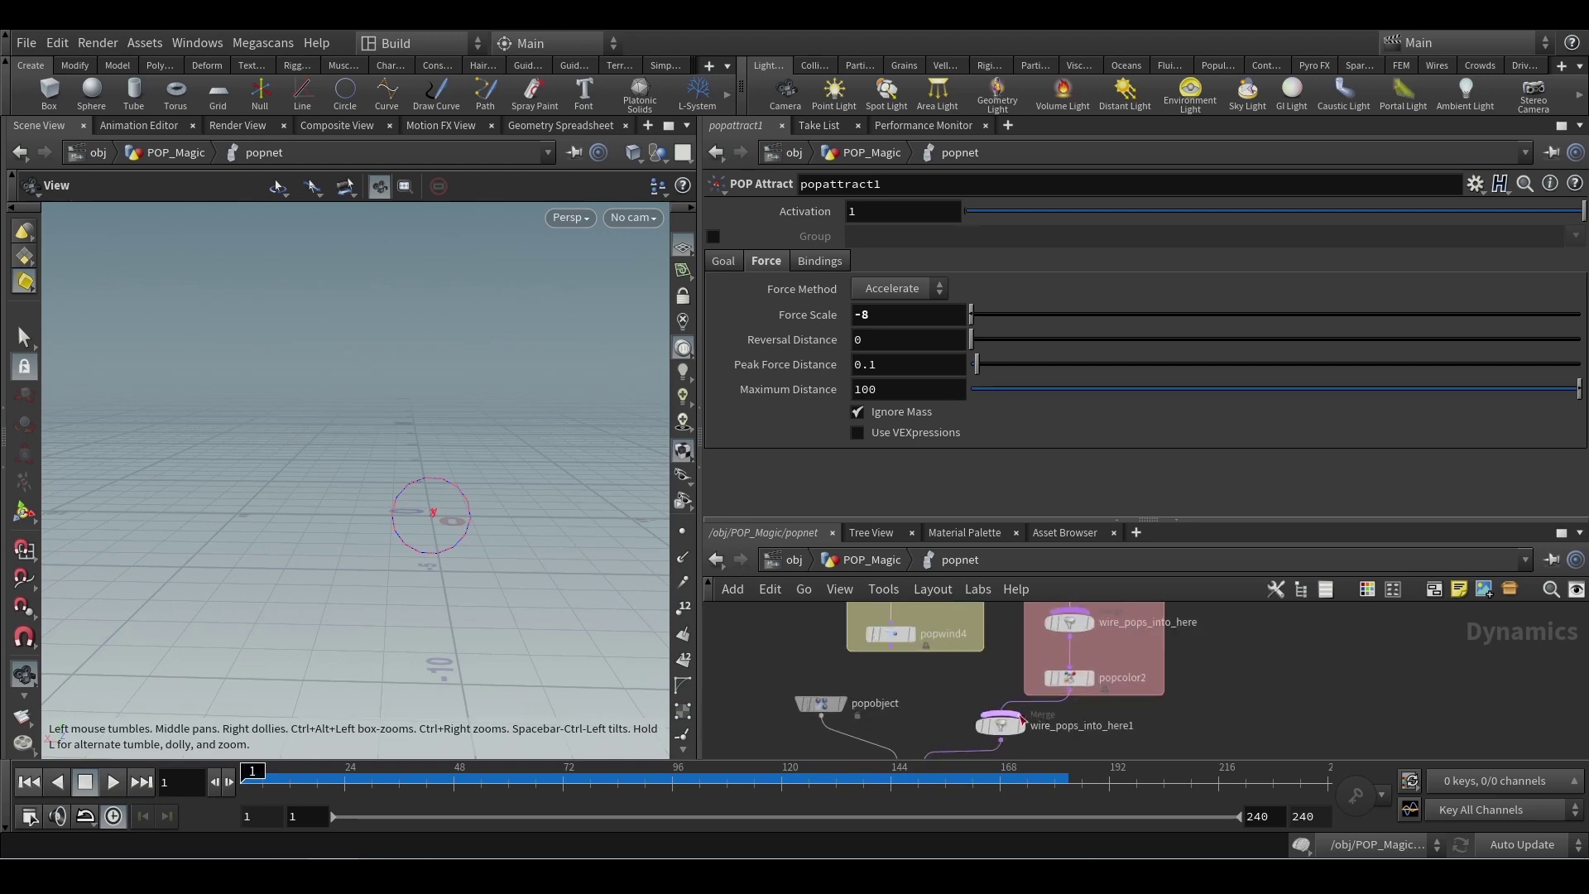
pyautogui.moveTo(891, 650); pyautogui.dragTo(1018, 704)
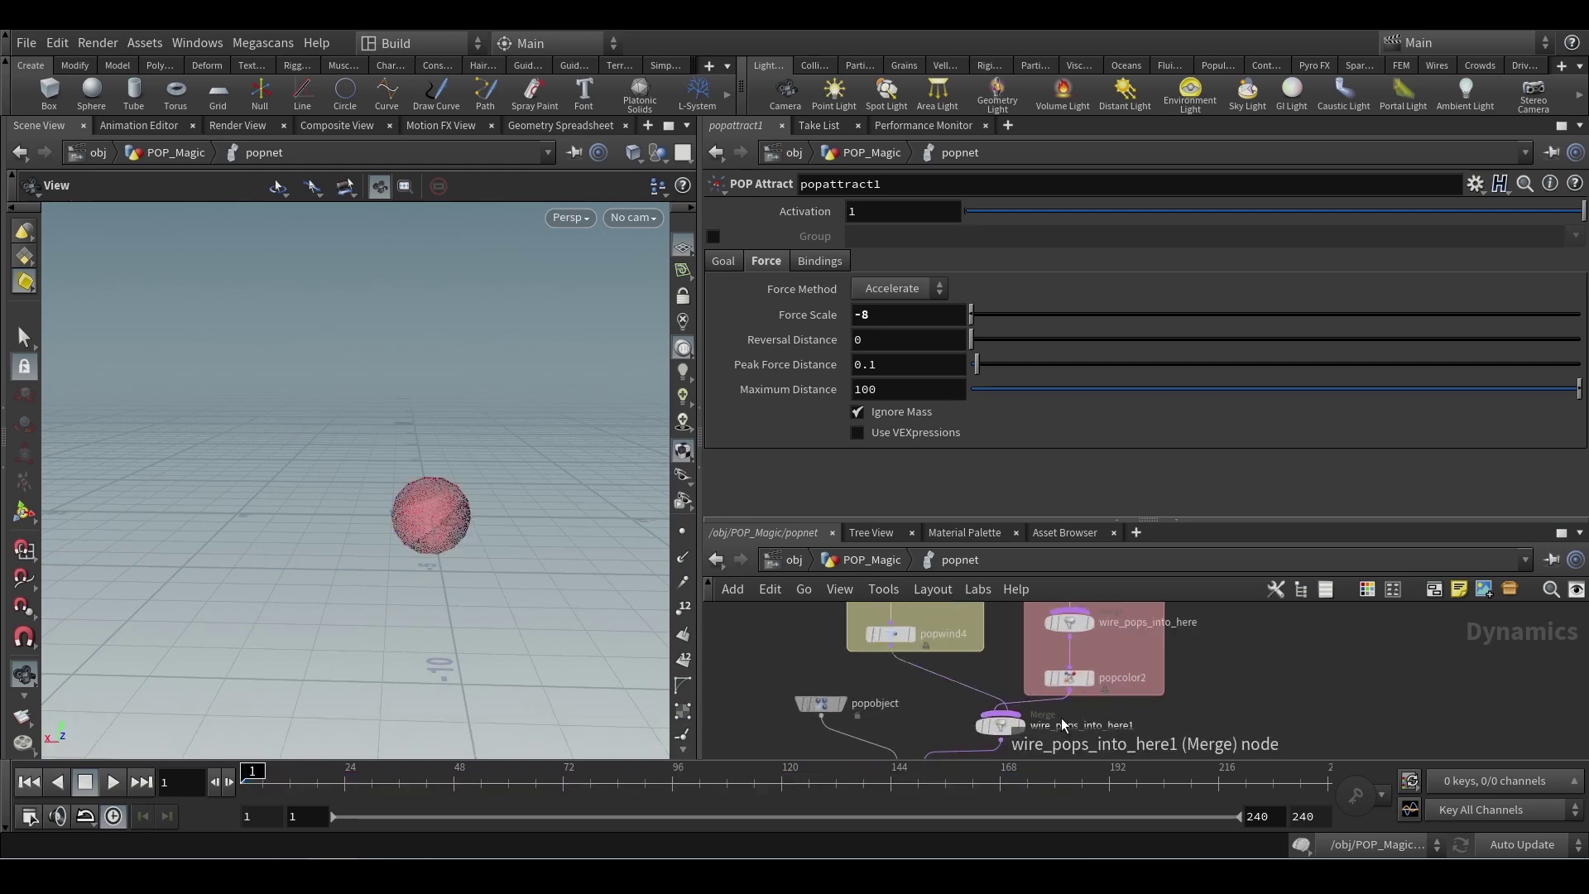
# Go up to the POP_Magic network and set the Force Total Count of scatter1 to 50000/10
pyautogui.click(871, 560)
pyautogui.click(1099, 682)
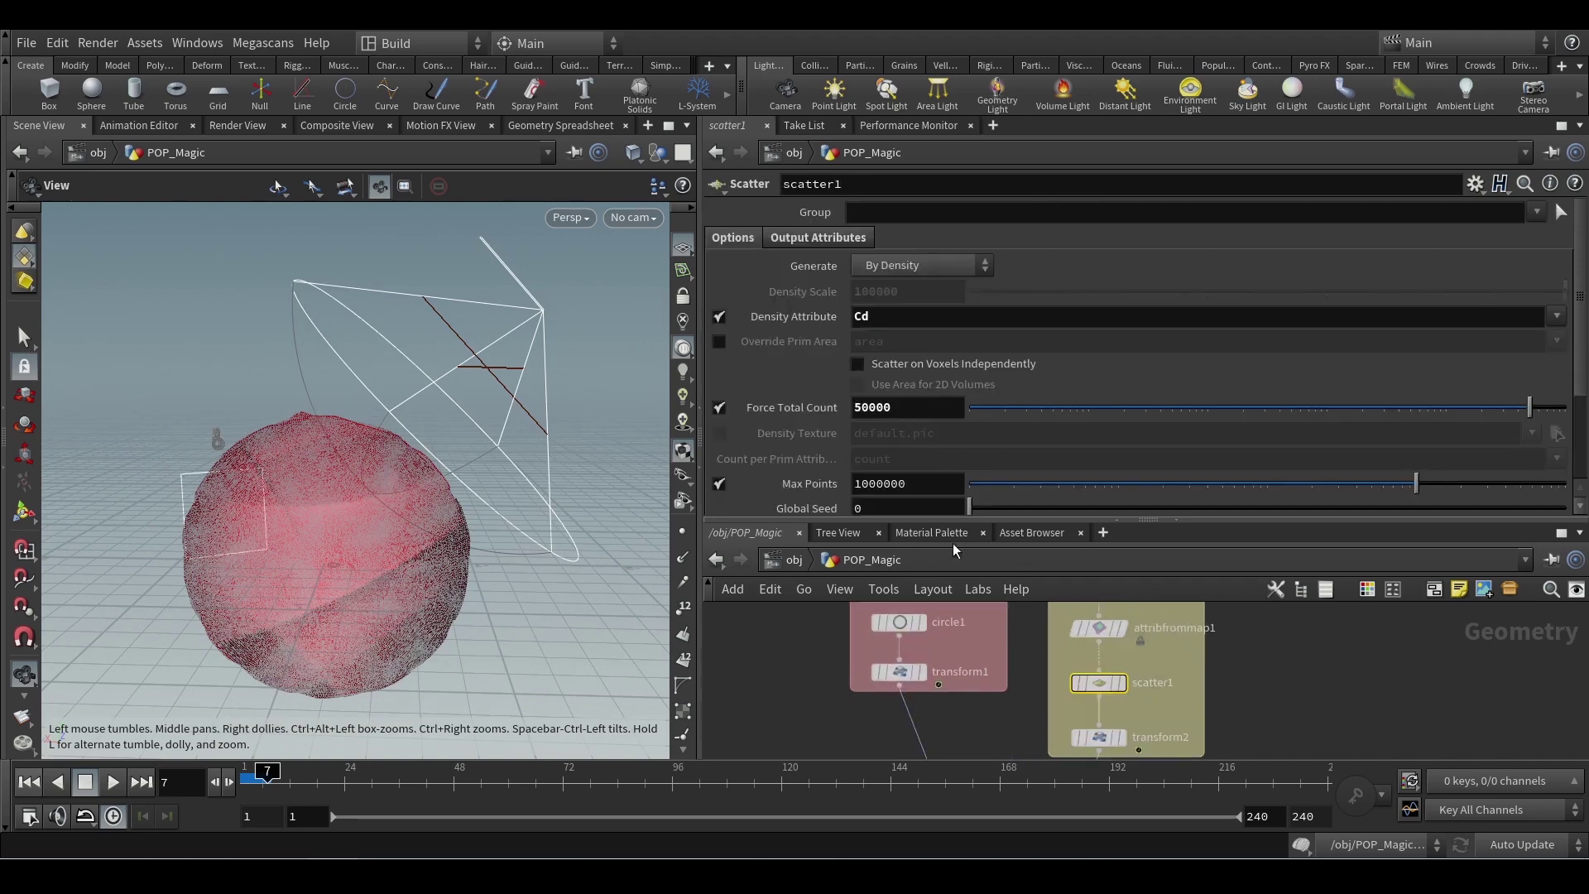
pyautogui.press('Return')
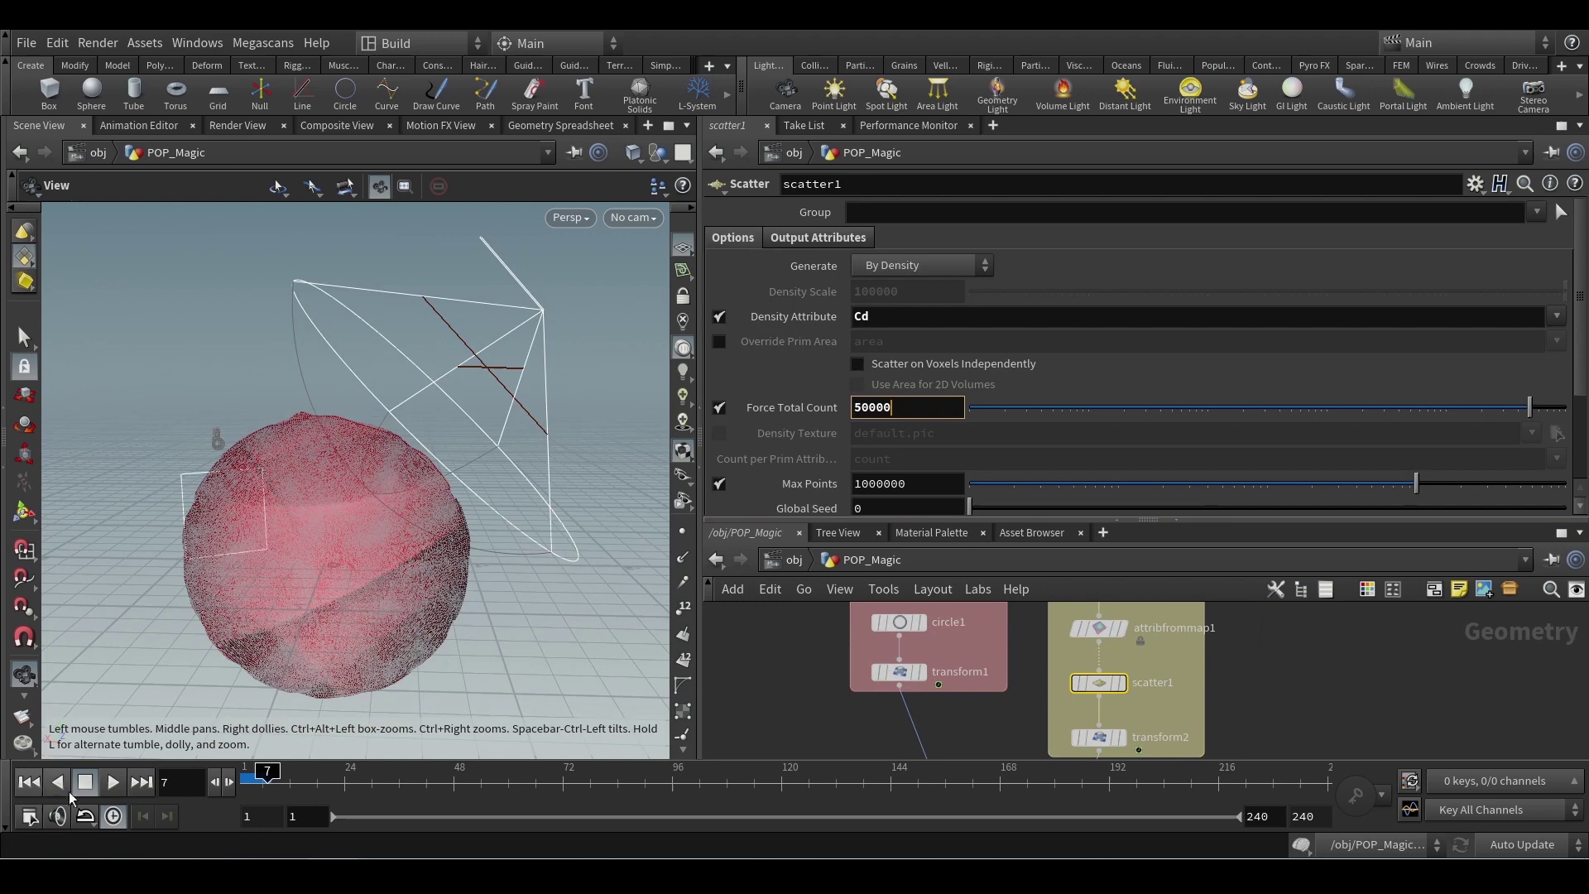
pyautogui.click(924, 402)
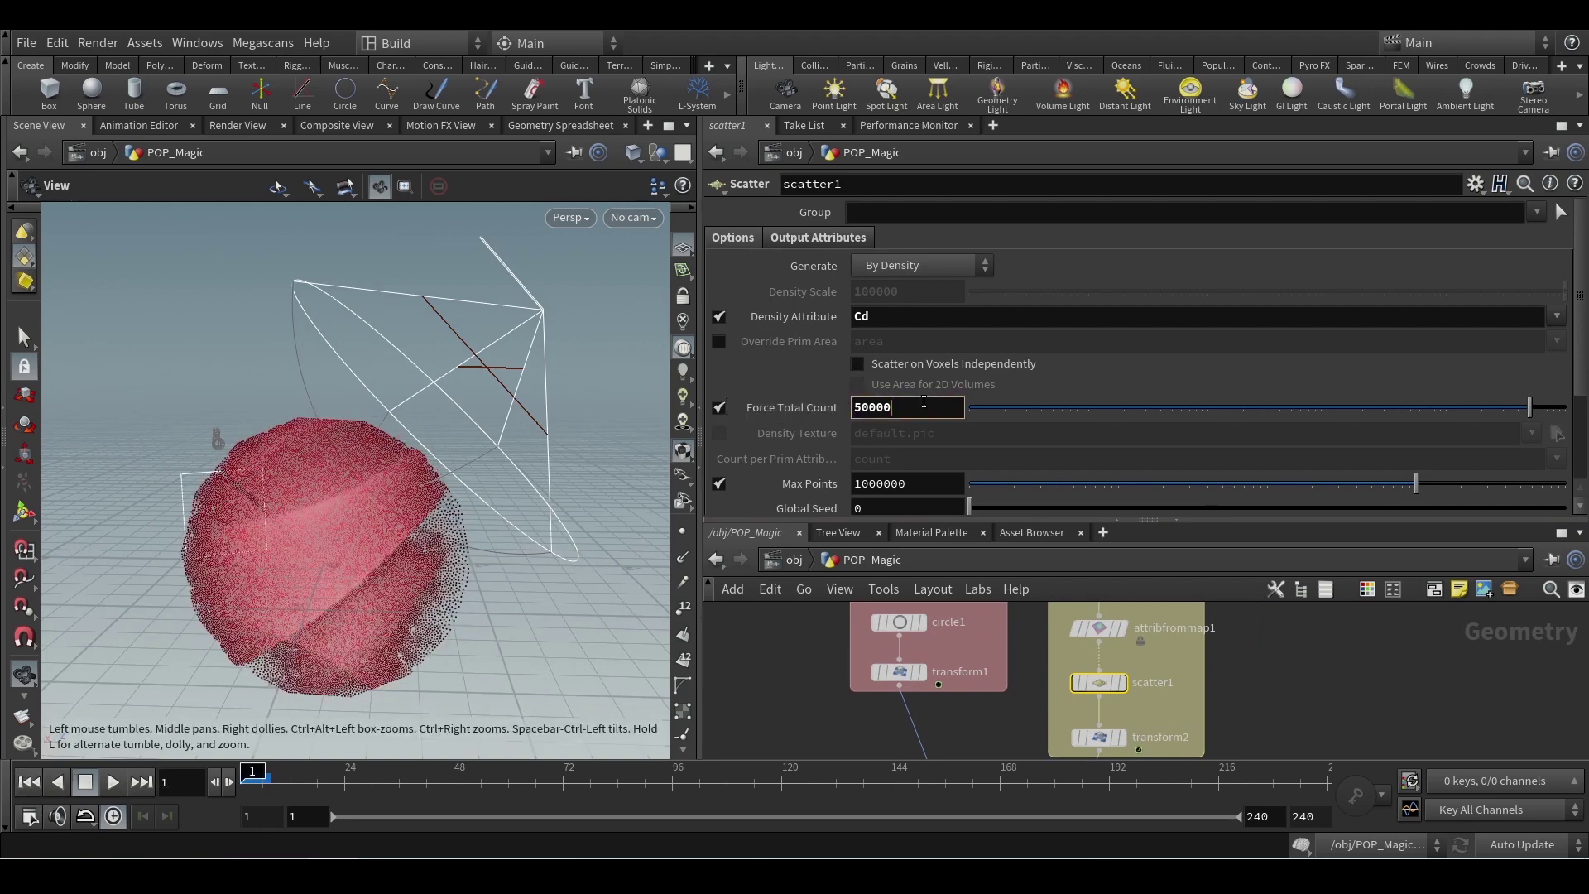
pyautogui.write('/')
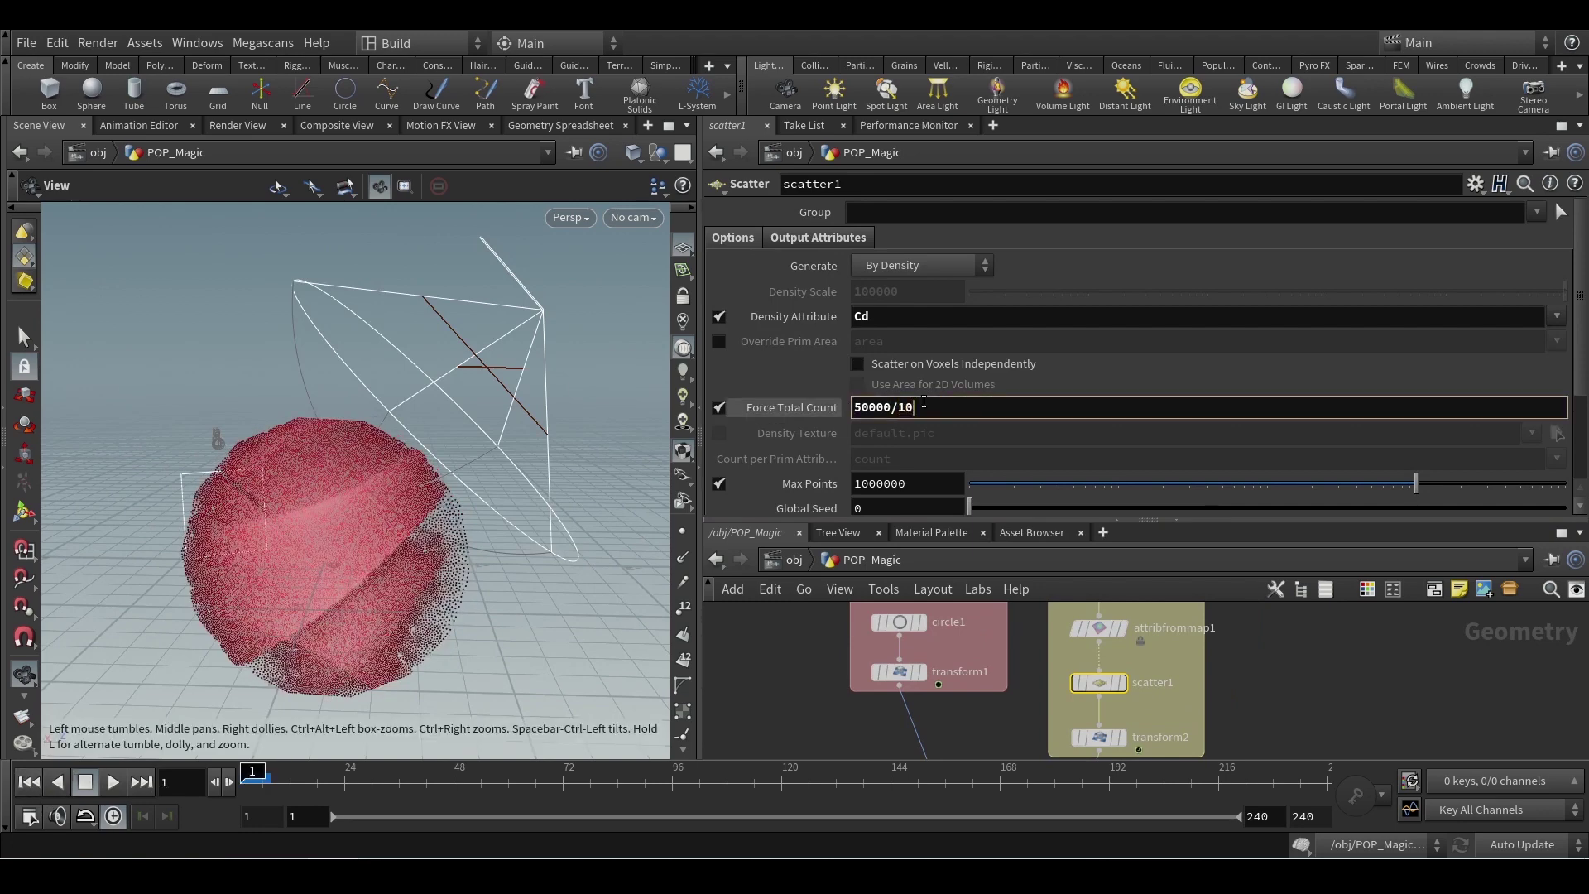
pyautogui.write('10')
pyautogui.press('Return')
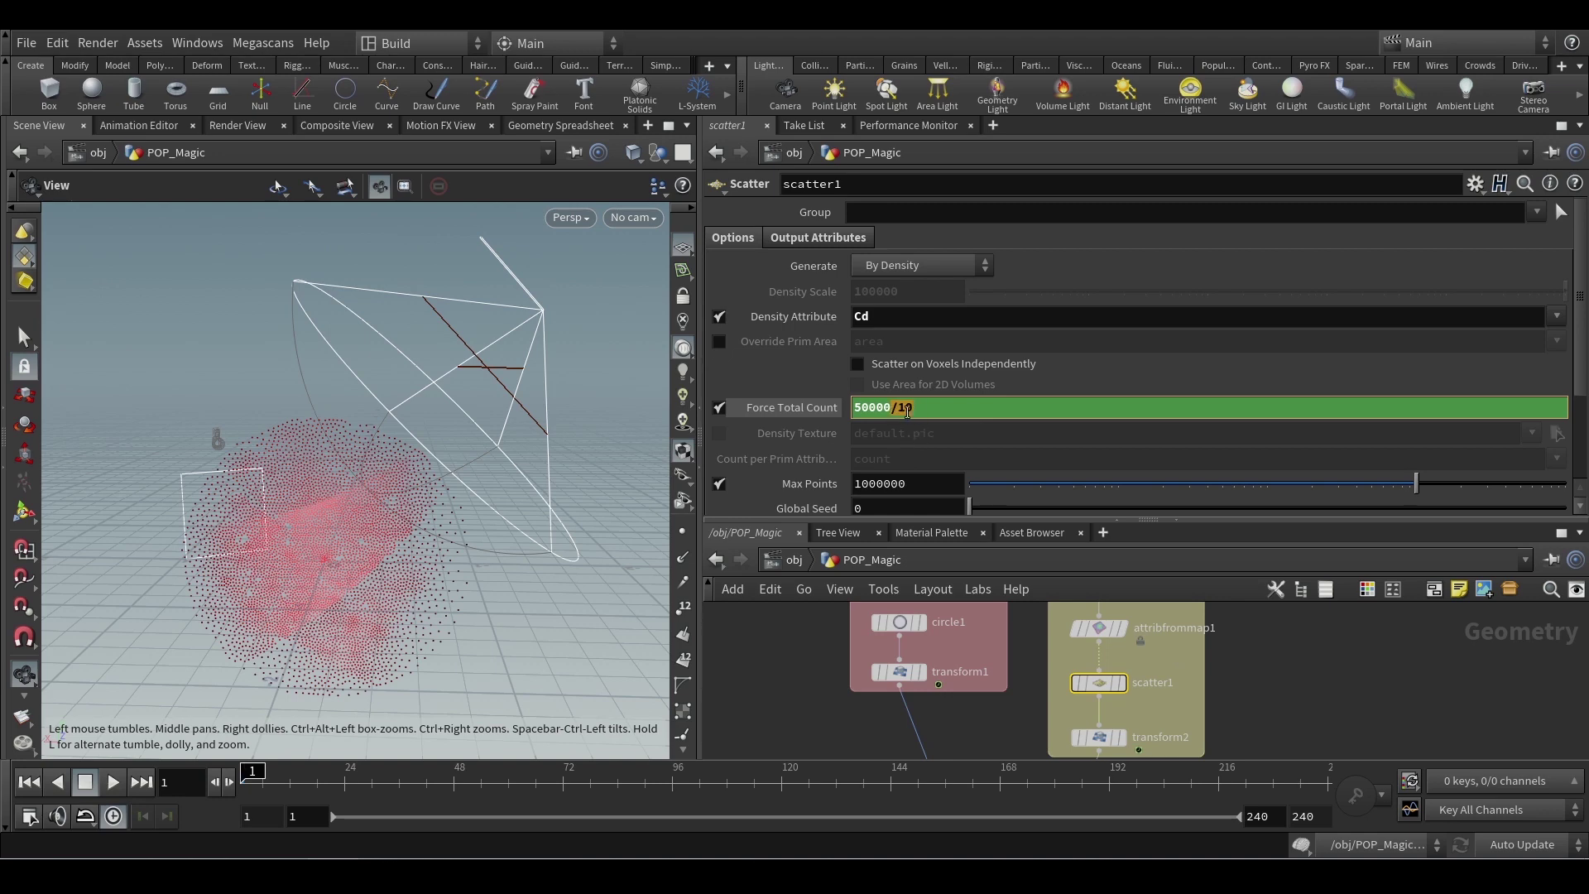
# Select the popnet DOP network, play its simulation up to frame 34 and view the particles from the side
pyautogui.moveTo(1073, 749); pyautogui.dragTo(1104, 680, button='middle')
pyautogui.click(993, 715)
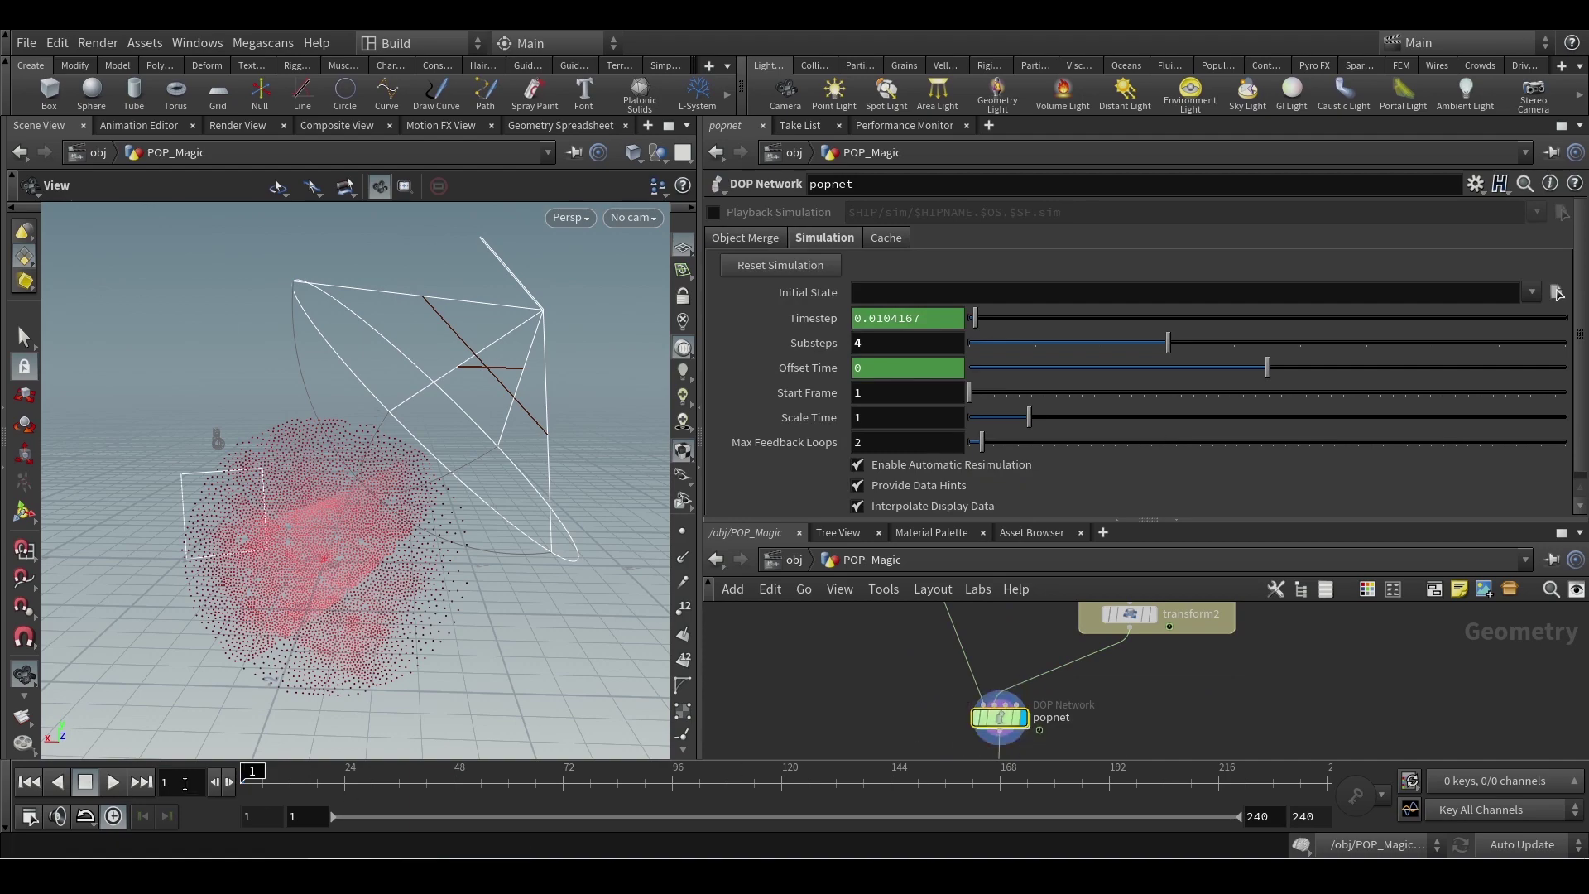
pyautogui.click(109, 785)
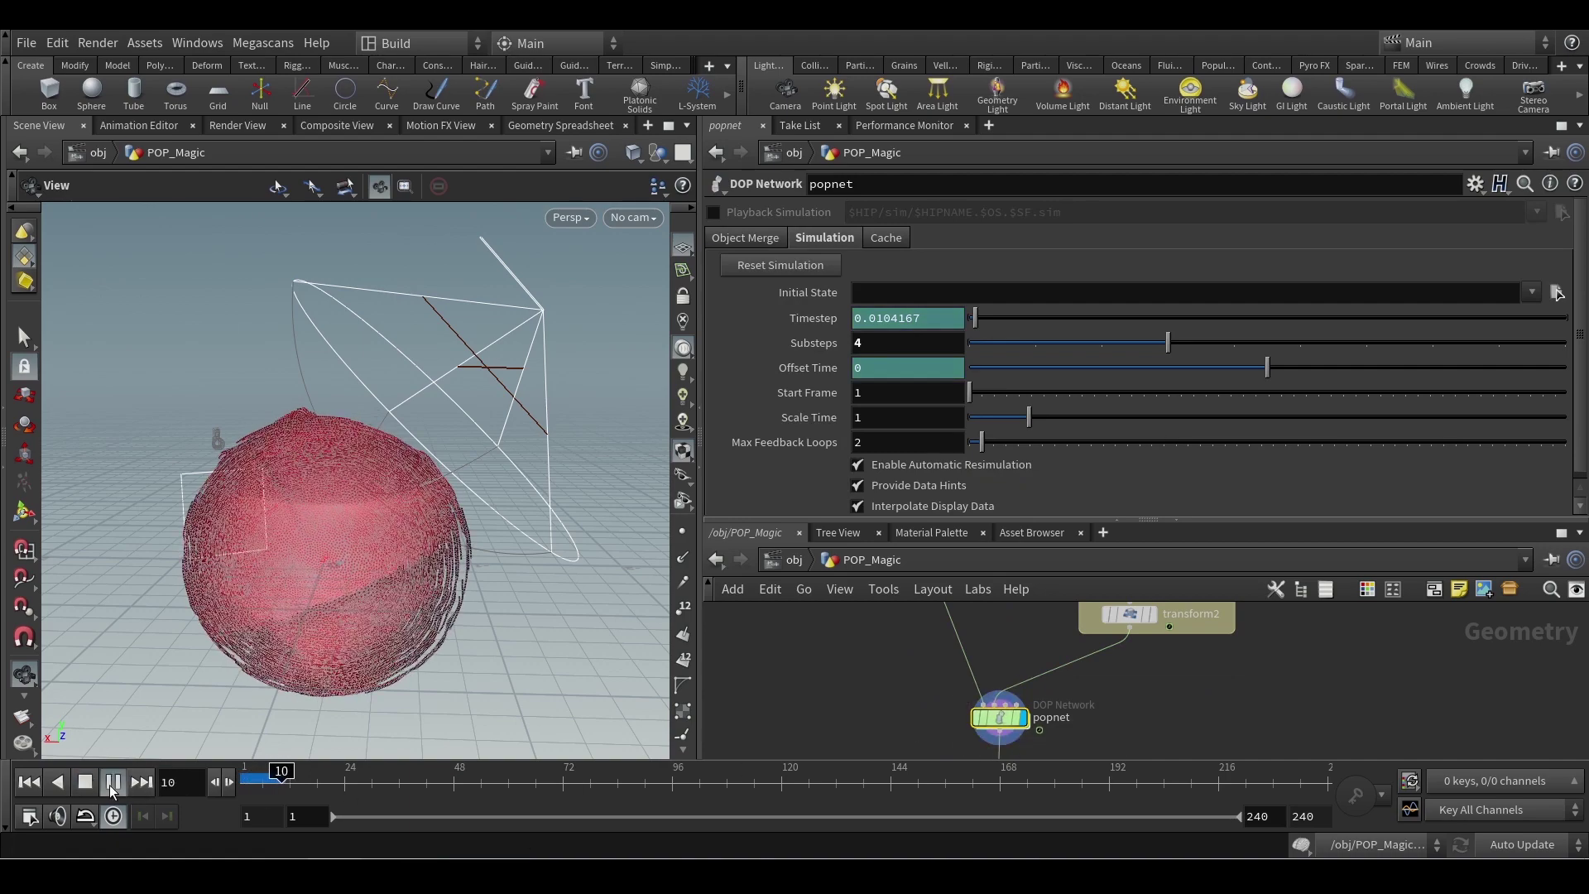
pyautogui.click(109, 784)
pyautogui.moveTo(281, 565); pyautogui.dragTo(217, 563)
# Select the pscale Attribute Create node below the POP_magic_flourish file cache and review its attribute settings and value
pyautogui.moveTo(993, 642); pyautogui.dragTo(1028, 752, button='middle')
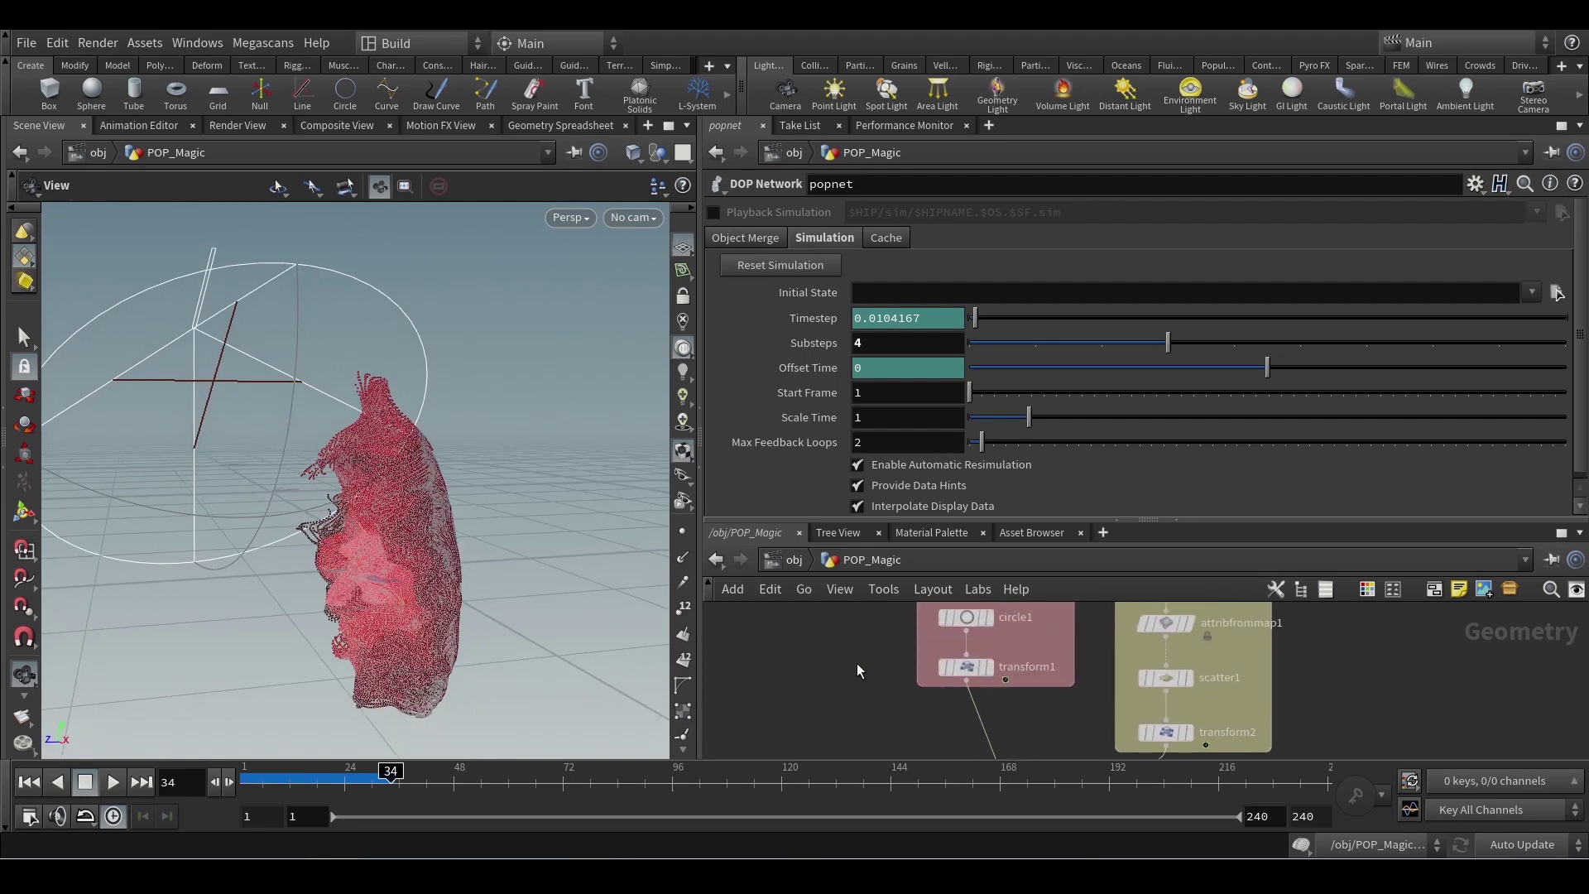
pyautogui.press('i')
pyautogui.click(853, 564)
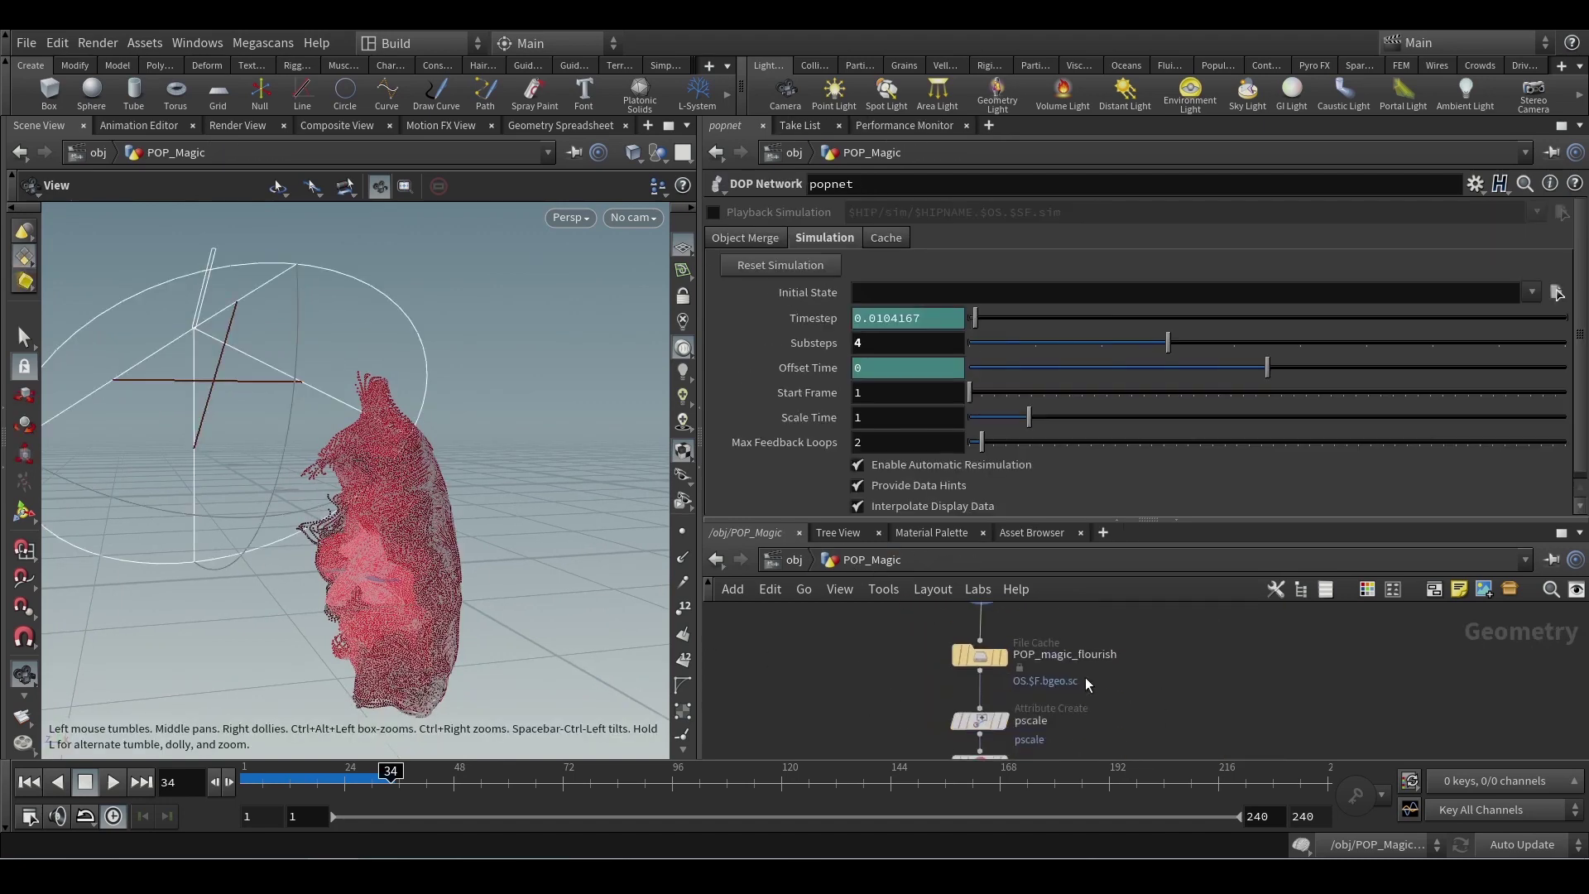
pyautogui.moveTo(1100, 725); pyautogui.dragTo(1113, 680, button='middle')
pyautogui.click(991, 676)
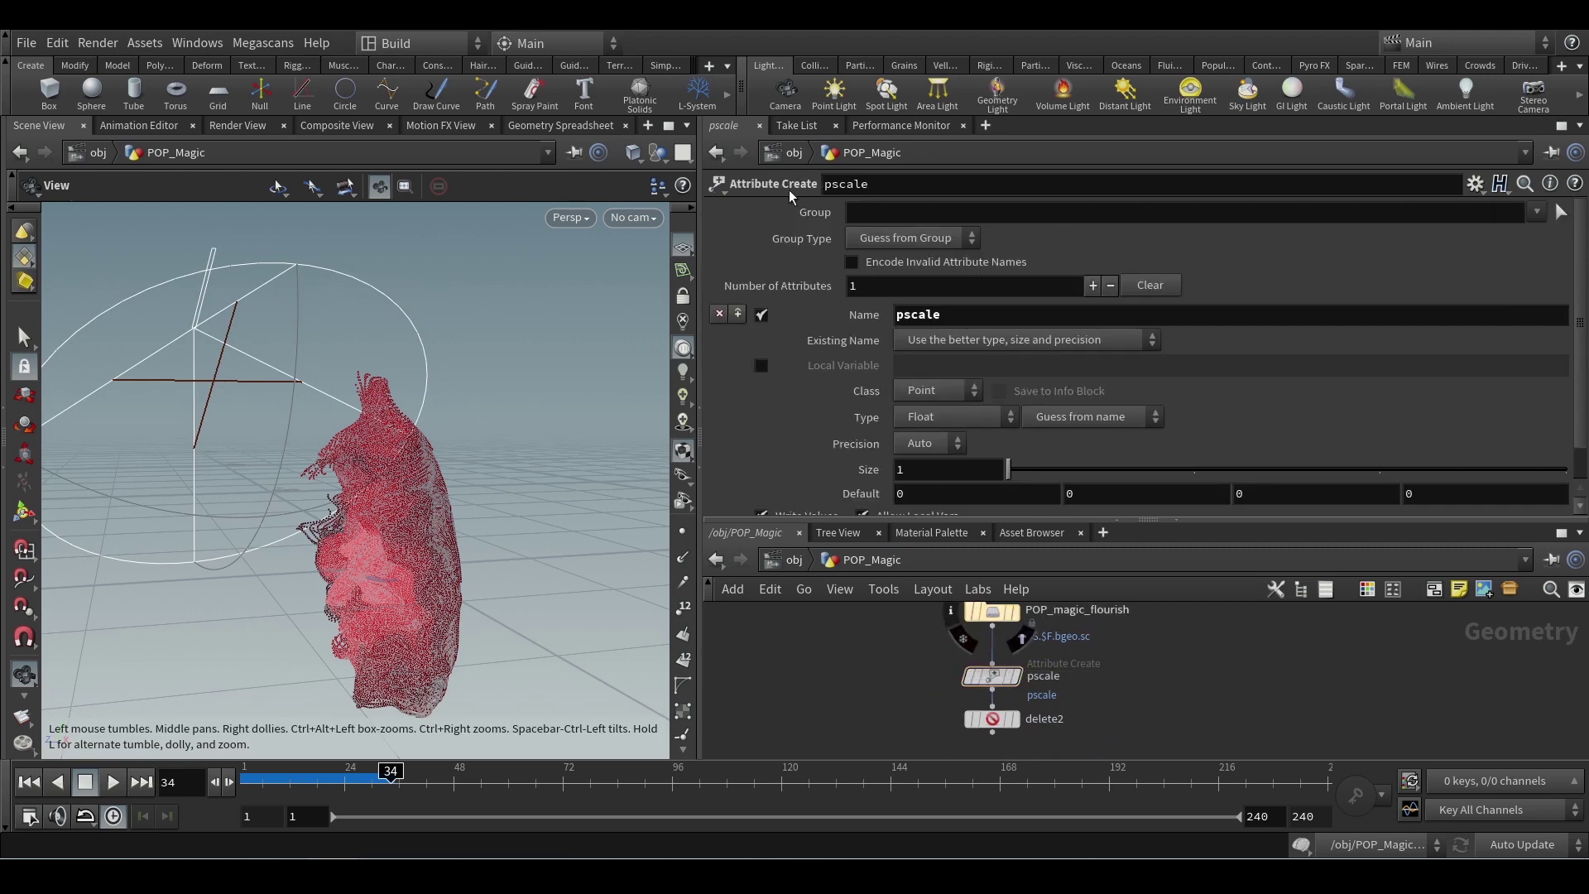
pyautogui.scroll(-1, 792, 198)
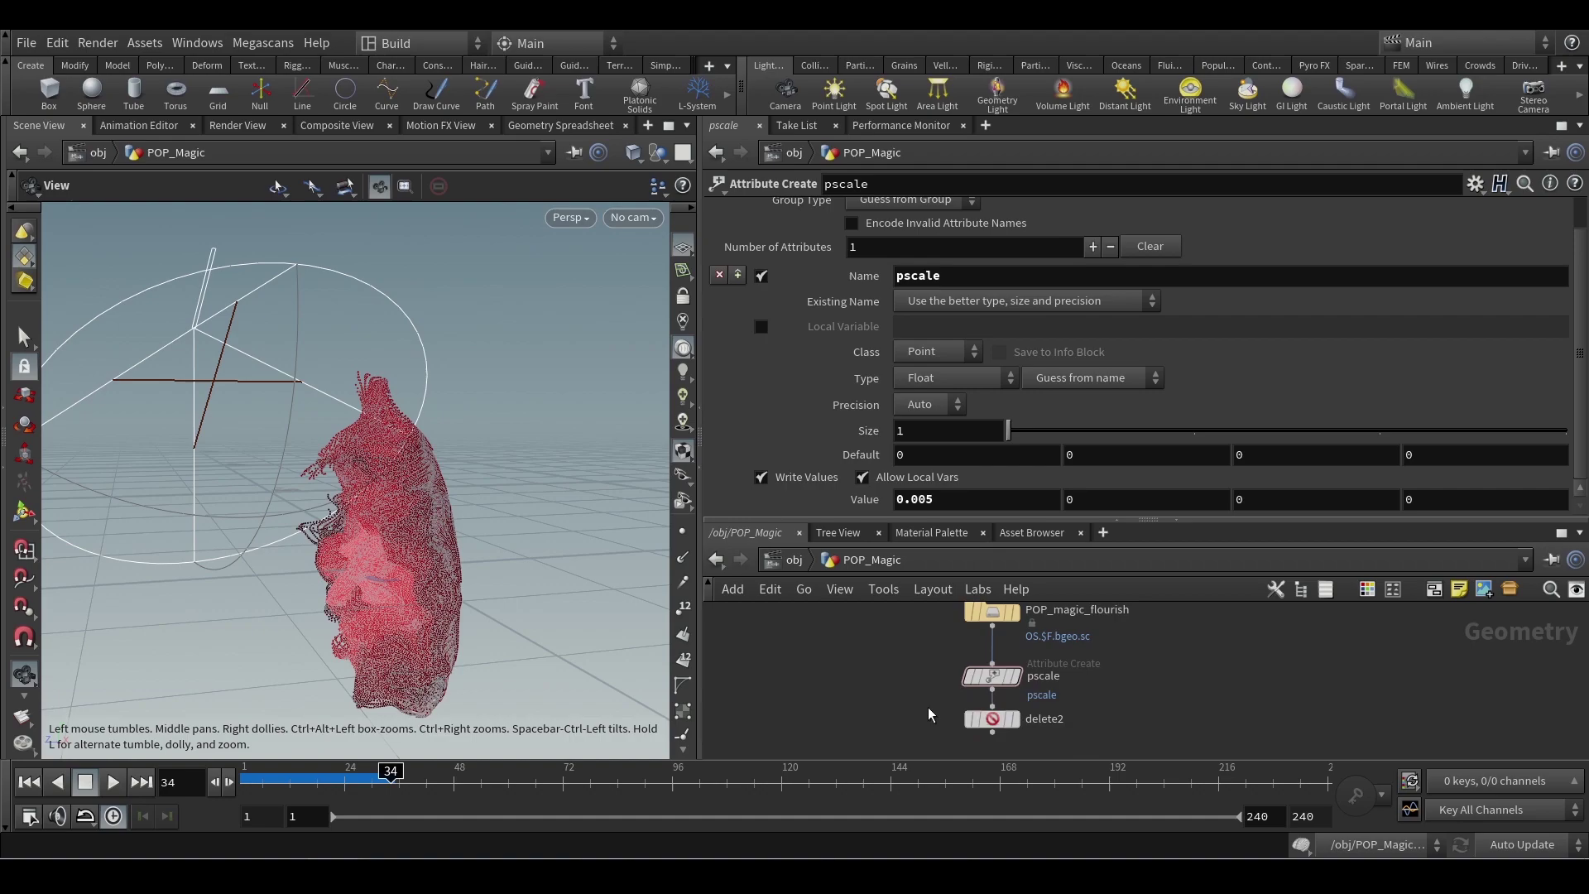
# Select delete2, review its color-based filter expression, and display its result in the viewport for a close look at the particles
pyautogui.click(998, 726)
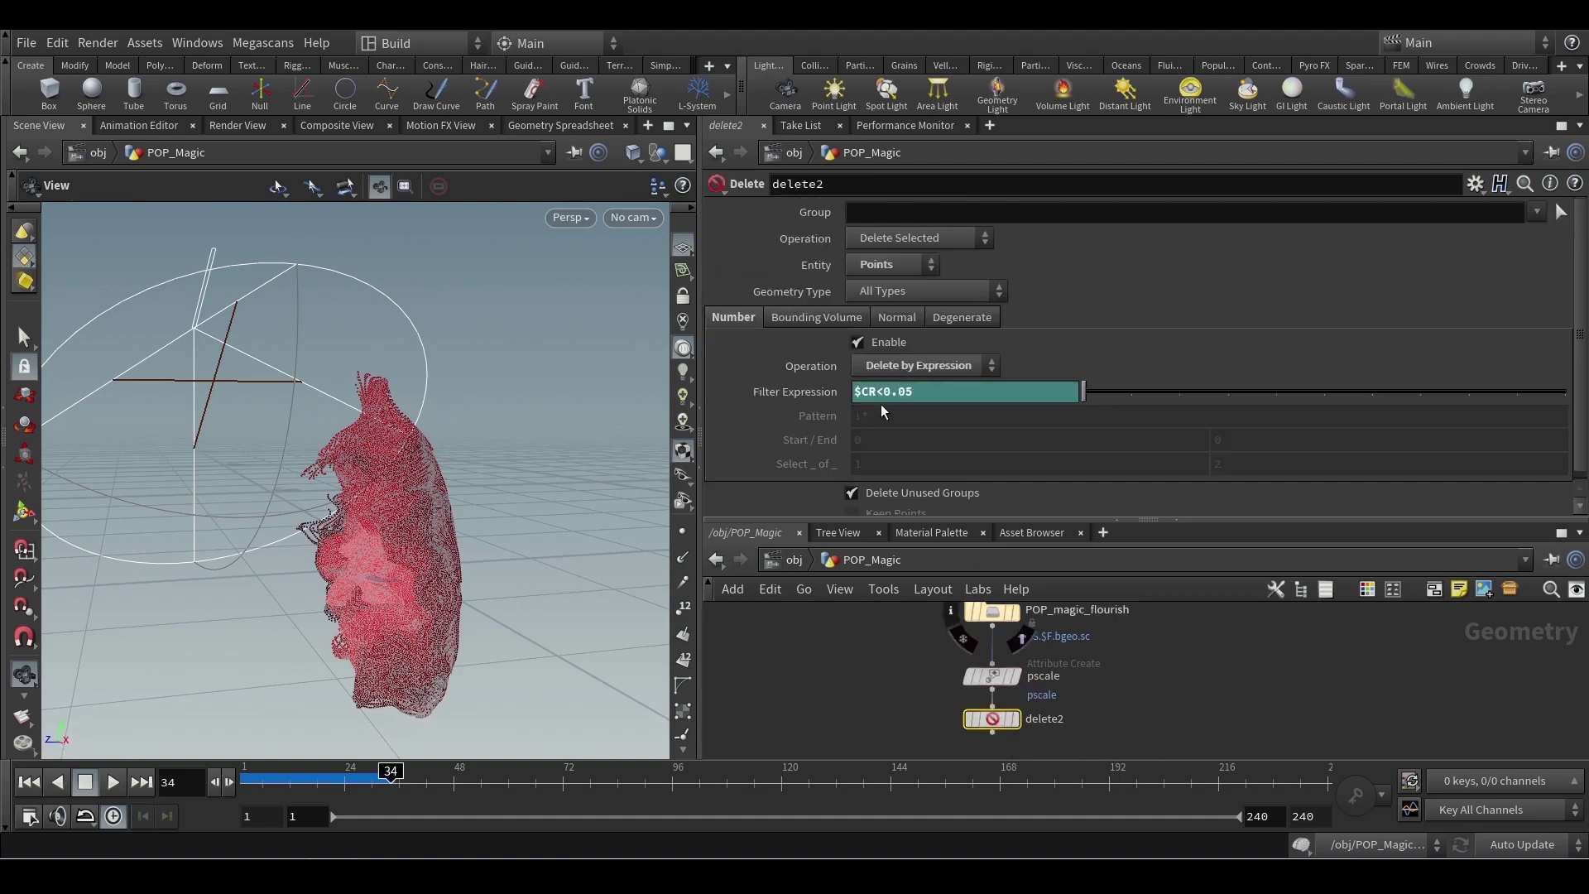
pyautogui.moveTo(259, 539); pyautogui.dragTo(484, 540, button='right')
pyautogui.moveTo(484, 541); pyautogui.dragTo(579, 496)
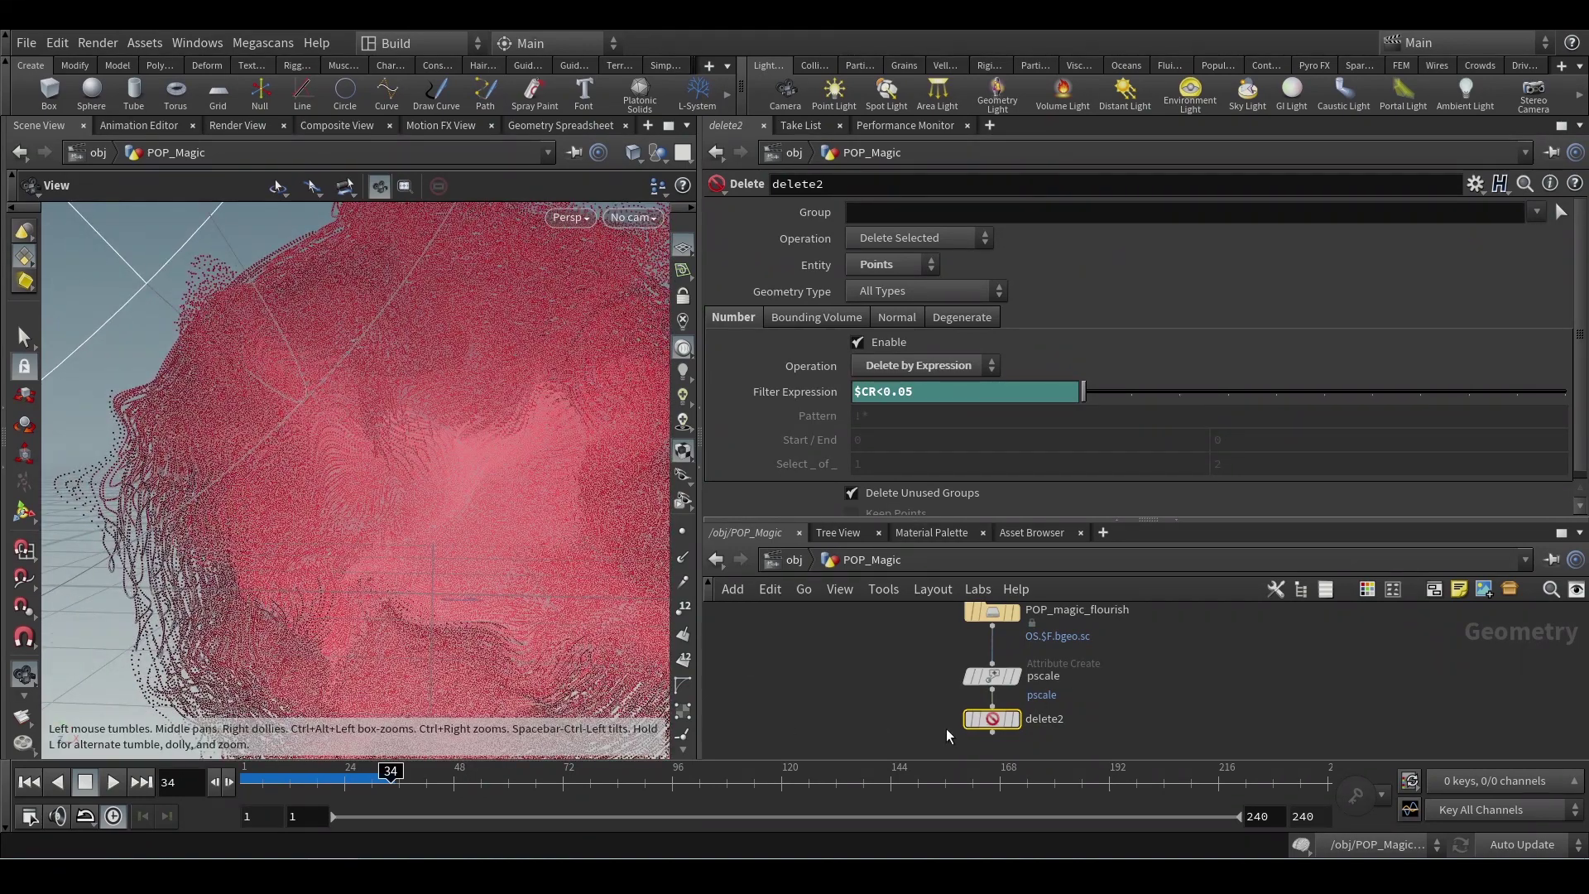
pyautogui.moveTo(978, 733)
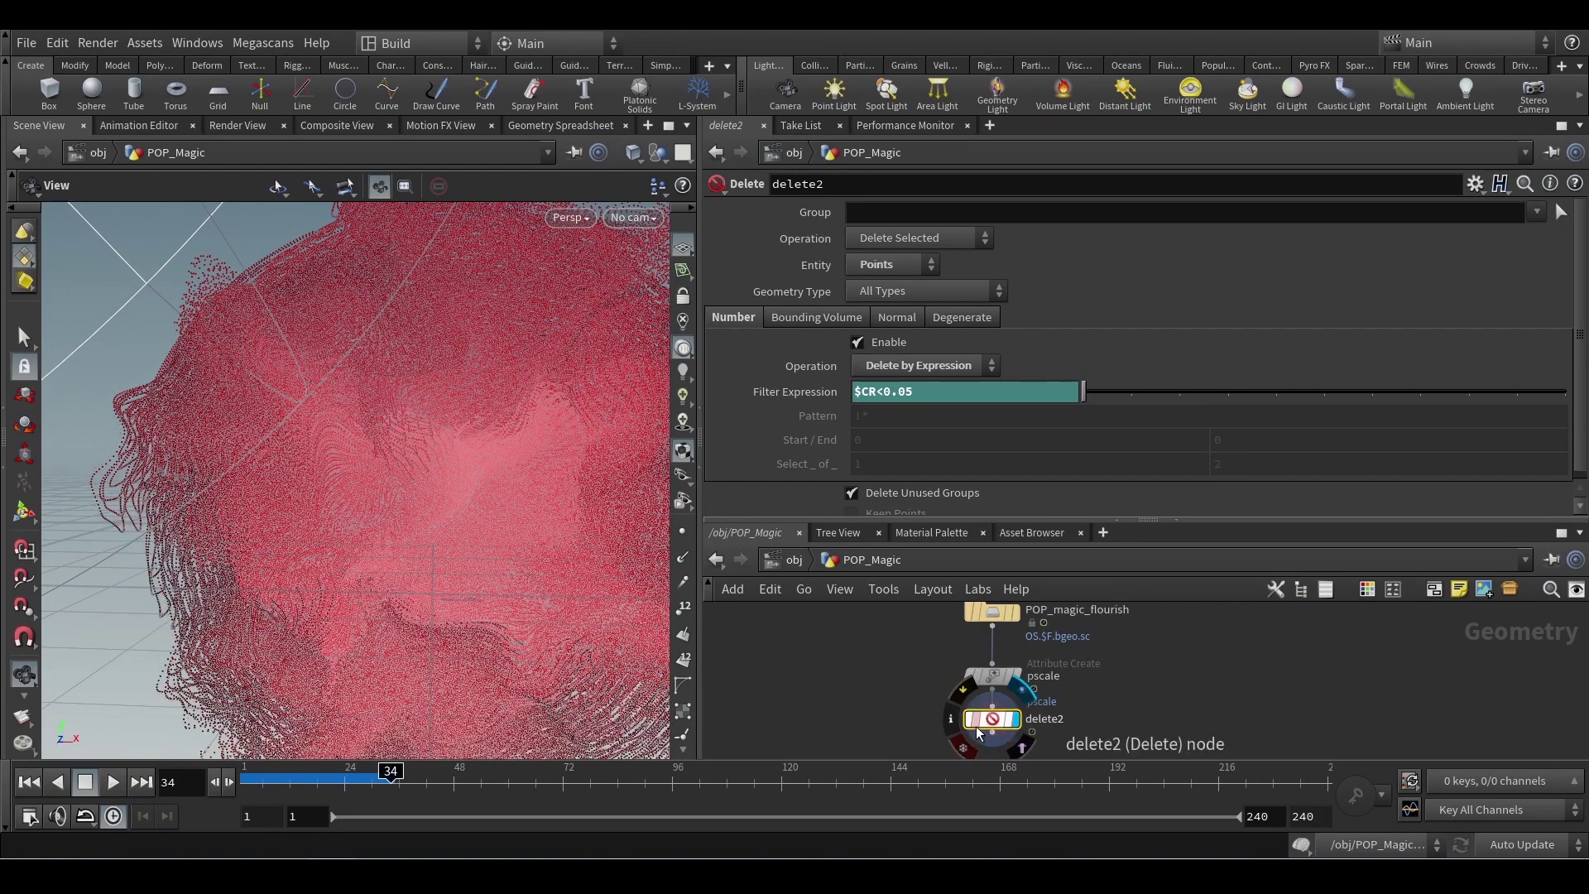
pyautogui.scroll(-4, 1167, 646)
pyautogui.moveTo(1162, 651); pyautogui.dragTo(1137, 680, button='middle')
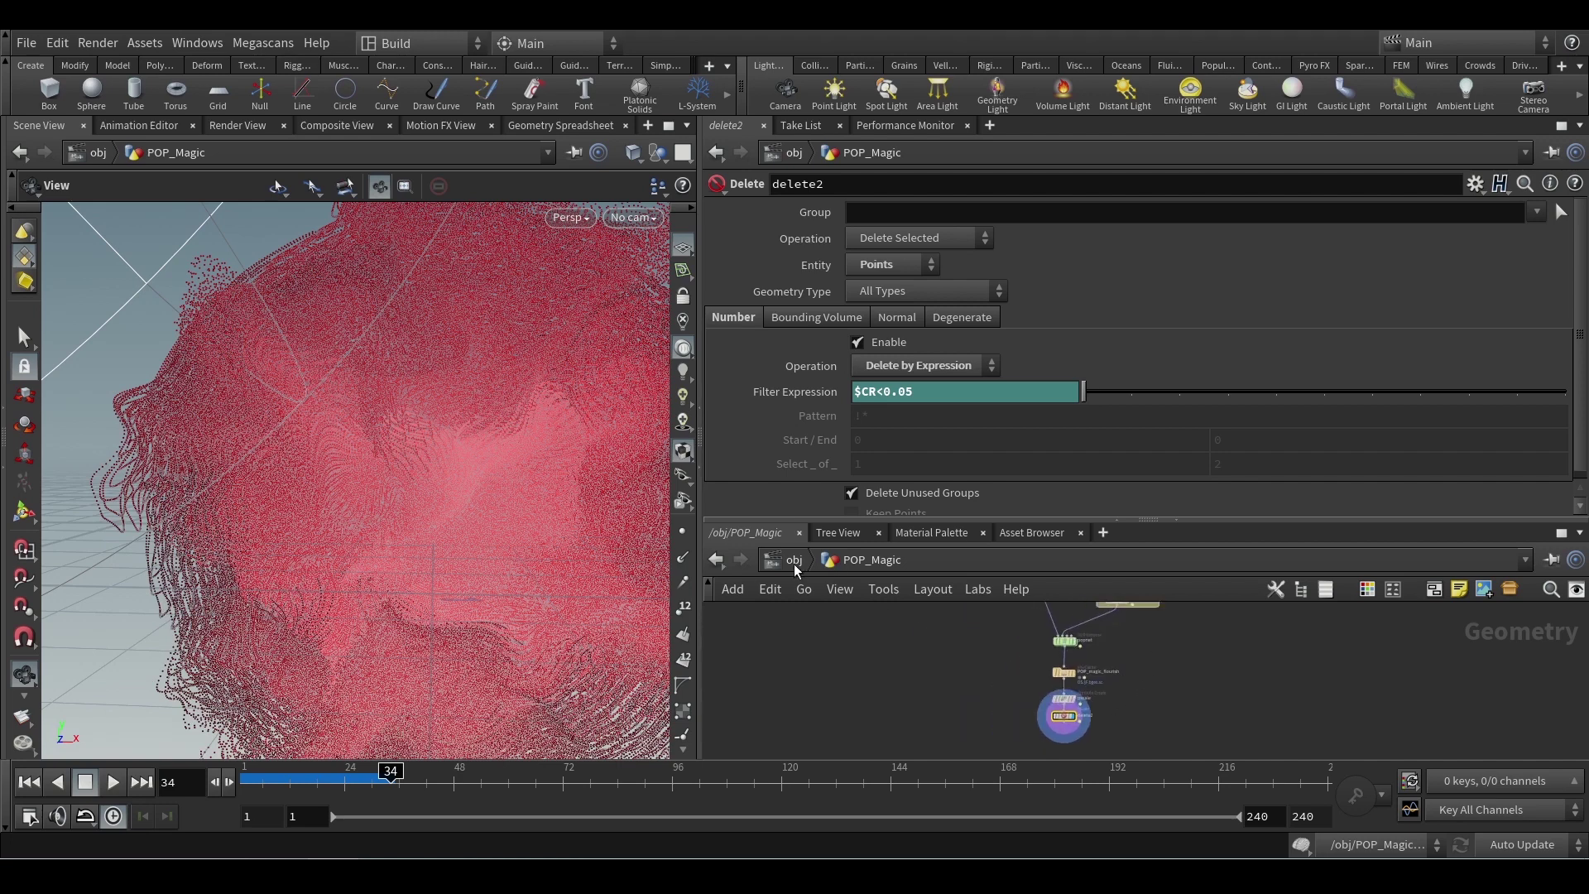
# Go up to the object level and show the finished POP_Magic render, centred and enlarged
pyautogui.click(792, 564)
pyautogui.click(239, 126)
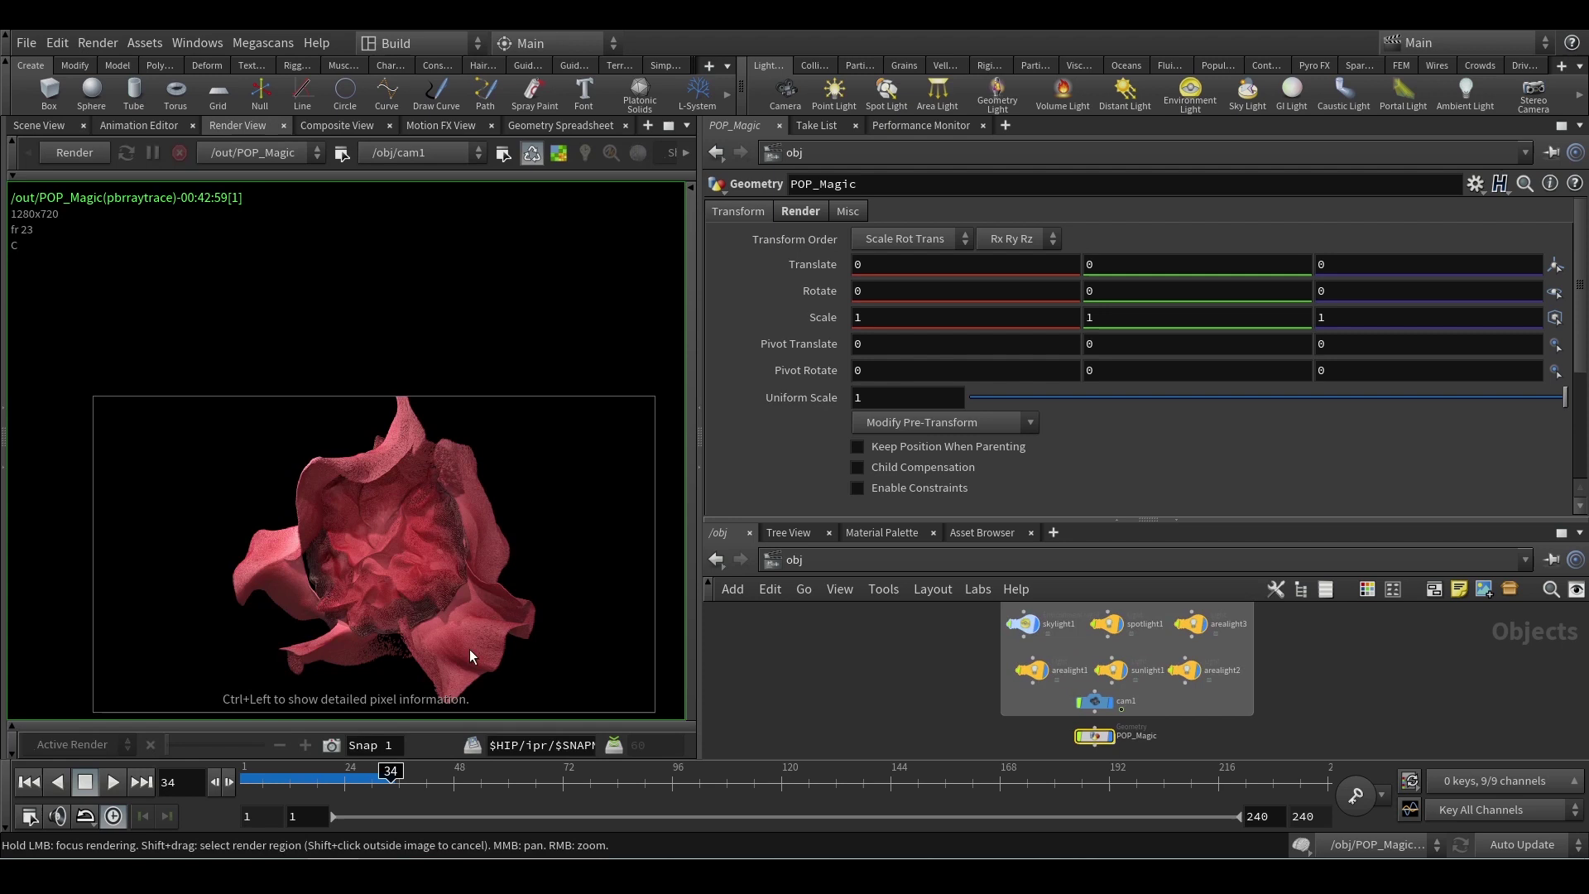
pyautogui.moveTo(435, 472); pyautogui.dragTo(420, 391, button='middle')
pyautogui.scroll(2, 415, 418)
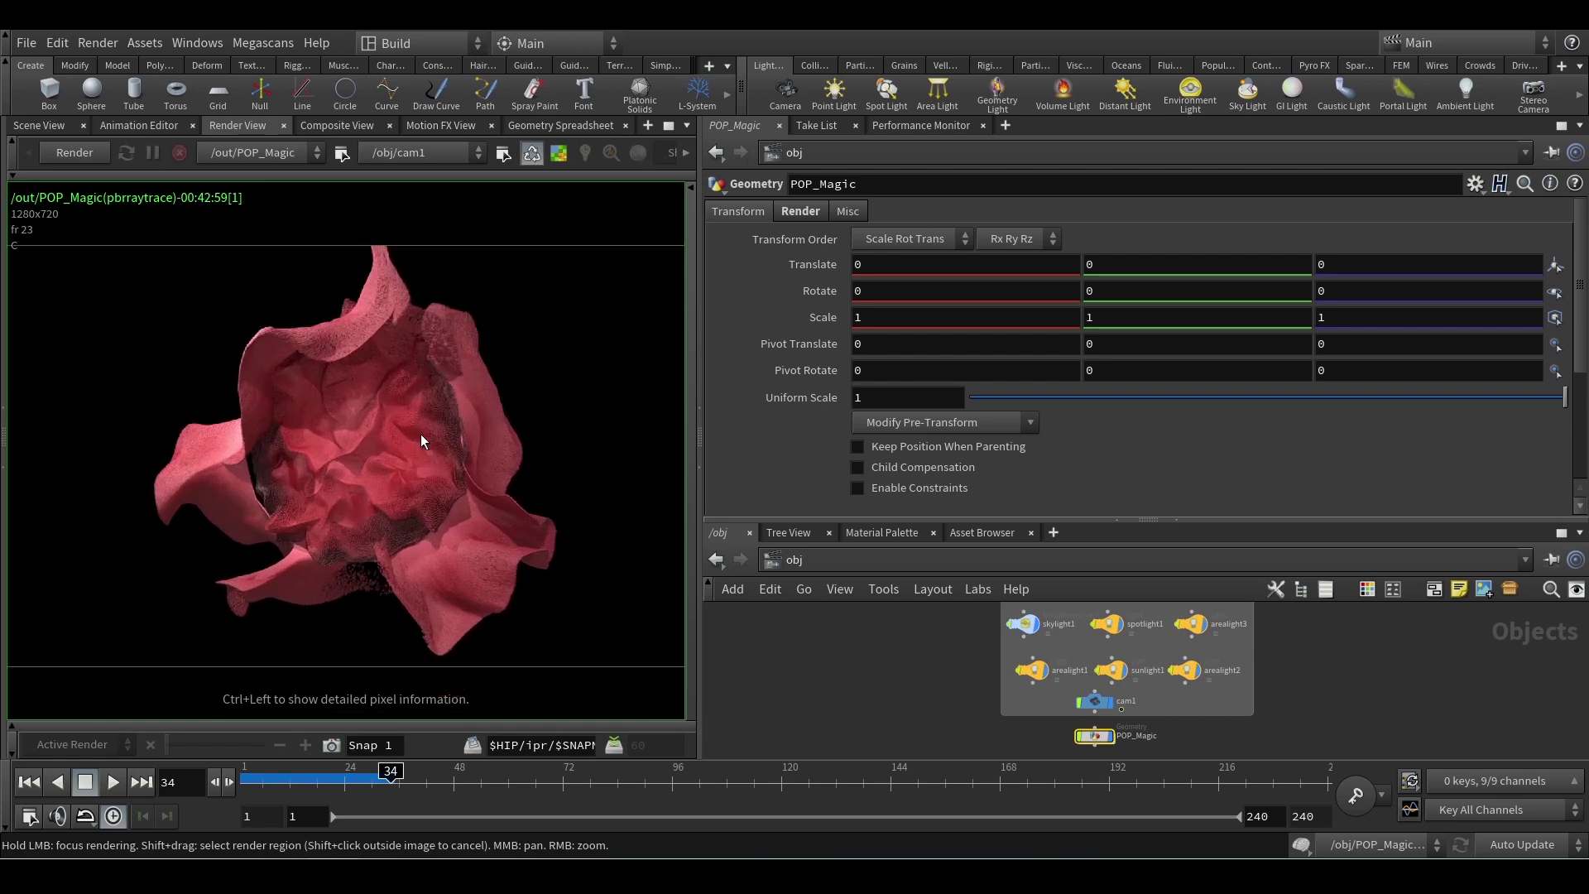
# Open the POP_Magic Mantra node in the out network and compare its sampling and noise settings with the render's fine grain
pyautogui.click(882, 531)
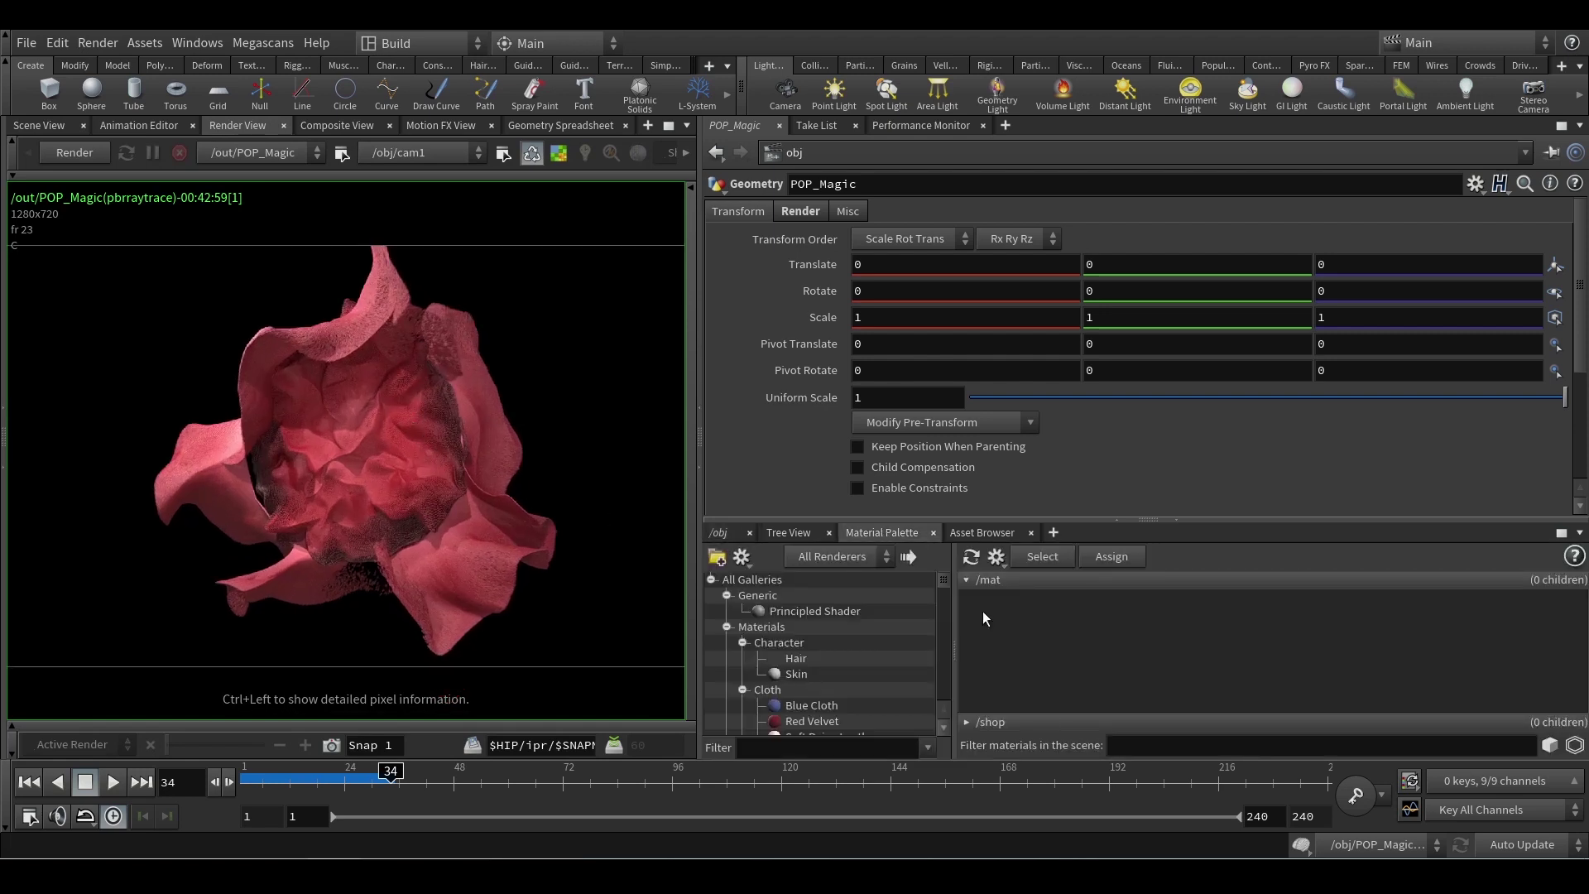
pyautogui.click(719, 532)
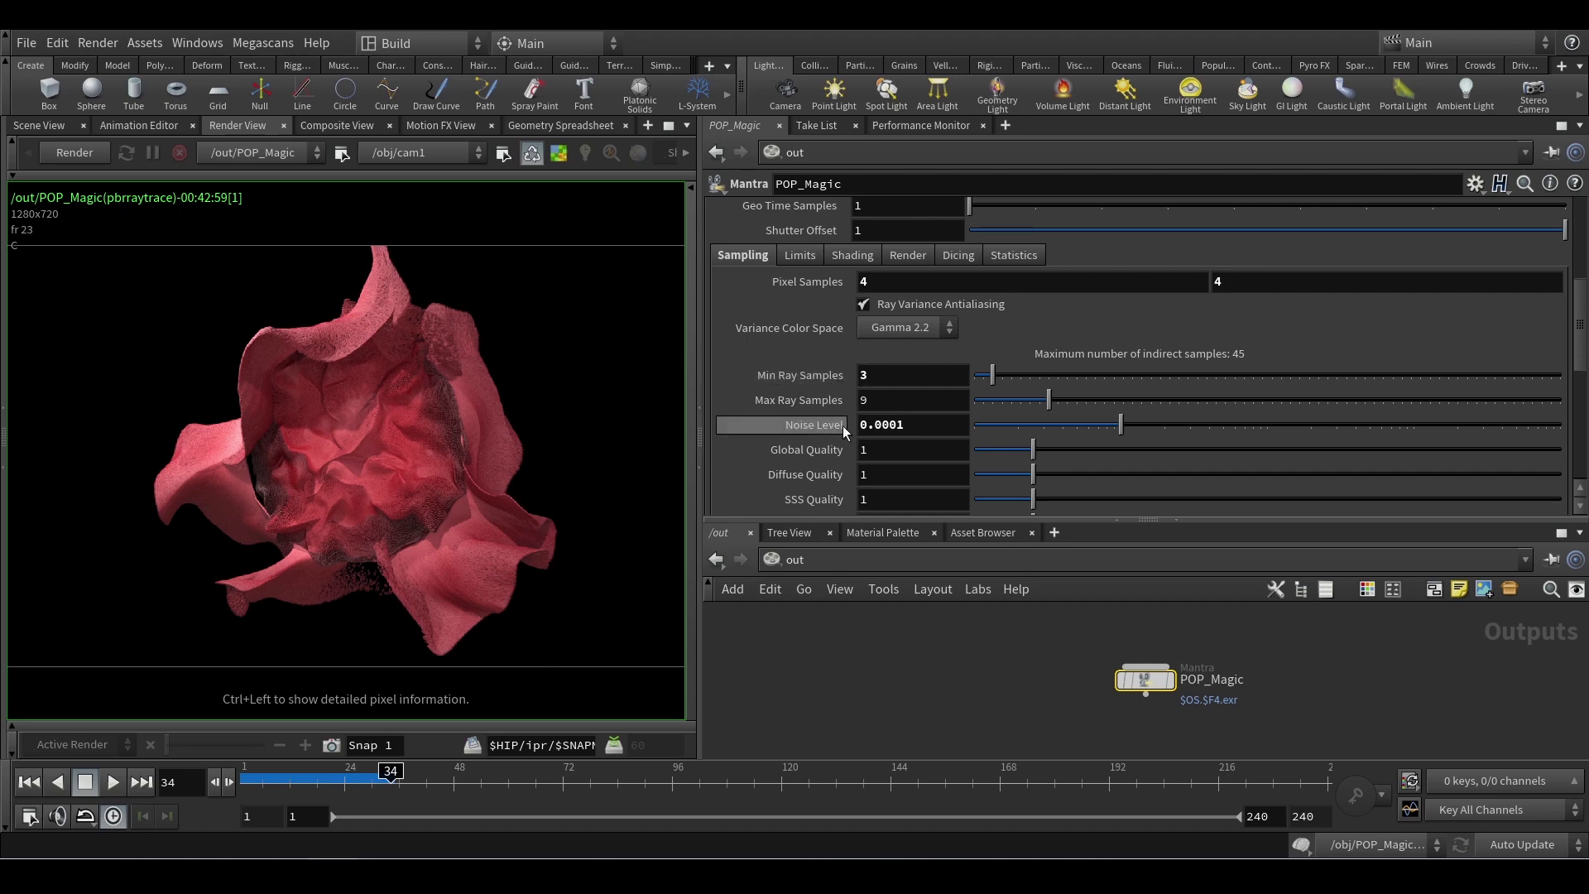
pyautogui.scroll(5, 285, 515)
pyautogui.scroll(6, 331, 505)
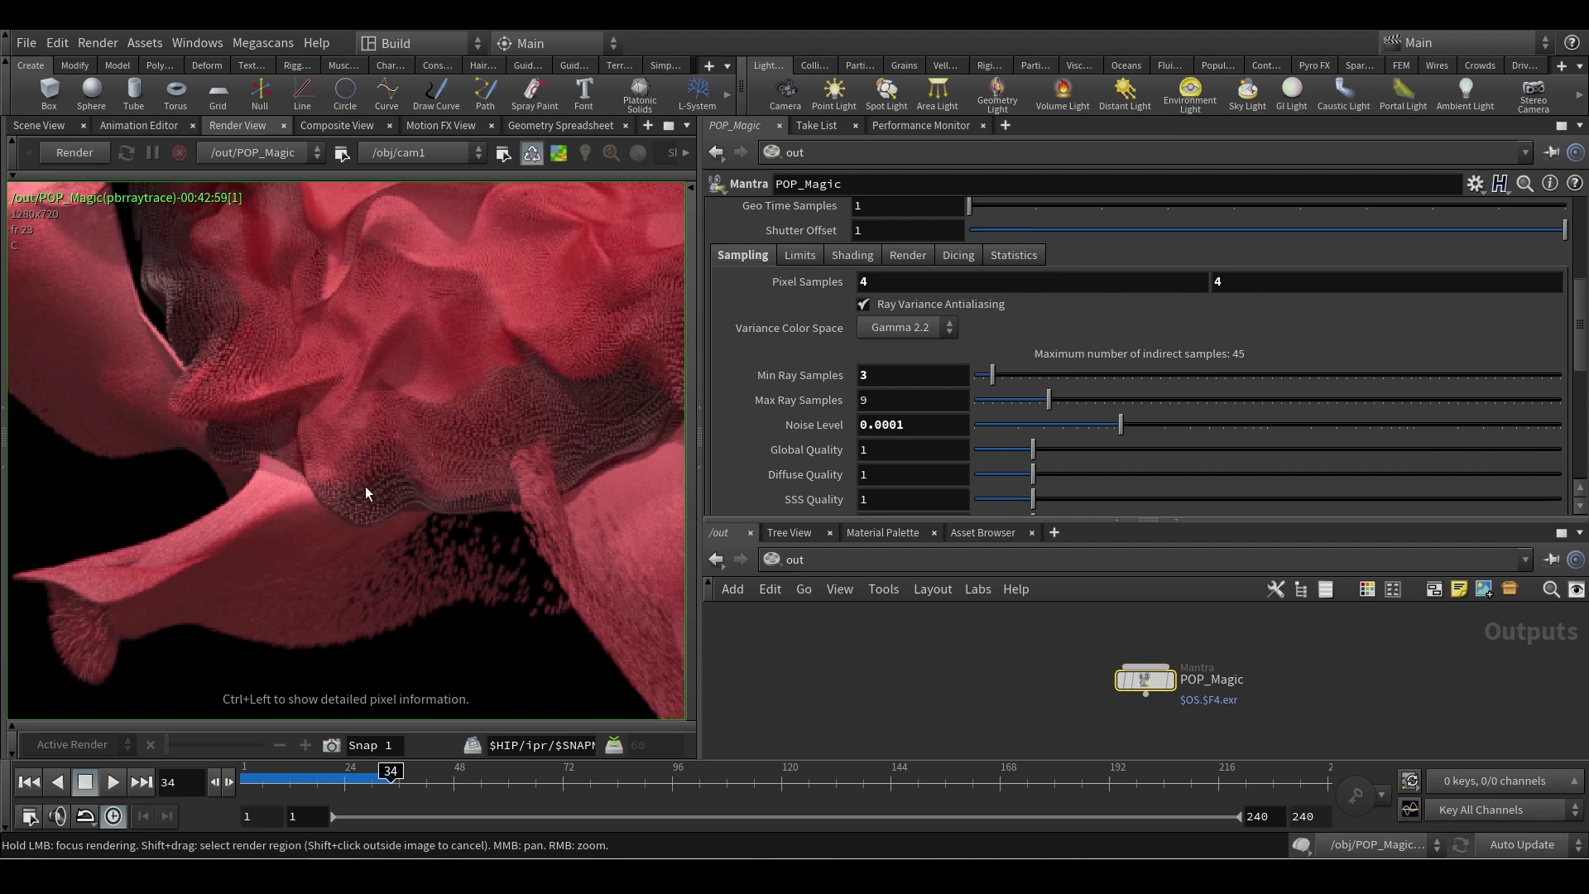
pyautogui.scroll(4, 438, 542)
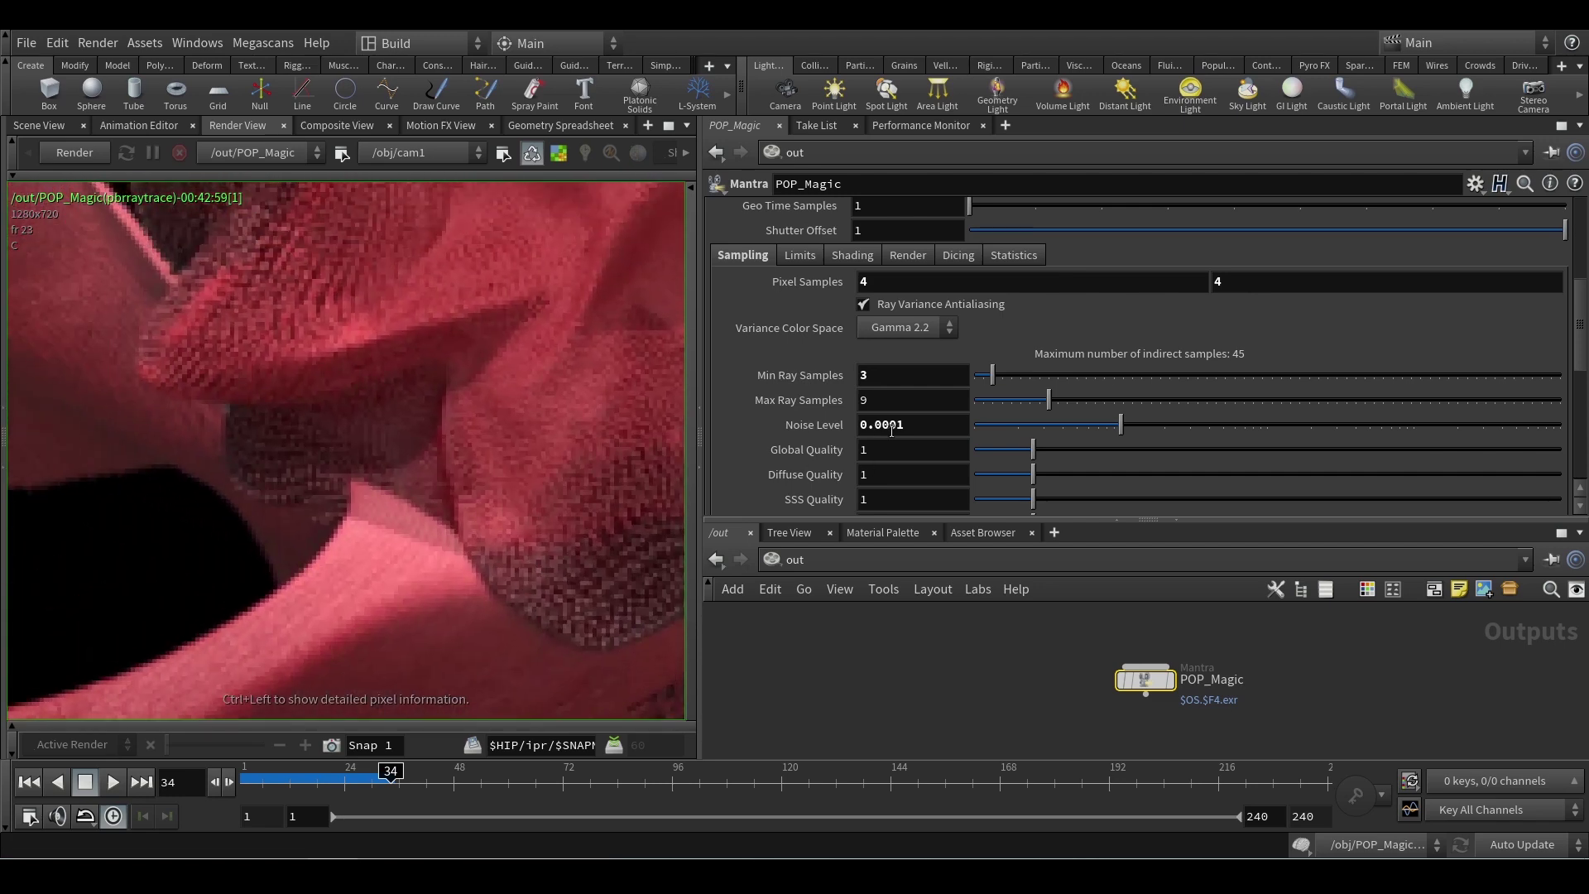
# Examine the outer petal edges of the render up close alongside the Mantra node's motion blur settings
pyautogui.scroll(-8, 452, 485)
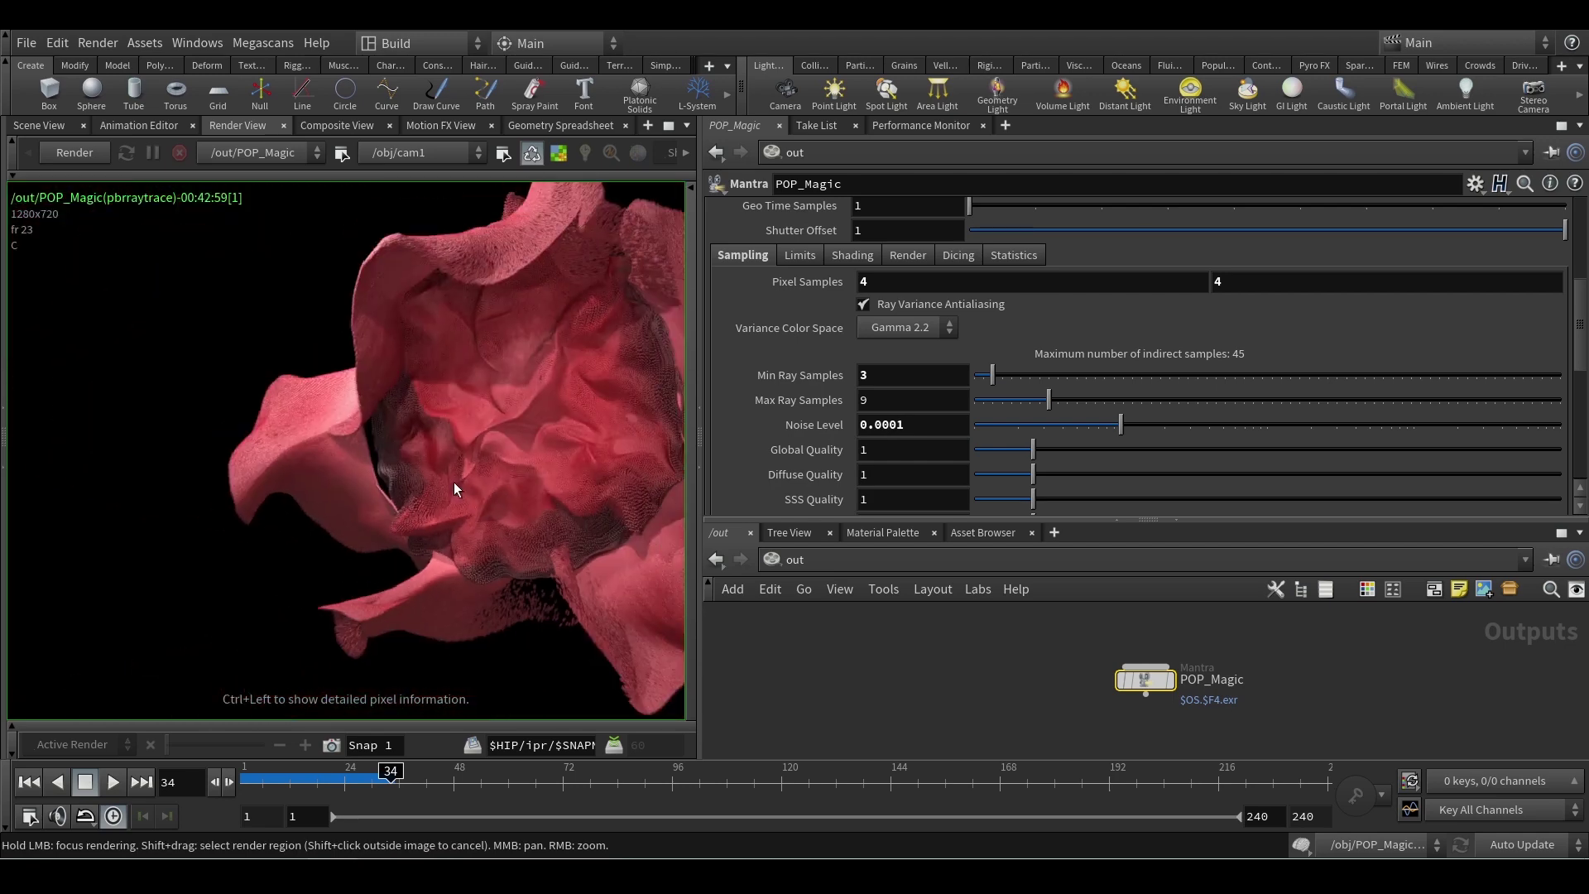
pyautogui.scroll(8, 300, 485)
pyautogui.scroll(5, 872, 341)
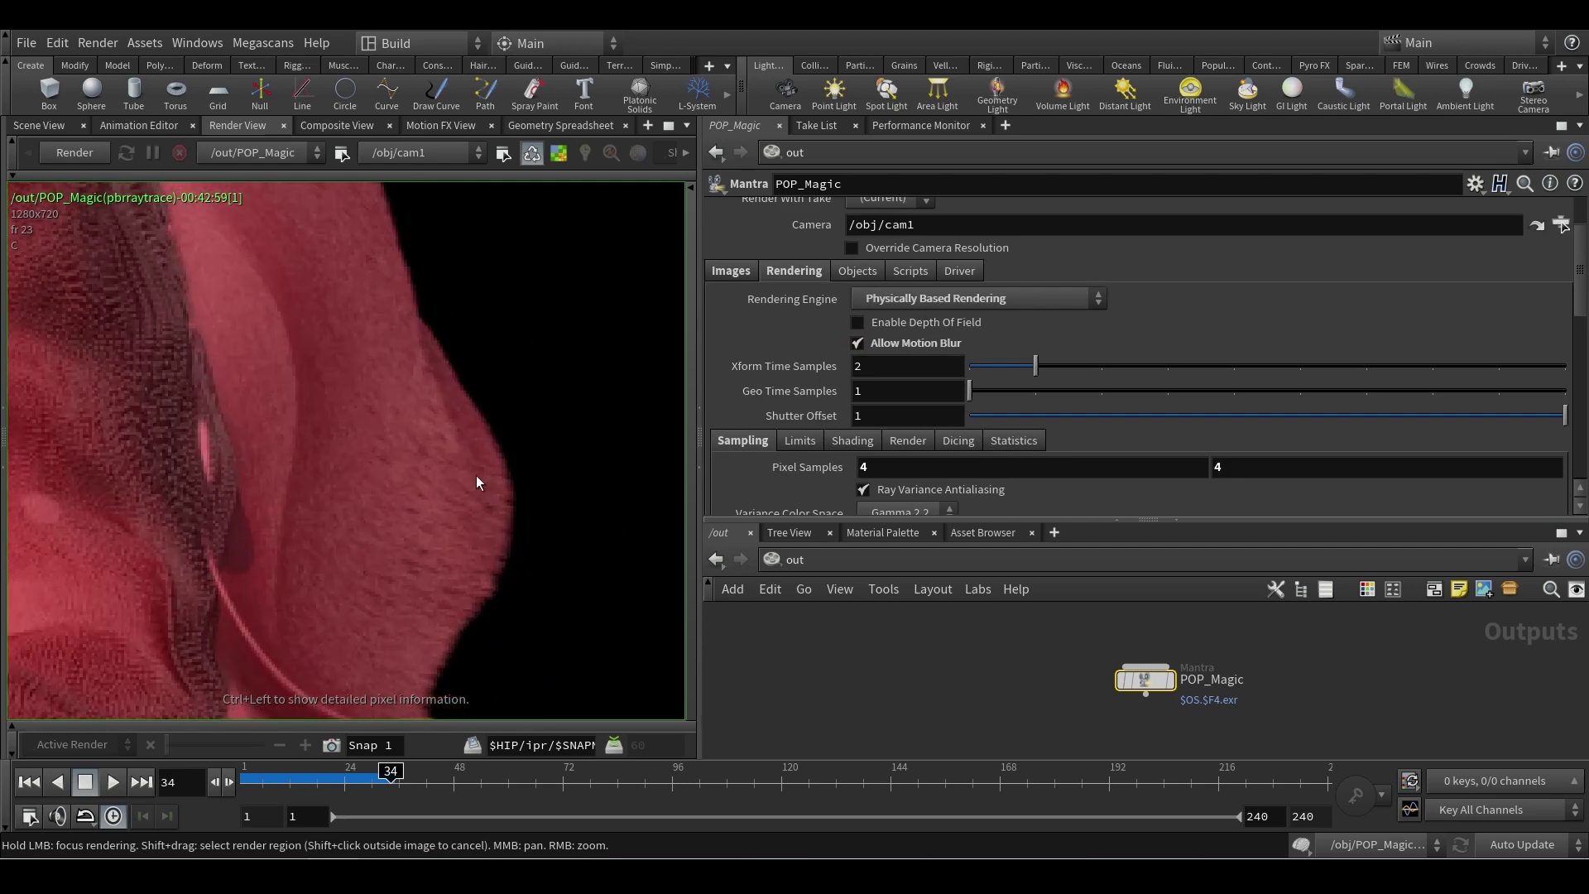
# Show the whole flower render again in the render view
pyautogui.scroll(-8, 396, 441)
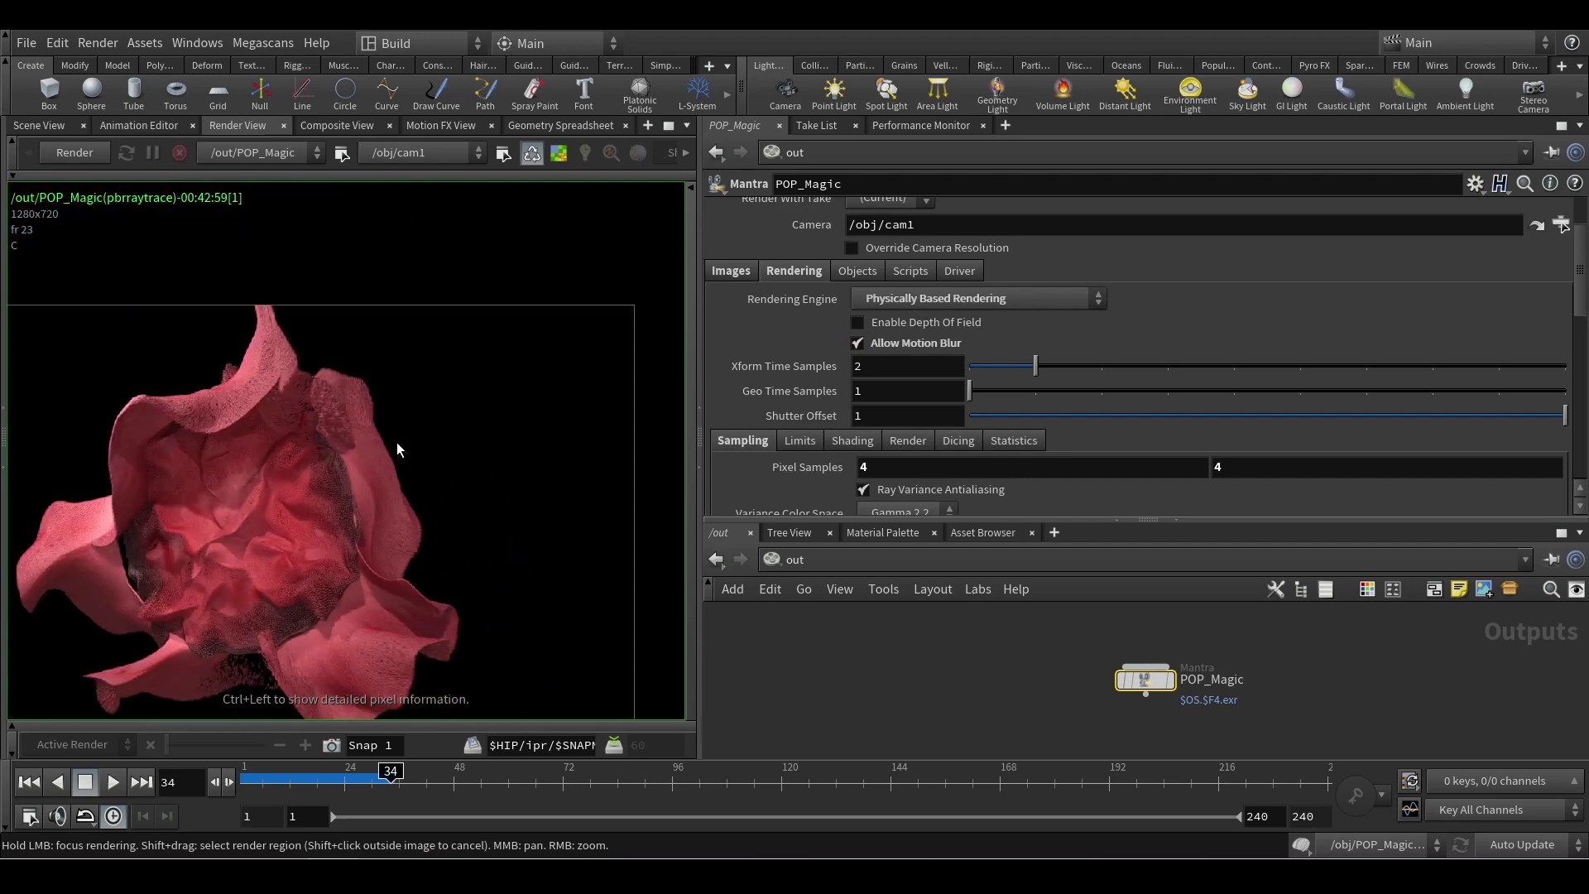
pyautogui.scroll(3, 1349, 292)
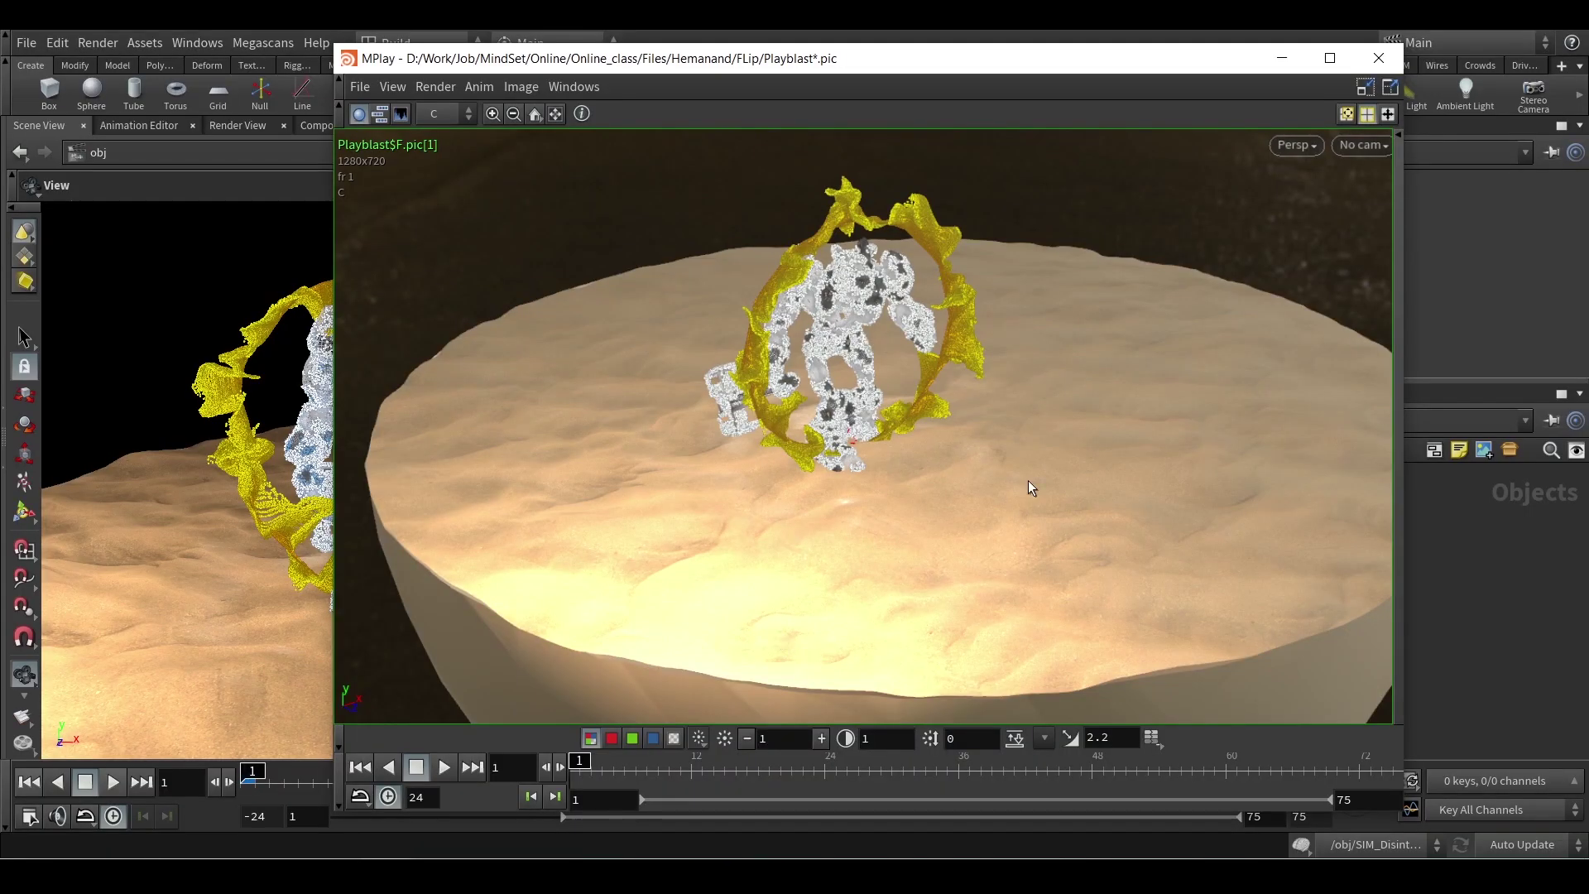
# Play the Playblast sequence in MPlay, then step through frames 44 and 65 towards the end to review the character's portal walk
pyautogui.click(449, 770)
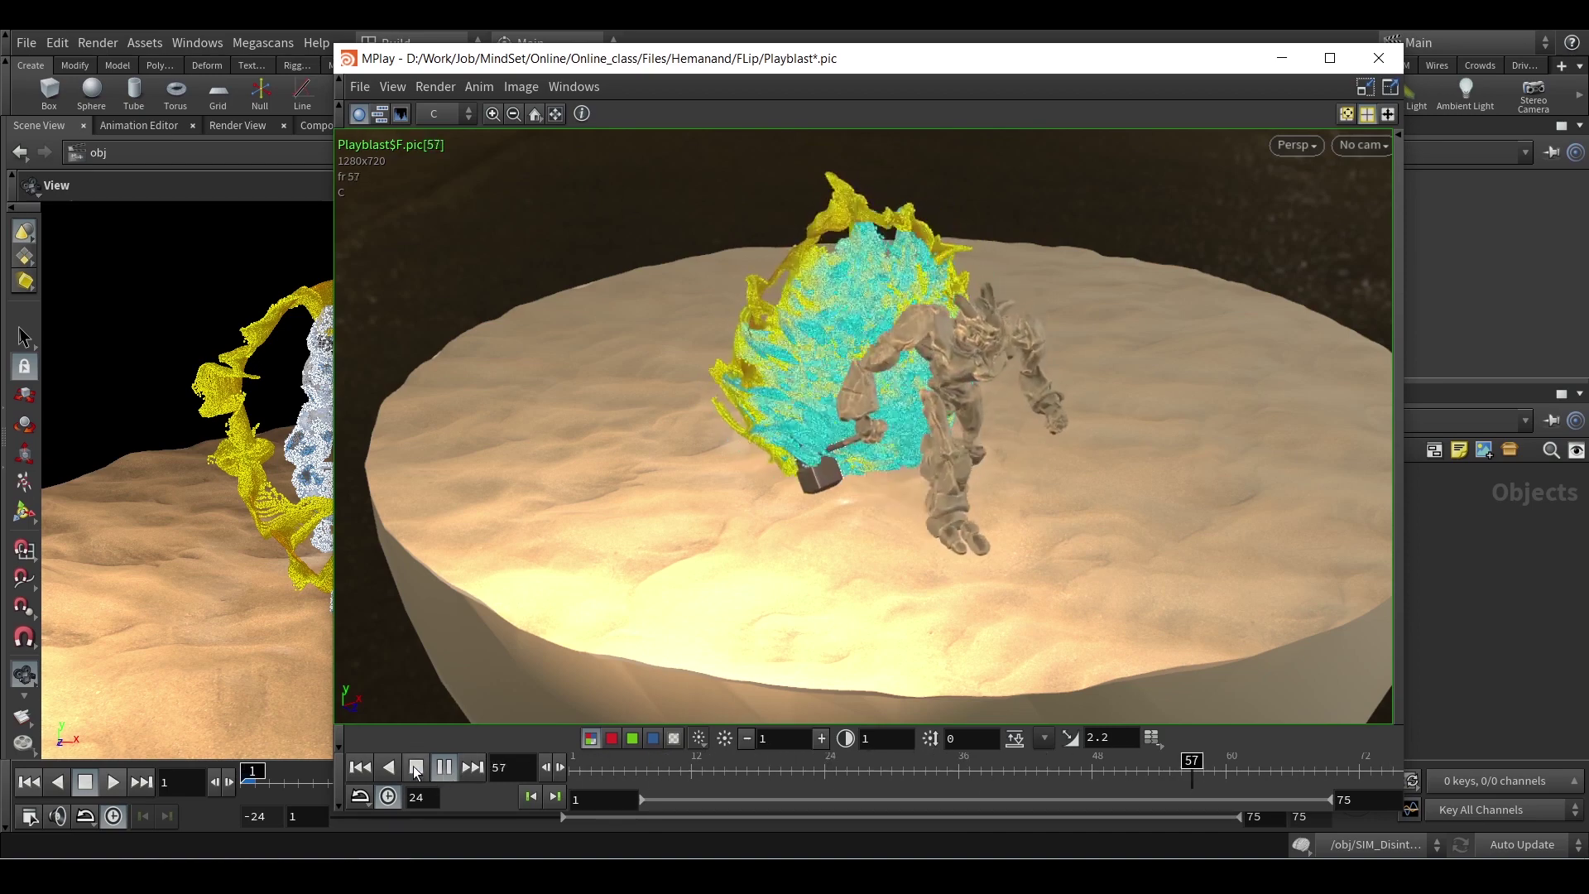
pyautogui.click(416, 771)
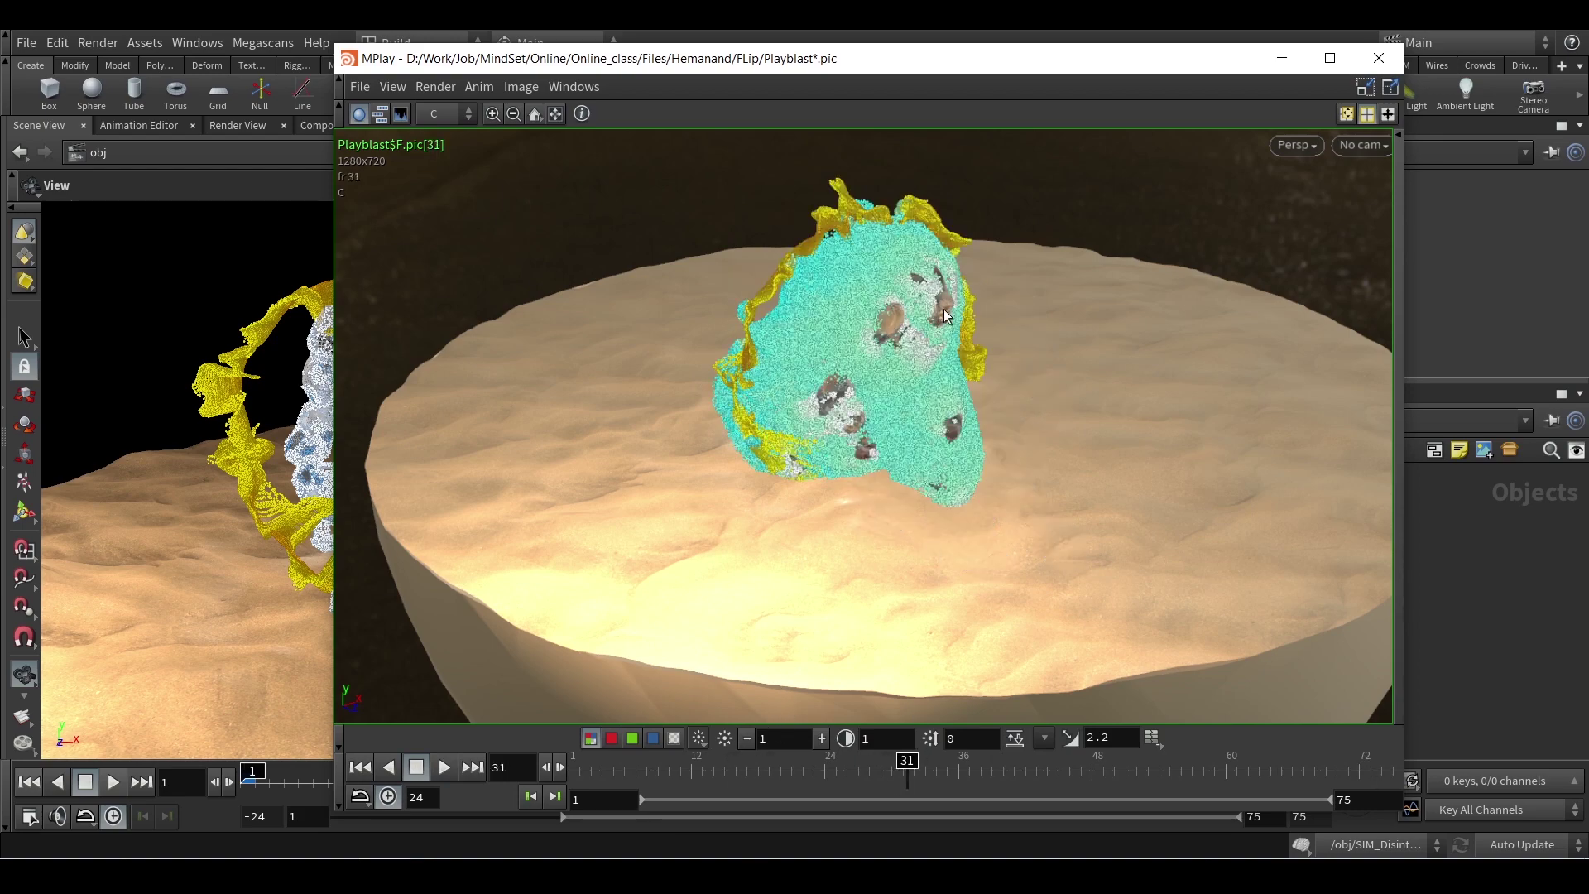
pyautogui.moveTo(907, 761); pyautogui.dragTo(1045, 760)
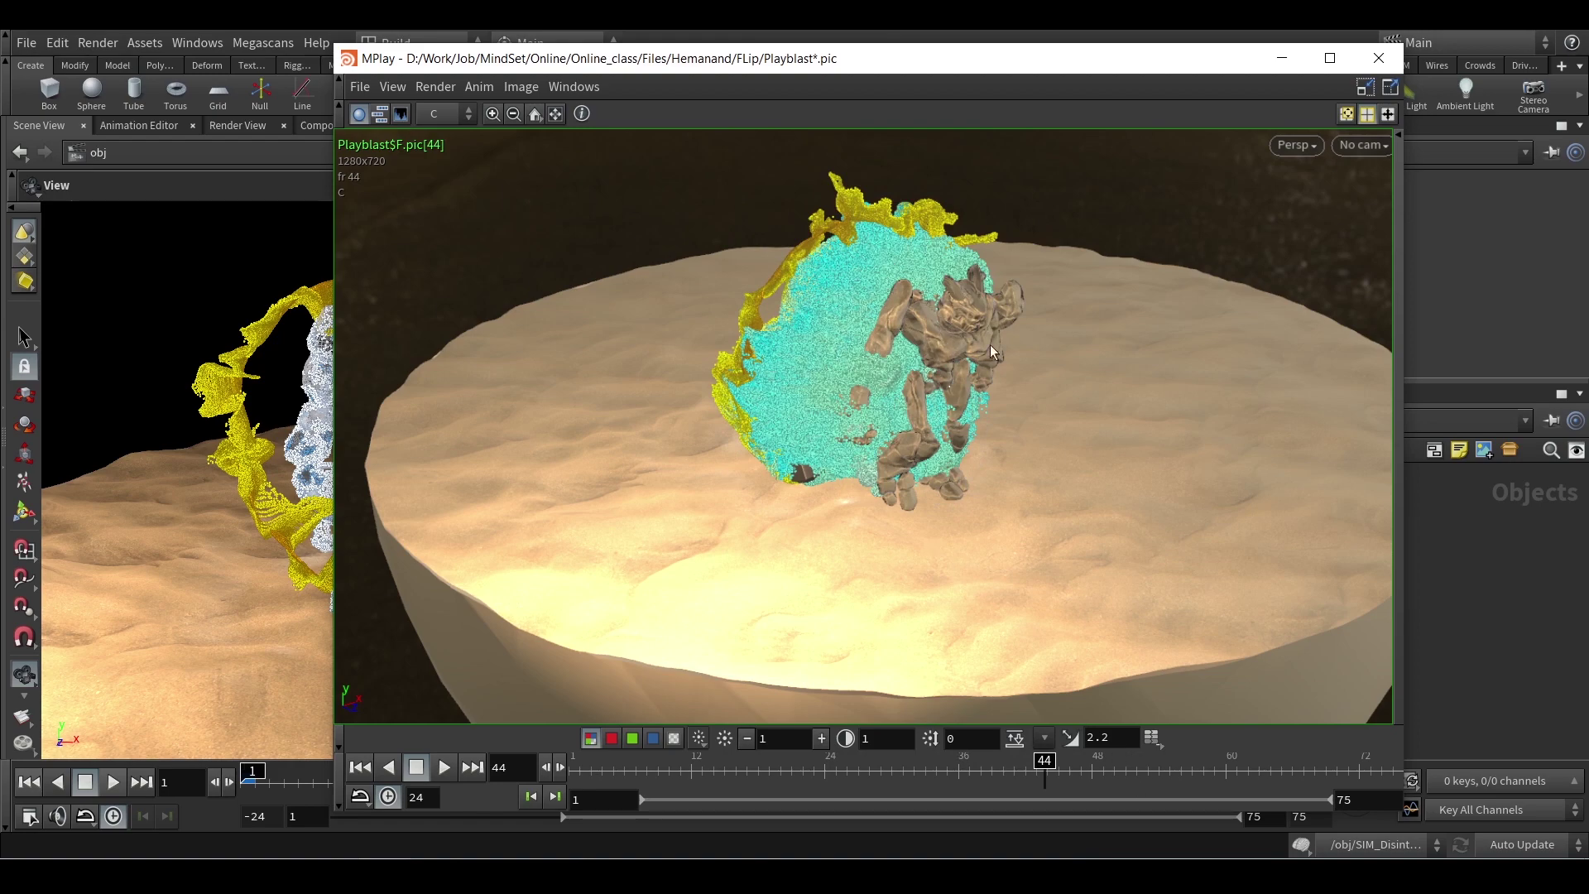
pyautogui.moveTo(1044, 762); pyautogui.dragTo(1278, 760)
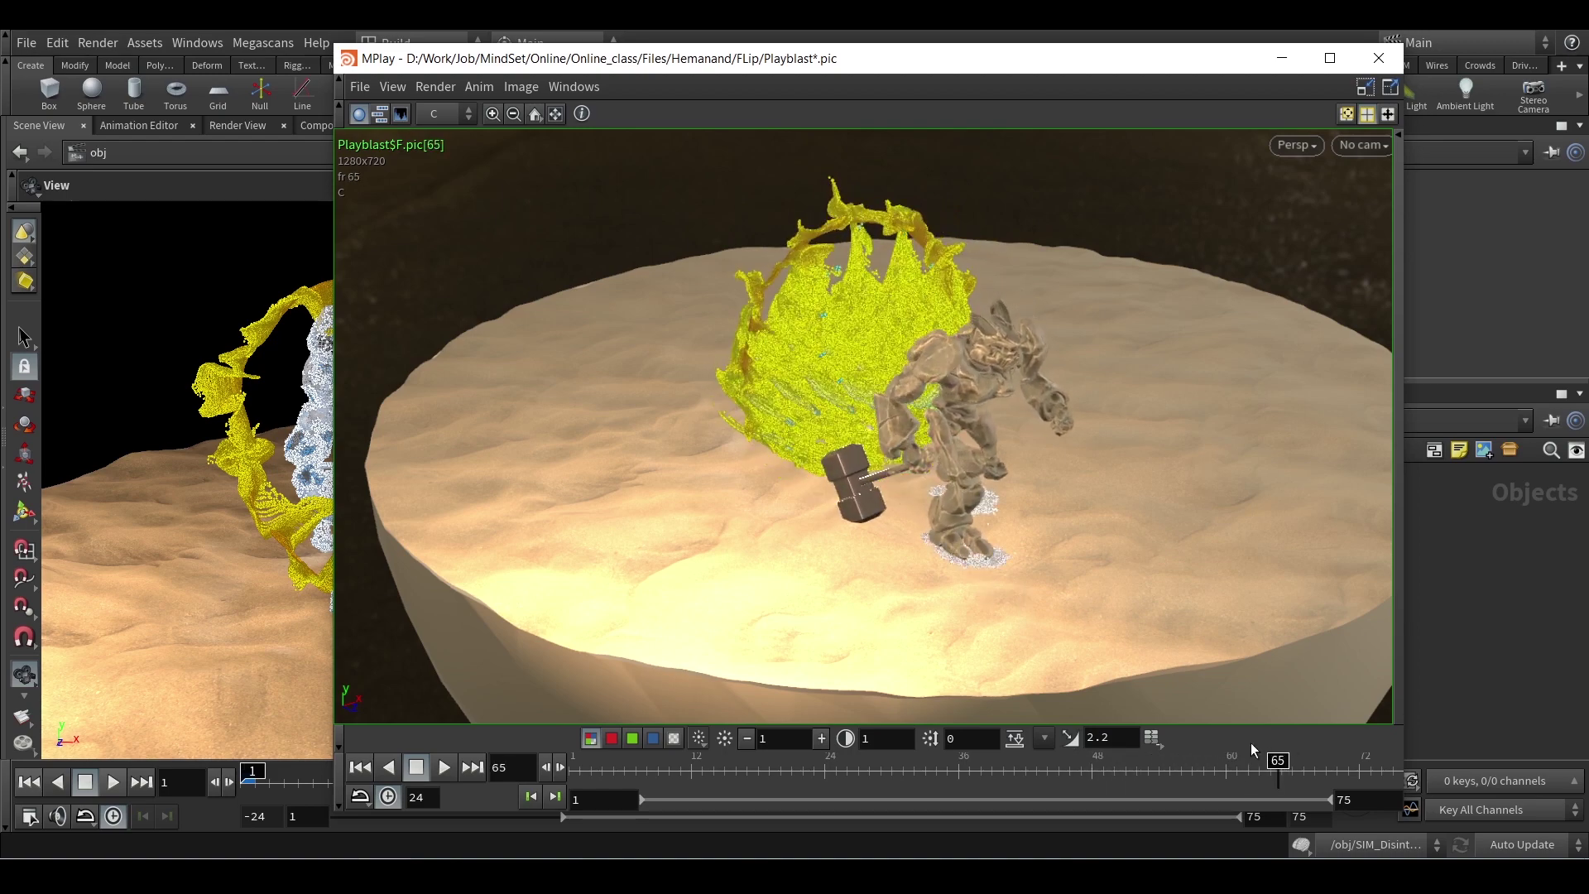
pyautogui.moveTo(1279, 760); pyautogui.dragTo(1395, 760)
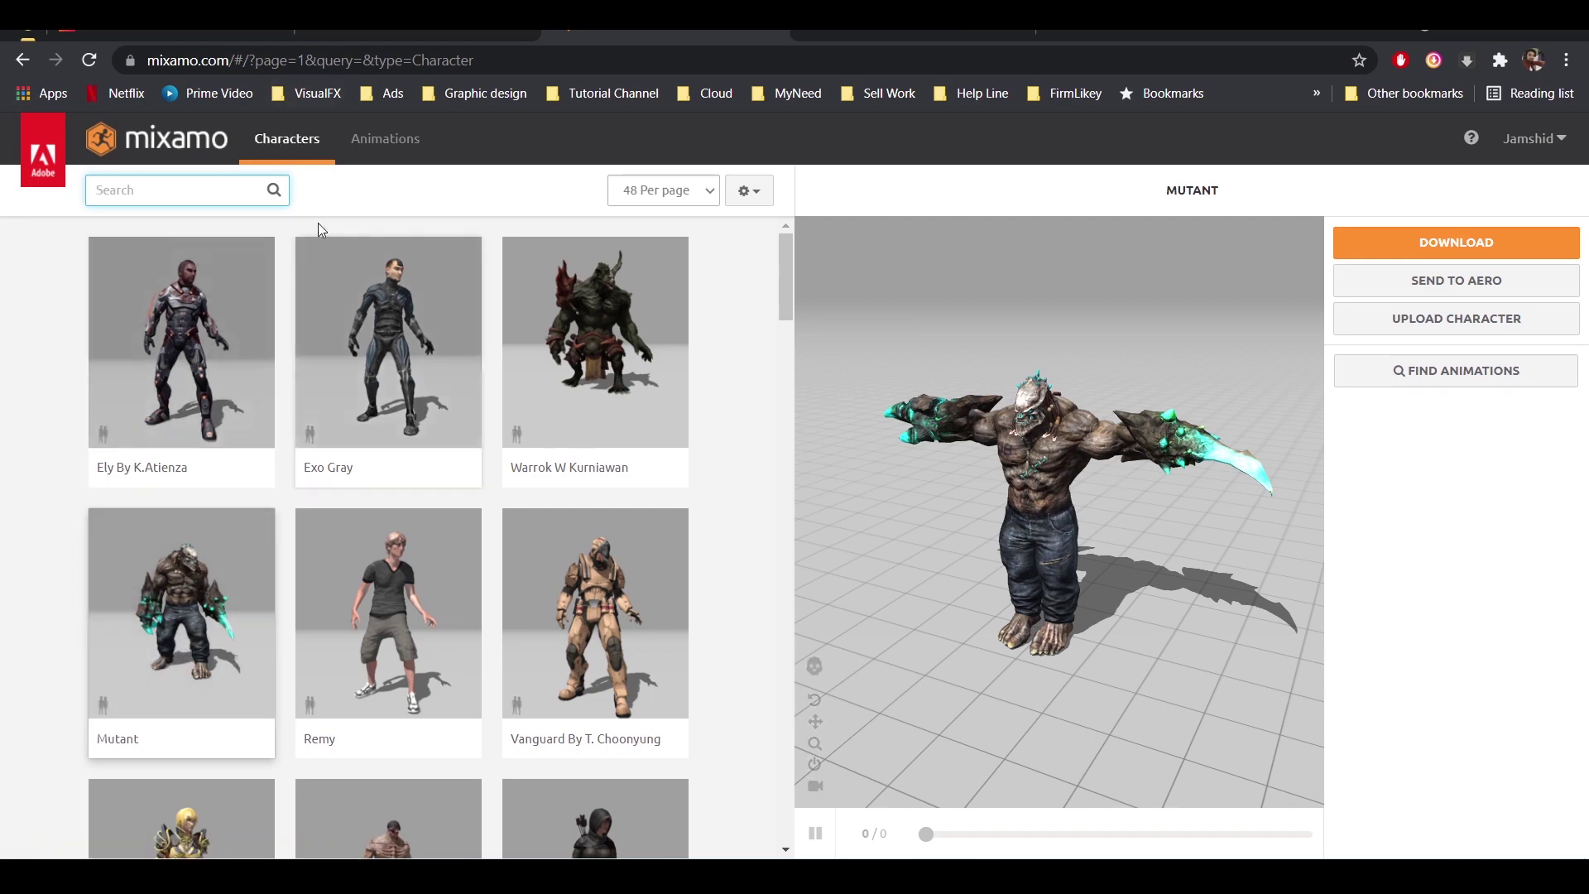
# On the Mixamo site, show the animation library and check the download settings for the Mutant character without downloading it
pyautogui.click(371, 144)
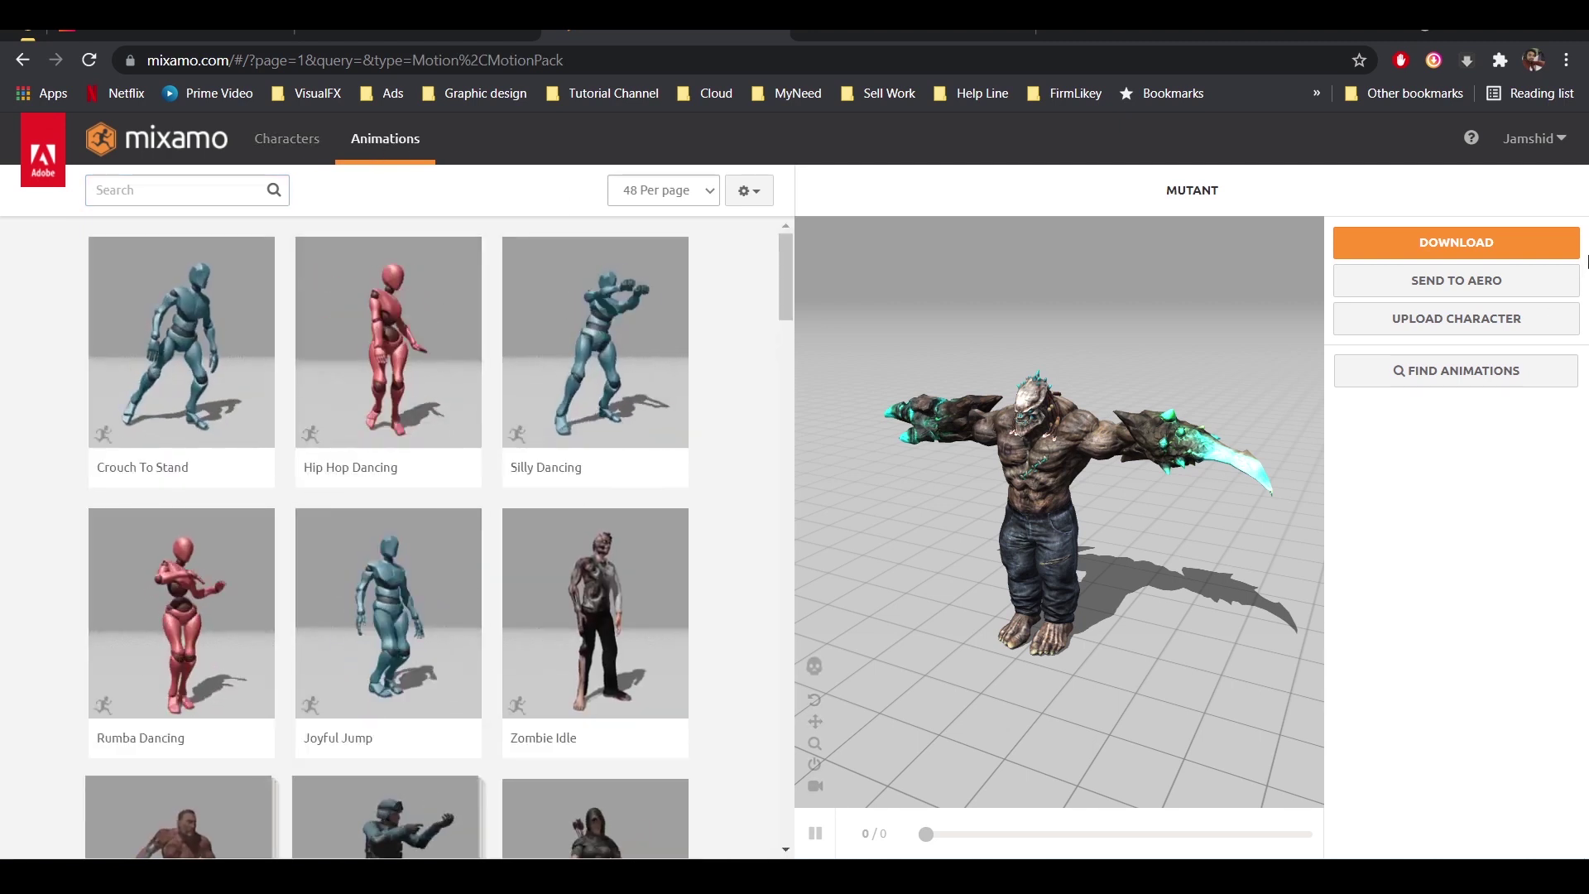
pyautogui.click(1504, 257)
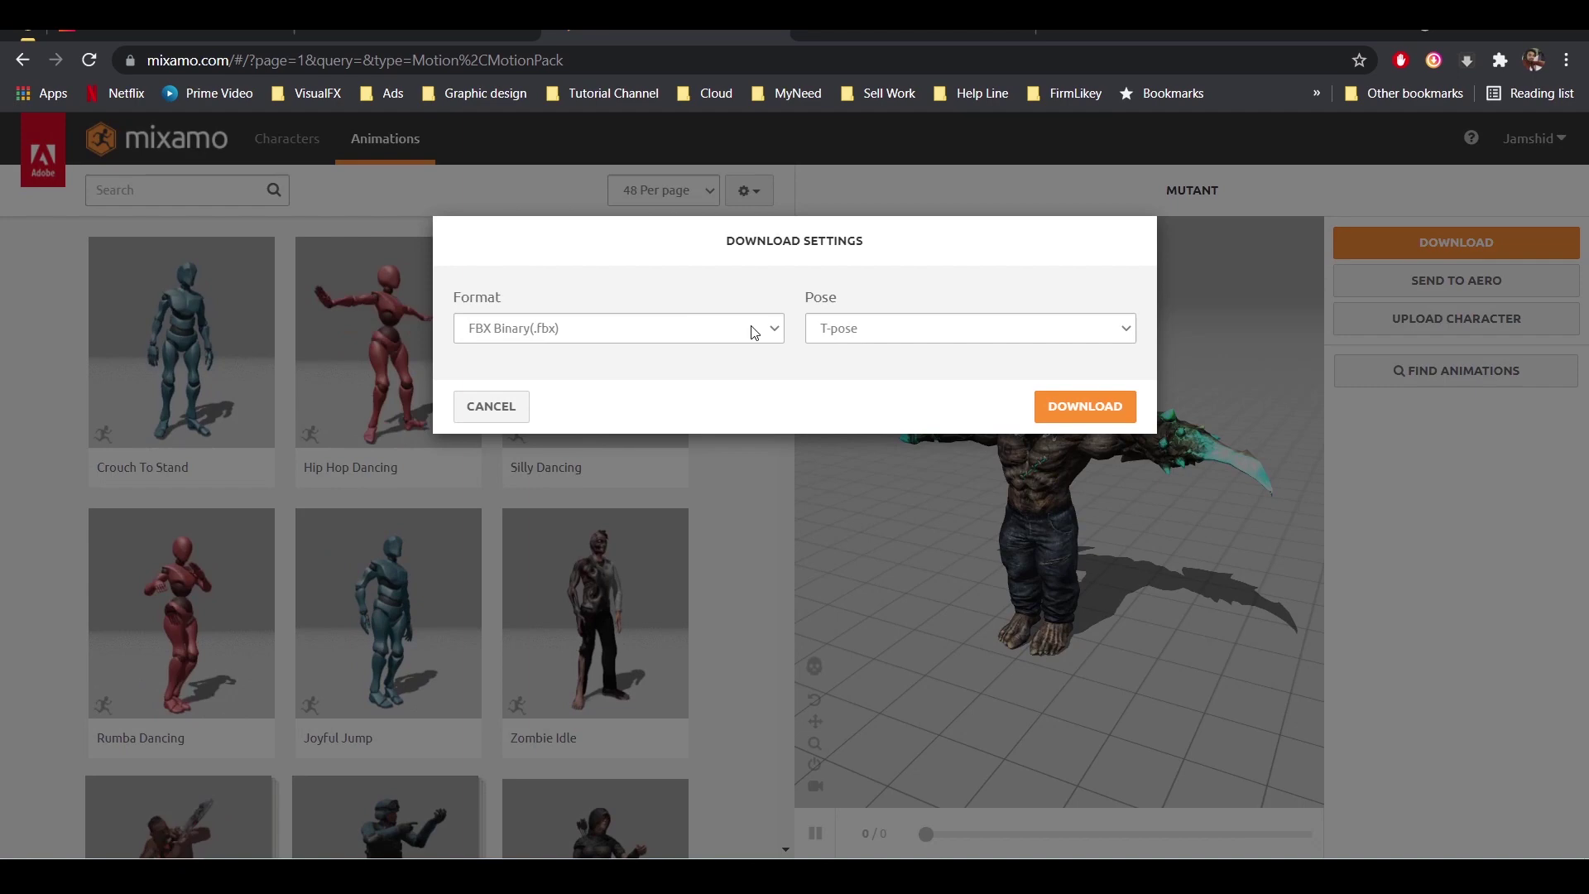
pyautogui.click(519, 410)
# Apply the Hip Hop Dancing animation to the Mutant character and check the available frame rates in its download settings
pyautogui.click(364, 370)
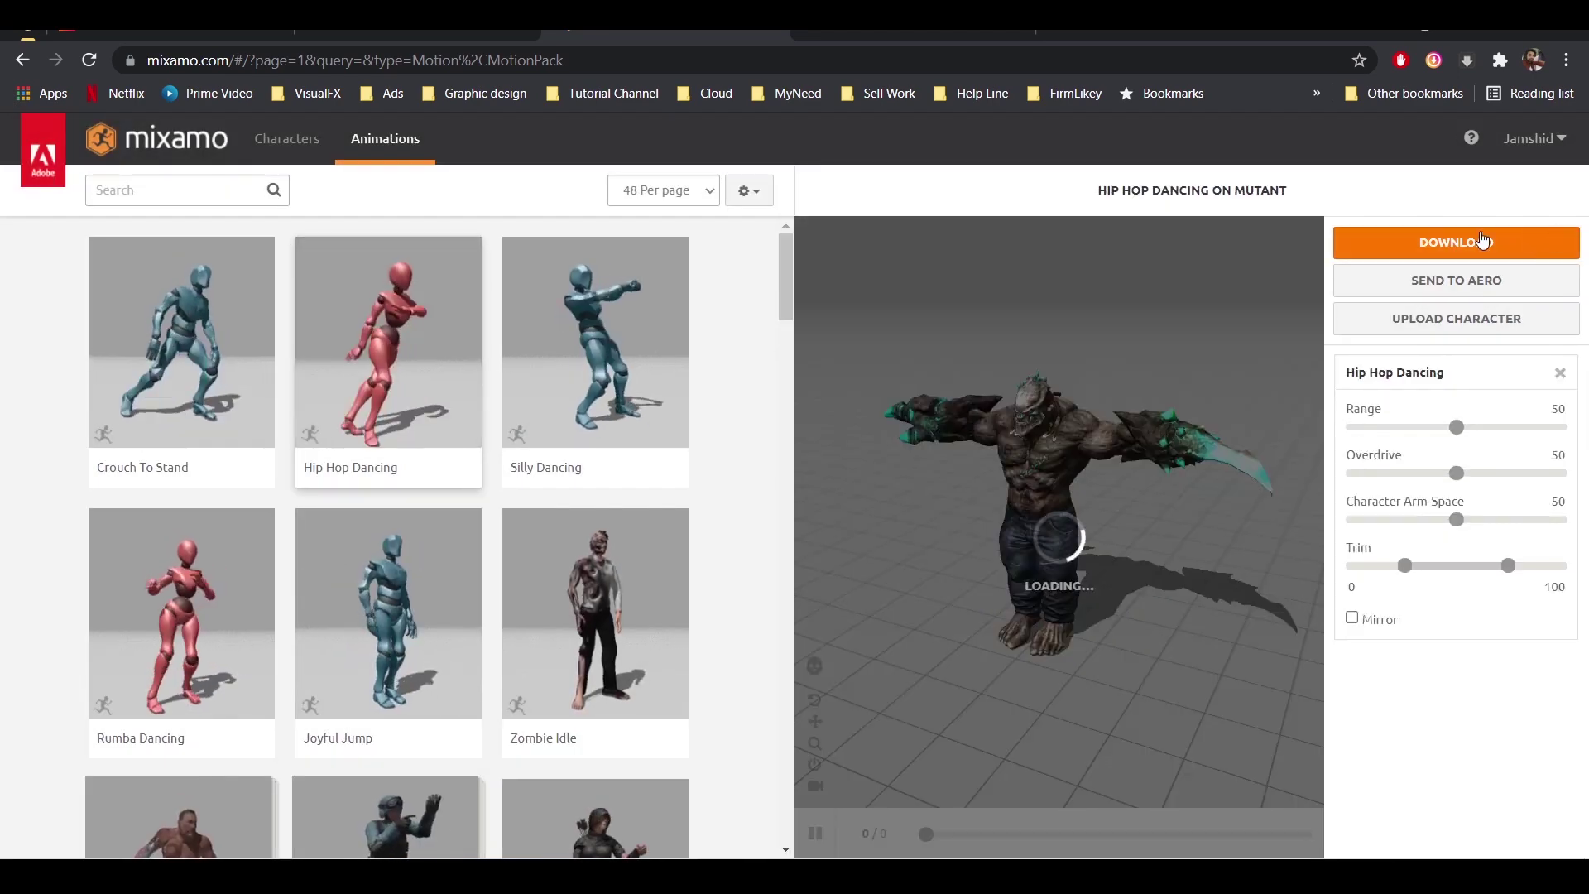
pyautogui.click(1456, 242)
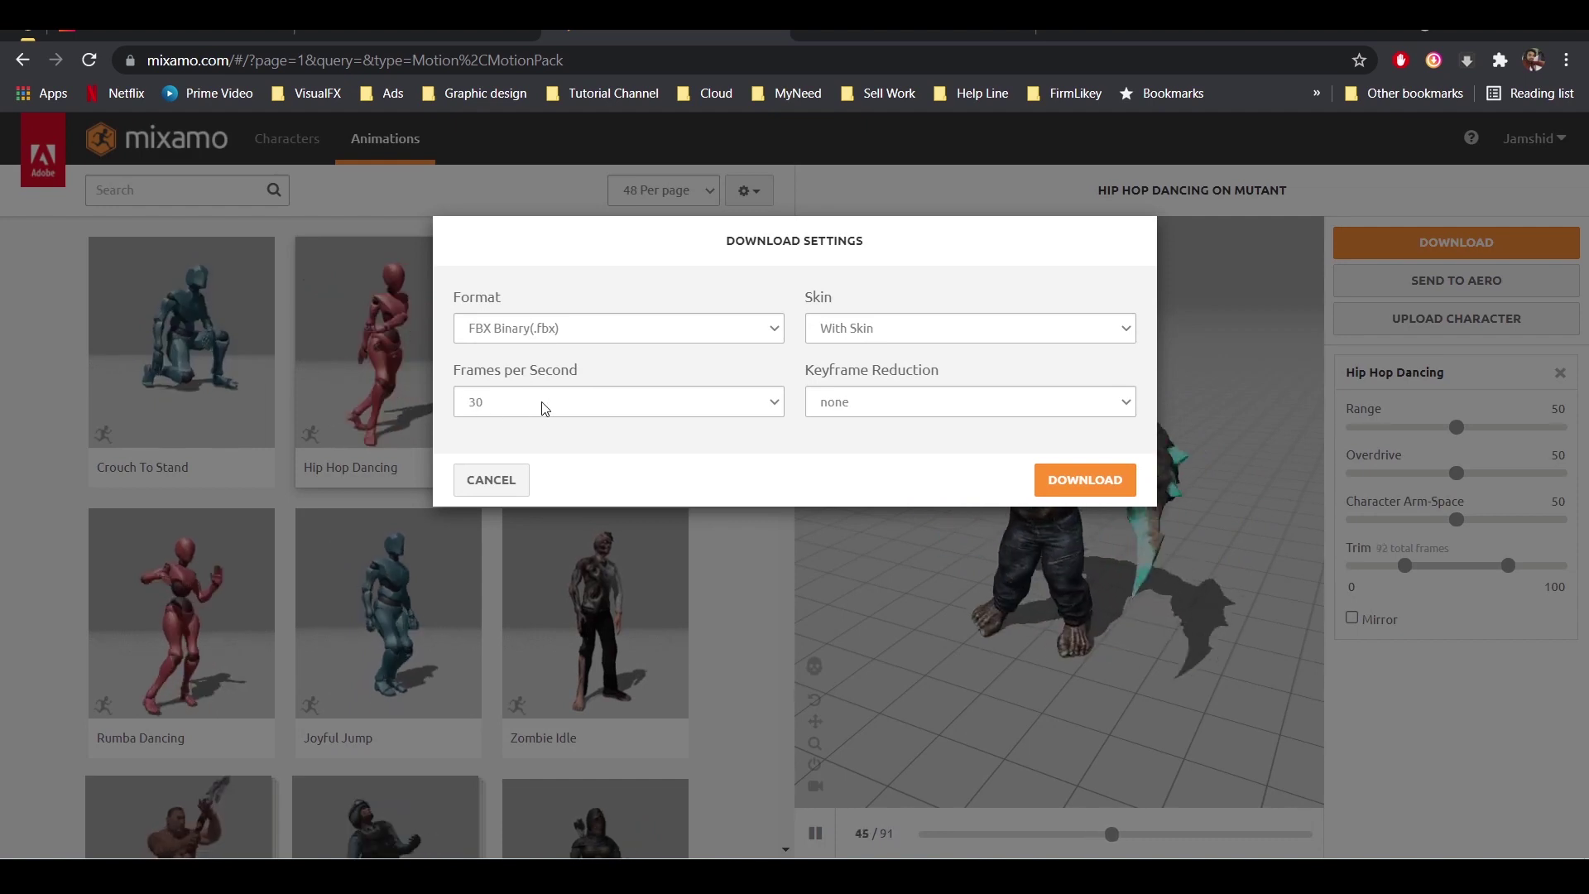
pyautogui.click(783, 403)
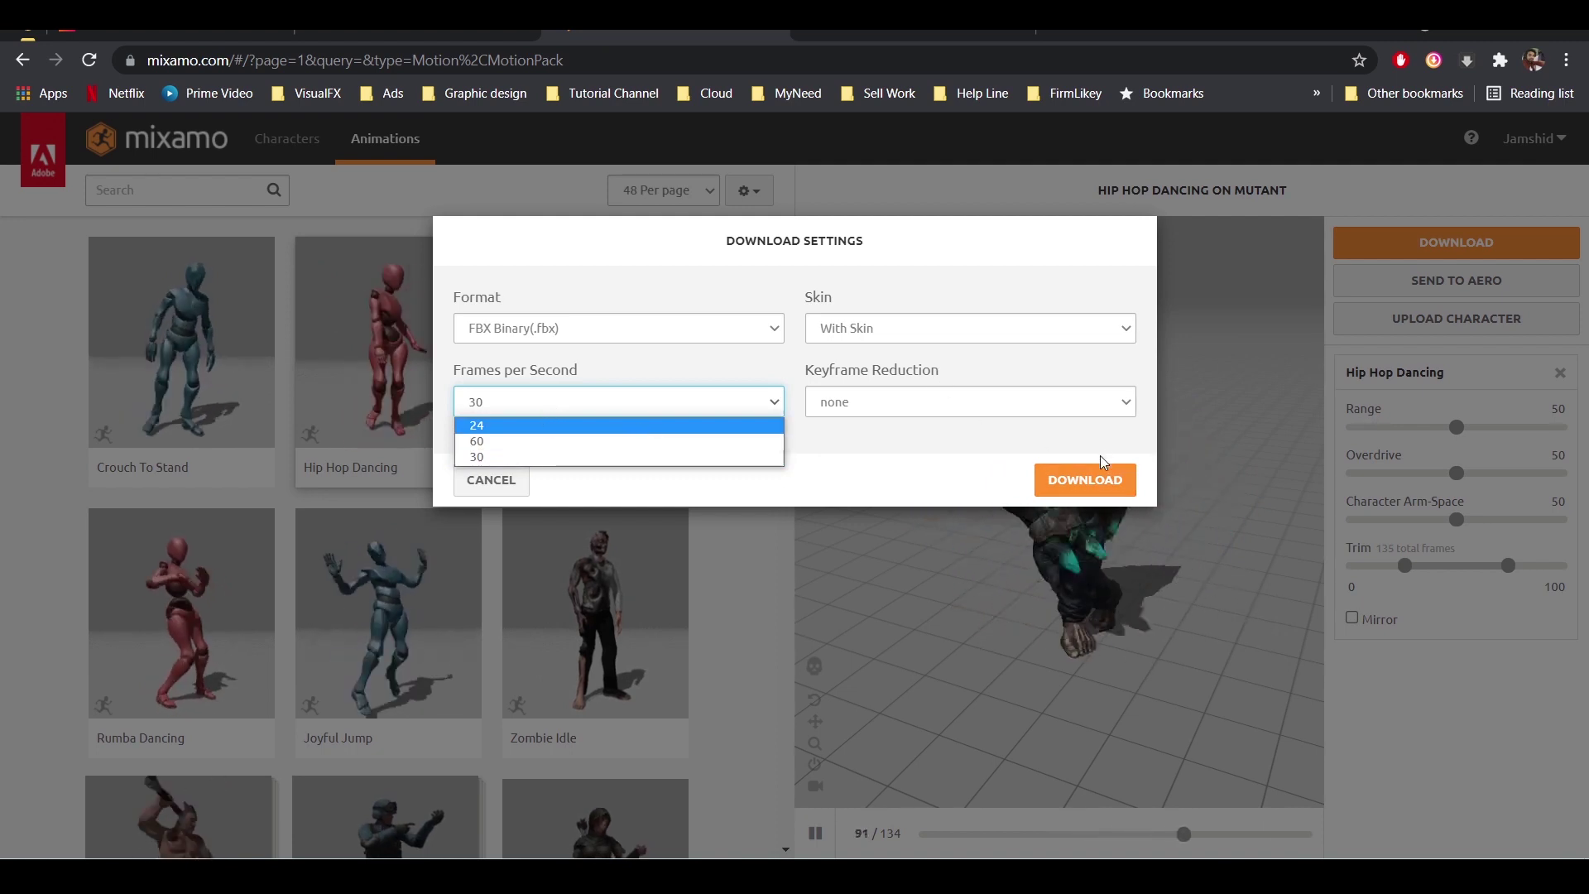
pyautogui.click(1479, 737)
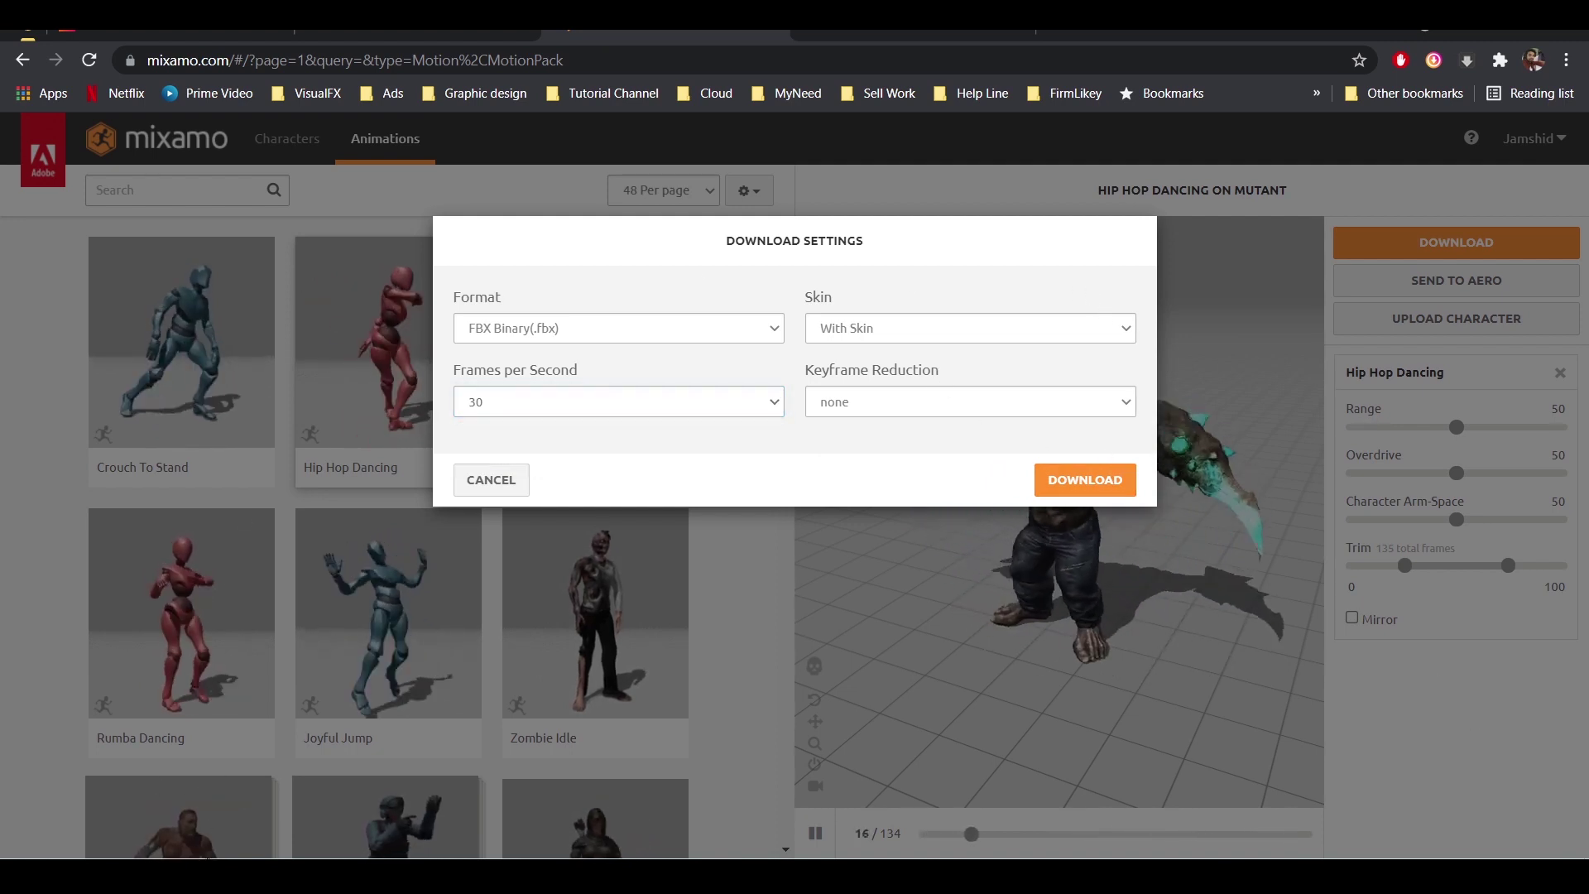
pyautogui.click(331, 786)
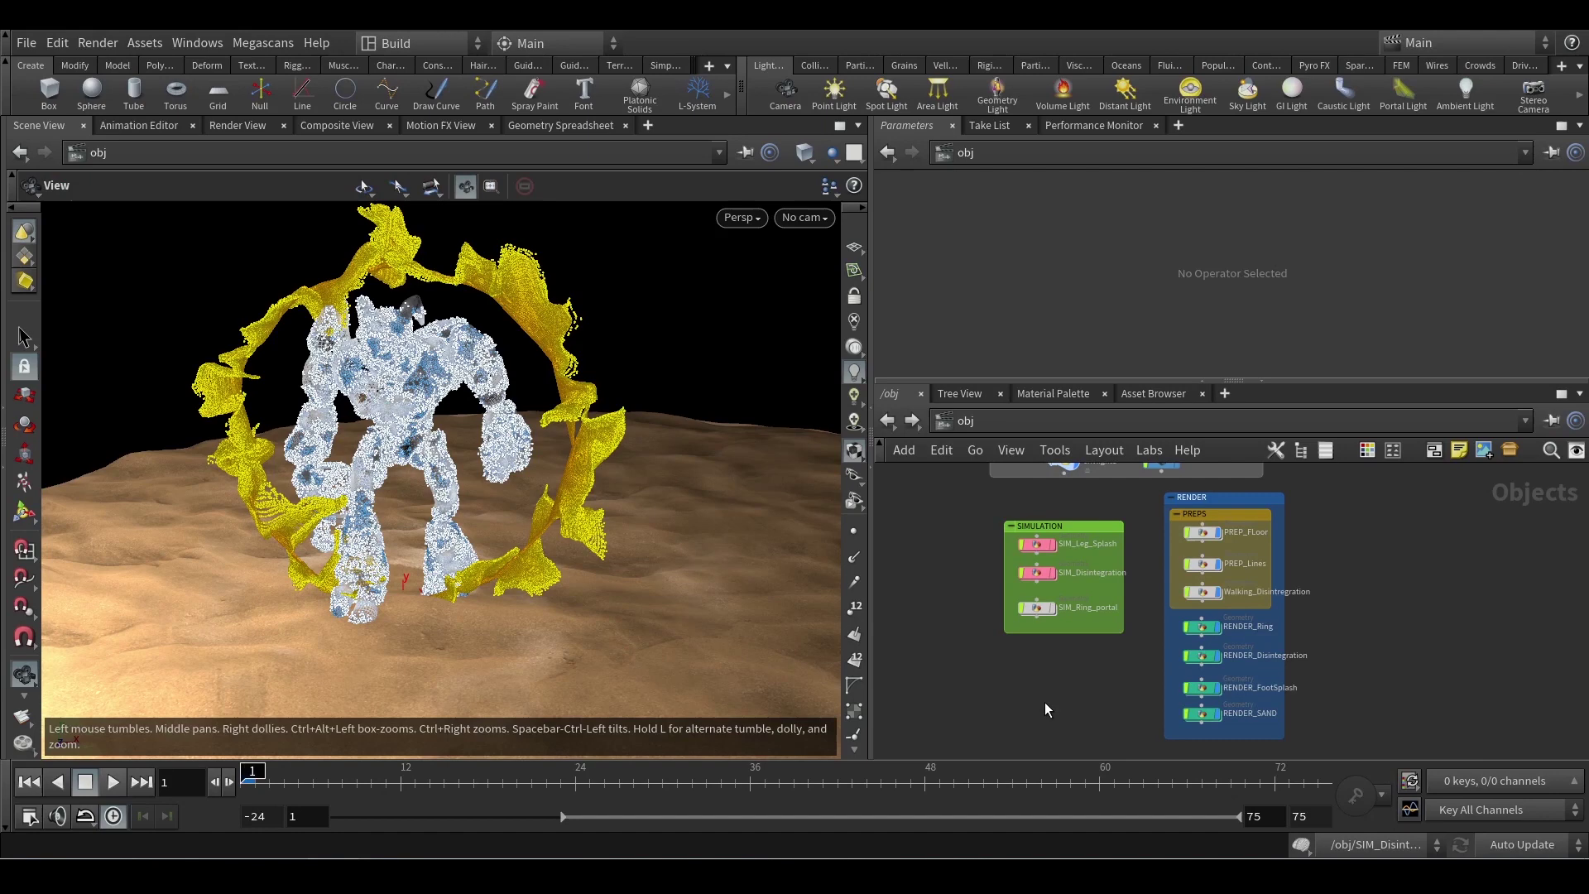
# In Houdini, look through the file import formats, including Filmbox FBX, without importing anything
pyautogui.click(25, 41)
pyautogui.moveTo(122, 400)
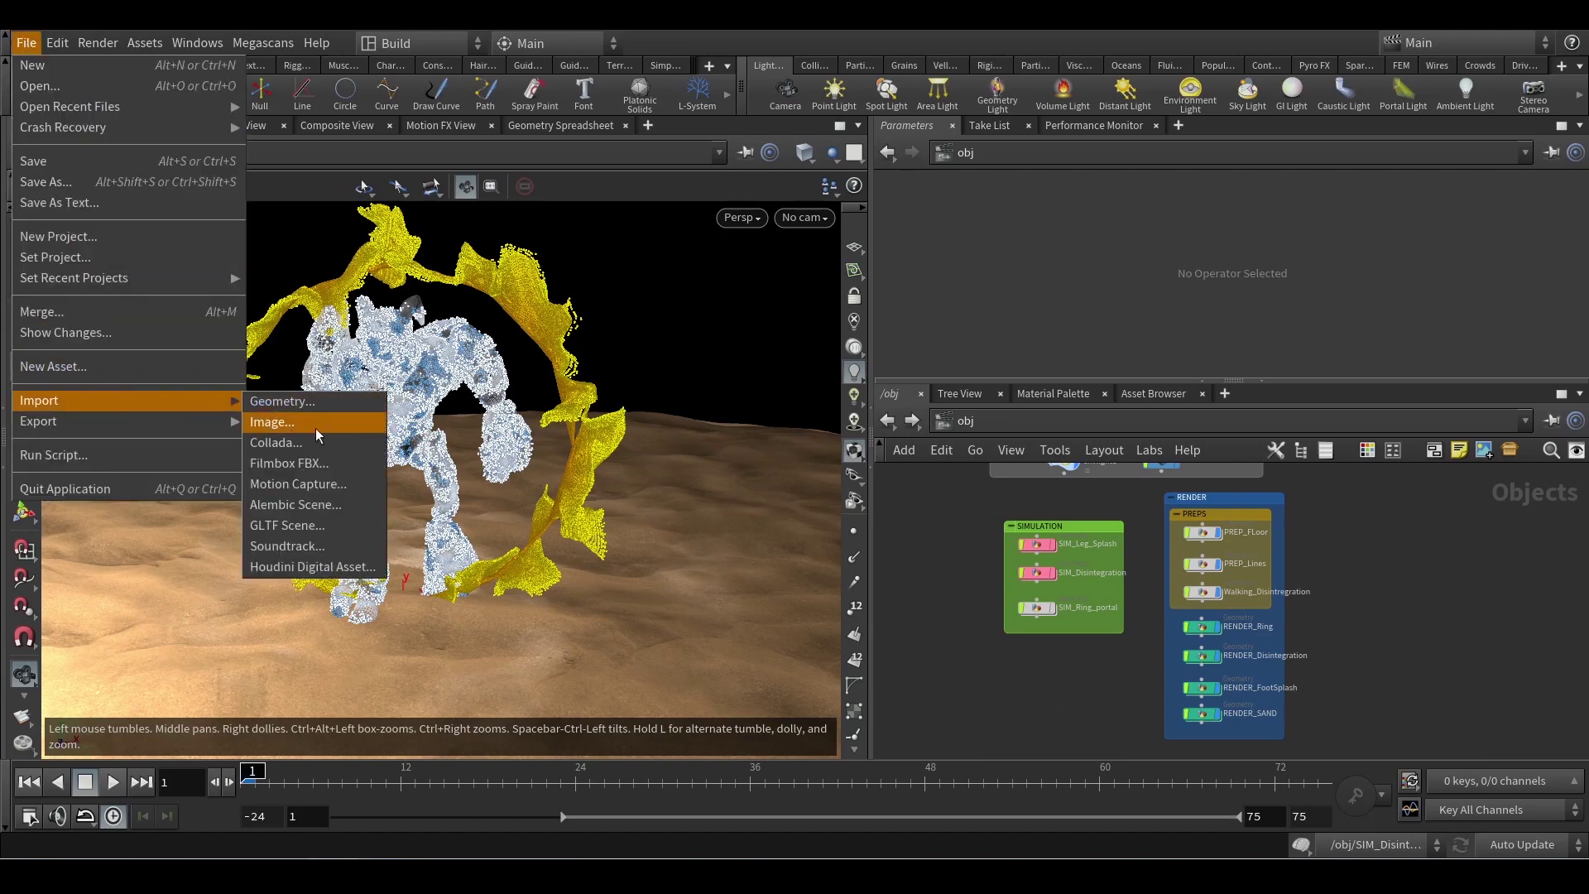
pyautogui.click(1092, 662)
# Maximize the object network and frame its Lights and Camera, SIMULATION and RENDER groups
pyautogui.scroll(3, 1132, 649)
pyautogui.moveTo(1134, 657); pyautogui.dragTo(1034, 538, button='middle')
pyautogui.hotkey('ctrl', 'b')
pyautogui.scroll(2, 784, 403)
pyautogui.moveTo(786, 371); pyautogui.dragTo(943, 384, button='middle')
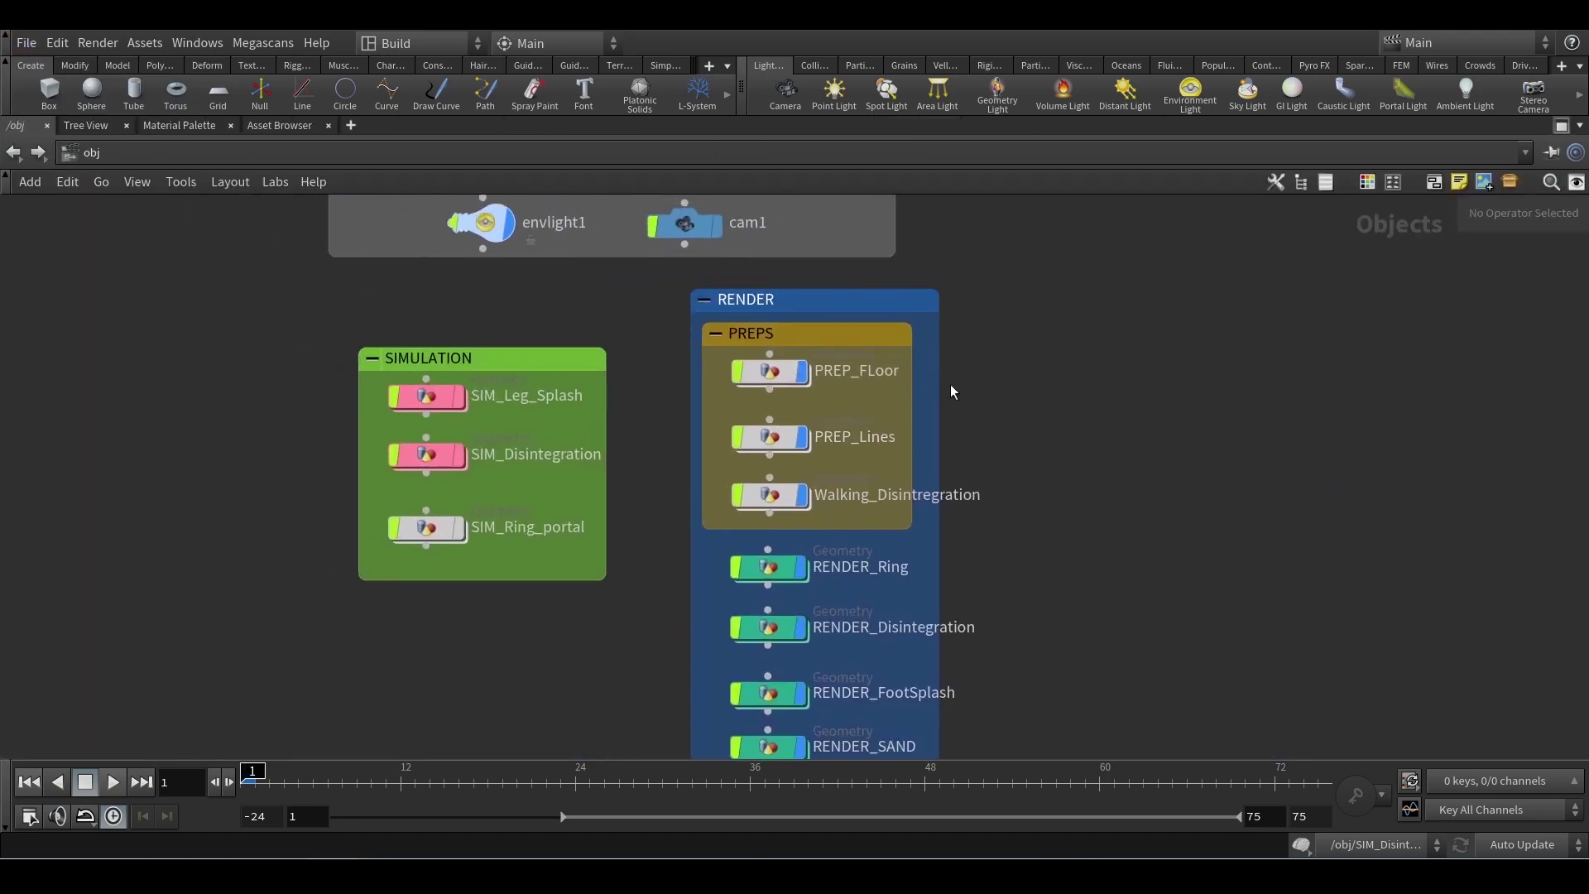
pyautogui.scroll(-3, 943, 384)
pyautogui.moveTo(775, 331); pyautogui.dragTo(733, 369, button='middle')
pyautogui.scroll(2, 731, 369)
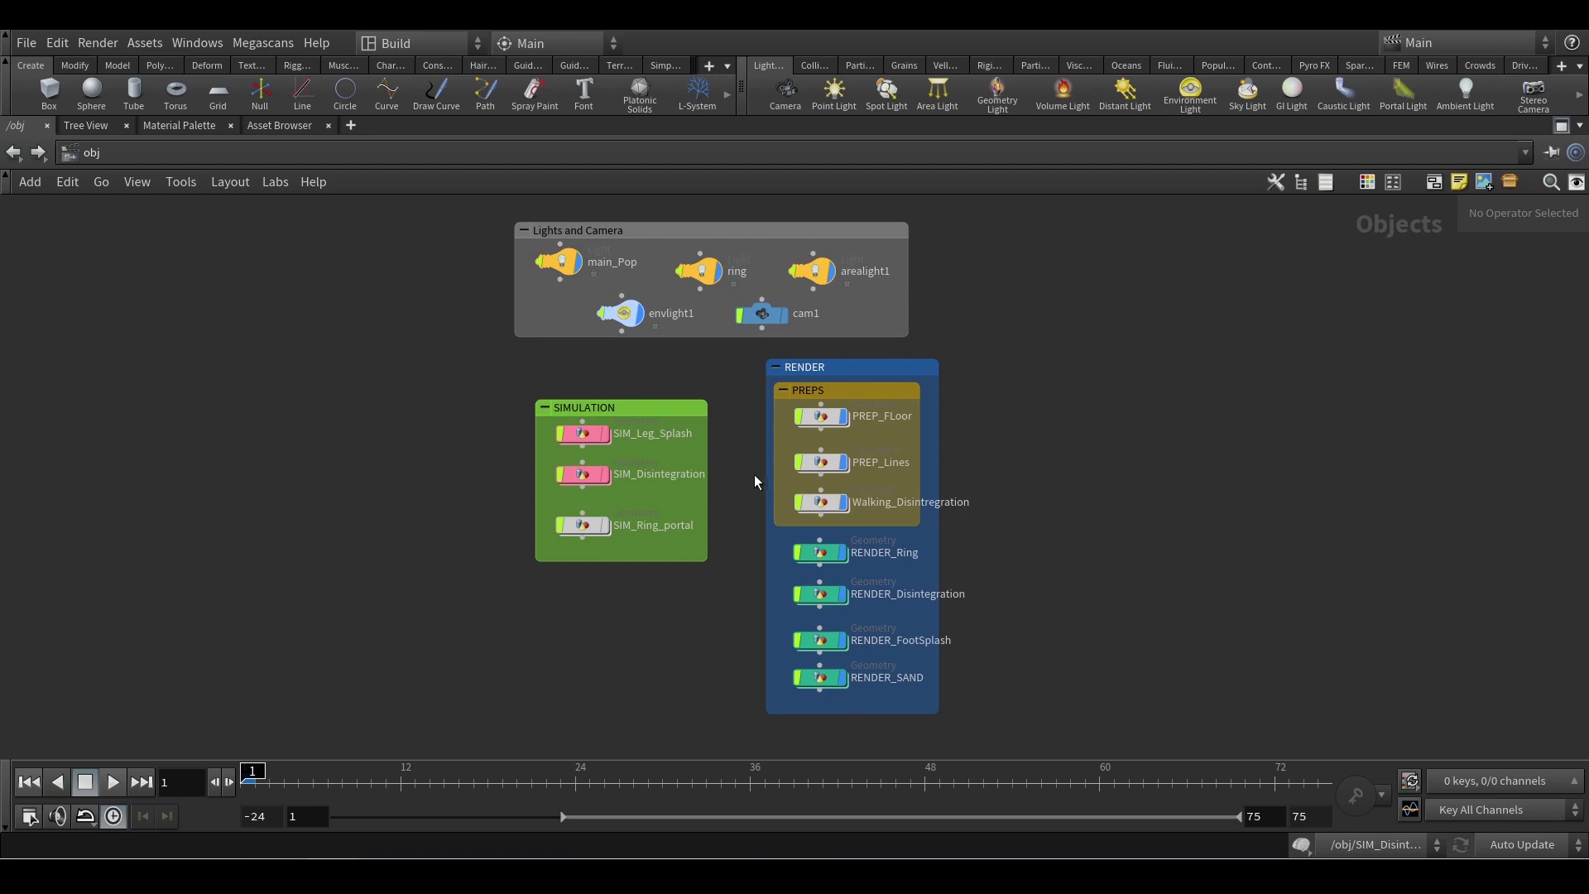
# Examine the nodes in the SIMULATION group and in the RENDER group with its PREPS box up close
pyautogui.scroll(2, 756, 473)
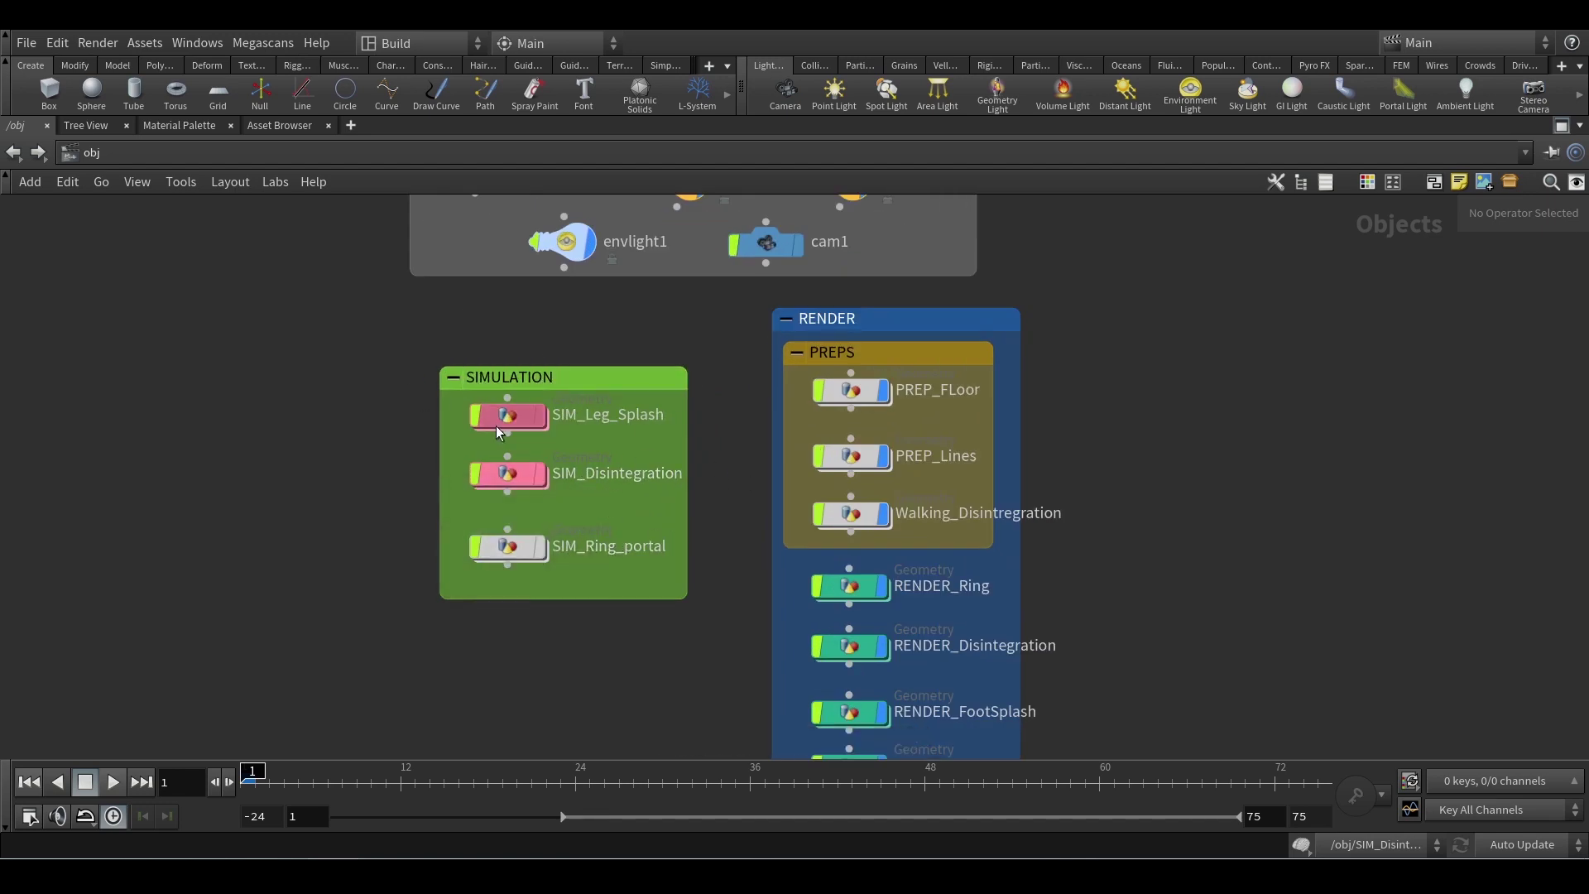
pyautogui.moveTo(573, 438)
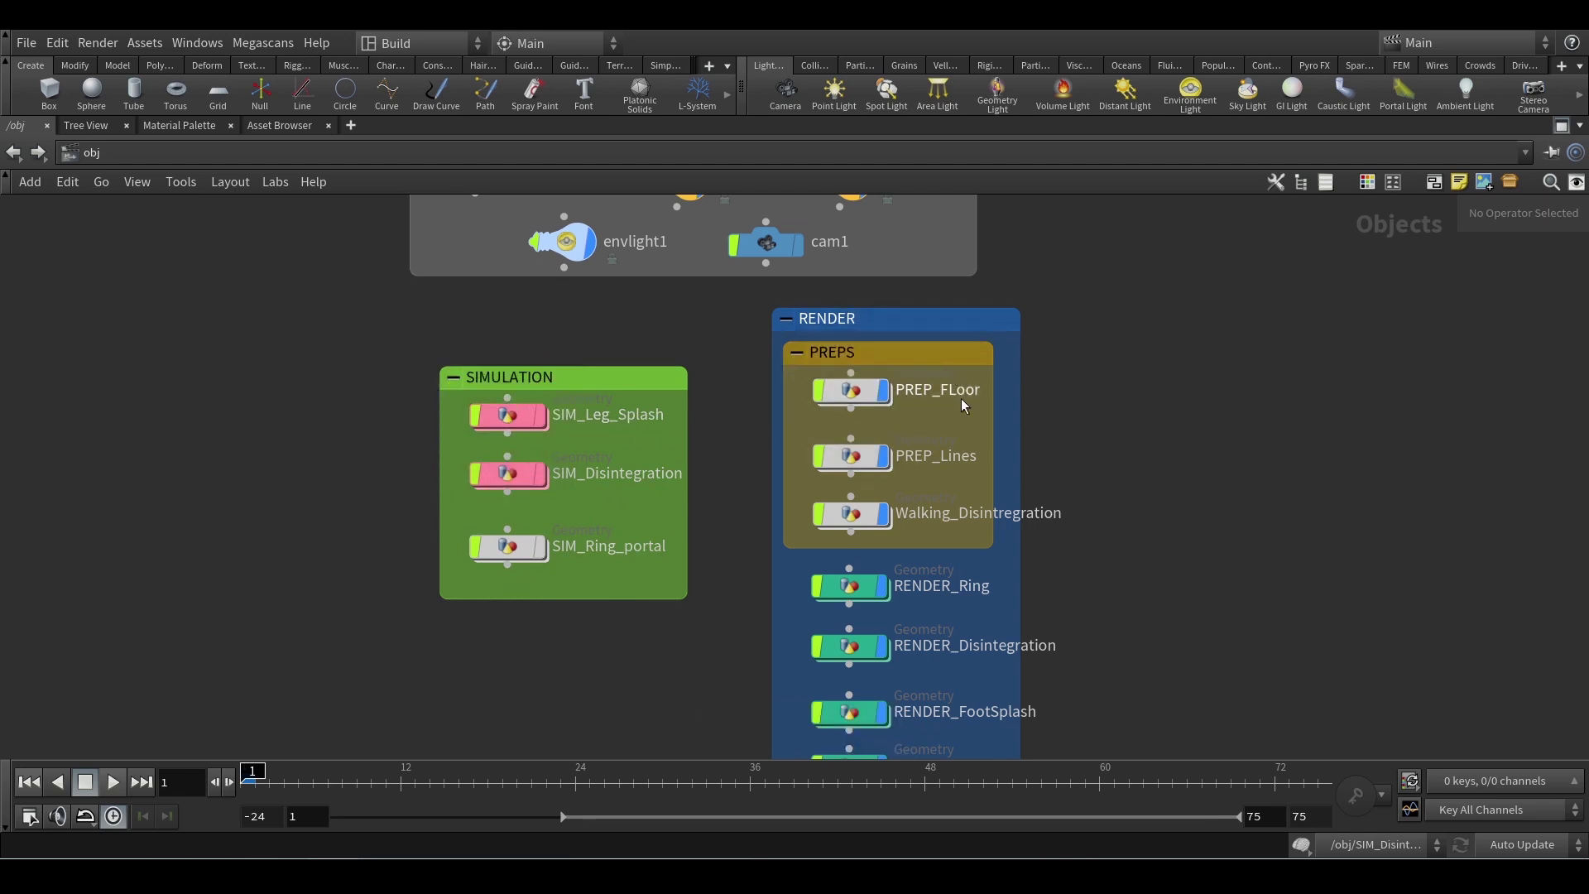
pyautogui.scroll(-2, 1112, 479)
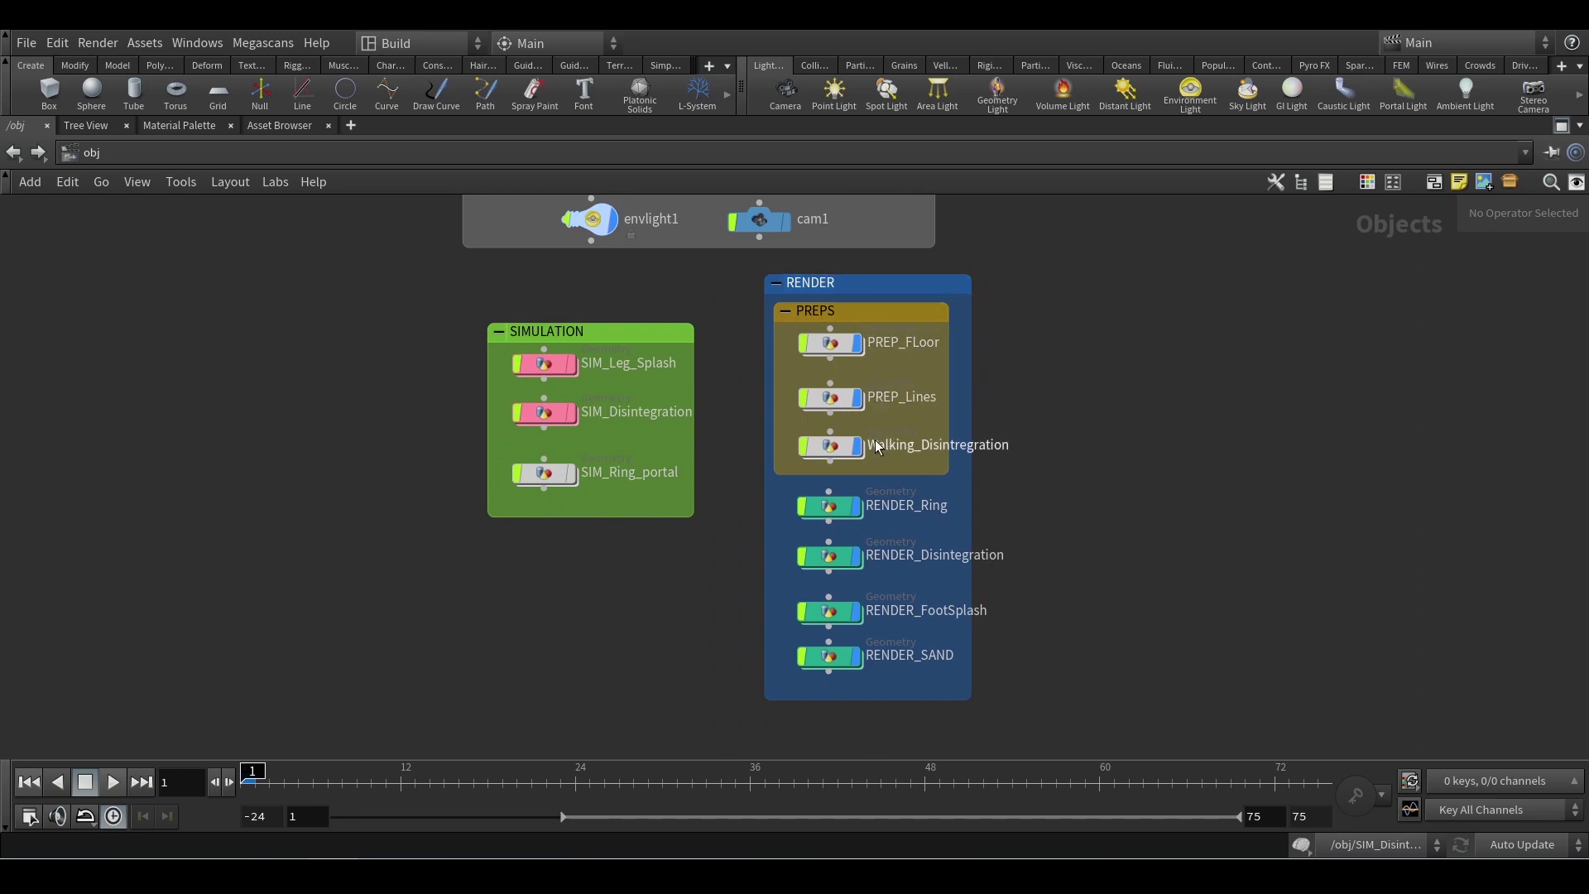
pyautogui.moveTo(863, 360)
pyautogui.scroll(1, 1025, 374)
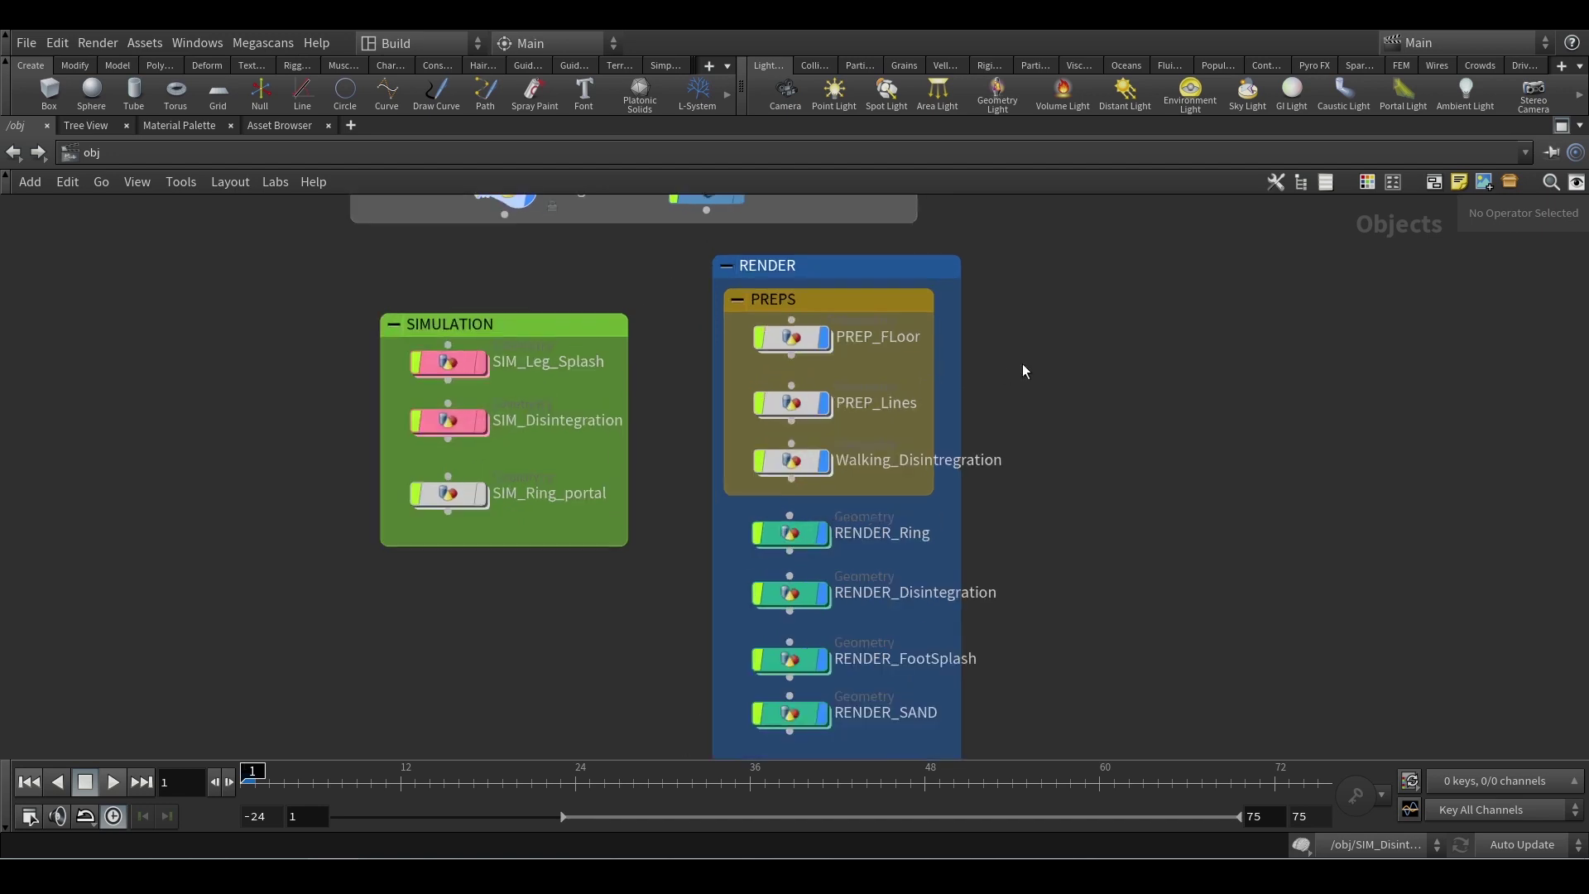
pyautogui.moveTo(1026, 358); pyautogui.dragTo(1032, 332, button='middle')
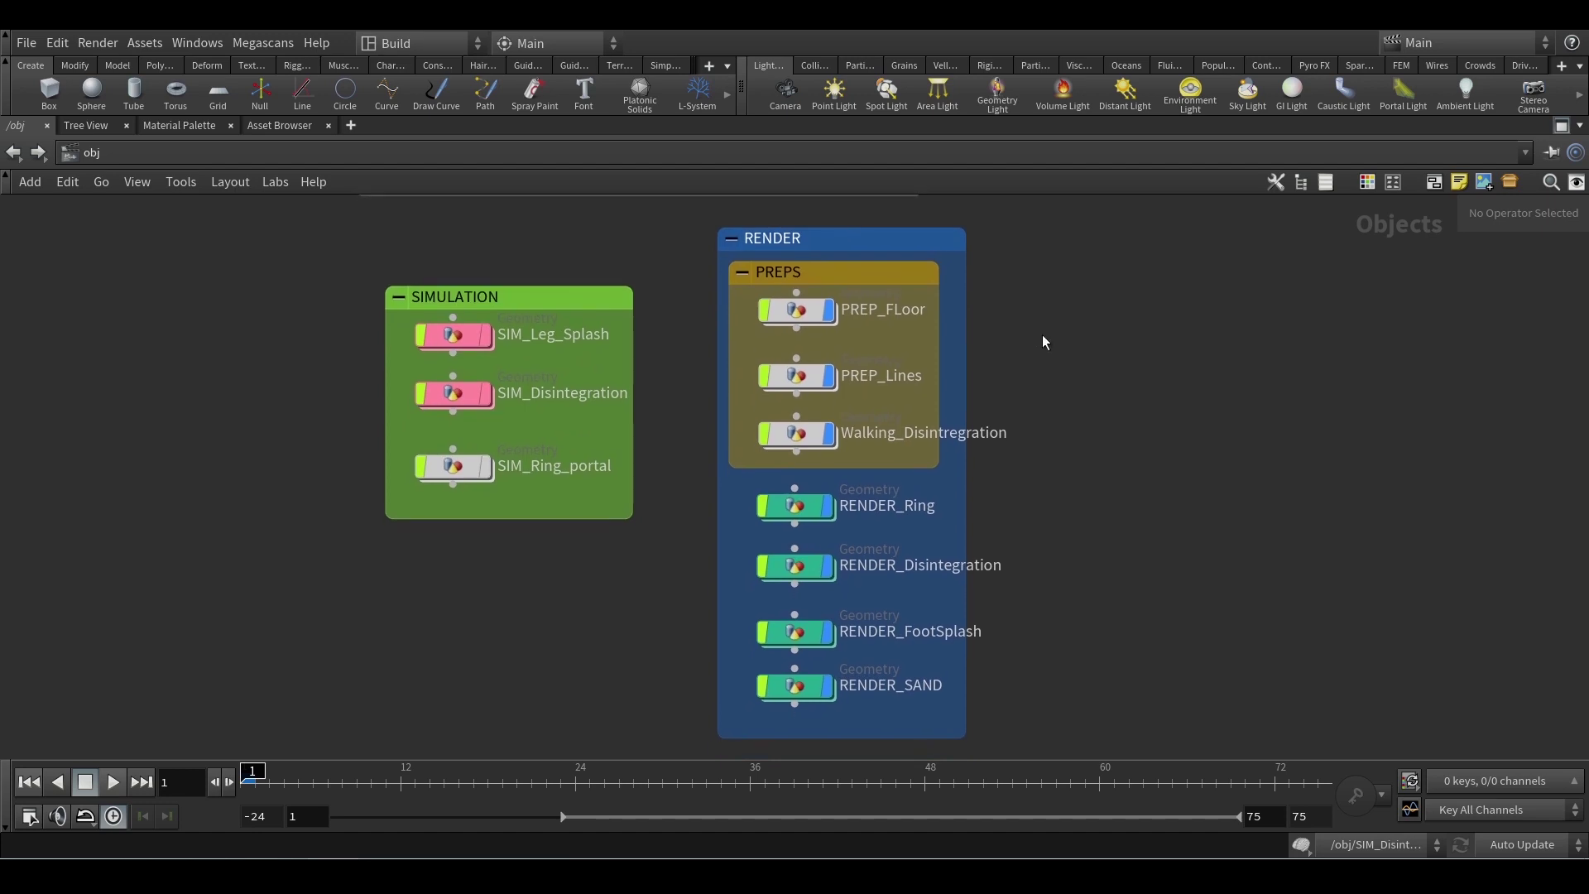
# Restore the split pane layout, go inside PREP_FLoor, and view its node network and the whole sand floor geometry
pyautogui.moveTo(803, 321)
pyautogui.hotkey('ctrl', 'b')
pyautogui.doubleClick(1208, 550)
pyautogui.scroll(-2, 1208, 557)
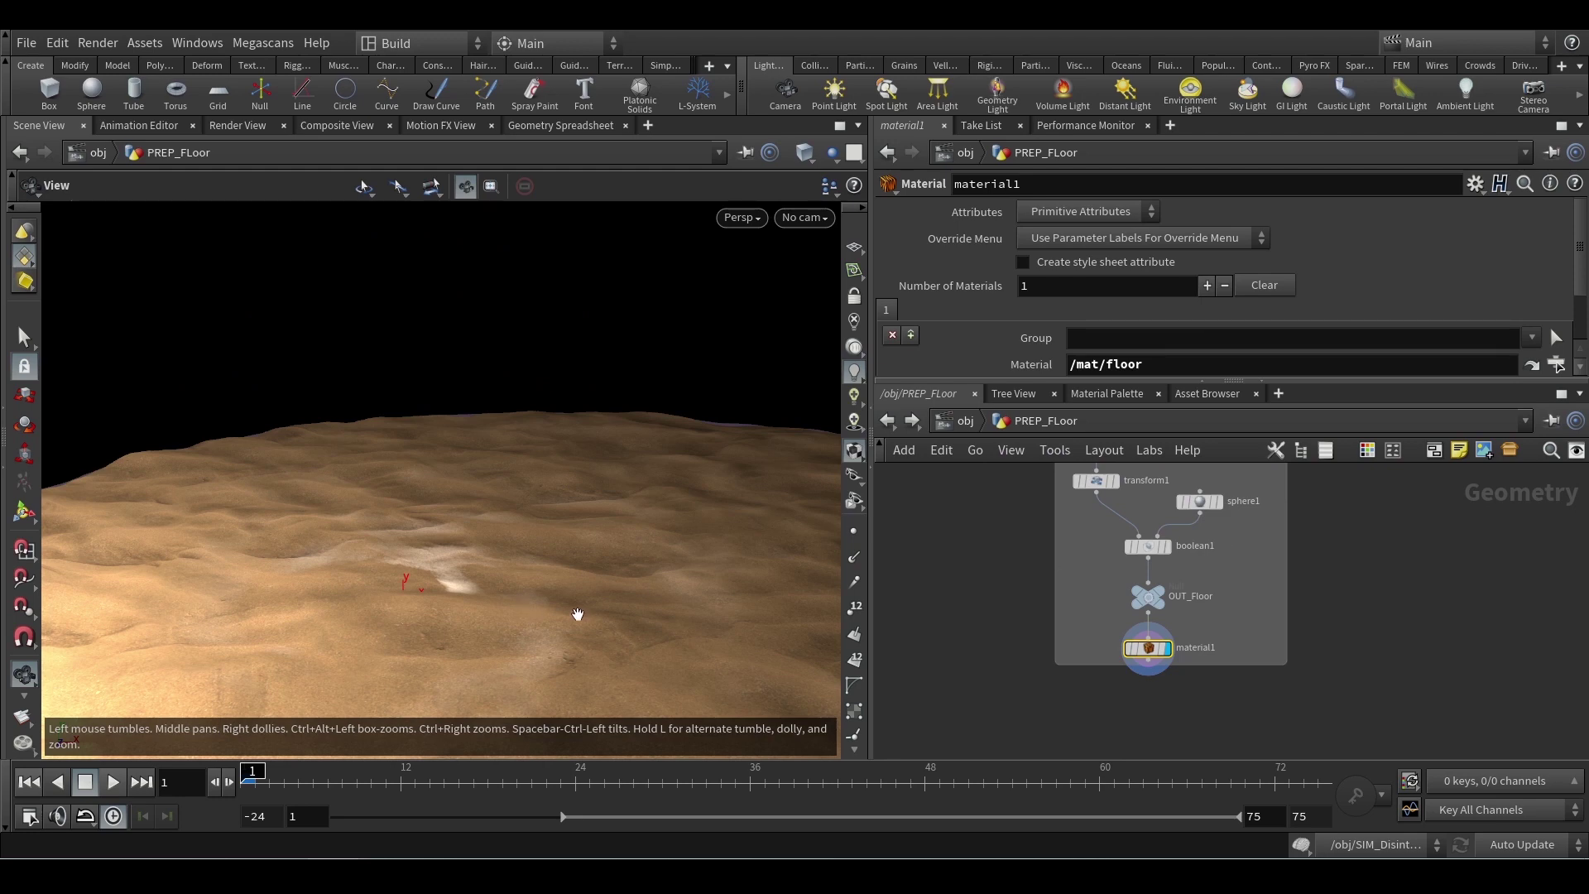
pyautogui.moveTo(548, 602); pyautogui.dragTo(649, 408, button='right')
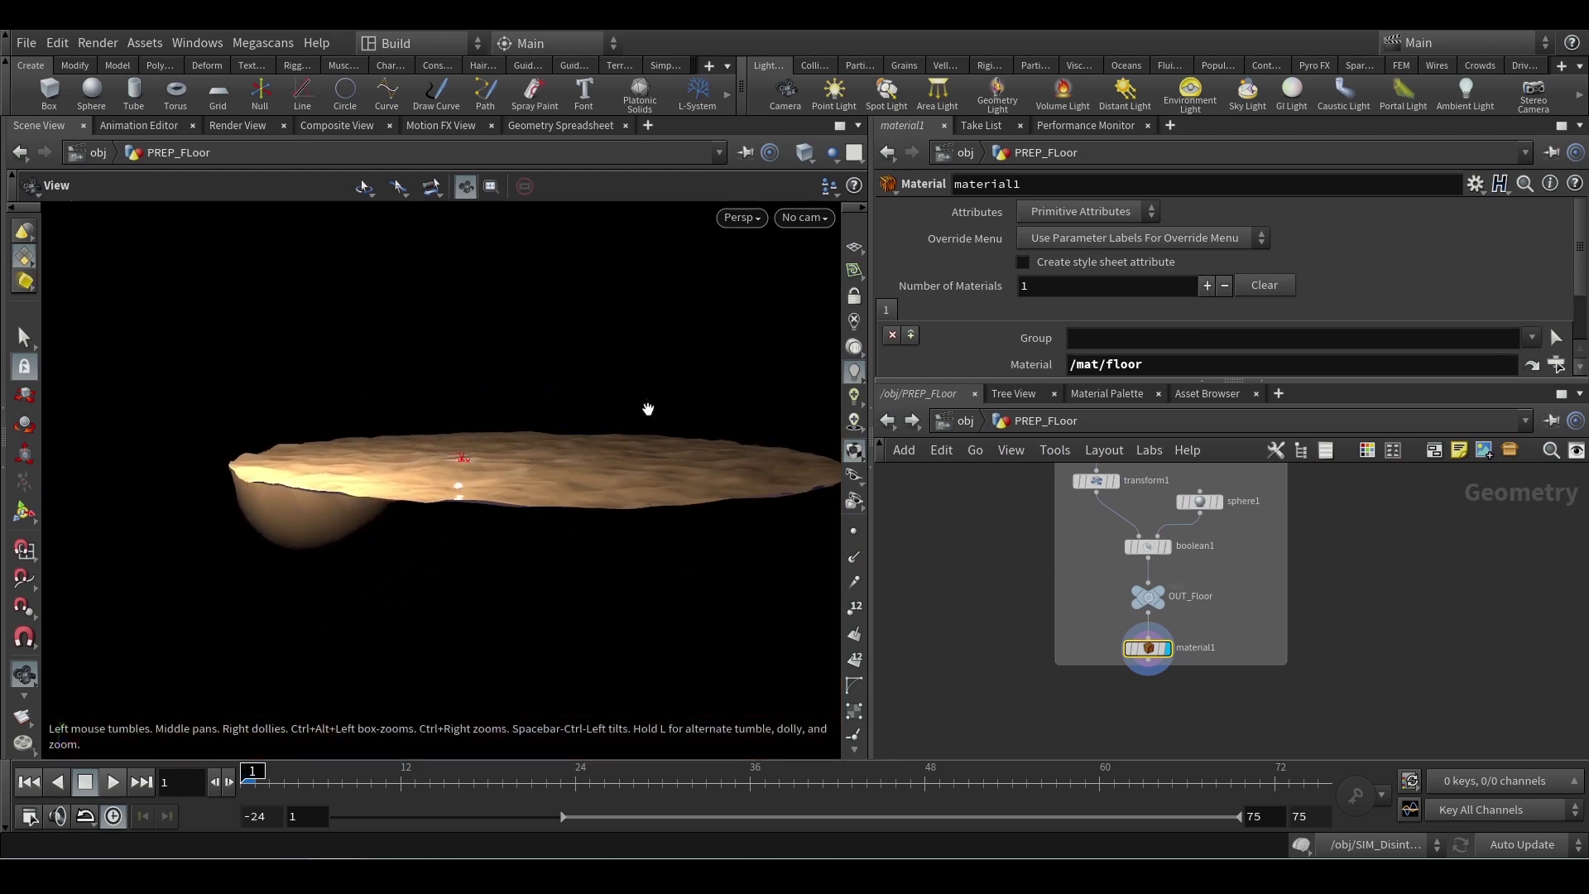
# Inspect the sand floor and its rounded underside under headlight lighting, restore the scene lighting, and return to the object level
pyautogui.click(854, 347)
pyautogui.moveTo(616, 491); pyautogui.dragTo(589, 550)
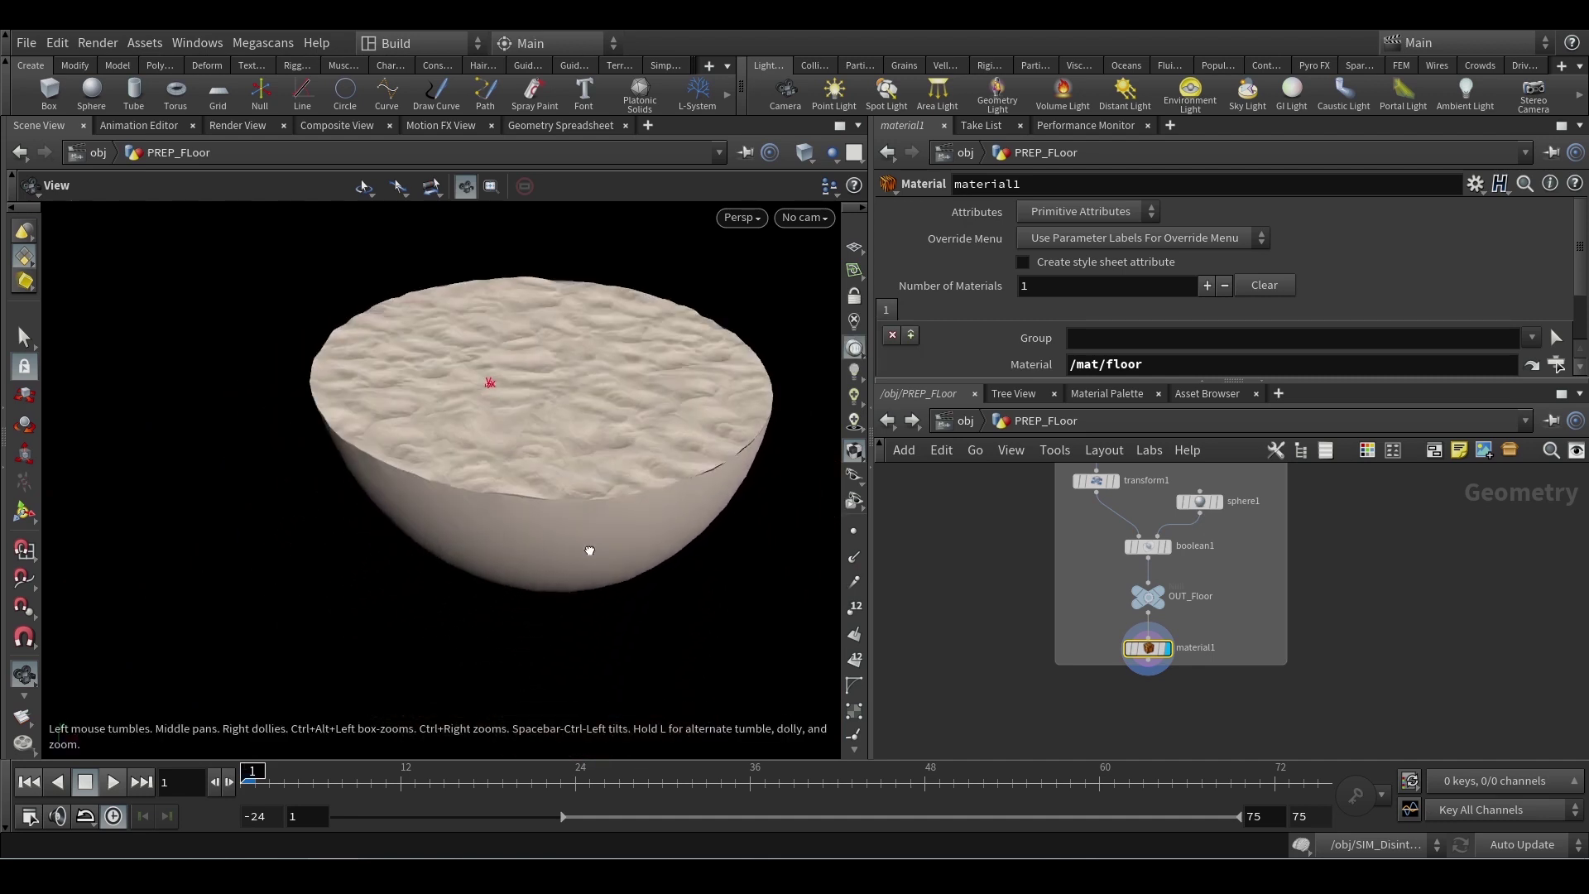
pyautogui.scroll(5, 766, 470)
pyautogui.scroll(-6, 731, 456)
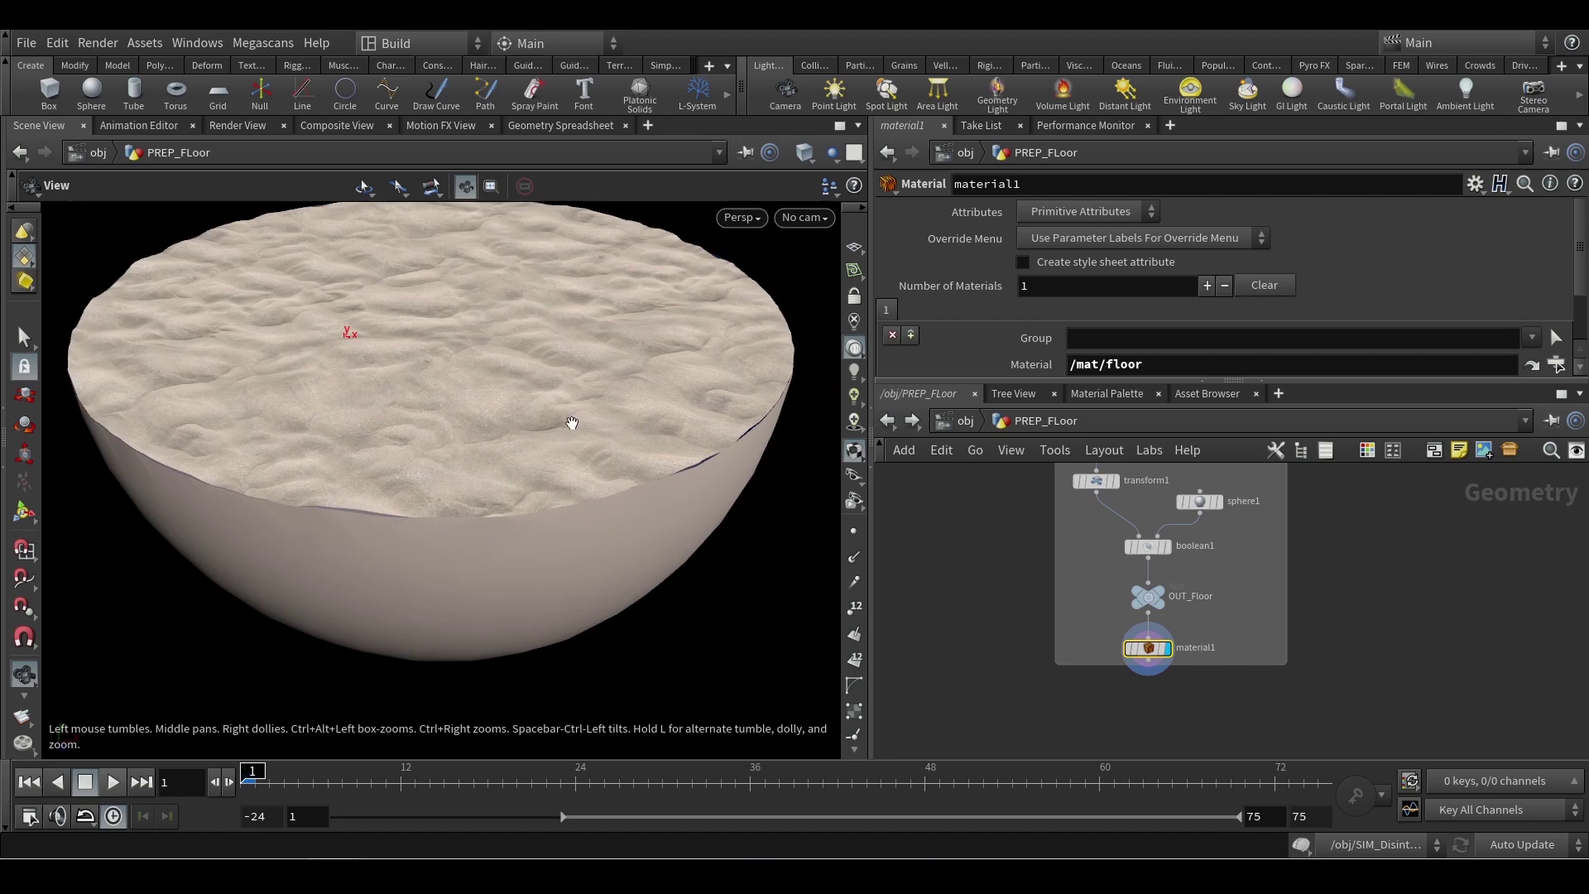
pyautogui.moveTo(557, 521); pyautogui.dragTo(644, 537)
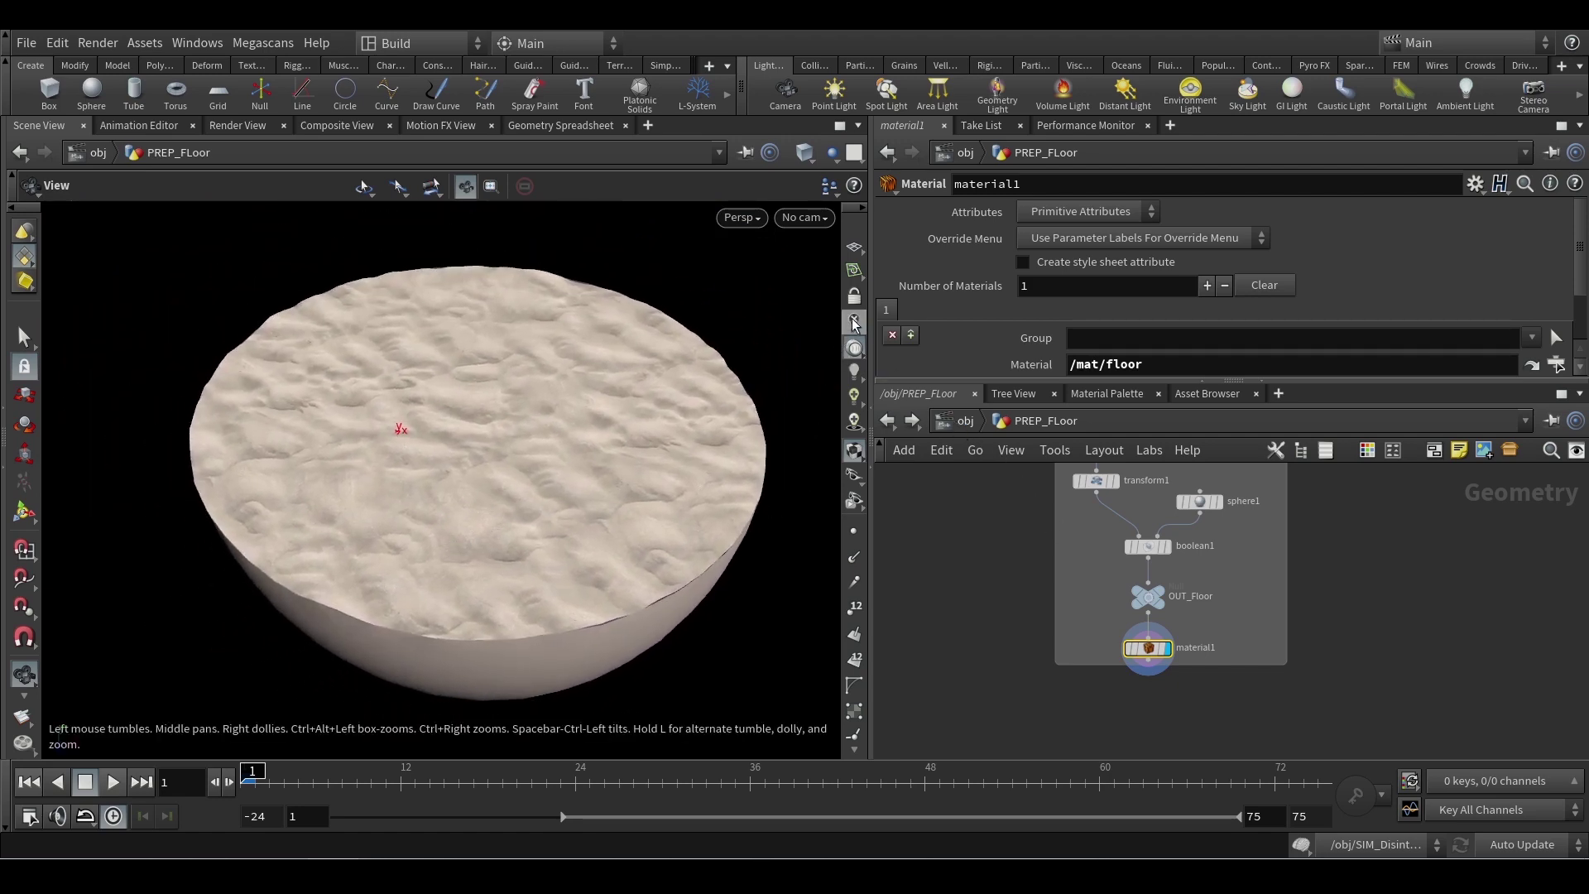
pyautogui.click(854, 377)
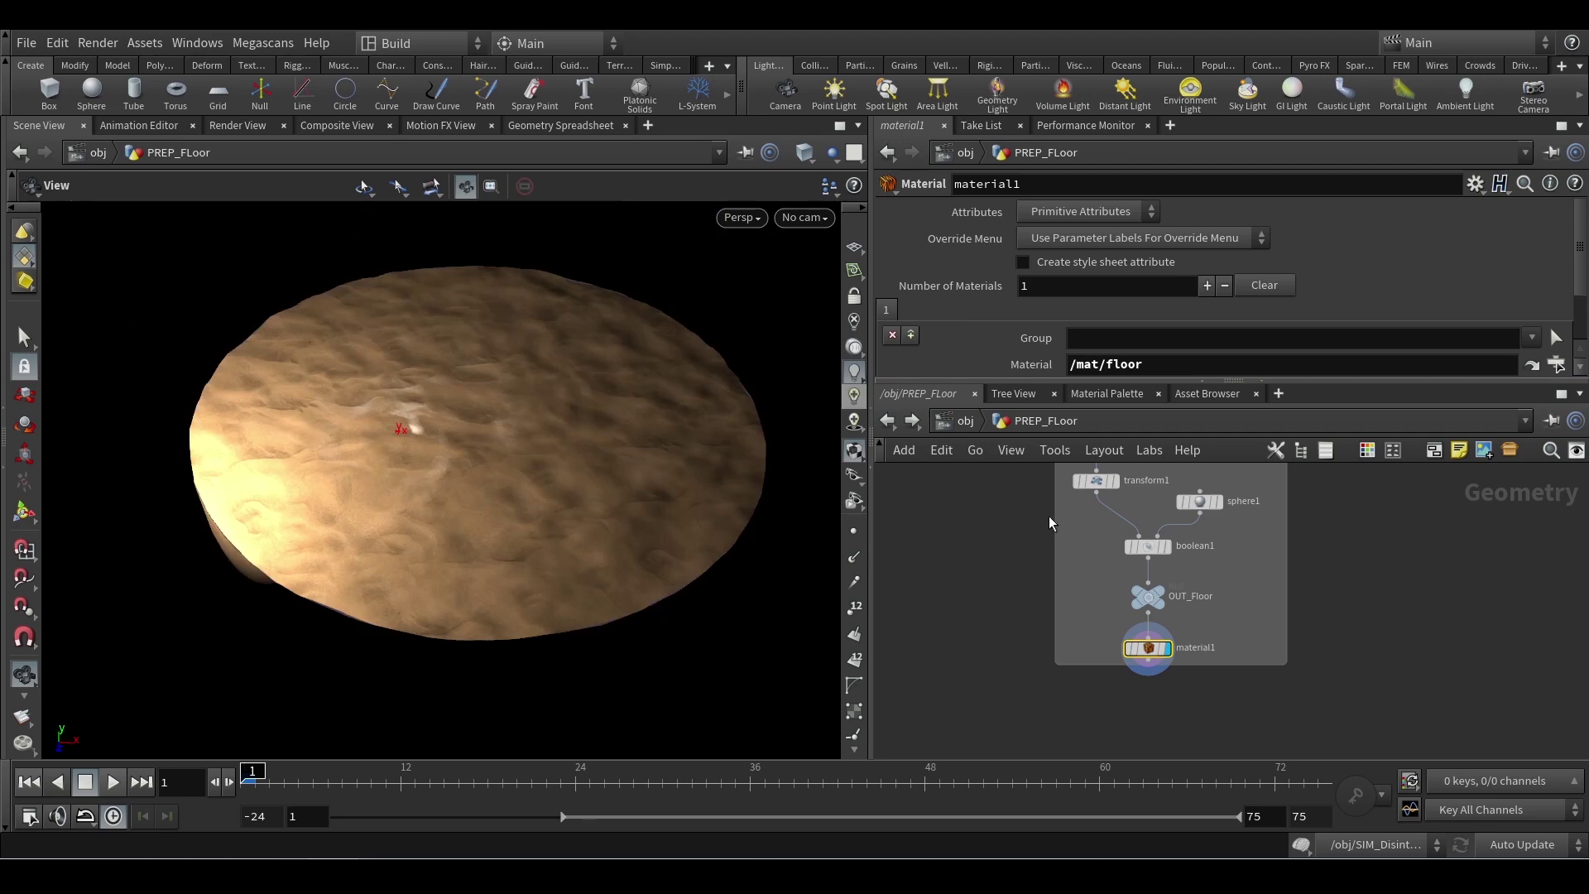
pyautogui.click(953, 424)
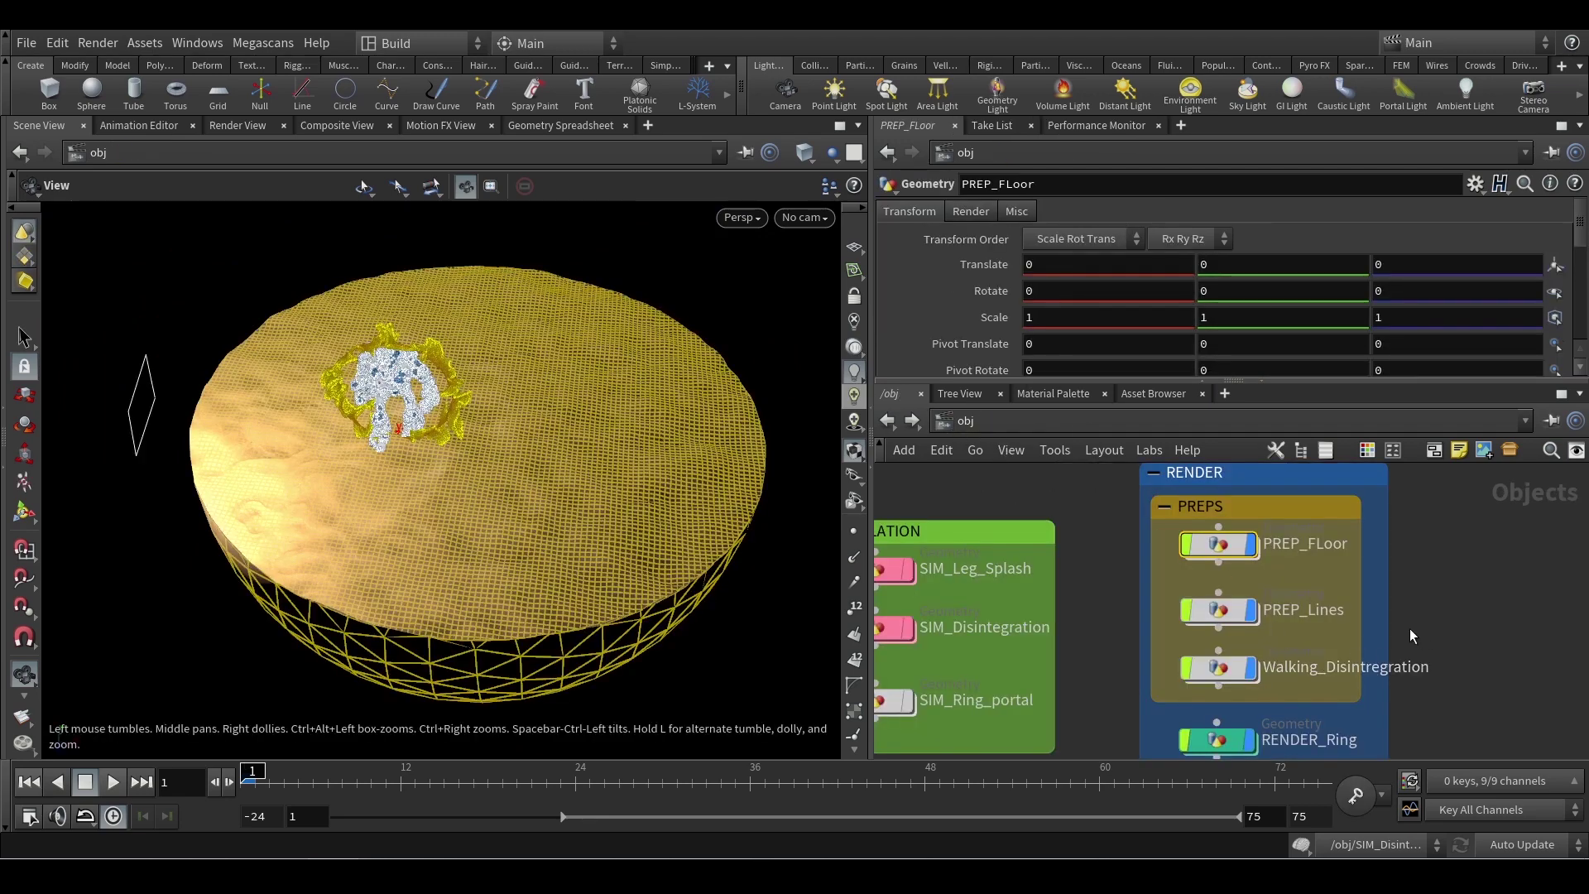
# Go inside PREP_Lines, examine the character's outline wireframe up close, and return to the object level with the network framed
pyautogui.click(1218, 610)
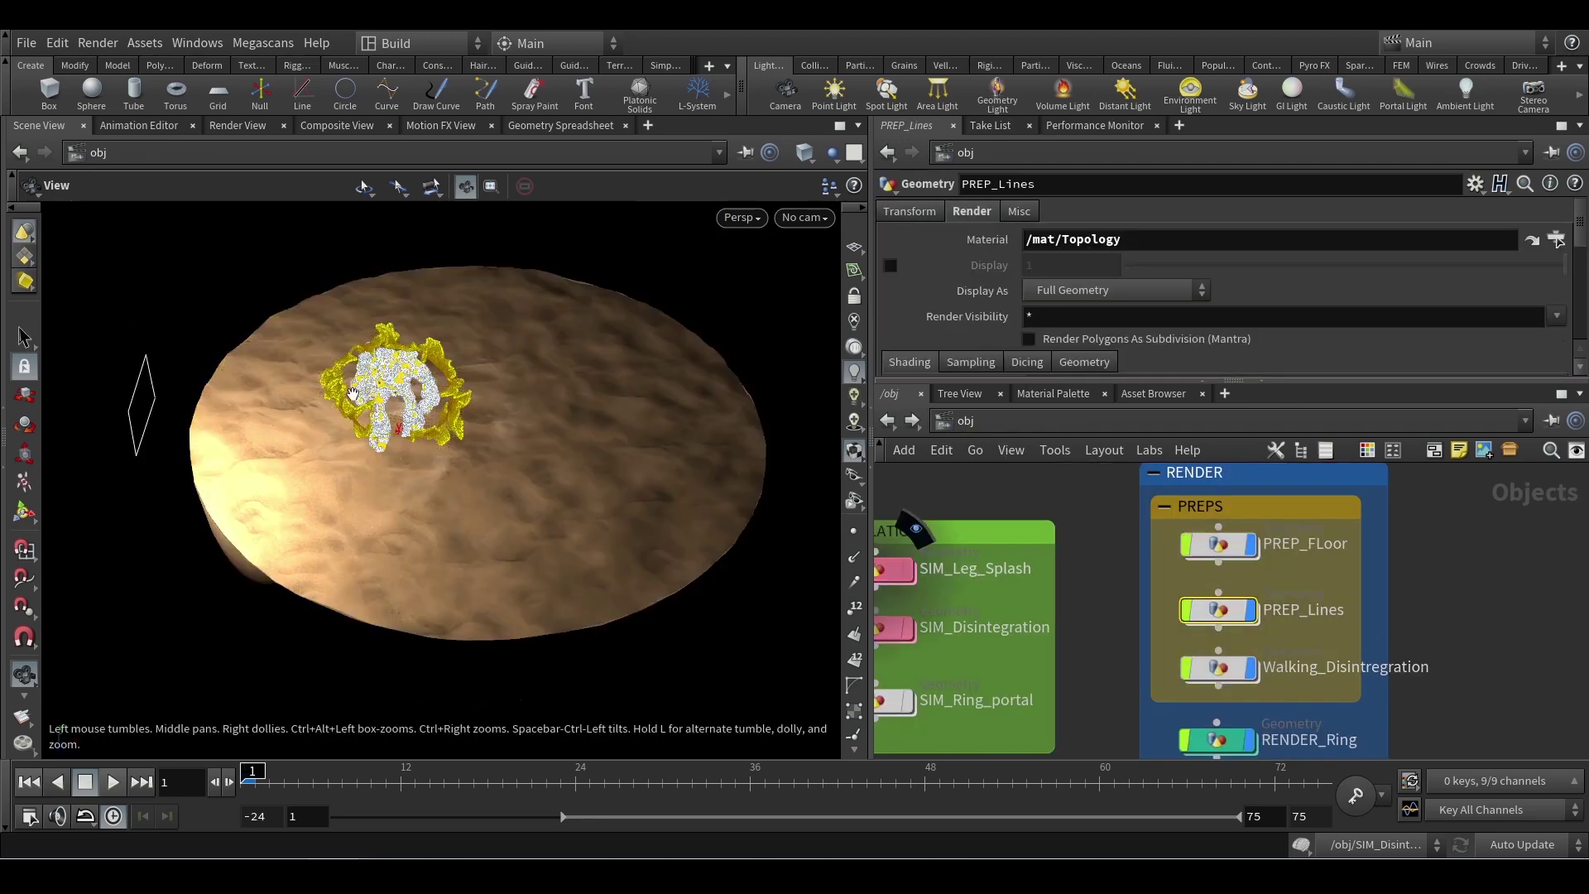
pyautogui.doubleClick(1218, 610)
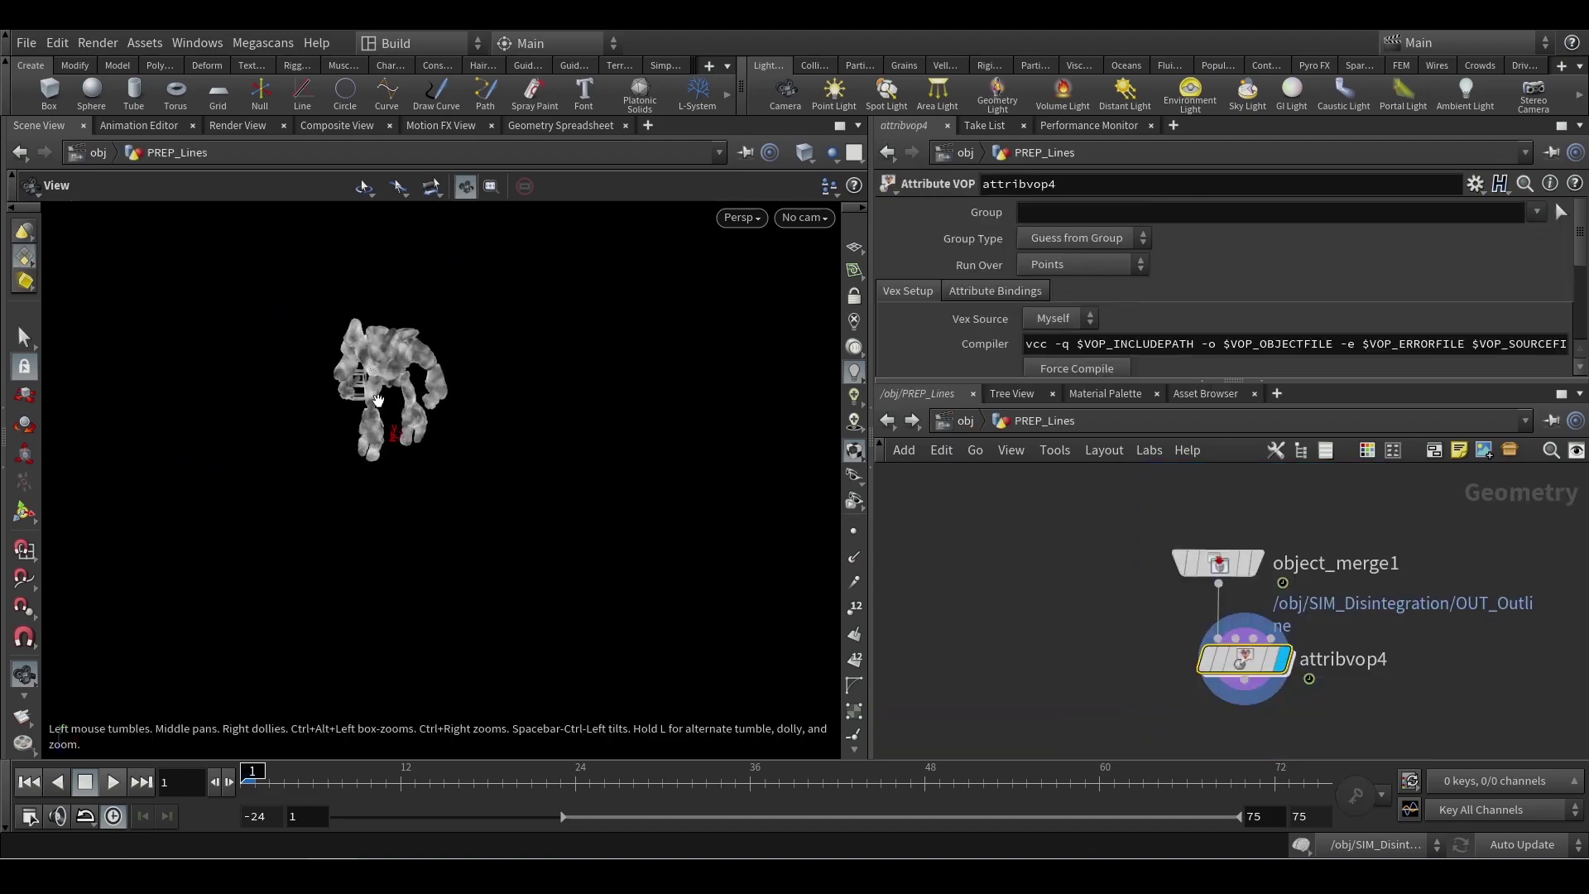
pyautogui.scroll(10, 387, 408)
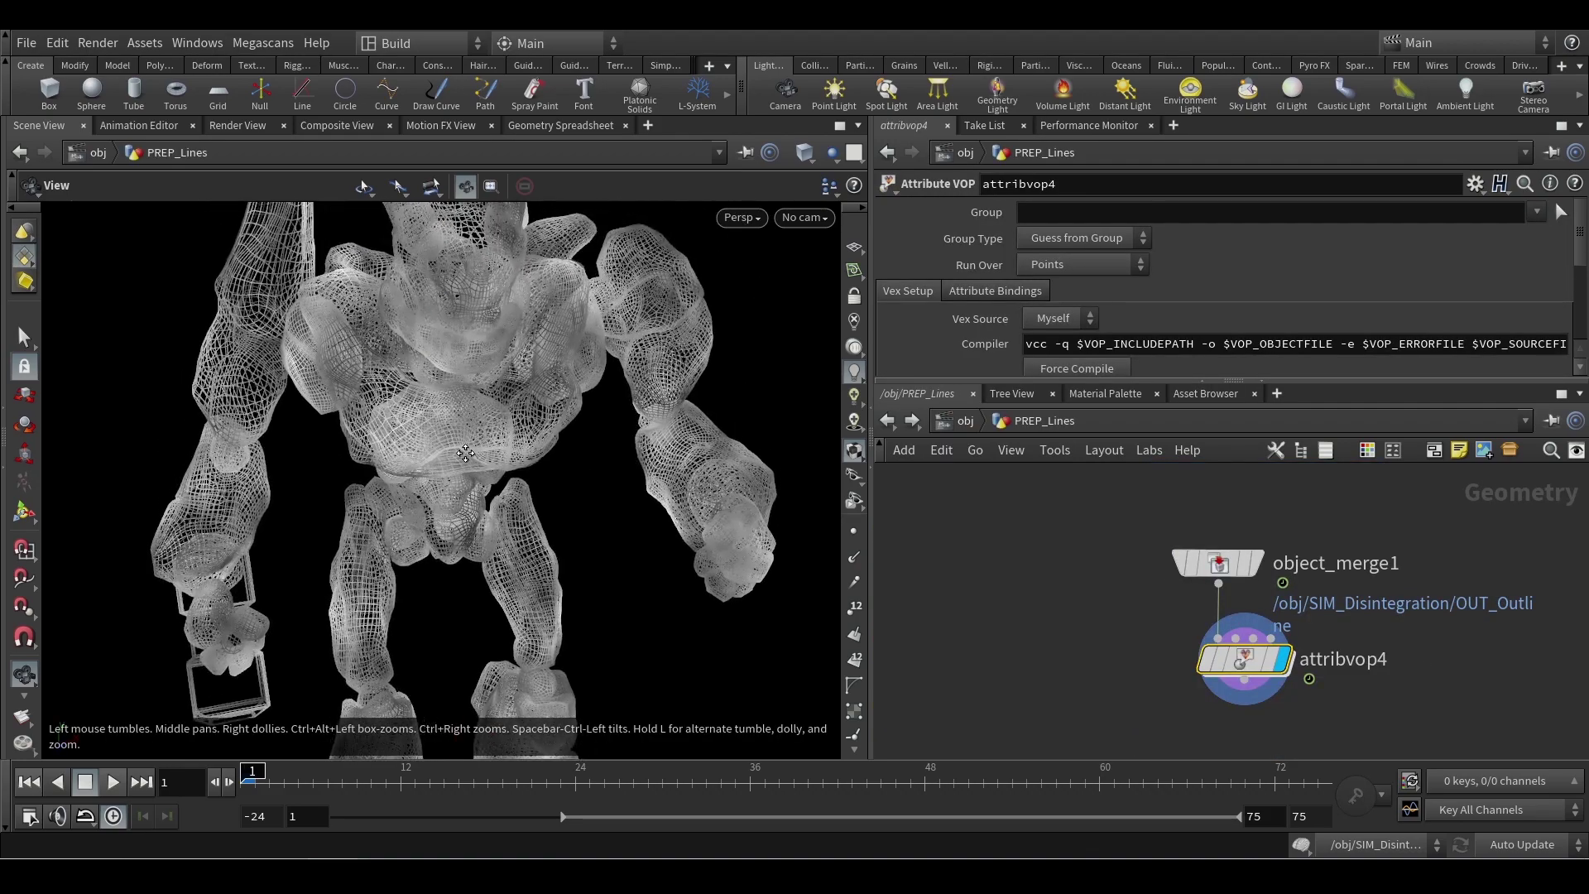
pyautogui.scroll(-5, 465, 452)
pyautogui.moveTo(1263, 673)
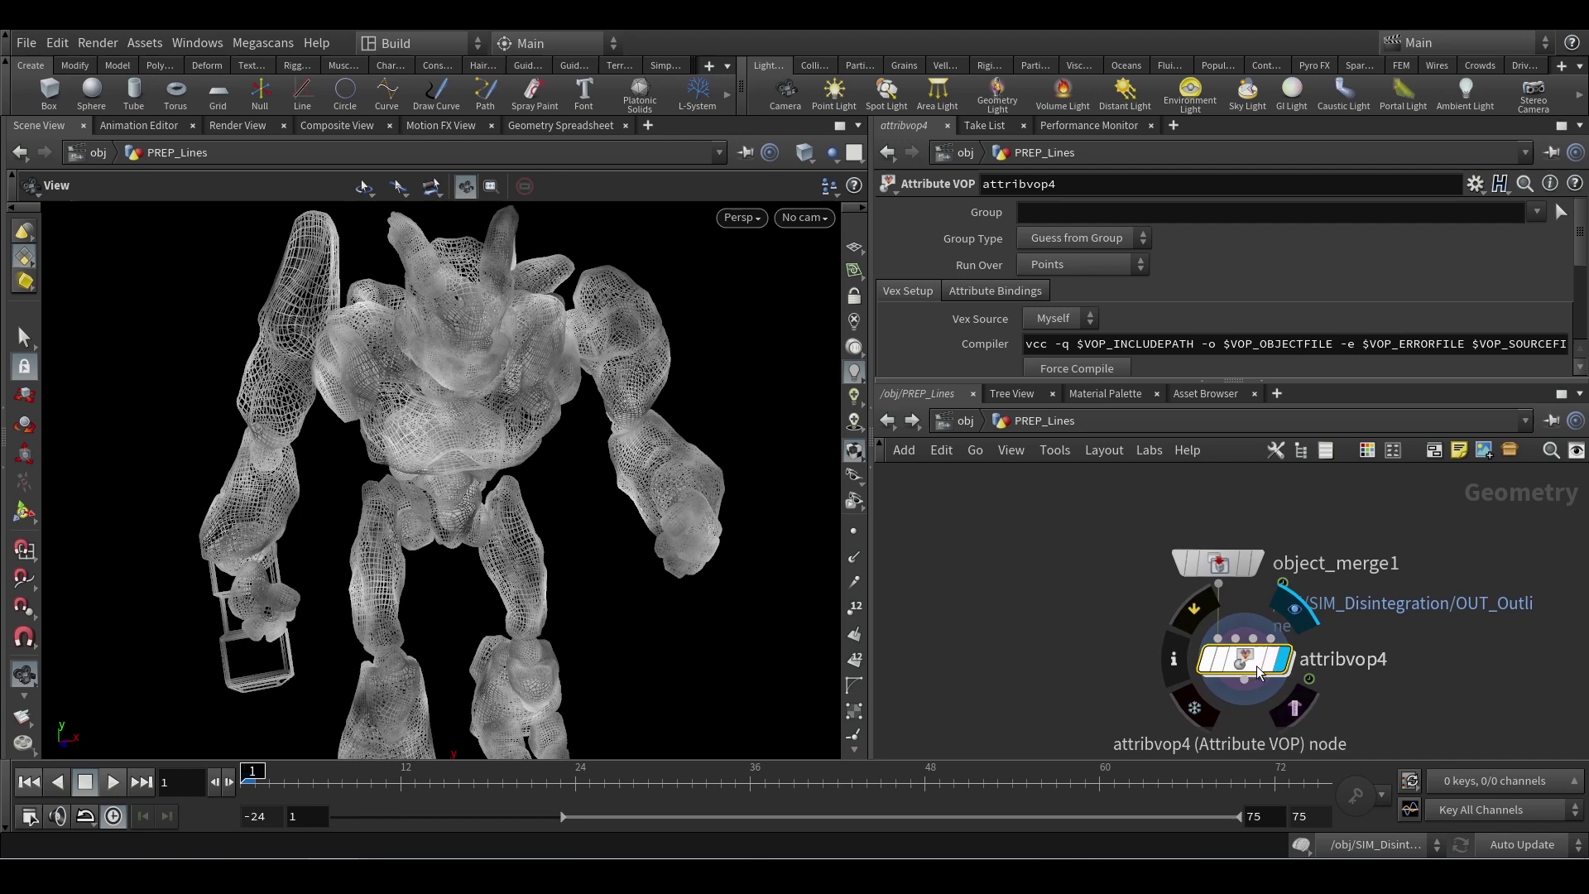
pyautogui.press('u')
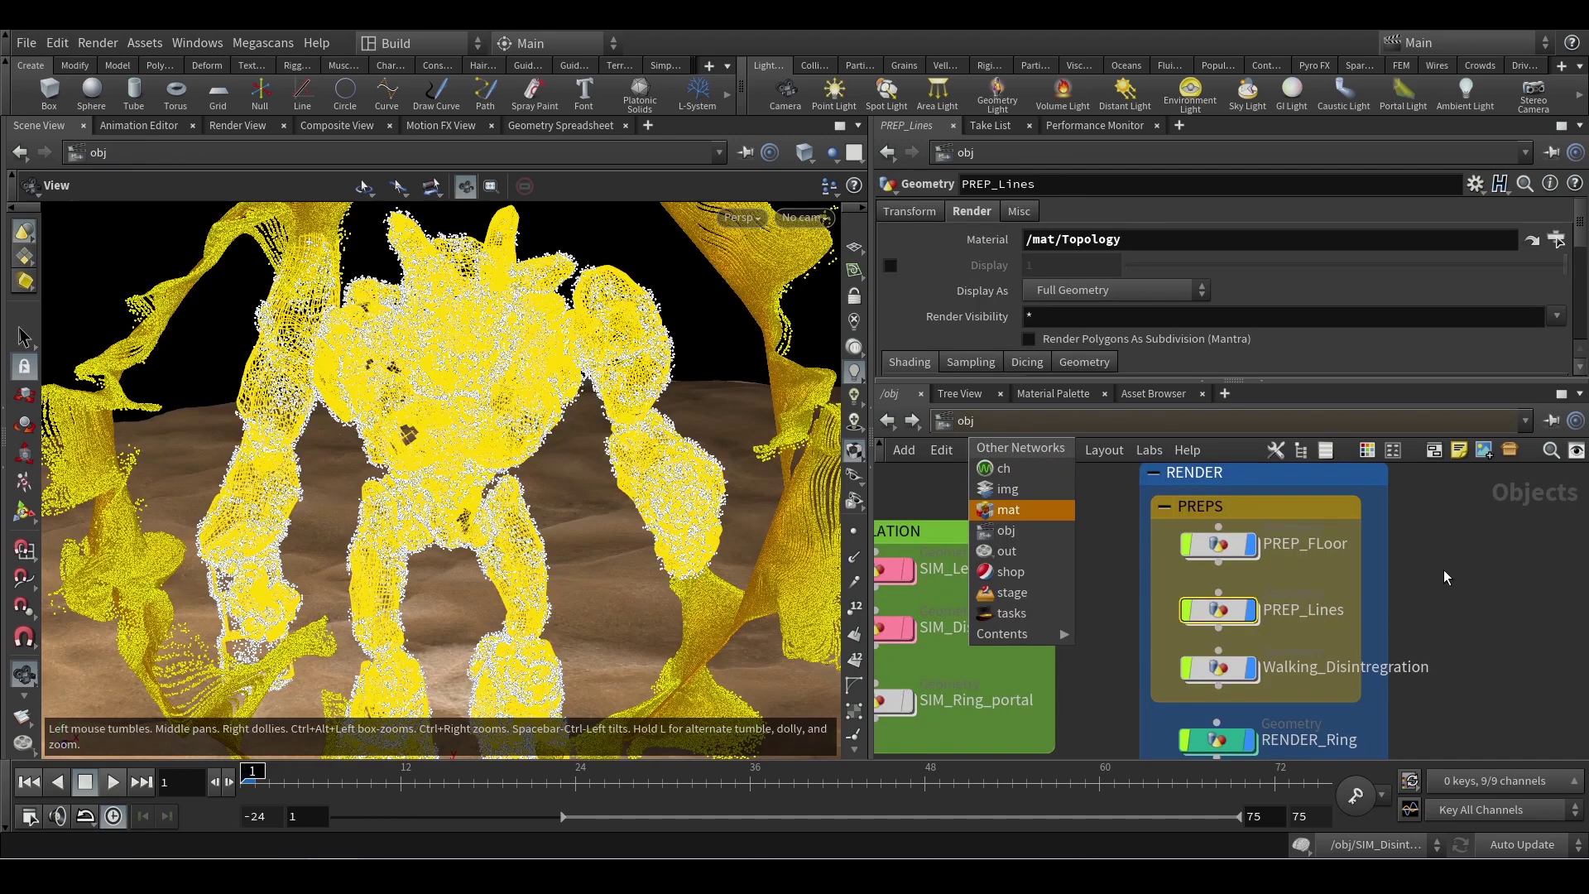
pyautogui.click(1101, 534)
pyautogui.press('h')
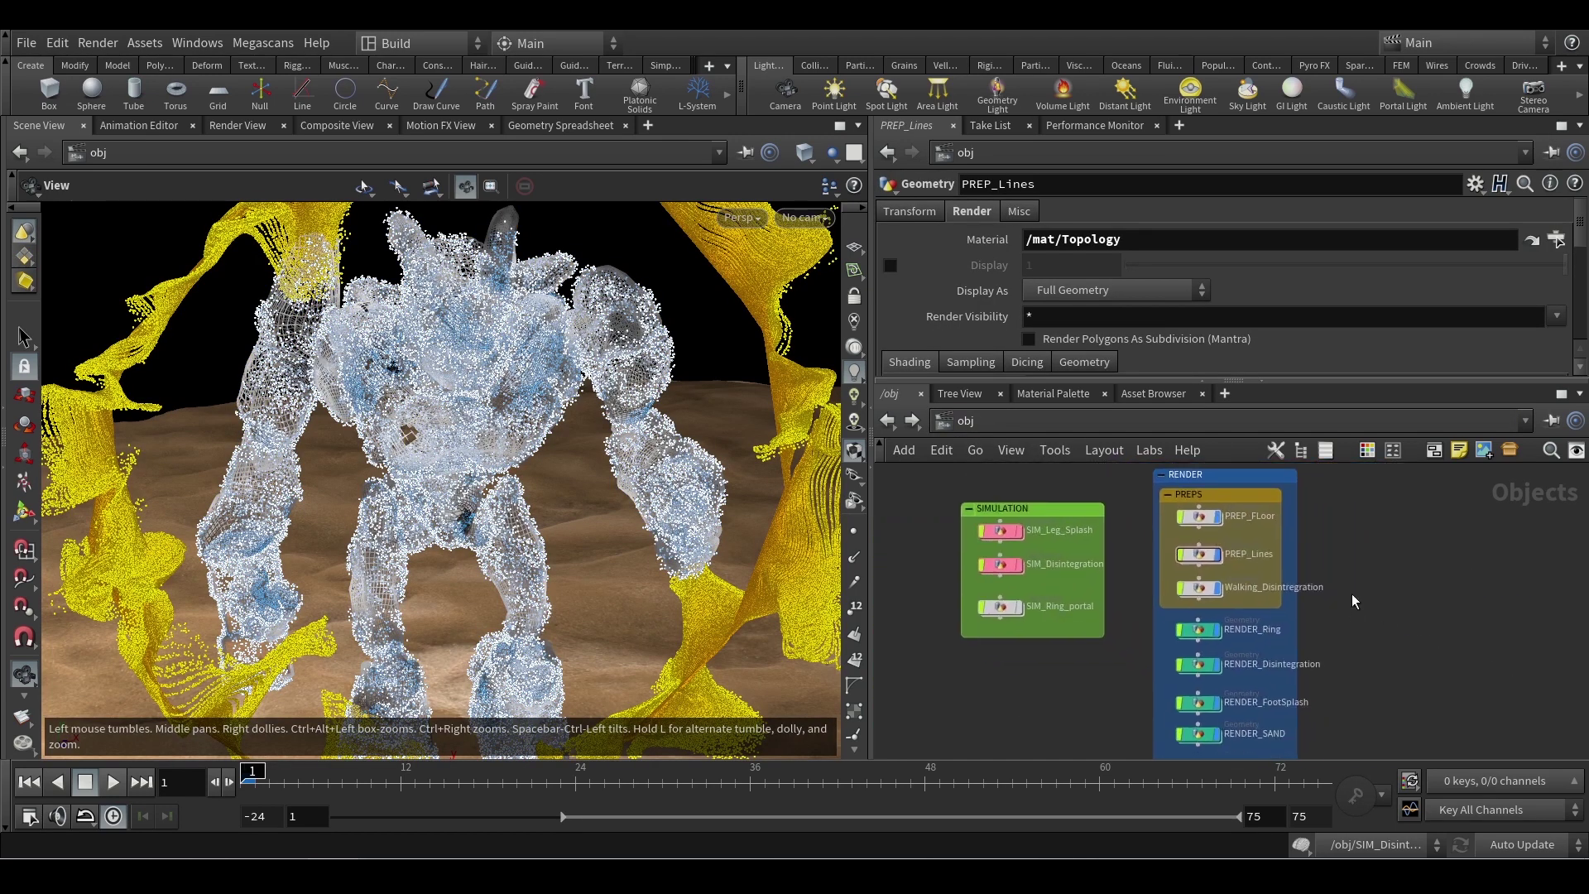
# View the character in the portal ring from the side, then go inside SIM_Disintegration and examine testgeometry_crag1
pyautogui.scroll(-3, 588, 556)
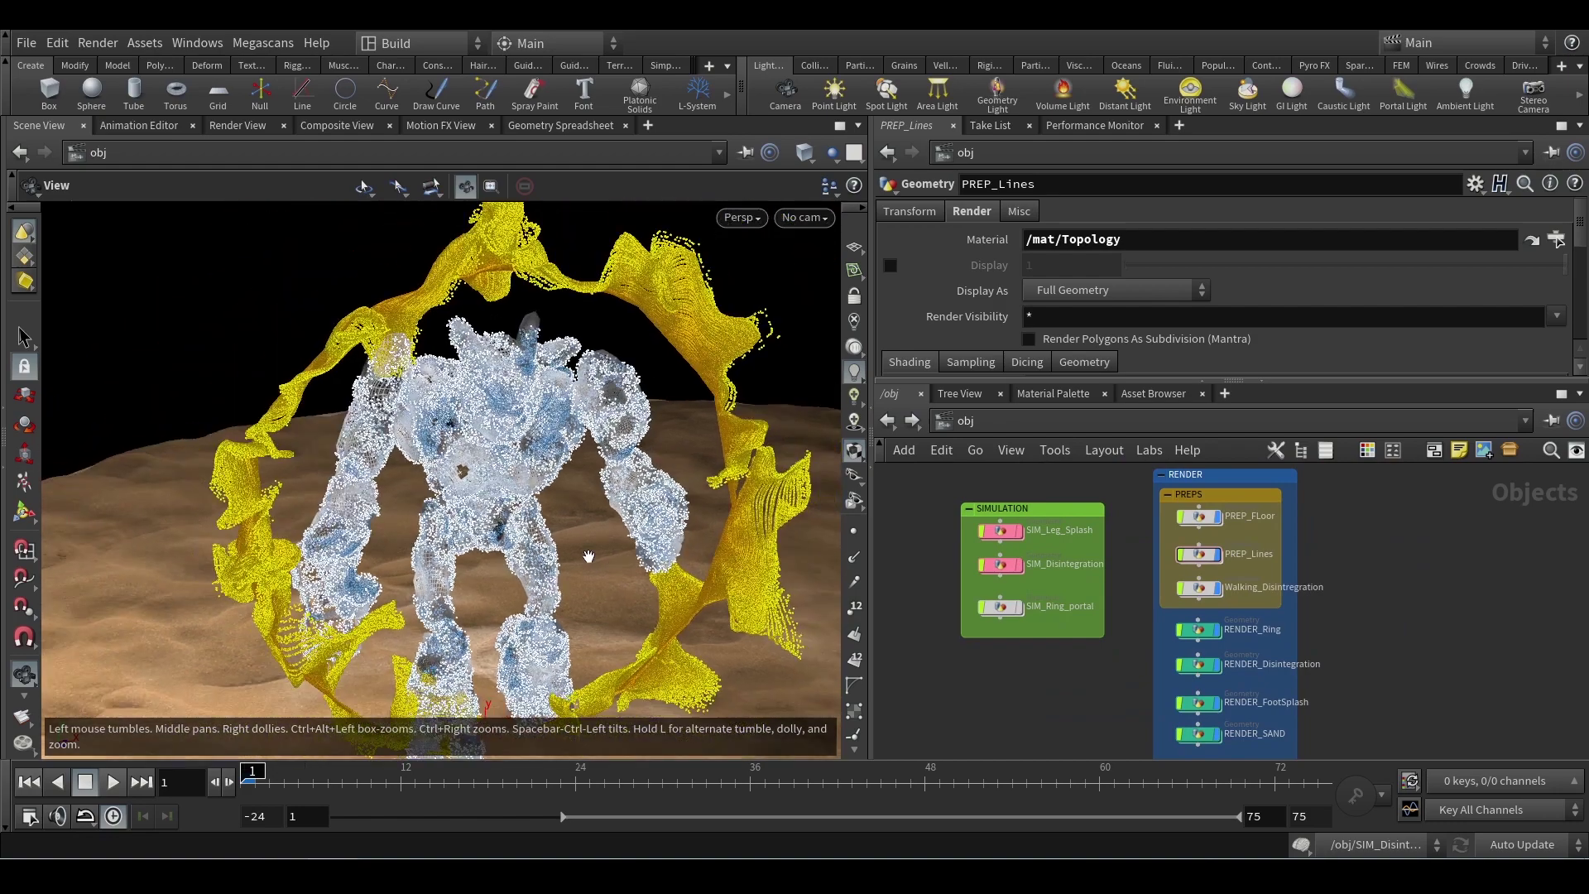
pyautogui.moveTo(595, 569); pyautogui.dragTo(447, 484)
pyautogui.scroll(3, 1323, 674)
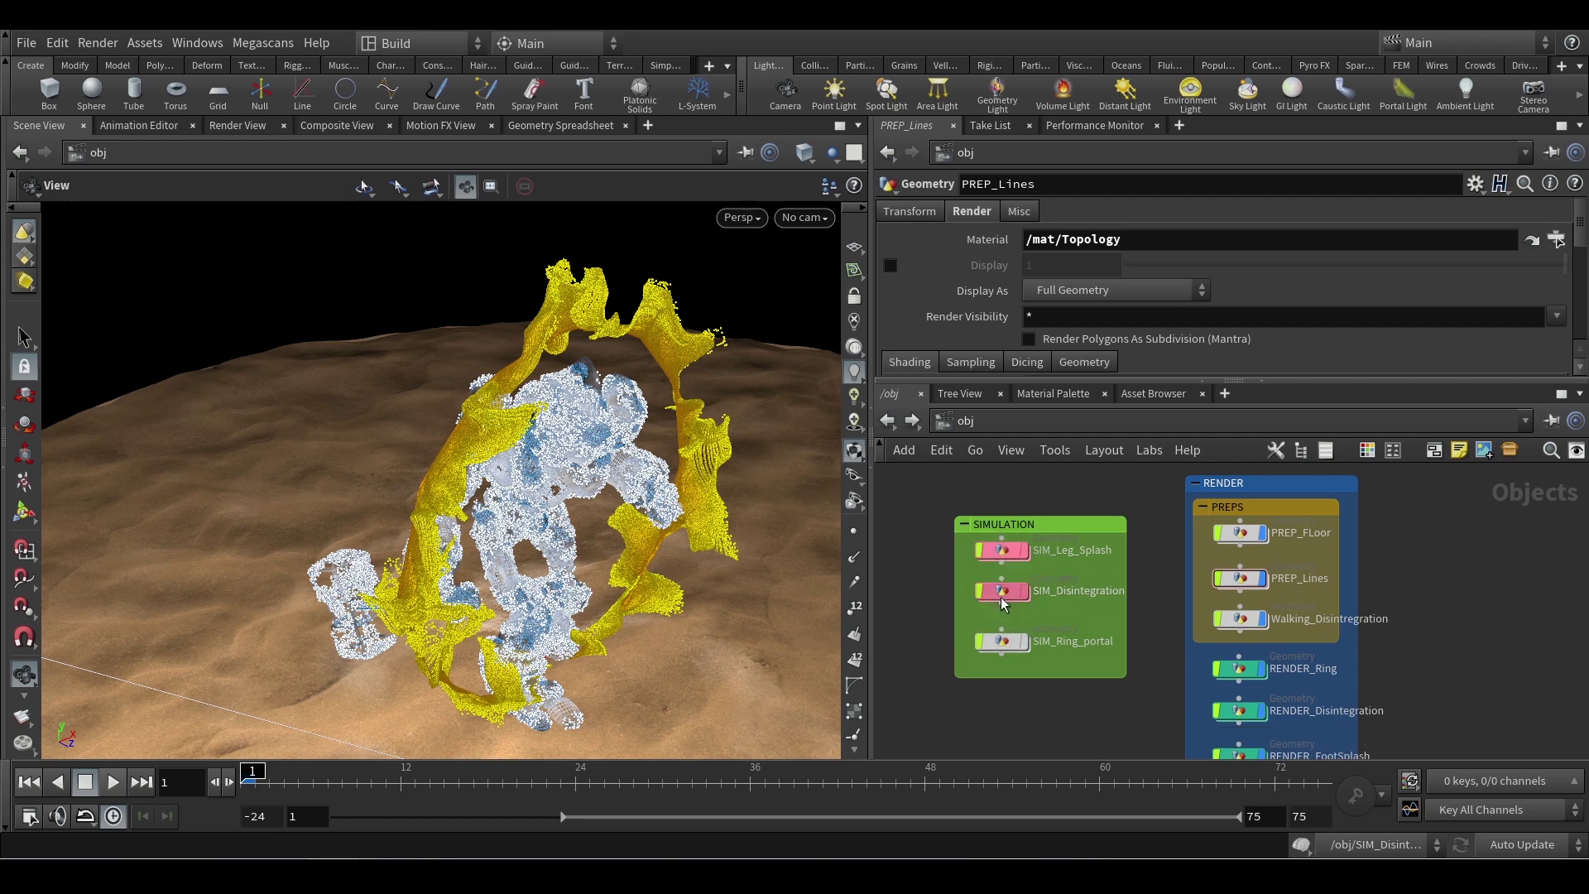
pyautogui.doubleClick(1000, 592)
pyautogui.scroll(2, 1209, 550)
pyautogui.moveTo(1209, 596)
pyautogui.mouseDown(button='middle')
pyautogui.moveTo(1213, 580)
pyautogui.moveTo(1221, 620)
pyautogui.mouseUp(button='middle')
pyautogui.scroll(3, 1223, 623)
pyautogui.scroll(1, 1222, 622)
pyautogui.moveTo(993, 580); pyautogui.dragTo(1169, 602, button='middle')
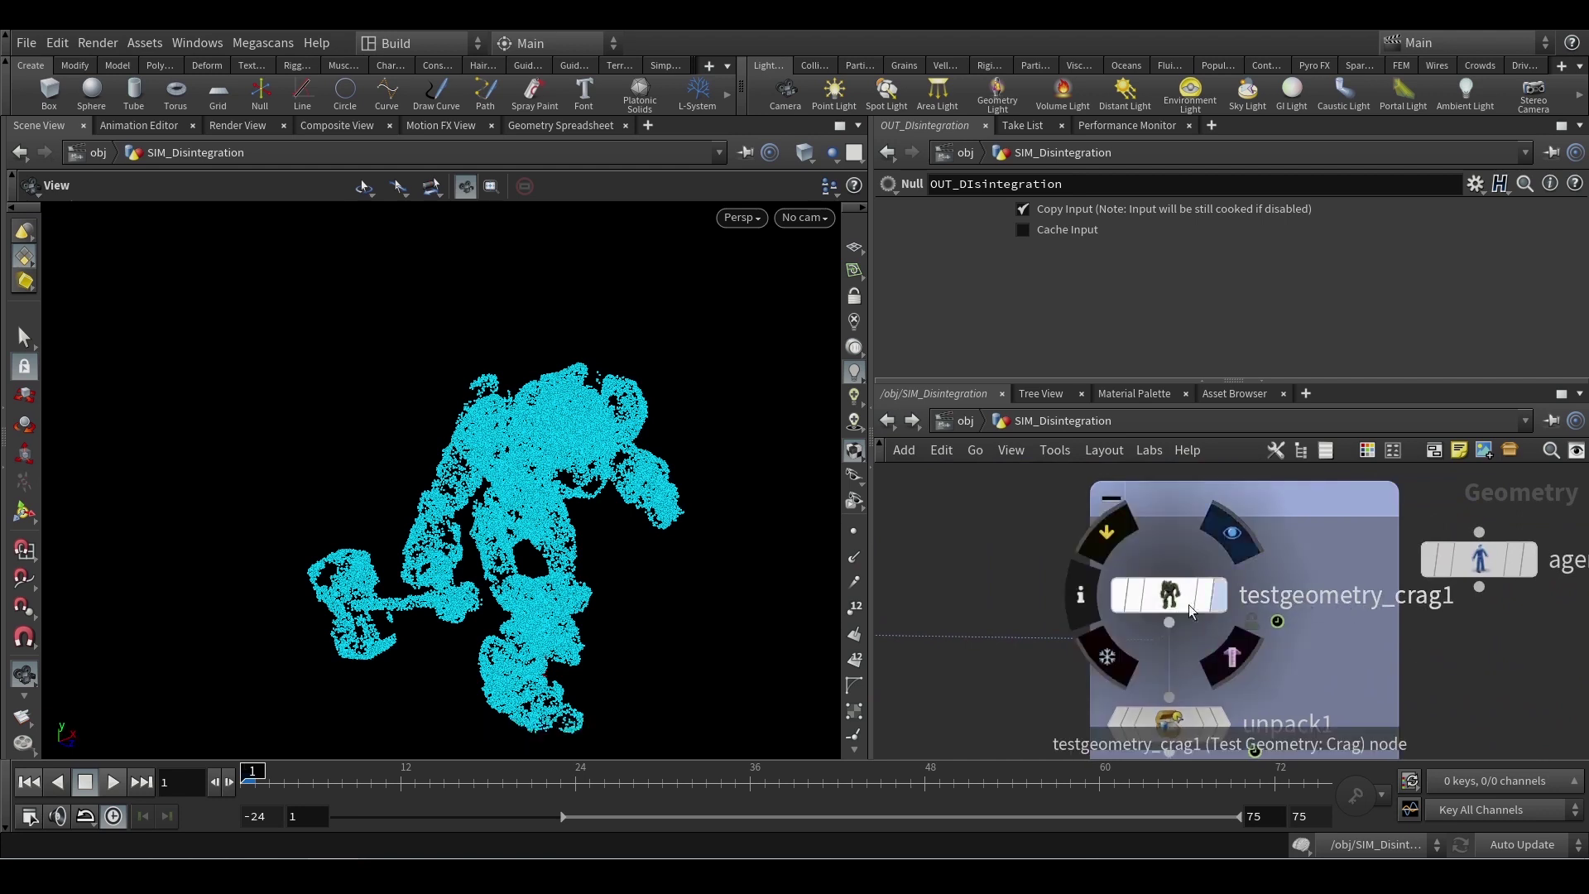
# Select agent1 and inspect its parameters, including the current clip and the FBX file settings
pyautogui.moveTo(1531, 662); pyautogui.dragTo(1236, 659, button='middle')
pyautogui.moveTo(1191, 557); pyautogui.dragTo(1296, 580)
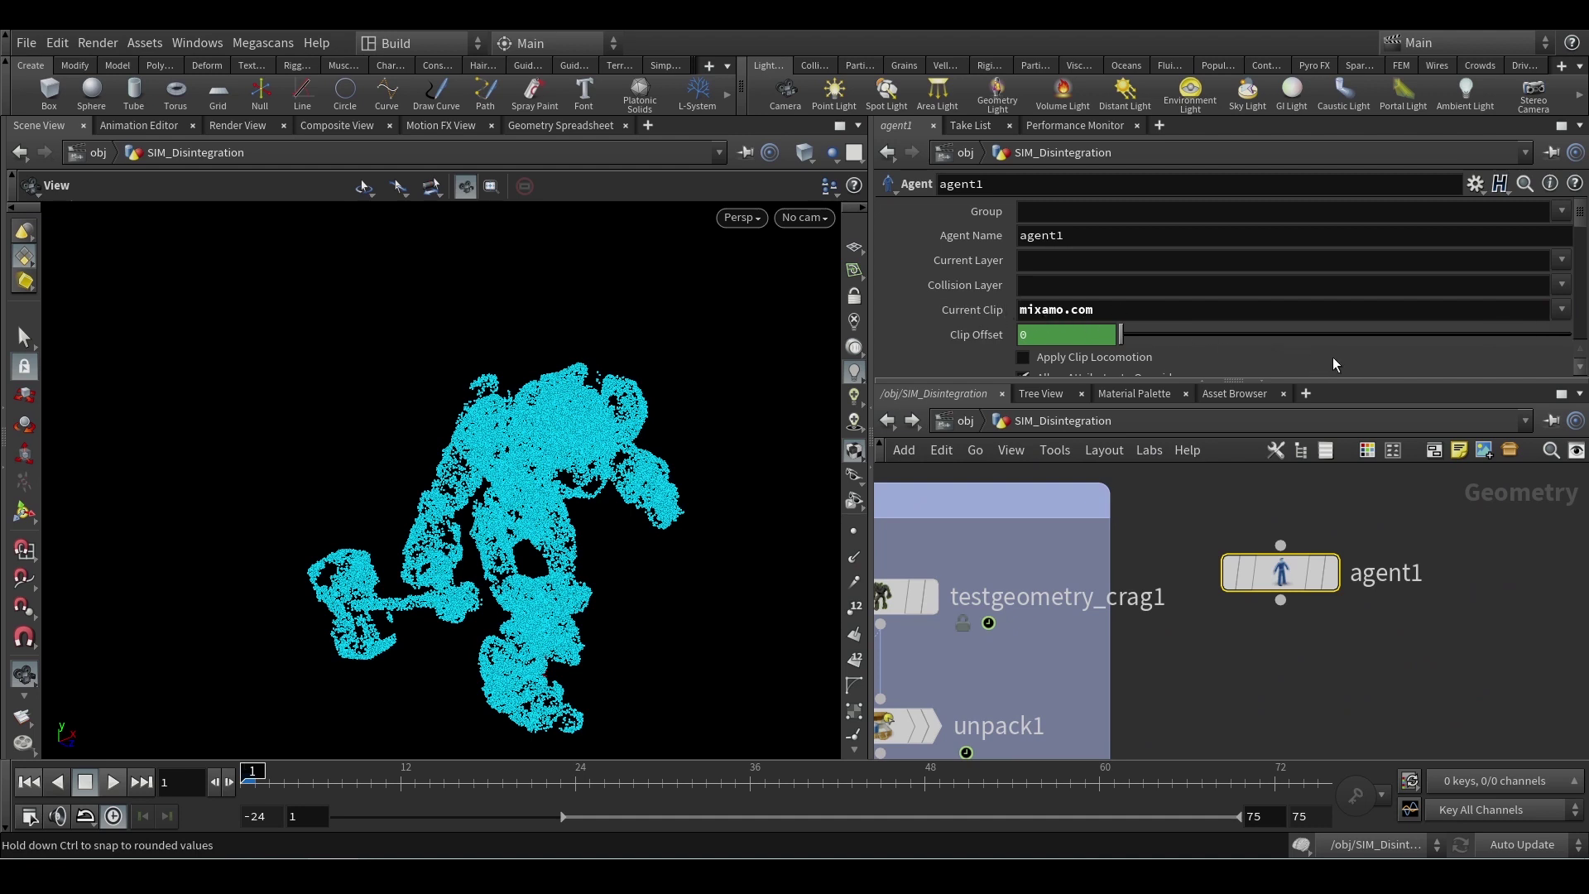
pyautogui.click(1562, 312)
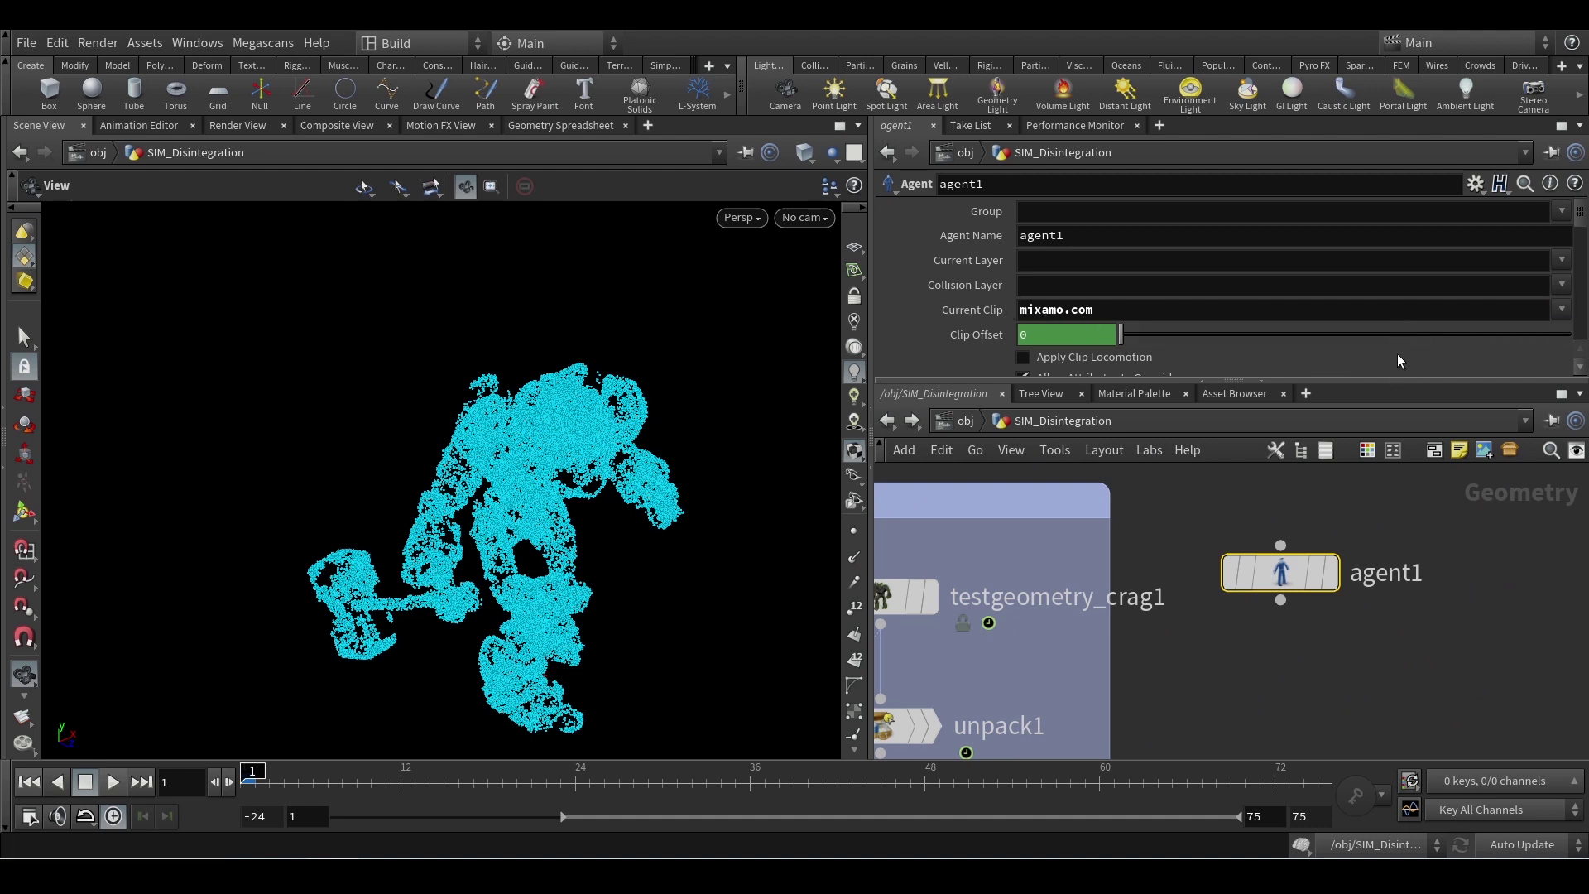
pyautogui.scroll(-3, 1435, 332)
pyautogui.scroll(-1, 1425, 312)
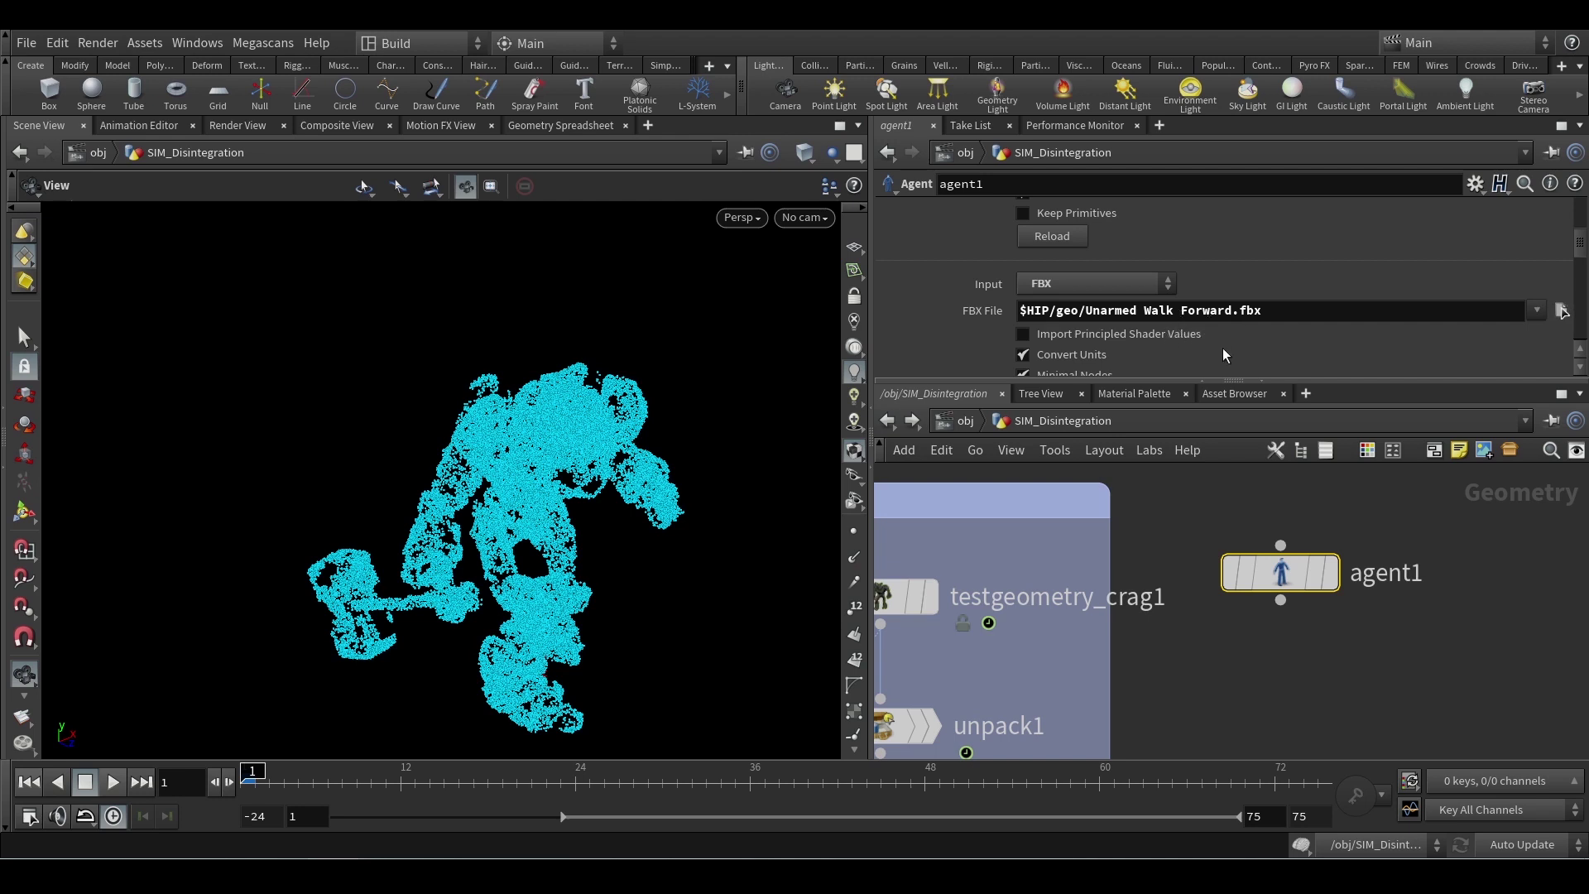
pyautogui.scroll(-2, 1158, 331)
pyautogui.scroll(1, 1200, 341)
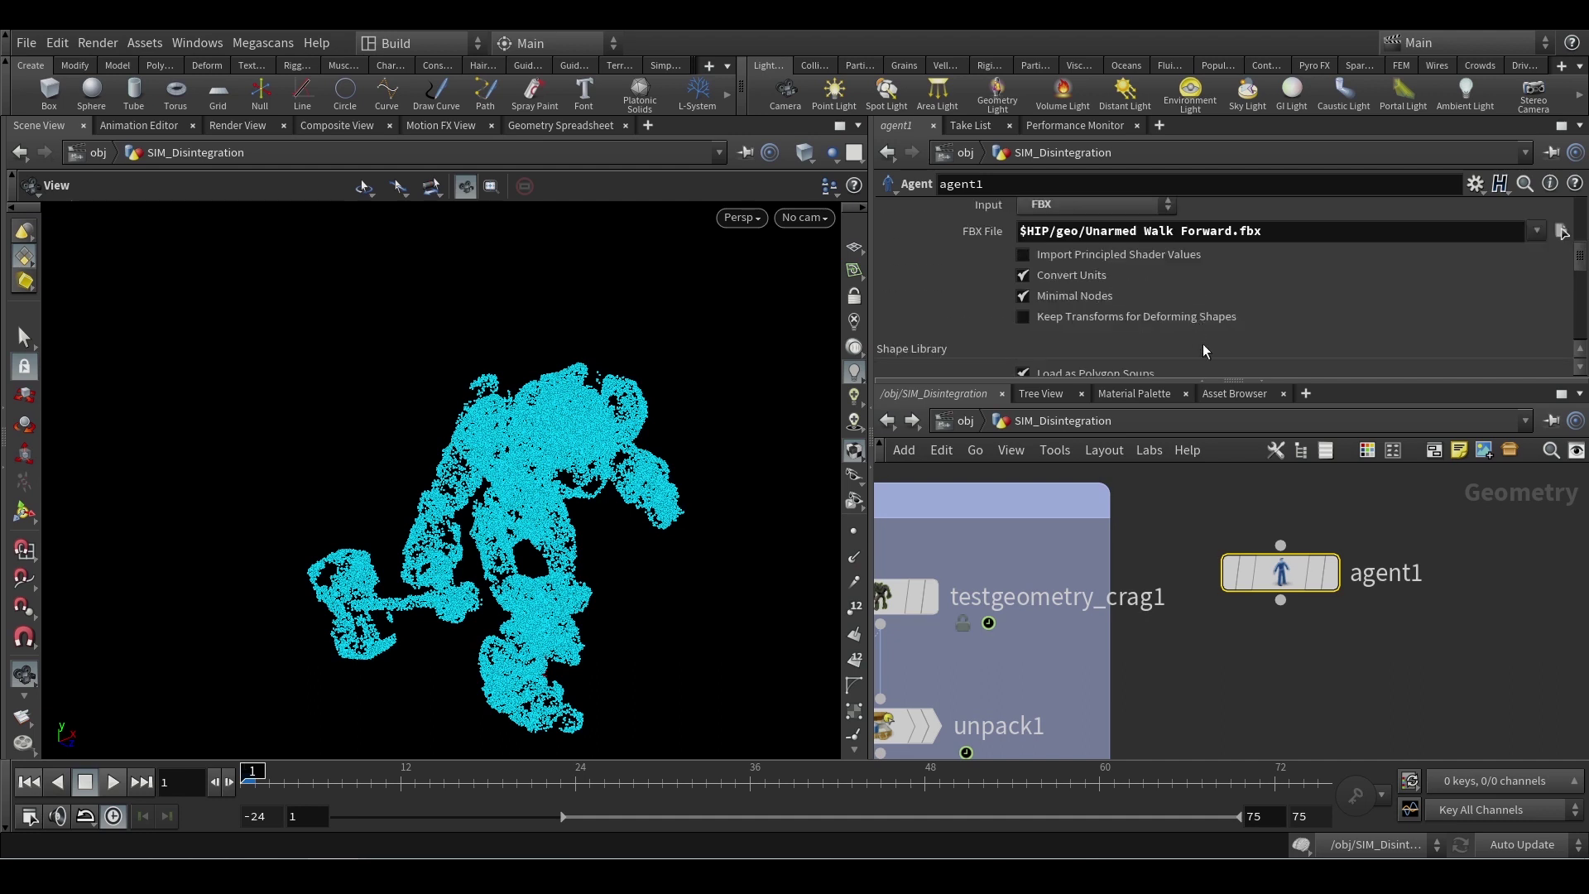
pyautogui.scroll(-3, 1202, 512)
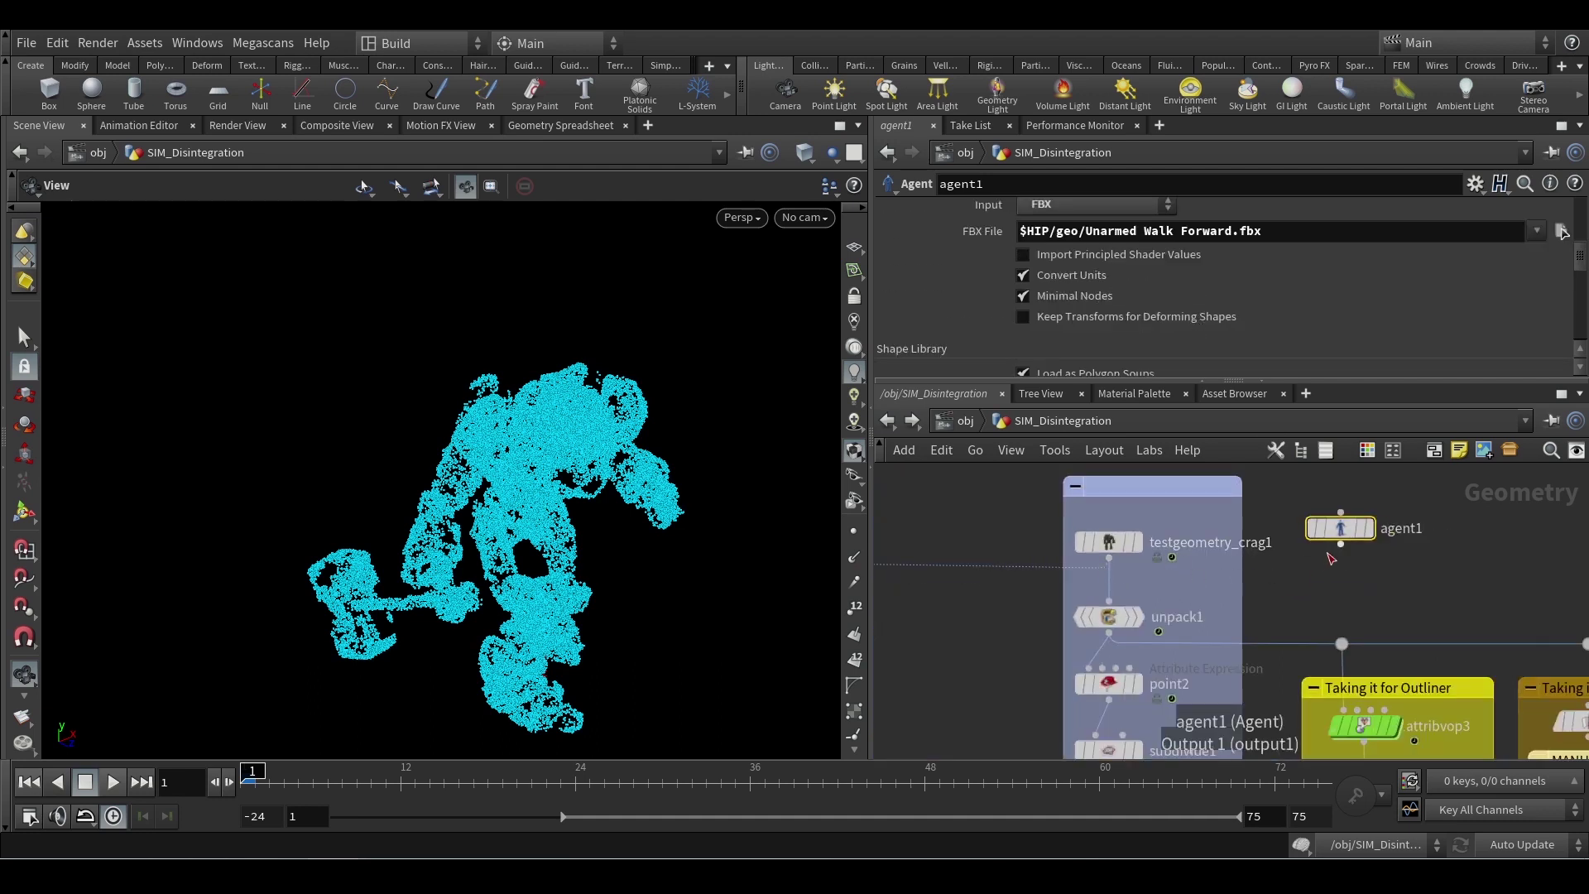
# Examine agent1's surroundings and the network boxes for the outliner and the sand simulation, closing in on blast1
pyautogui.scroll(2, 1354, 581)
pyautogui.moveTo(1430, 600); pyautogui.dragTo(1304, 513)
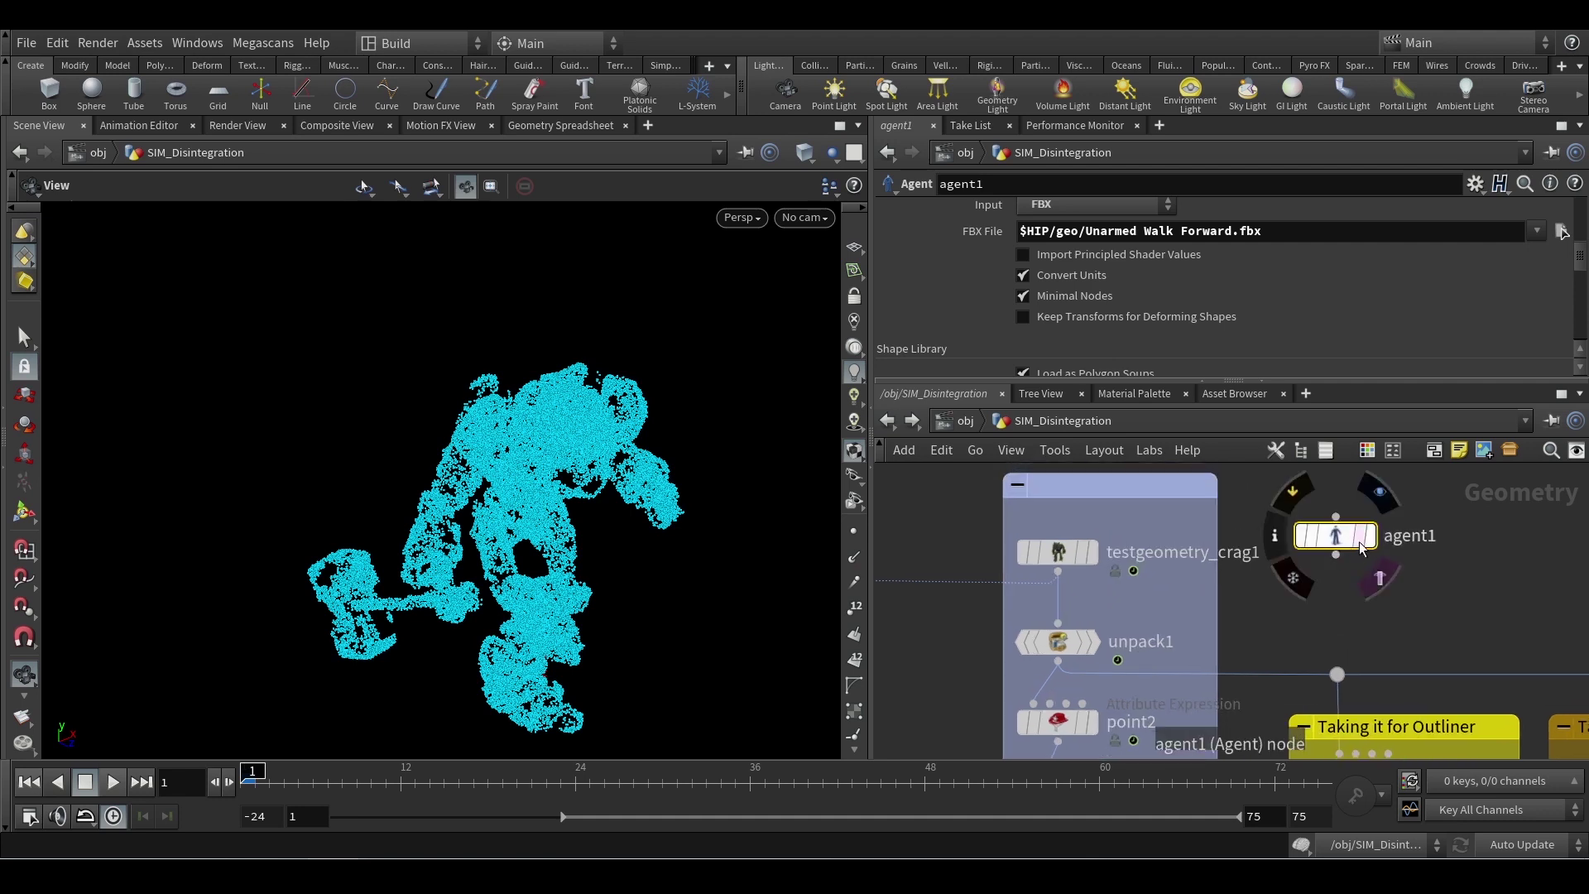
pyautogui.scroll(-5, 1365, 596)
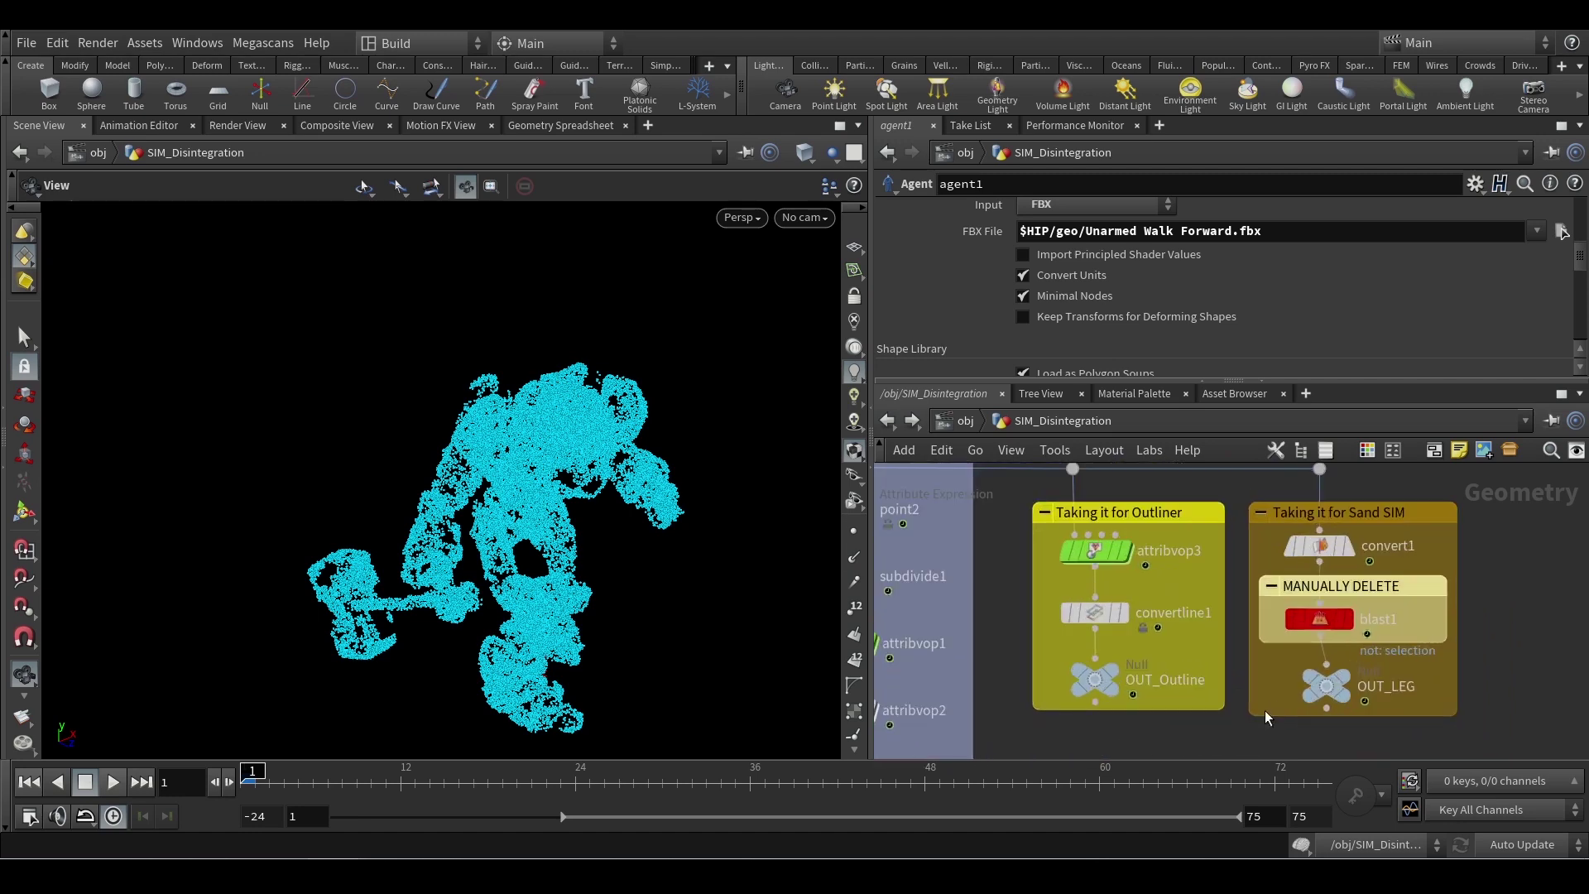
pyautogui.scroll(4, 1291, 703)
pyautogui.moveTo(1504, 570); pyautogui.dragTo(1426, 609, button='middle')
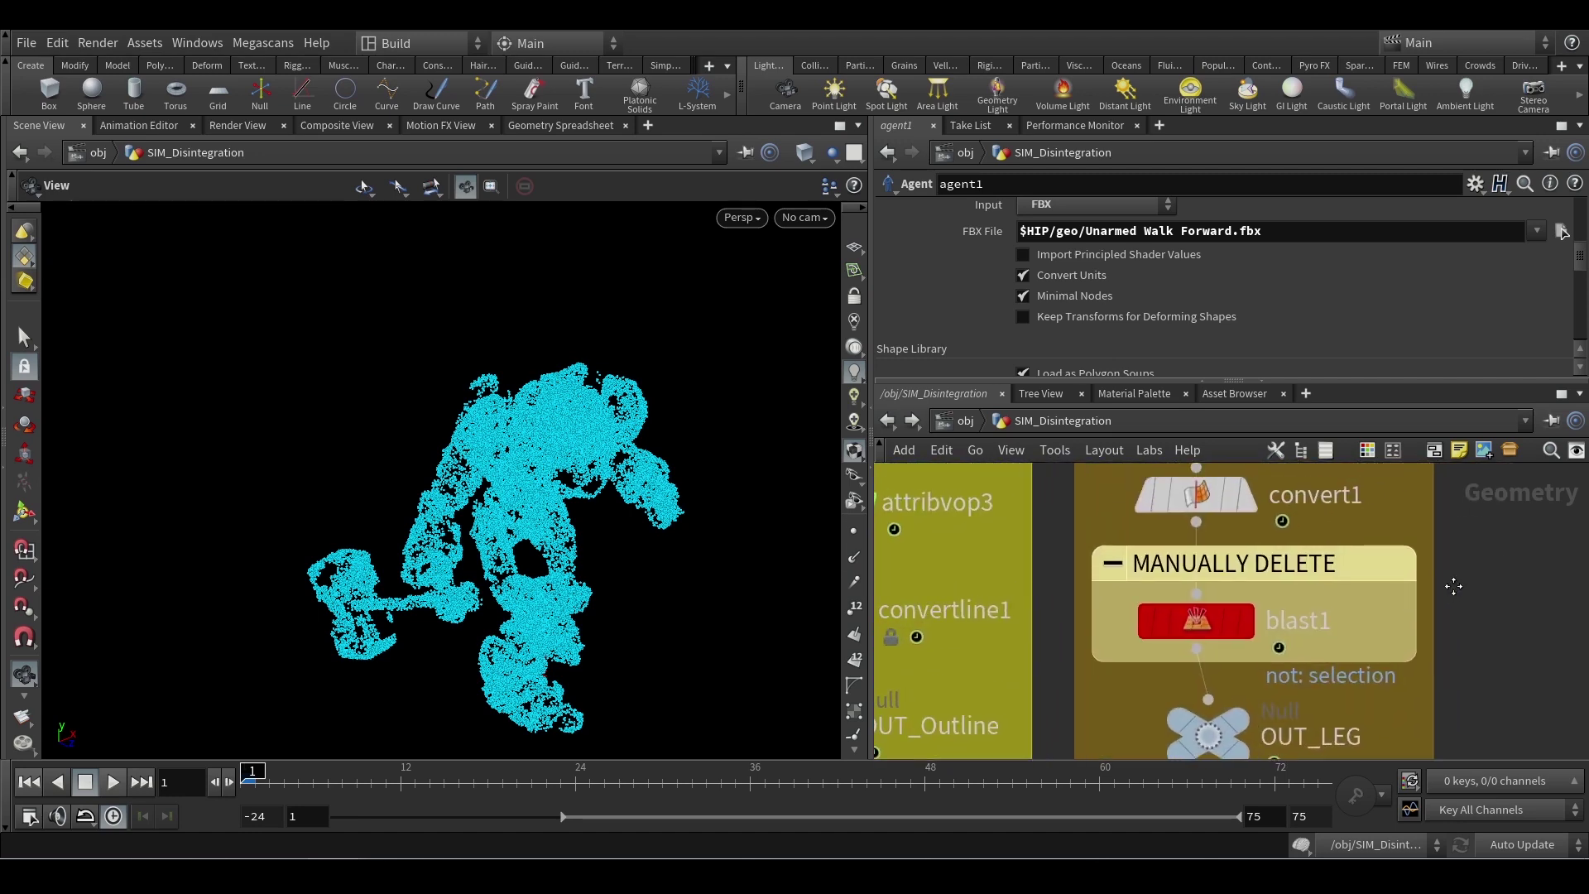
# Display the output of blast1, frame the isolated feet, and inspect them under headlight lighting
pyautogui.click(1202, 634)
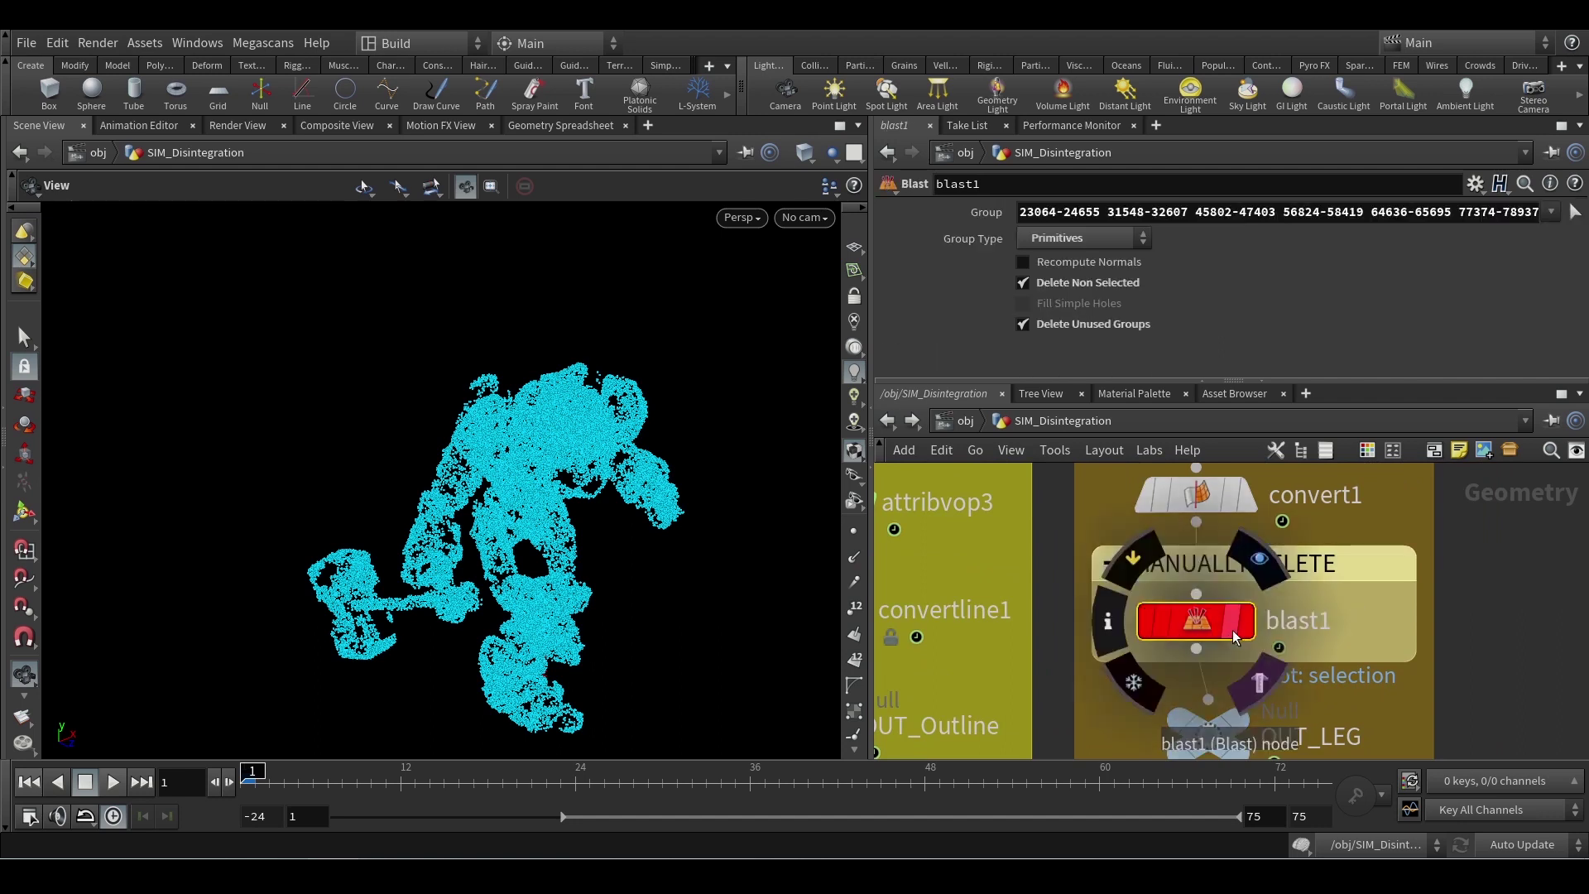
pyautogui.press('r')
pyautogui.moveTo(585, 603); pyautogui.dragTo(301, 619)
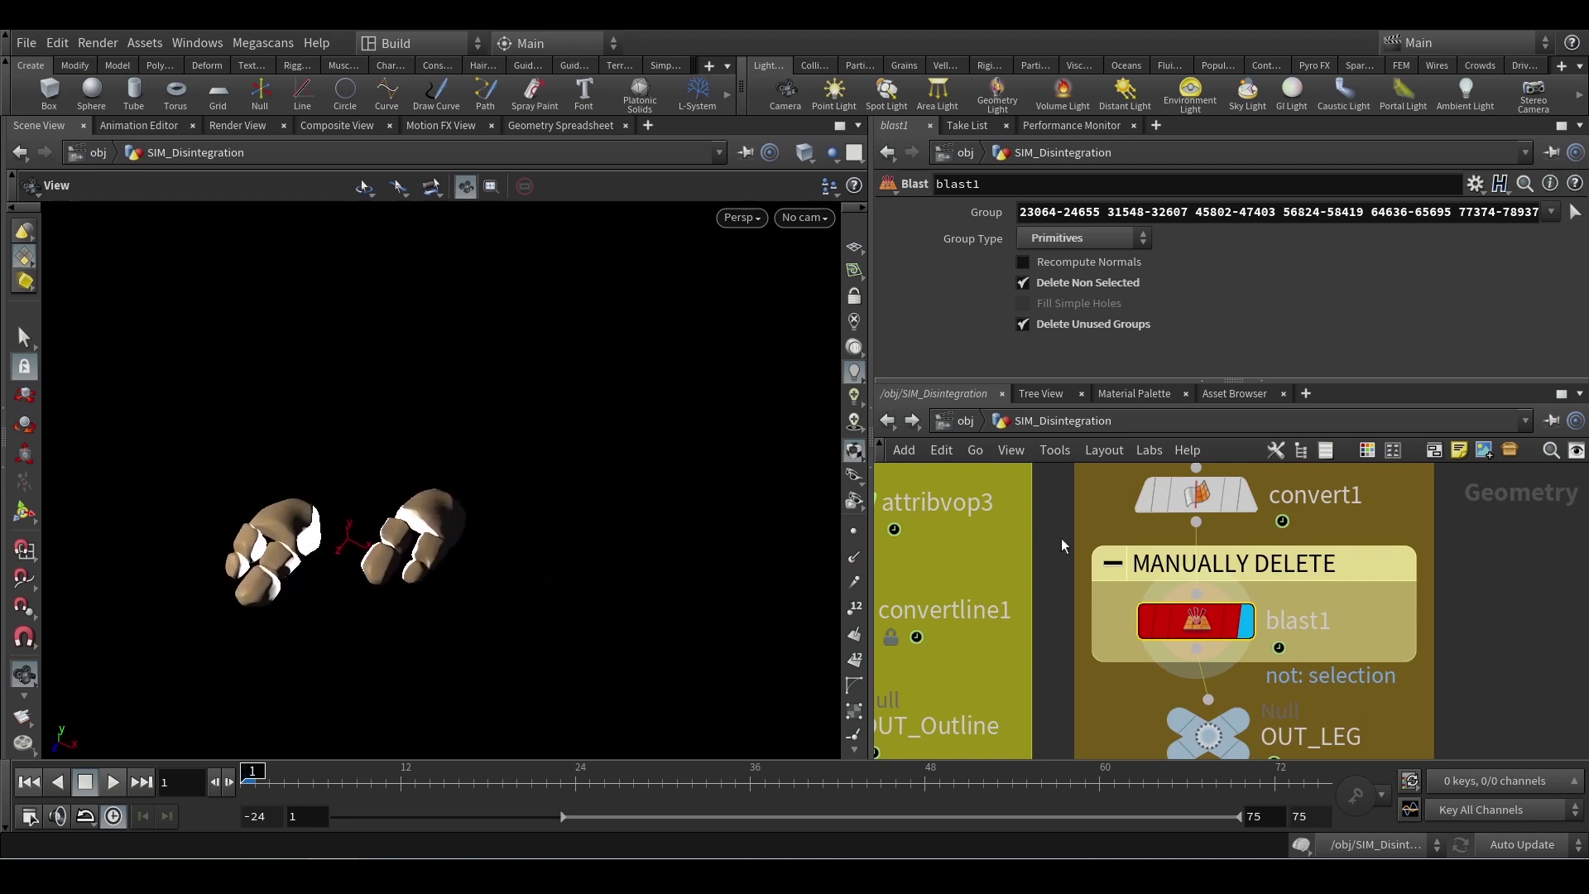
pyautogui.click(855, 347)
pyautogui.moveTo(620, 369); pyautogui.dragTo(462, 527)
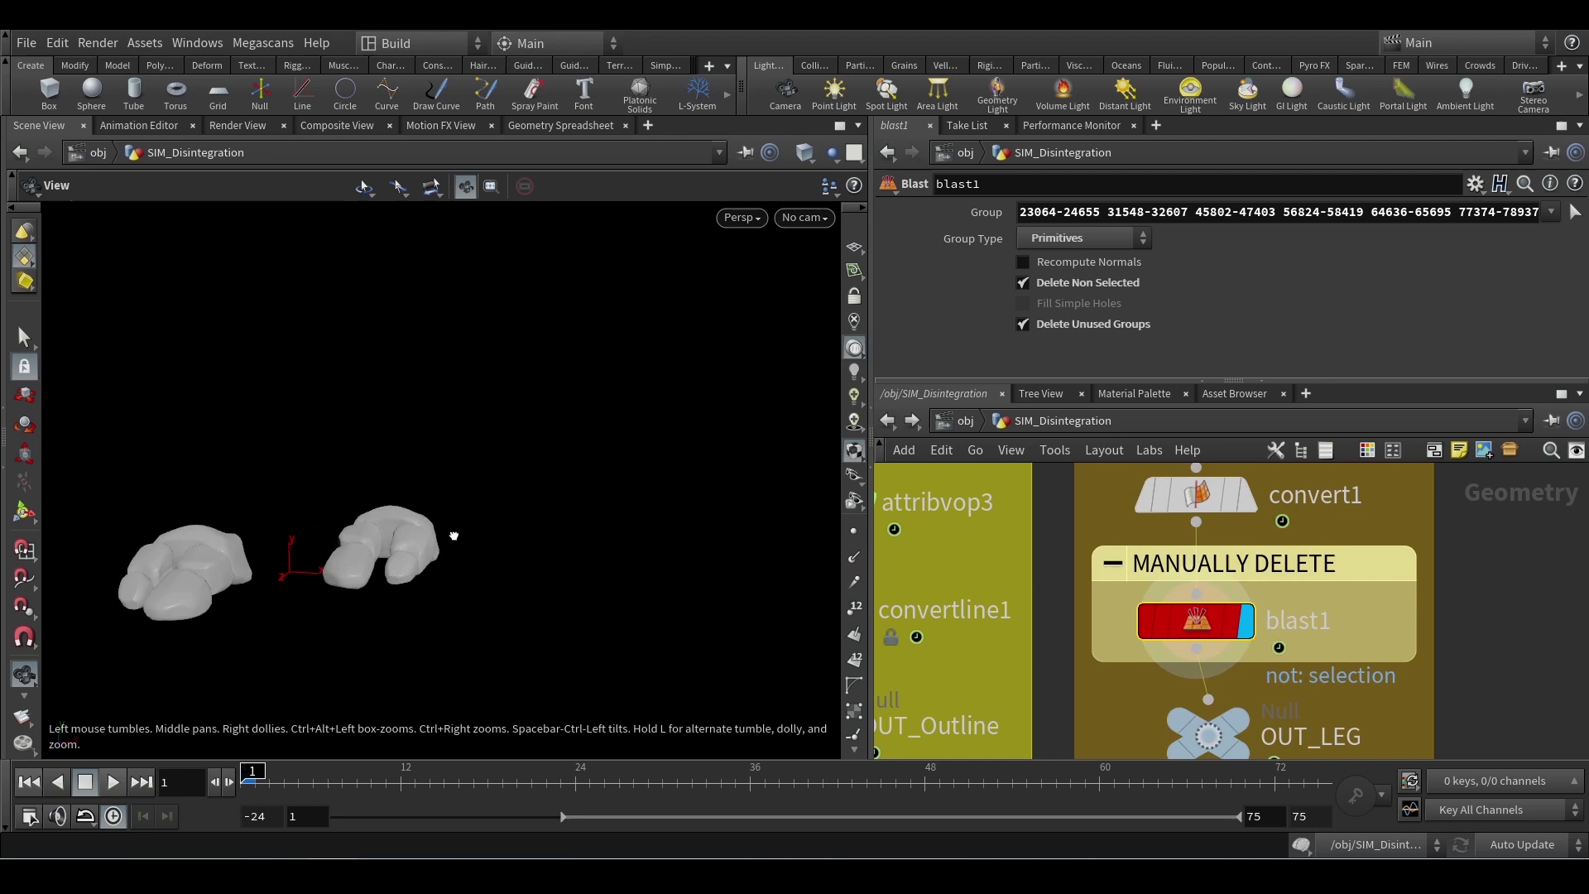
# Display the output of convert1 and examine the character's legs and full body, then view both the outliner and sand simulation boxes
pyautogui.click(1245, 495)
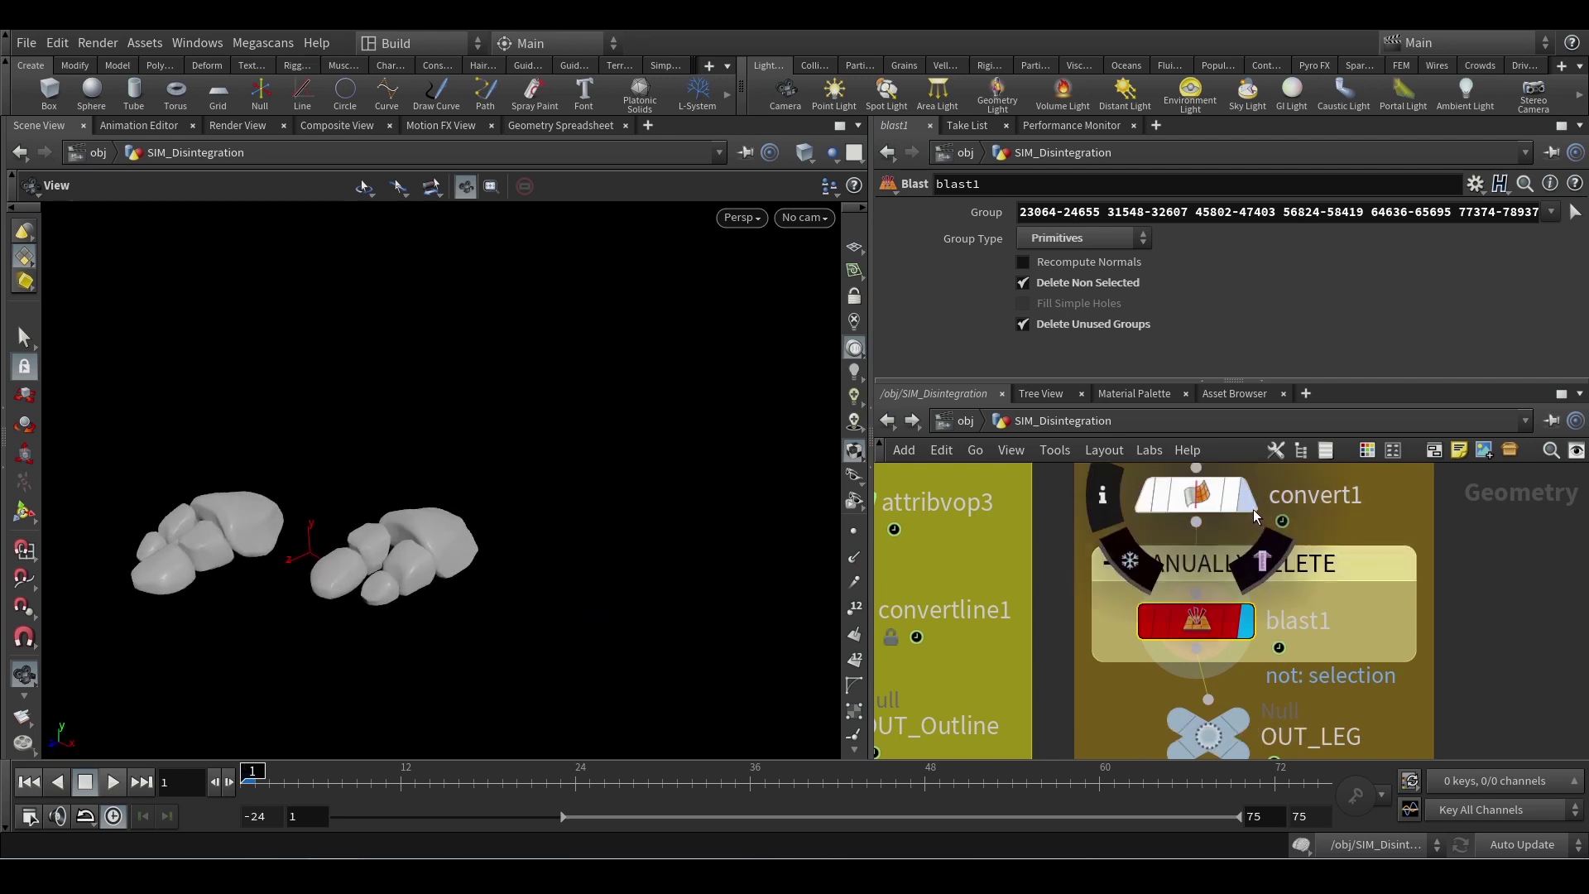
pyautogui.click(1201, 496)
pyautogui.moveTo(596, 464); pyautogui.dragTo(334, 532)
pyautogui.scroll(-3, 553, 549)
pyautogui.scroll(3, 687, 512)
pyautogui.scroll(3, 525, 521)
pyautogui.scroll(3, 394, 573)
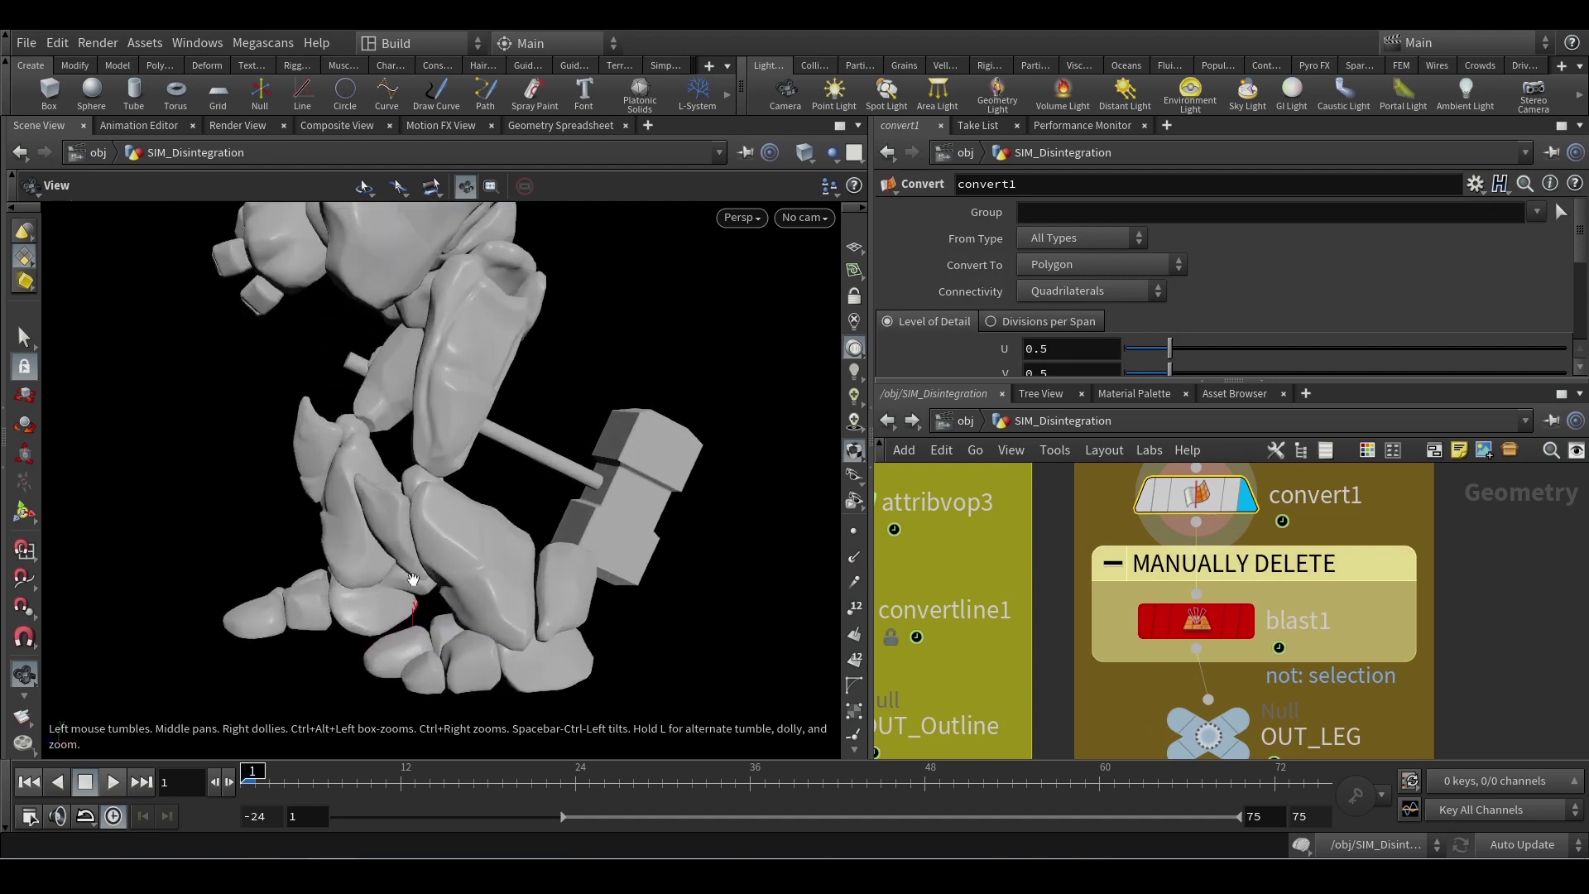
pyautogui.moveTo(423, 671)
pyautogui.mouseDown()
pyautogui.moveTo(467, 661)
pyautogui.moveTo(429, 656)
pyautogui.mouseUp()
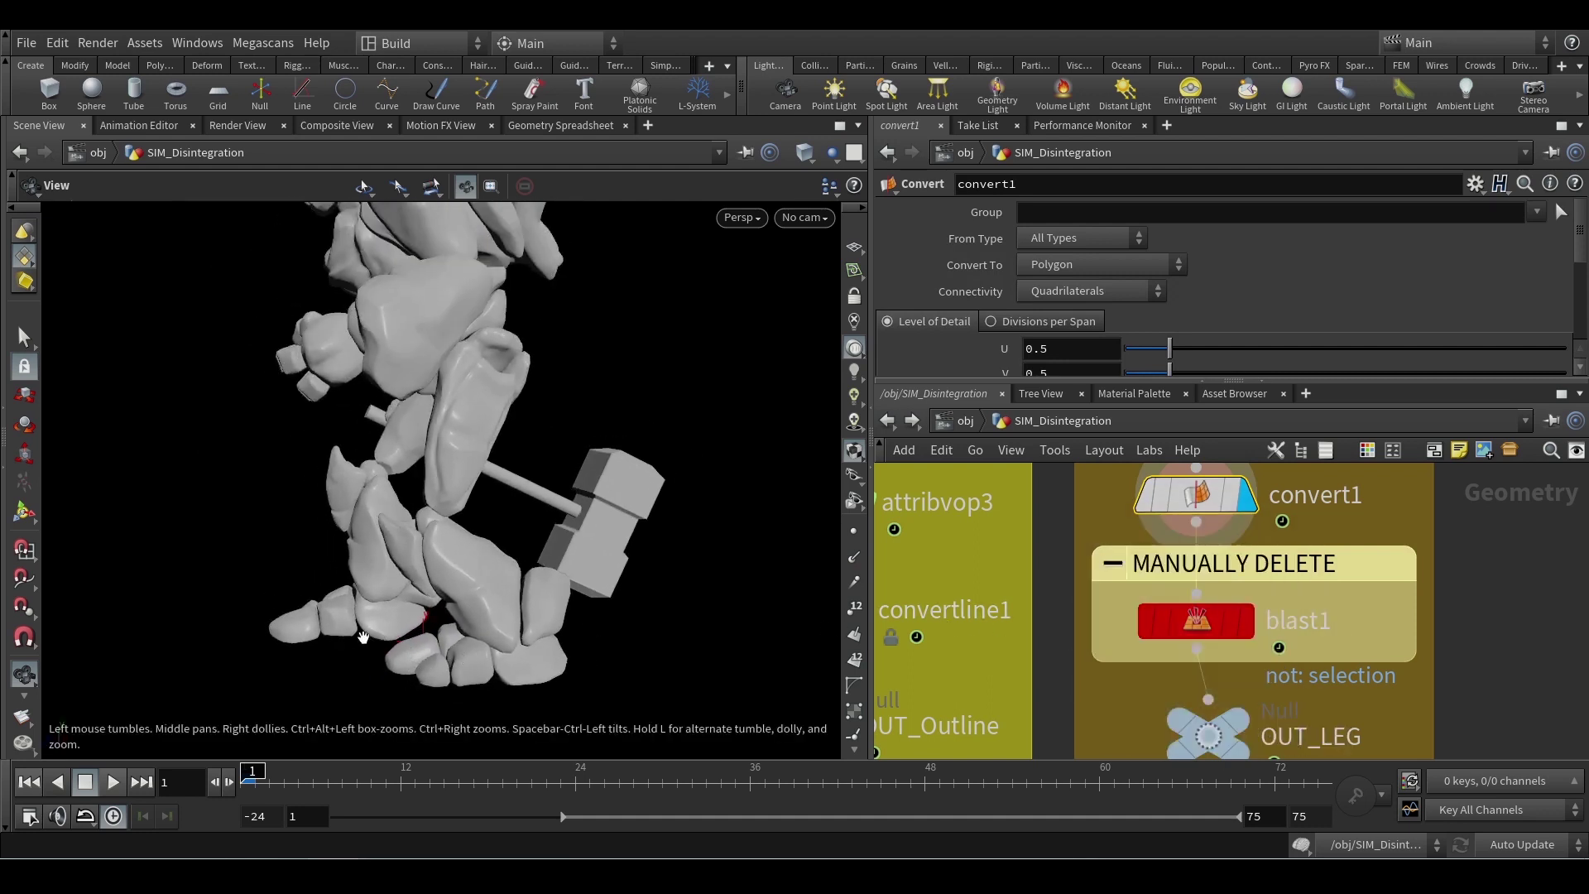
pyautogui.scroll(-3, 362, 637)
pyautogui.moveTo(362, 637); pyautogui.dragTo(450, 664)
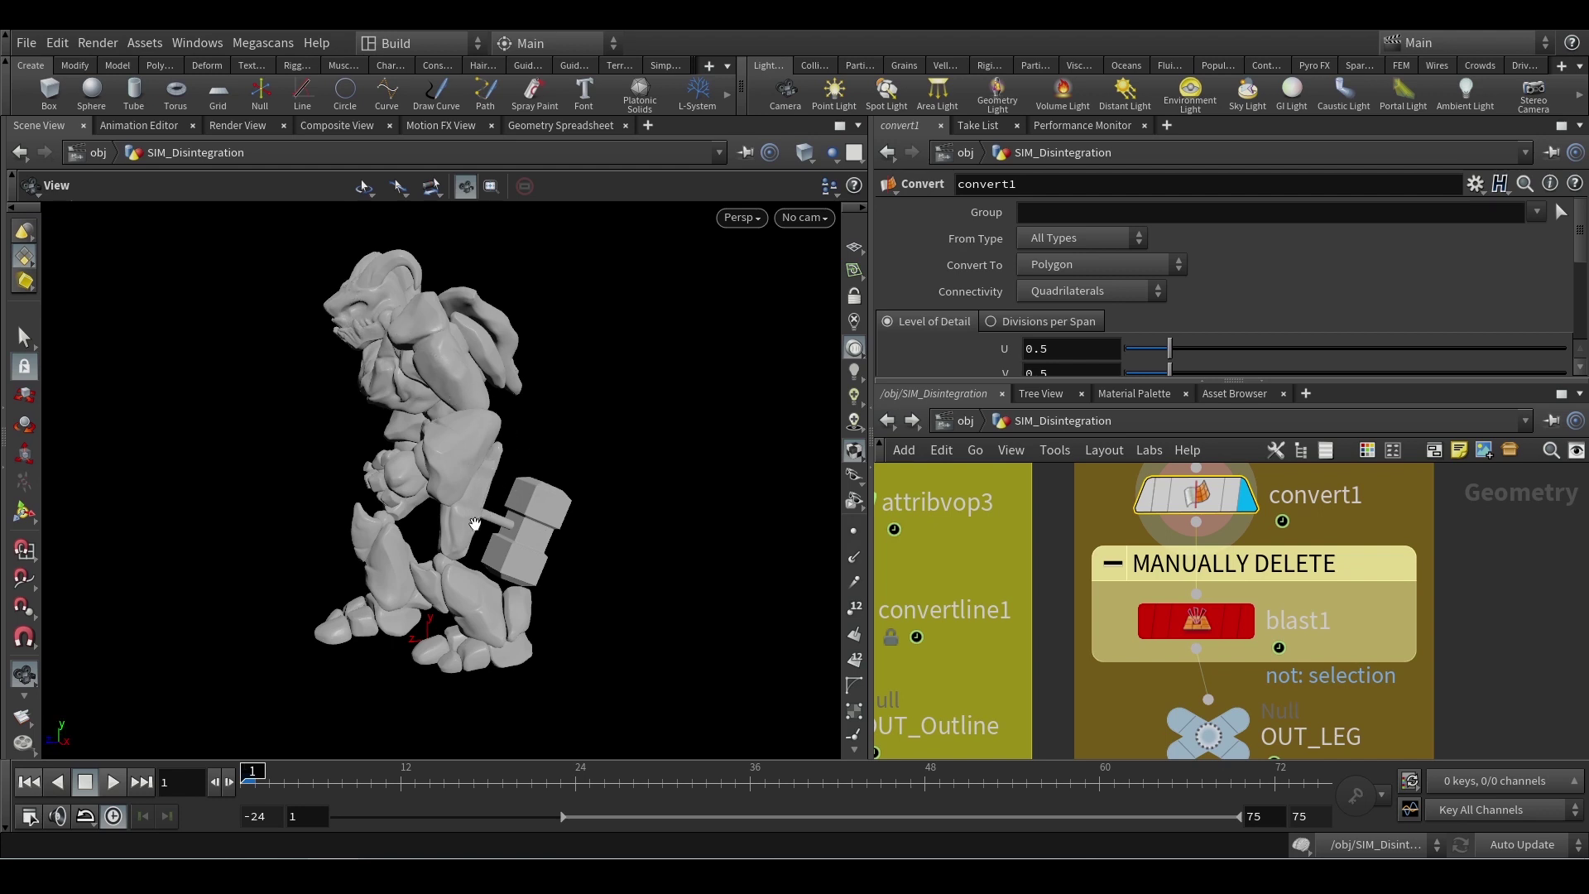
pyautogui.moveTo(475, 524)
pyautogui.mouseDown()
pyautogui.moveTo(522, 553)
pyautogui.moveTo(464, 535)
pyautogui.mouseUp()
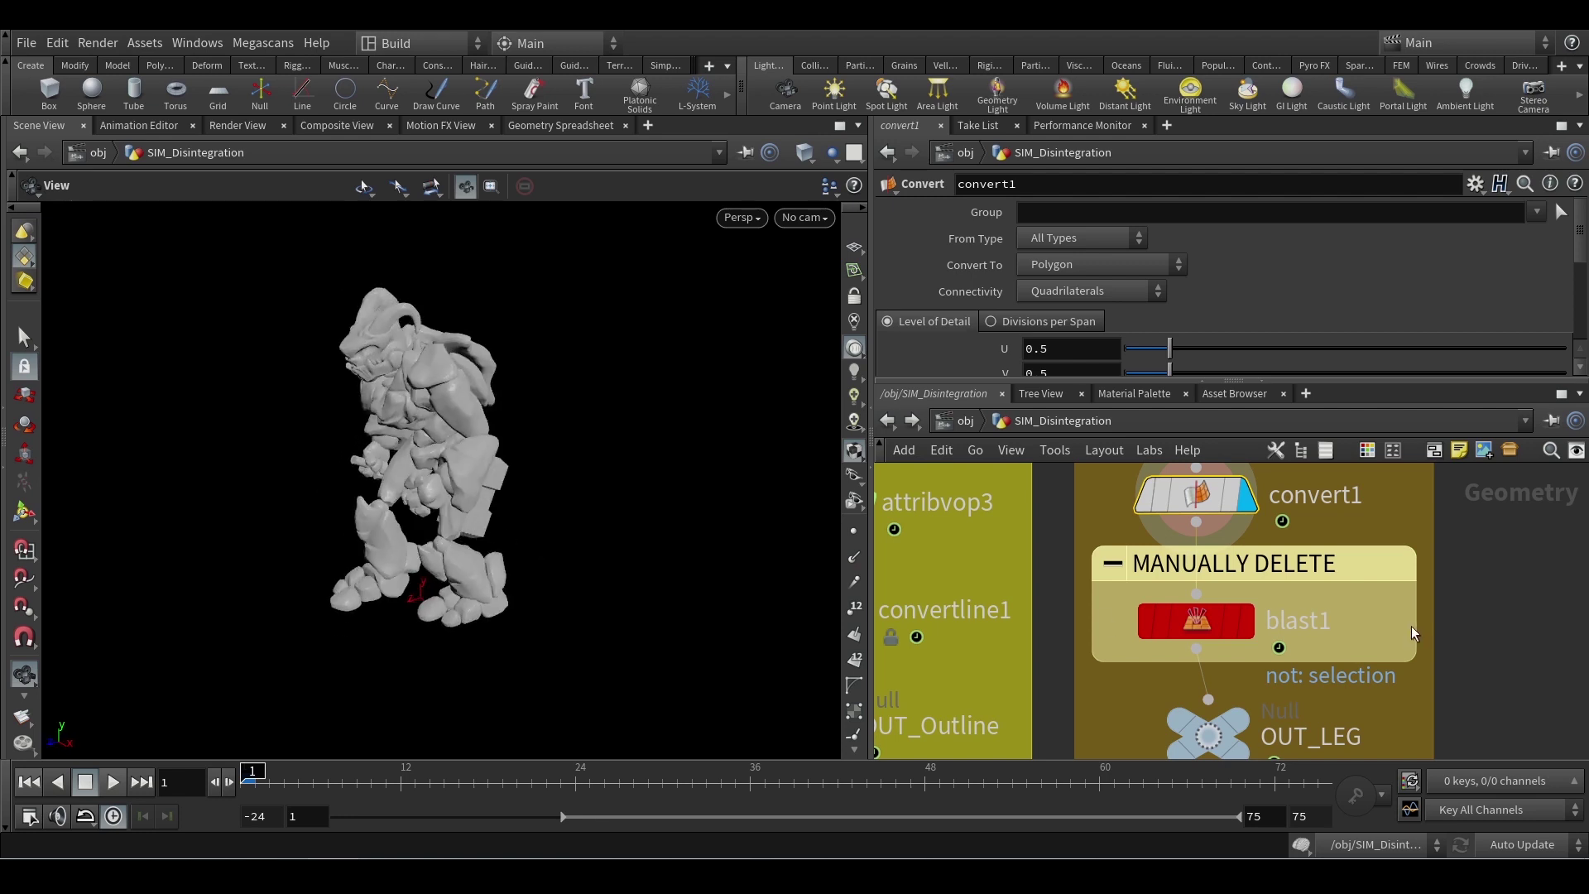
pyautogui.scroll(-2, 1412, 625)
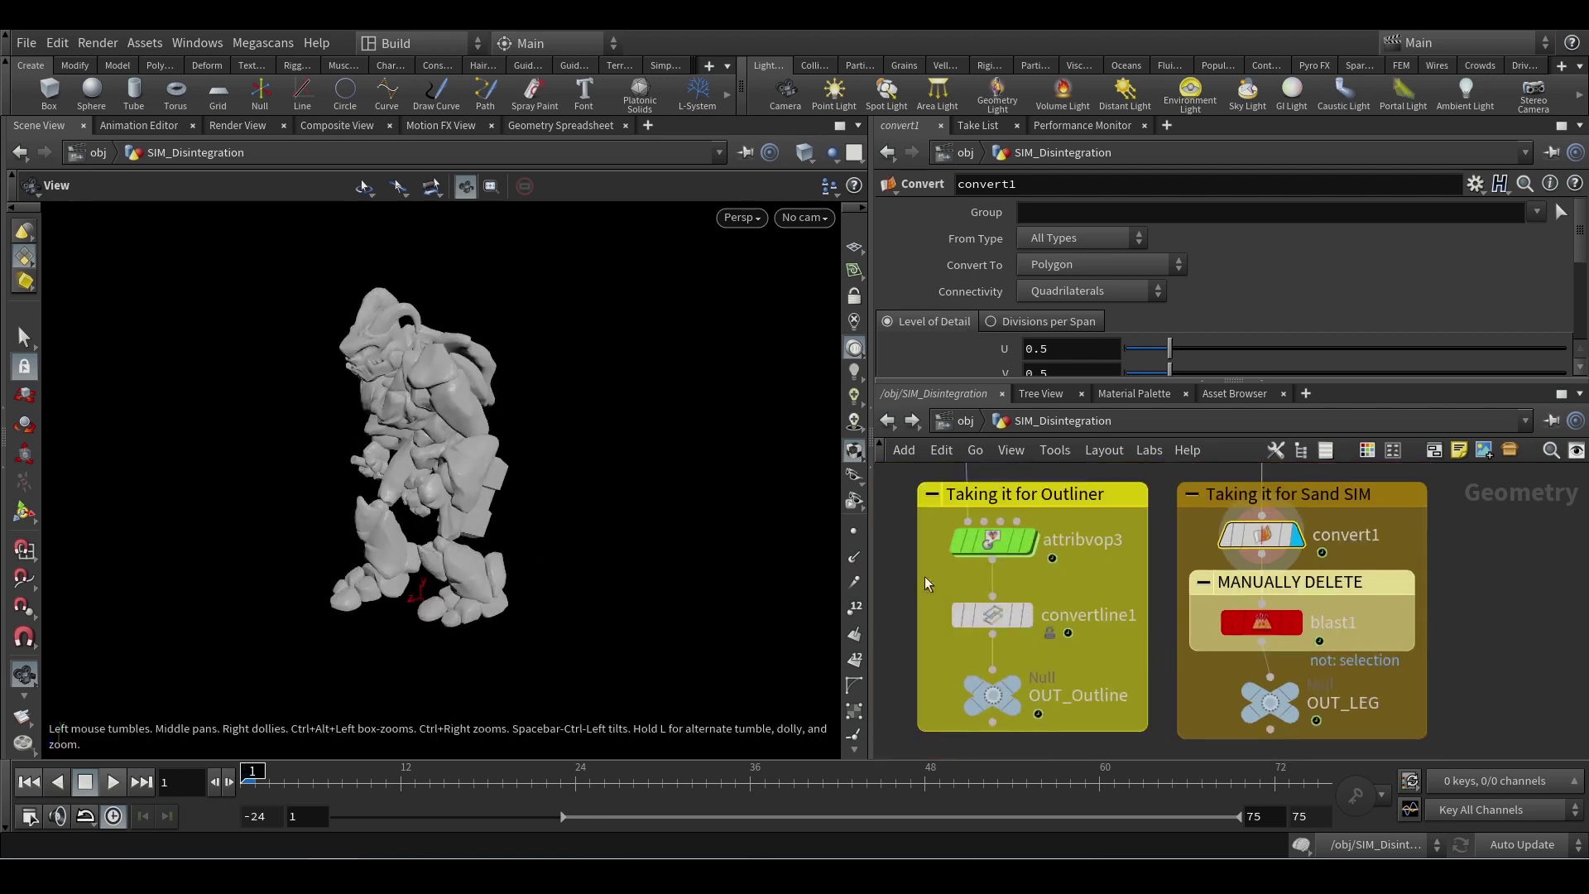
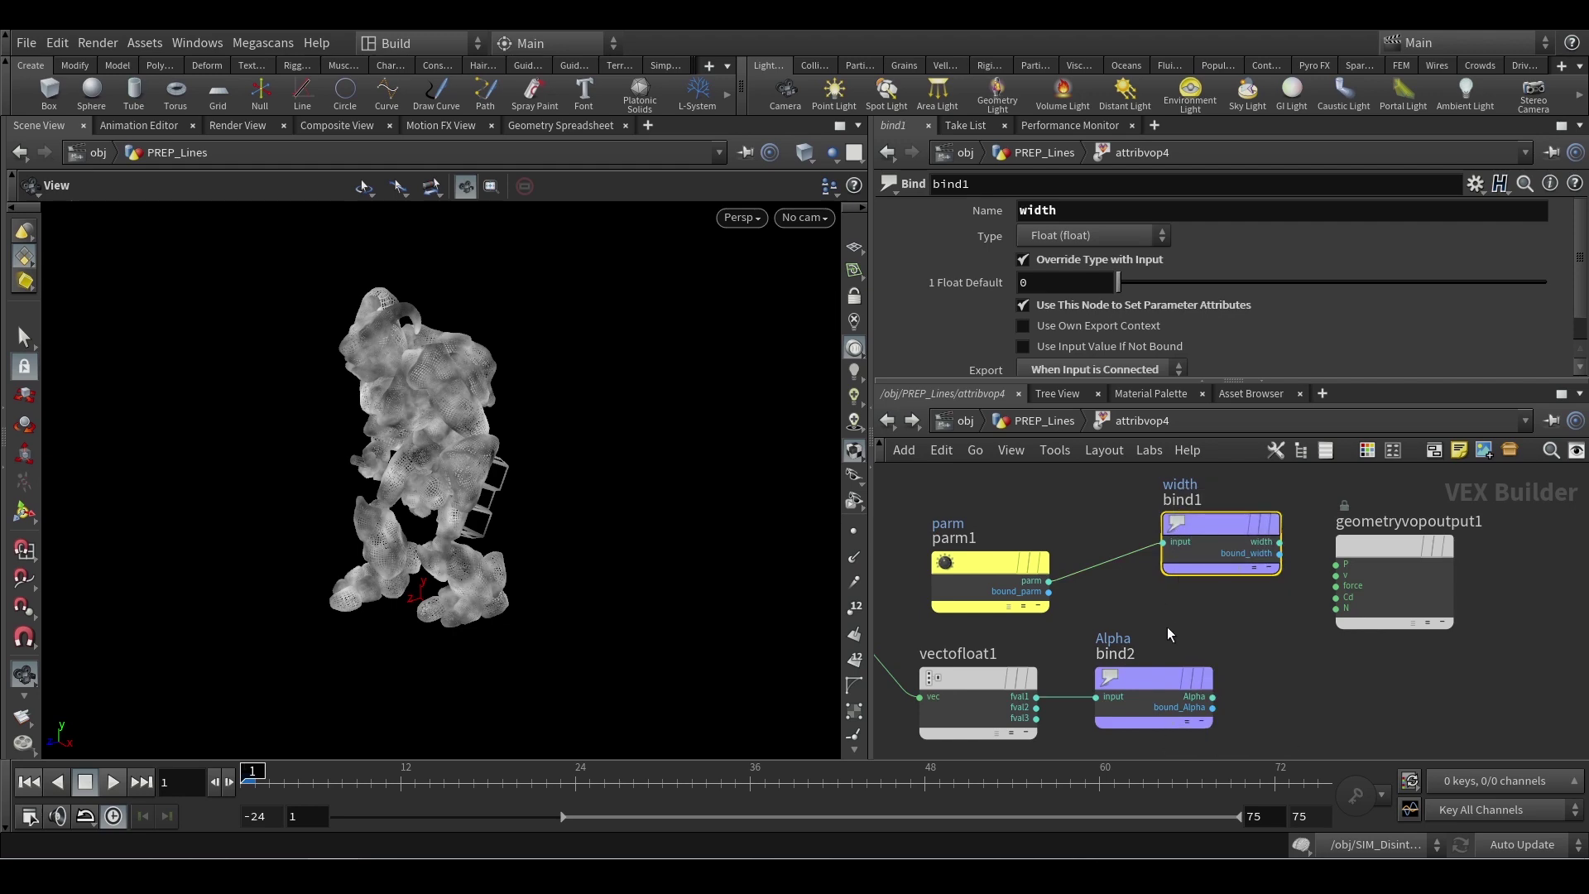
# Inspect the Alpha bind node inside attribvop4 and view the character's outline wireframe up close
pyautogui.click(1153, 678)
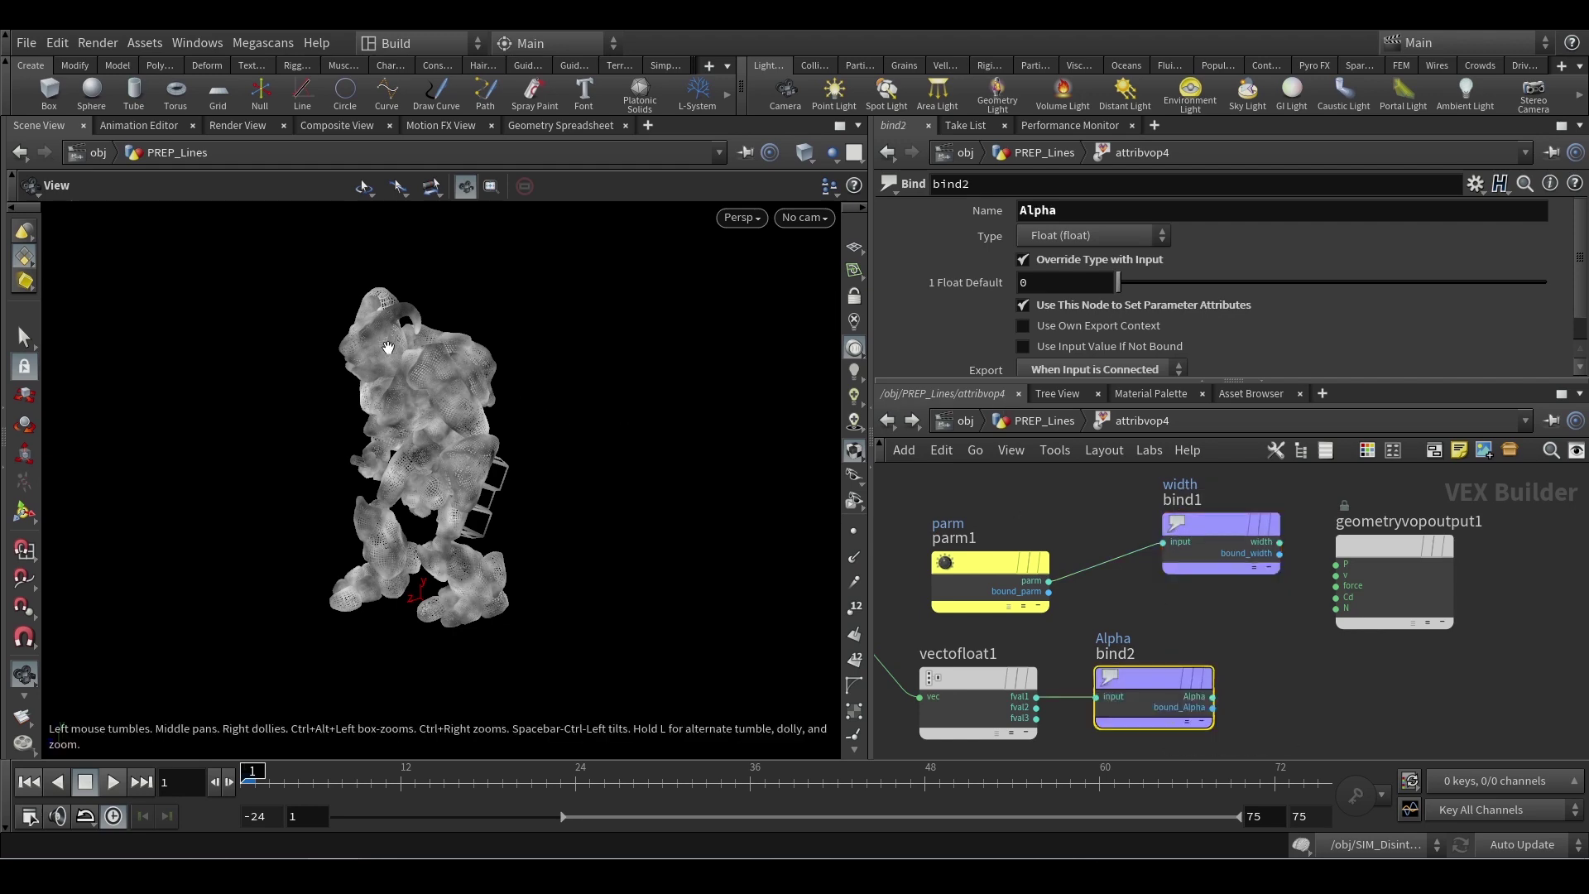
pyautogui.scroll(8, 409, 356)
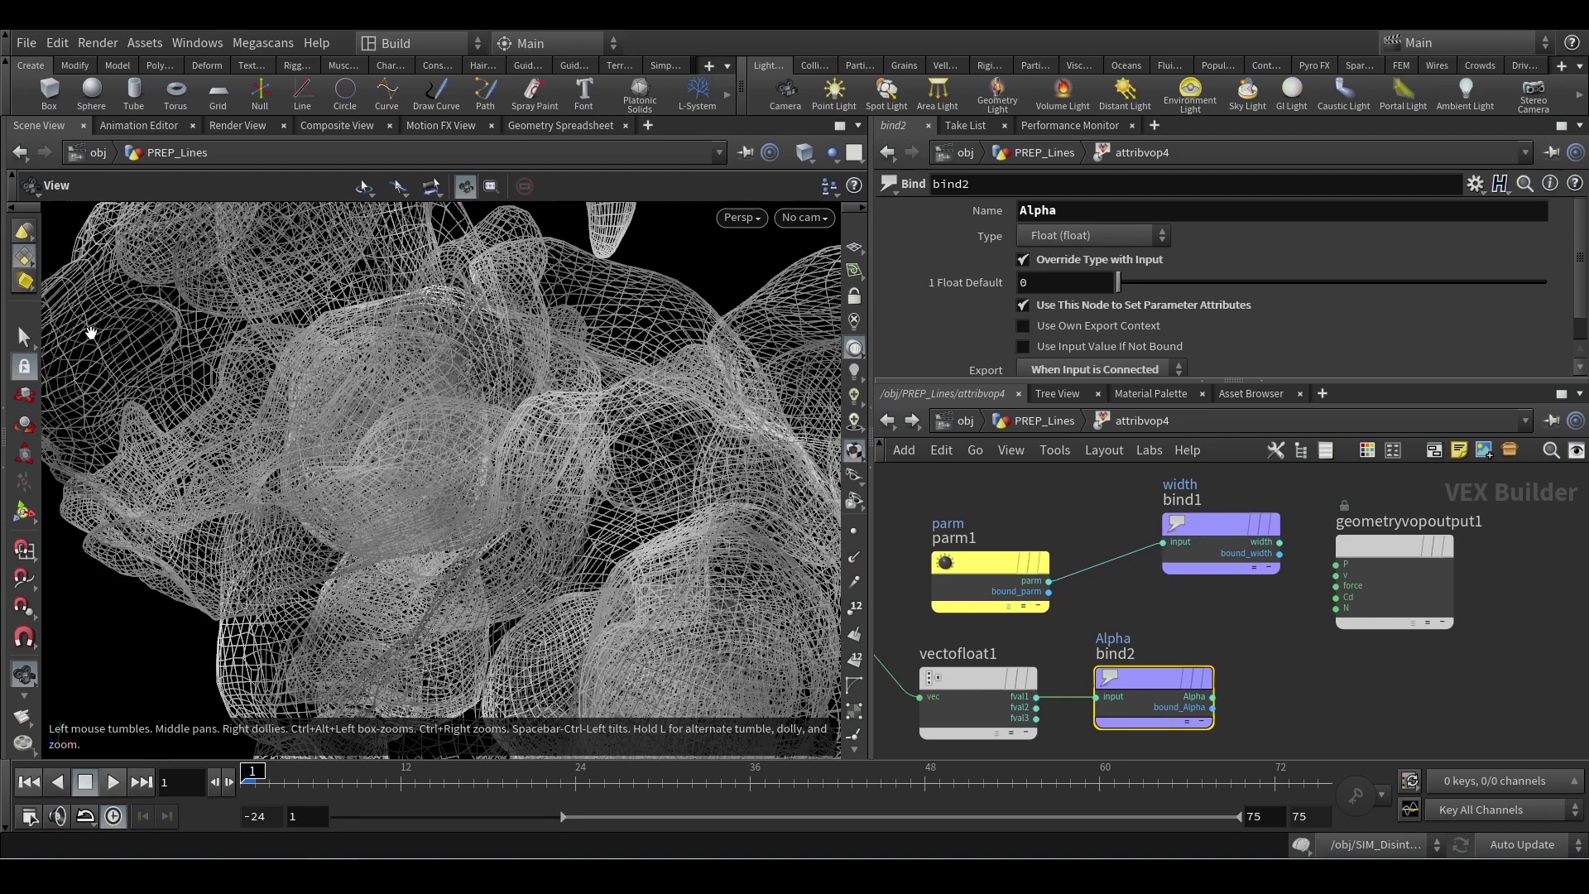
pyautogui.scroll(-8, 403, 410)
pyautogui.scroll(-3, 1101, 509)
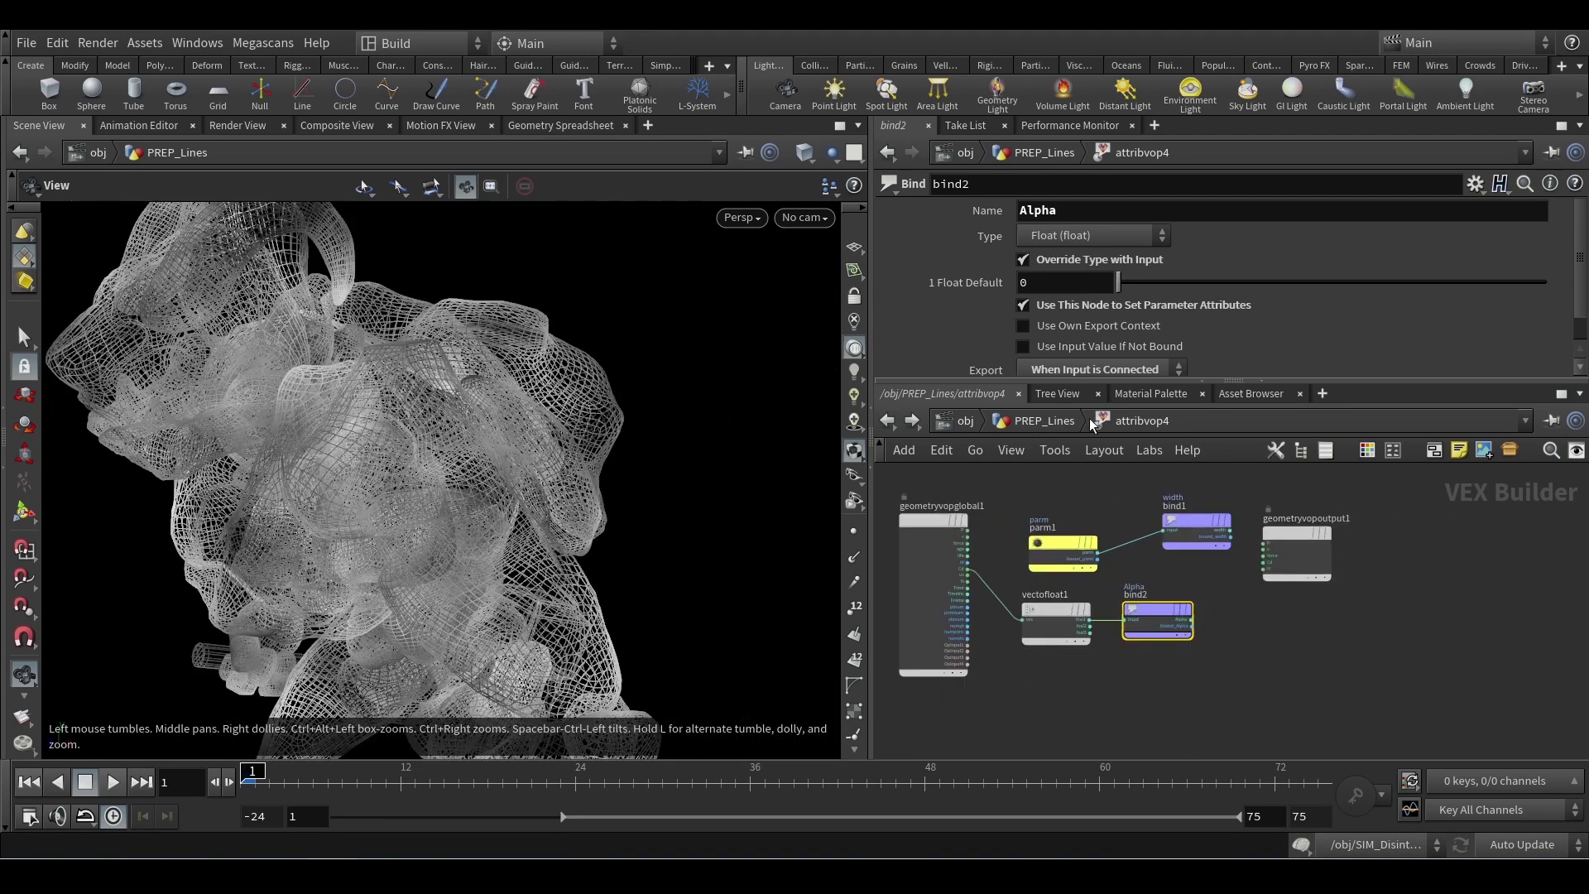
# Return to the object level and view the whole portal scene with the character and sand floor
pyautogui.click(1055, 423)
pyautogui.click(963, 420)
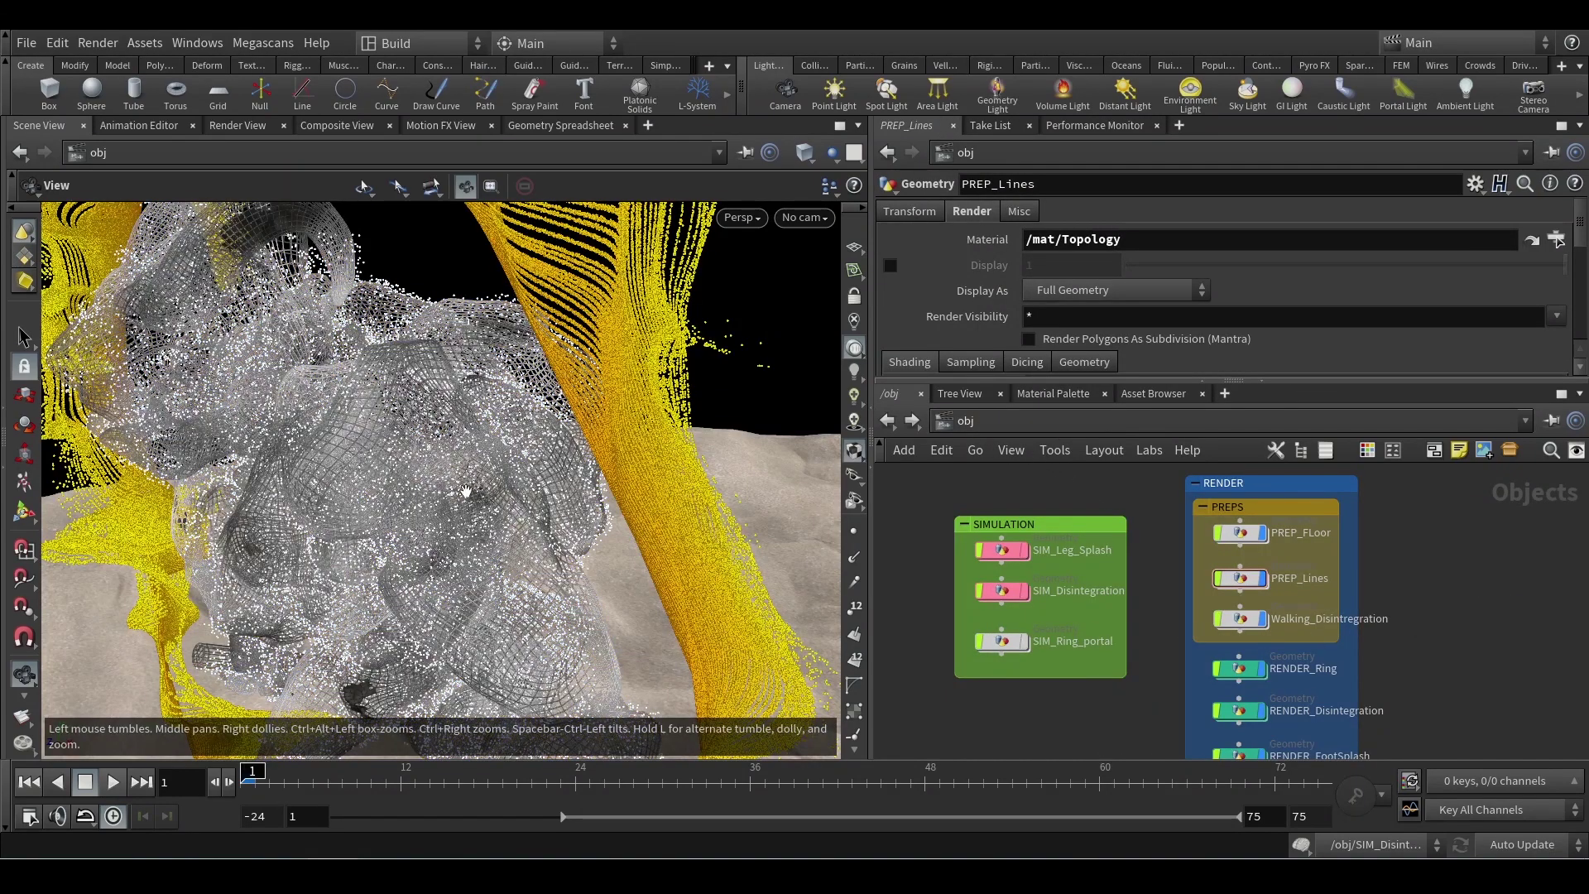
pyautogui.scroll(-5, 450, 483)
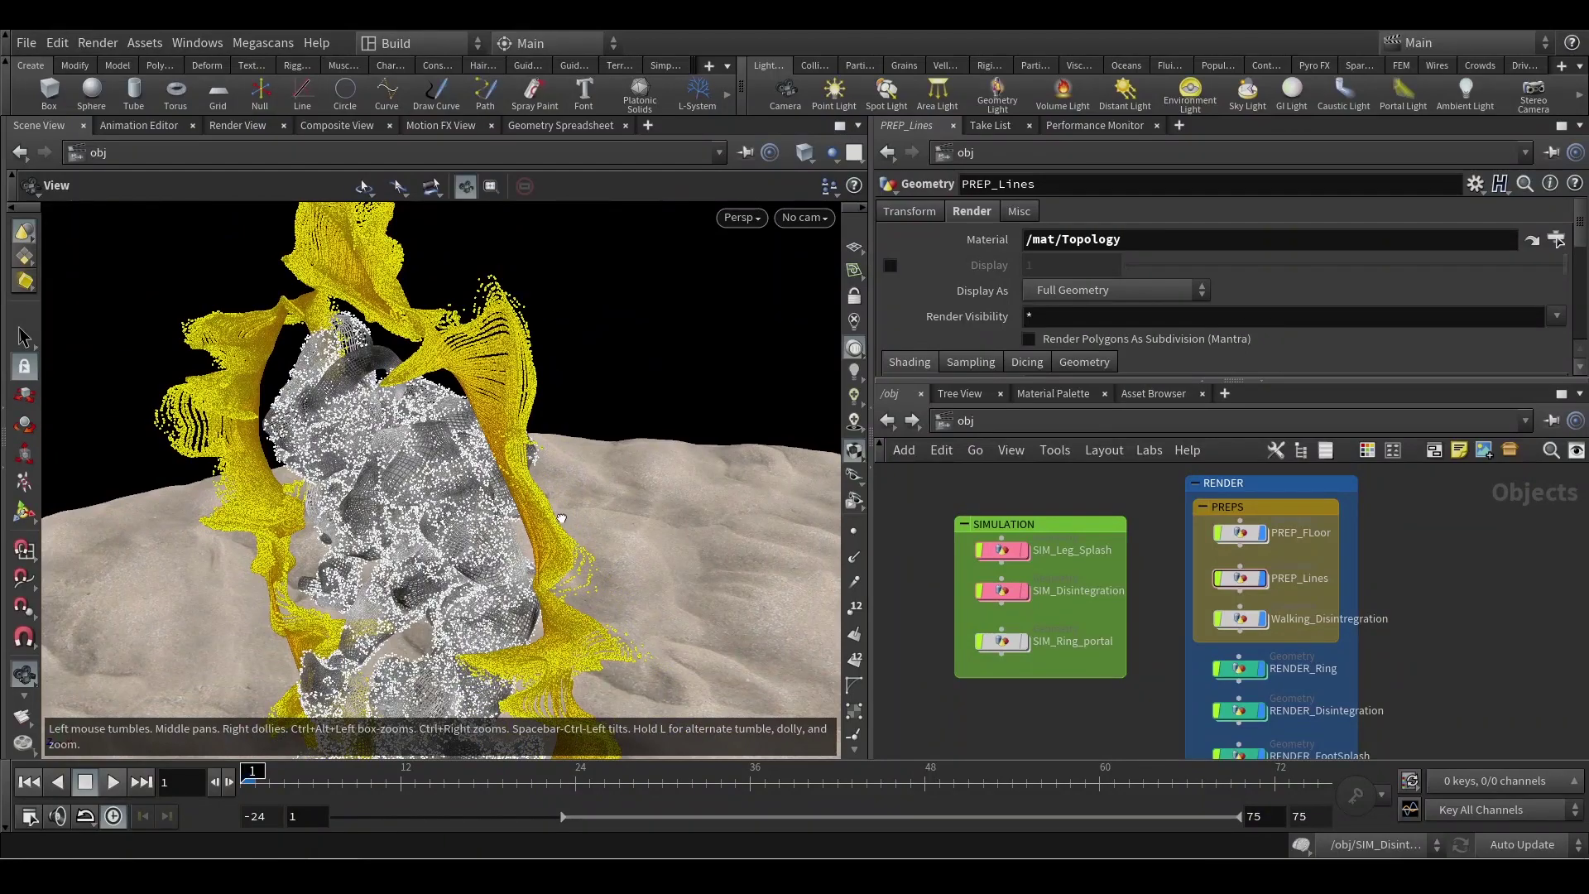
pyautogui.moveTo(563, 518); pyautogui.dragTo(599, 384)
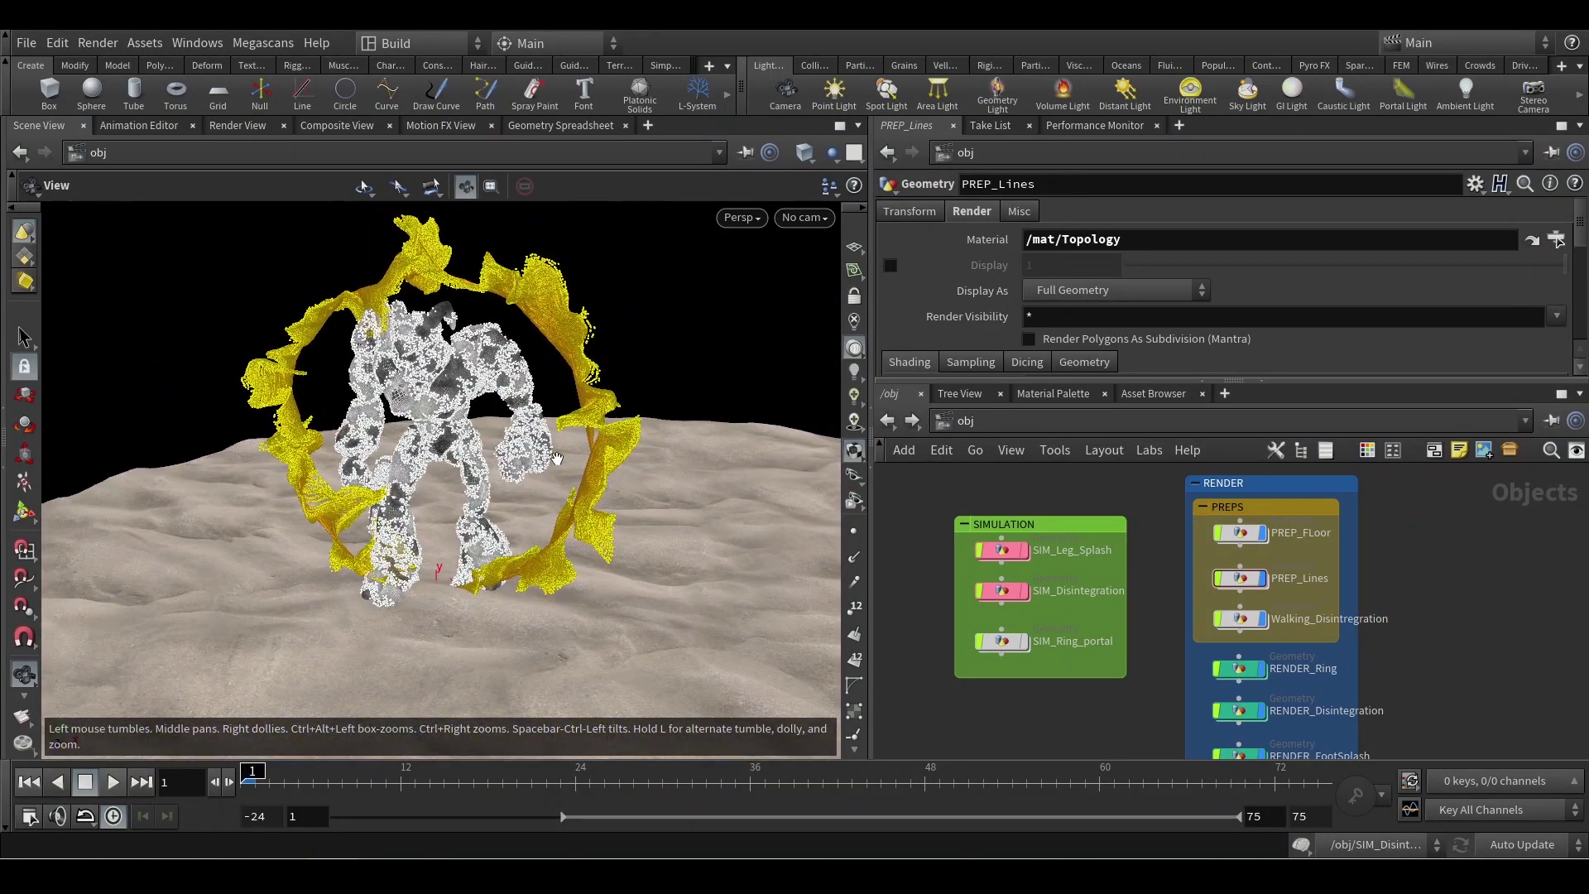
pyautogui.moveTo(551, 460); pyautogui.dragTo(547, 484)
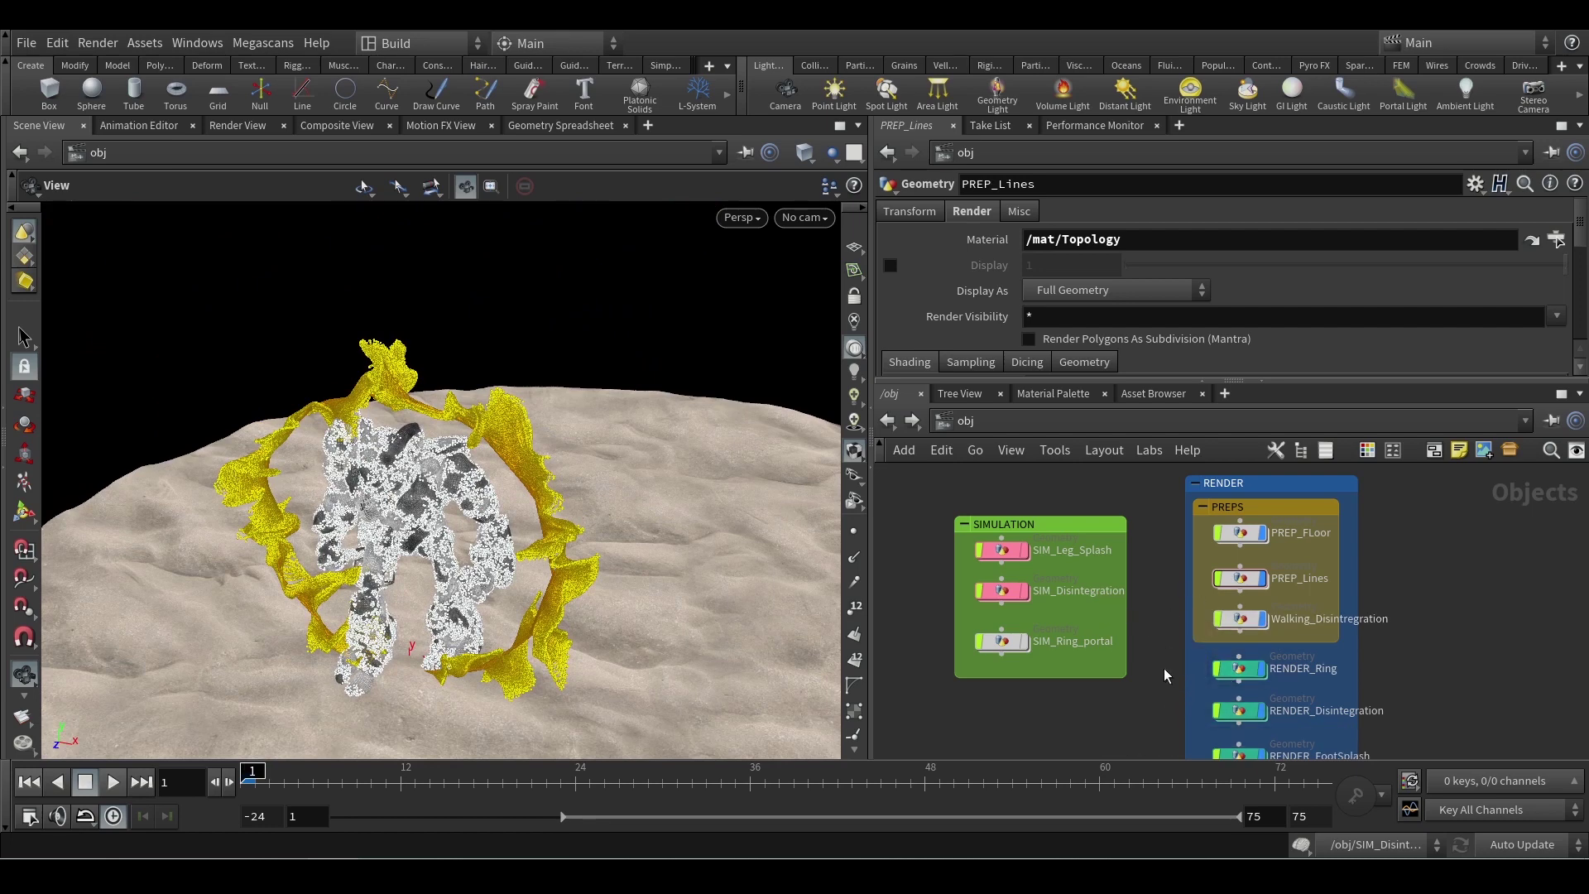
# Go inside RENDER_Ring, view its node chain and the yellow ring, and return to the object level
pyautogui.moveTo(1159, 678); pyautogui.dragTo(1031, 616, button='middle')
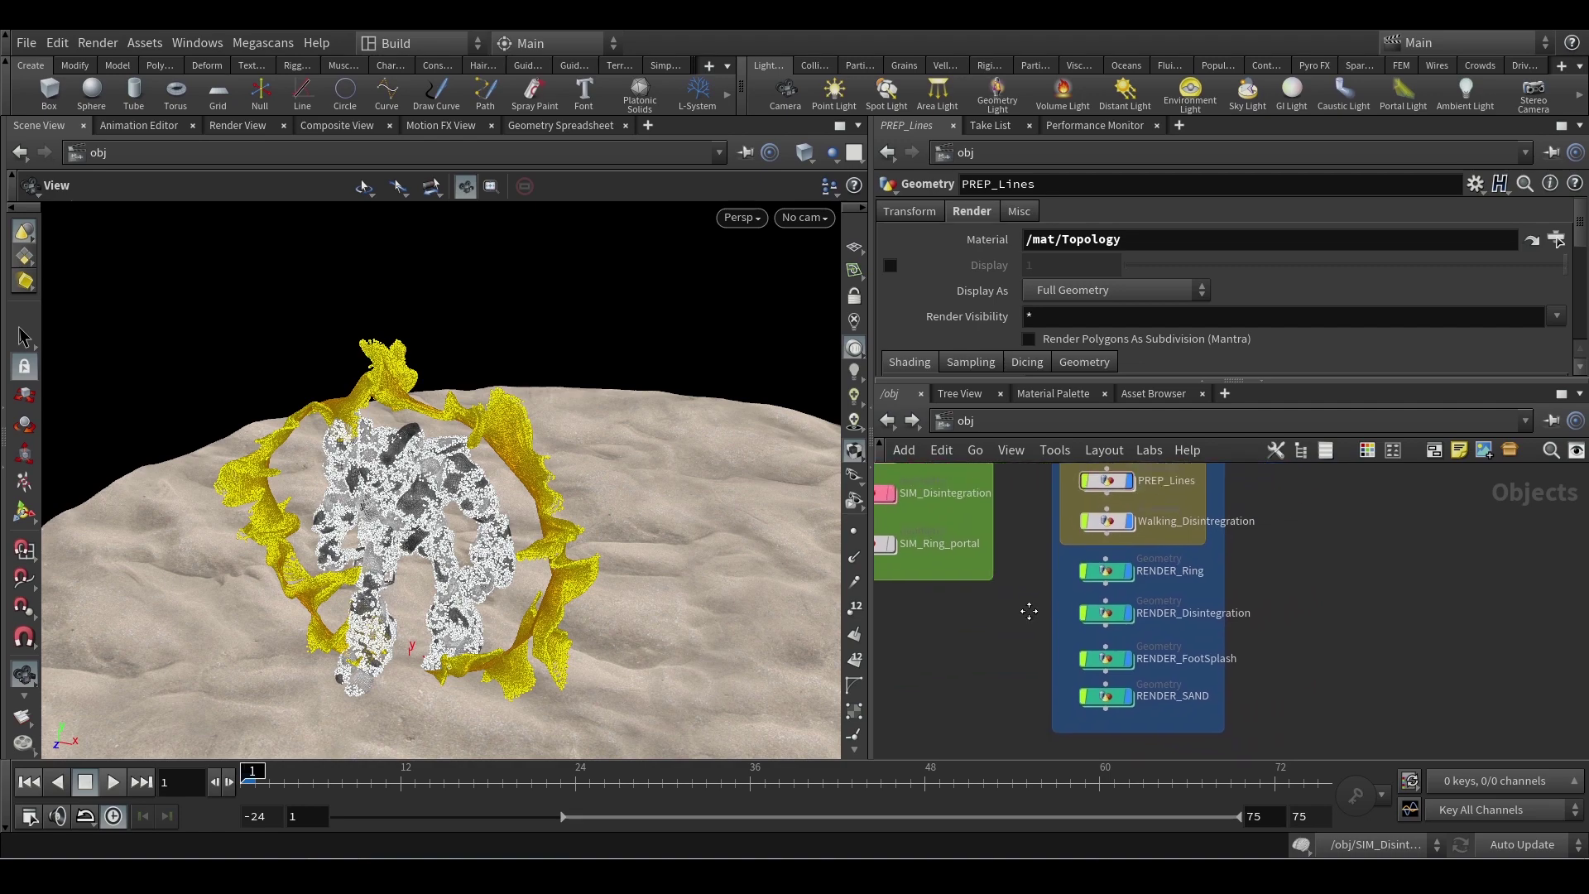
pyautogui.doubleClick(1109, 573)
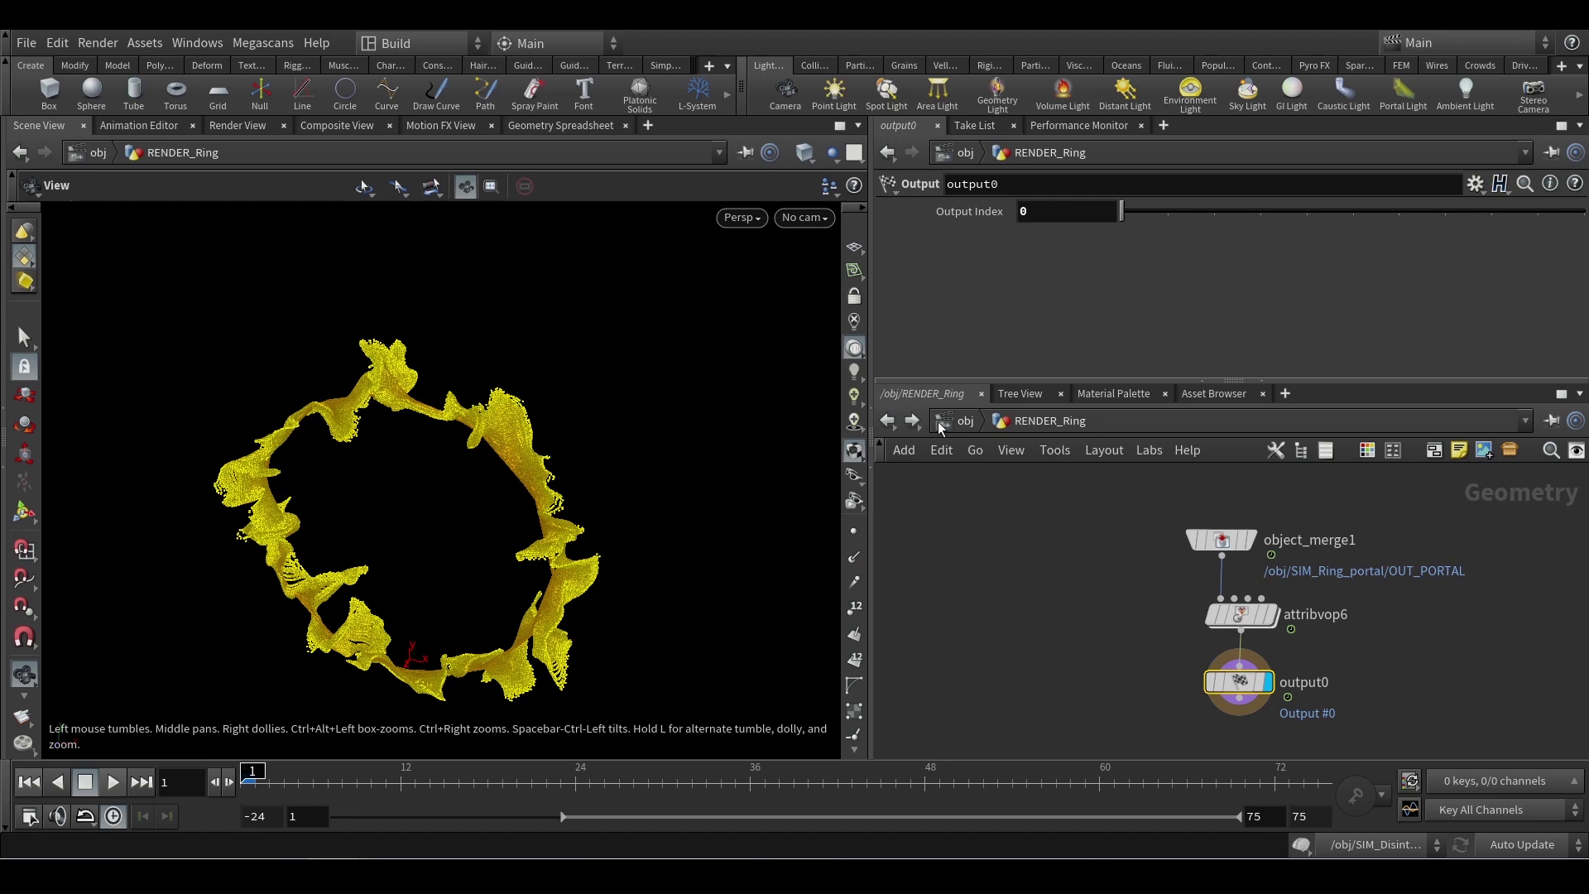
pyautogui.click(944, 421)
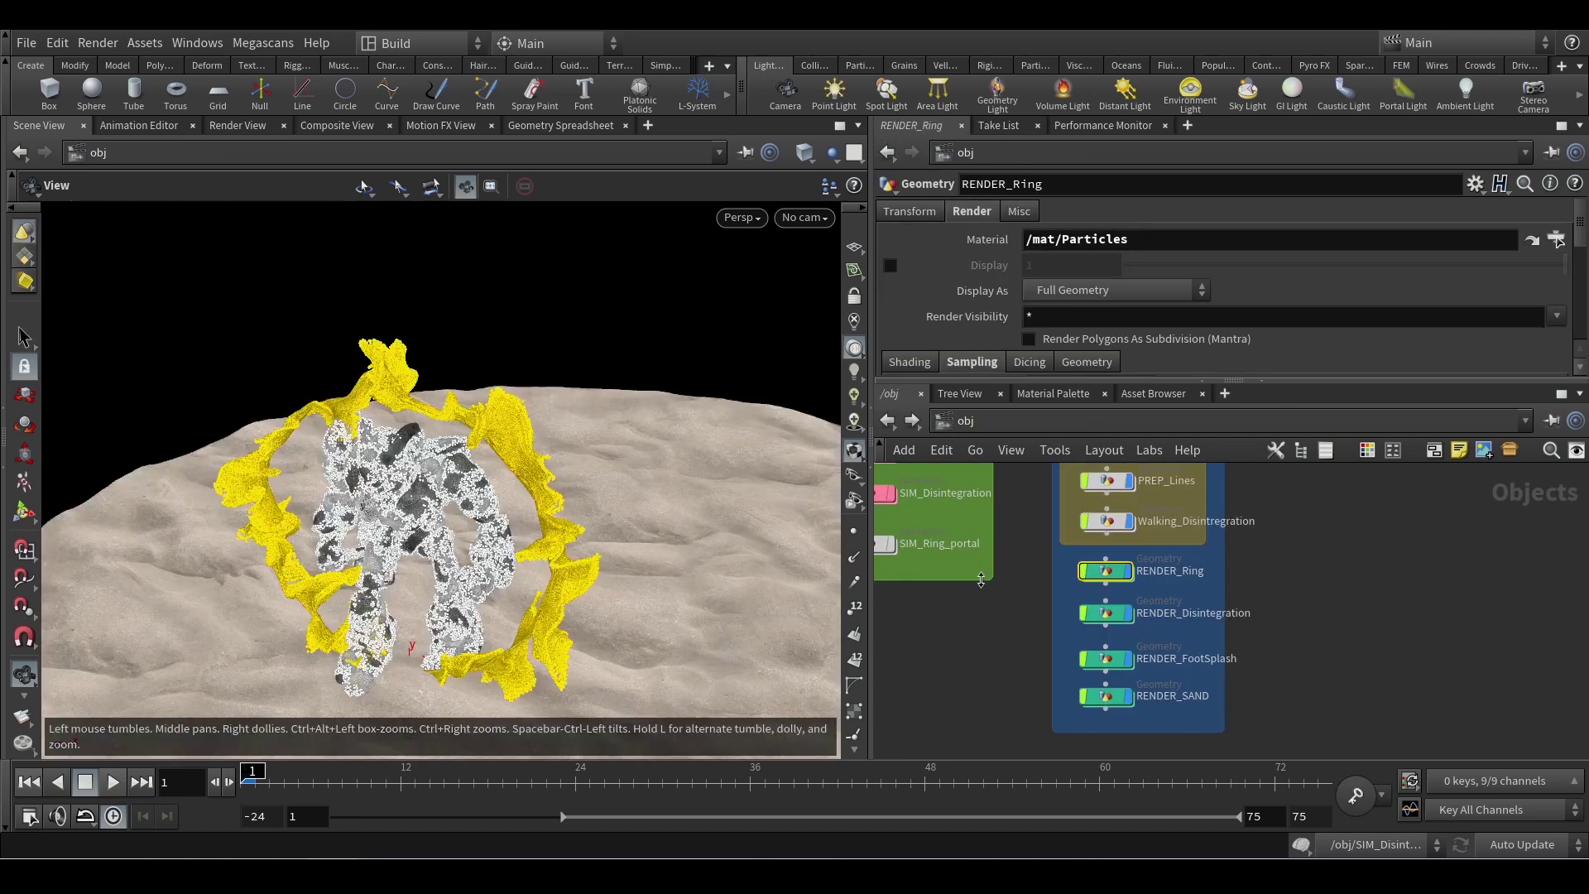
# Go inside SIM_Ring_portal to examine the node chain feeding OUT_PORTAL, then reopen the RENDER_Ring network
pyautogui.moveTo(980, 579); pyautogui.dragTo(1045, 621, button='middle')
pyautogui.doubleClick(1007, 609)
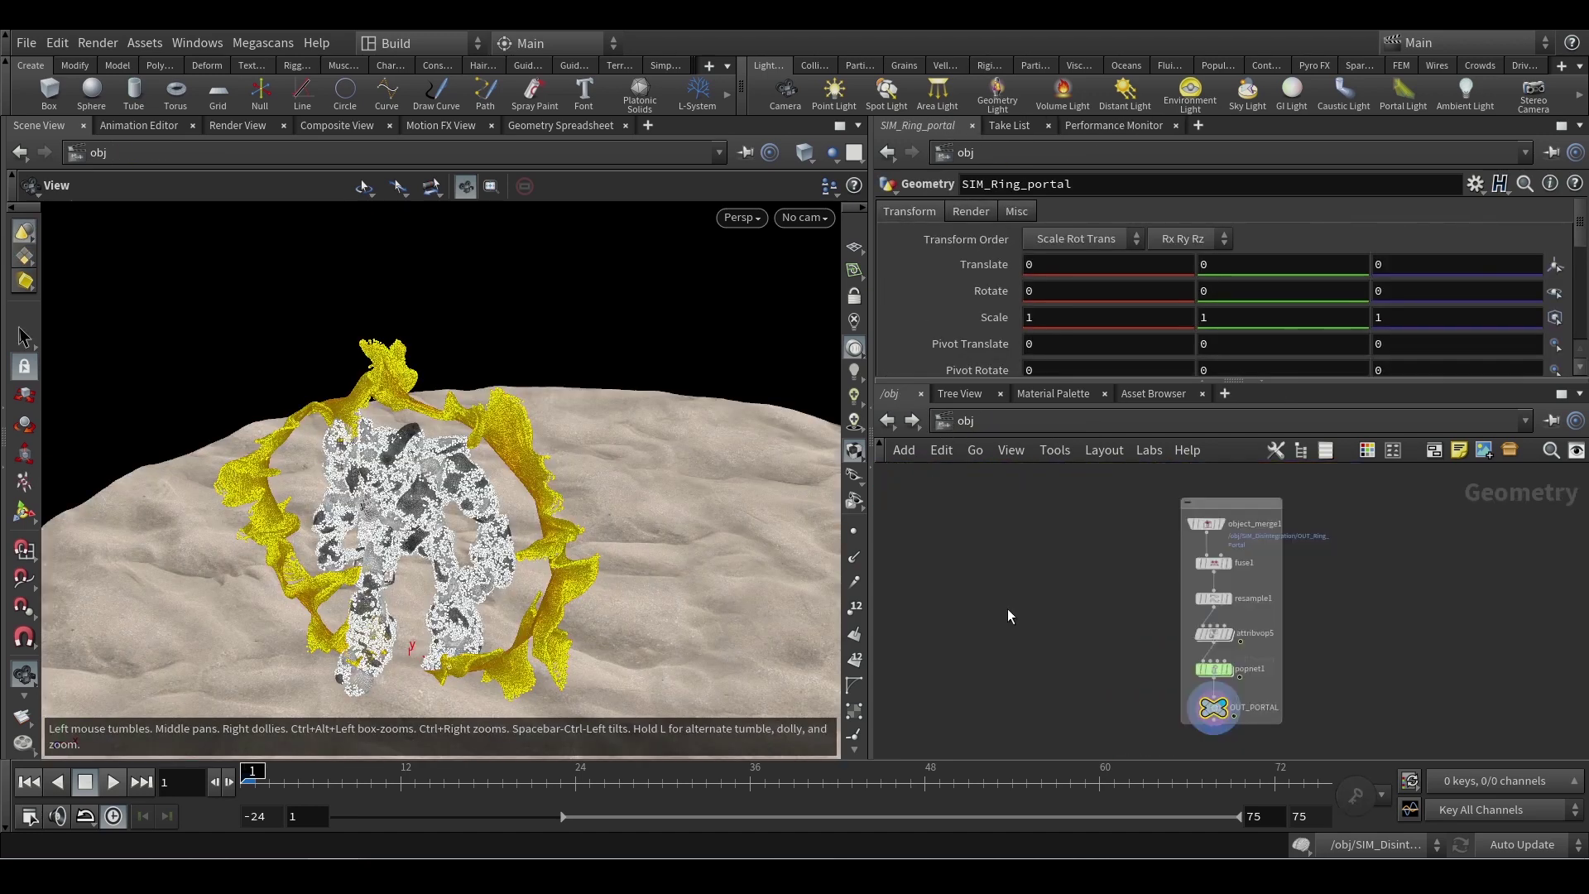
pyautogui.scroll(1, 1282, 755)
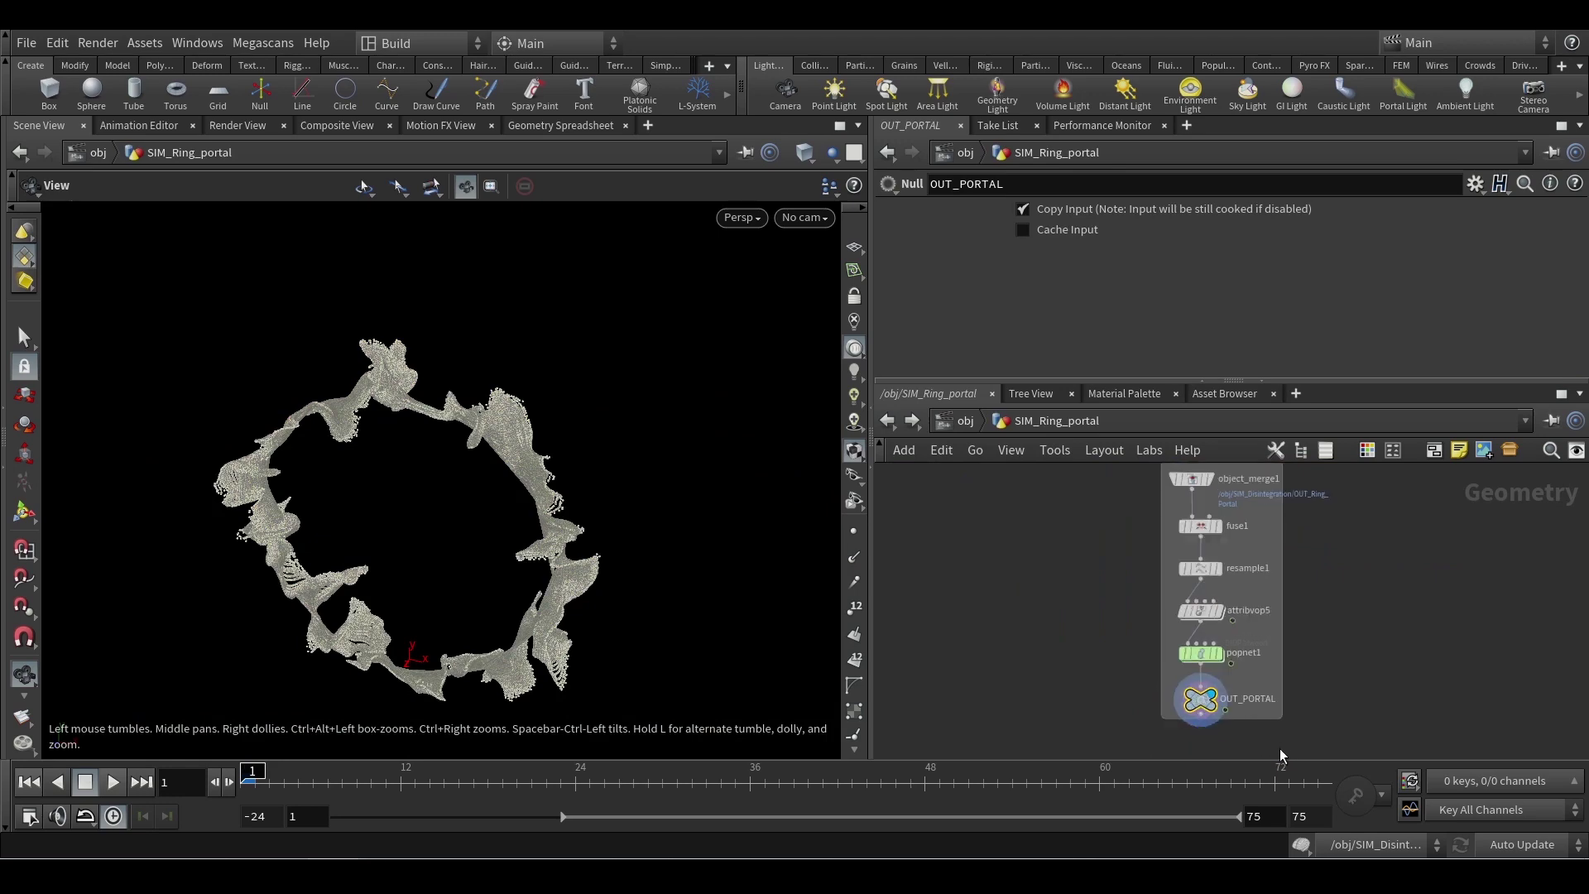
pyautogui.scroll(1, 1281, 755)
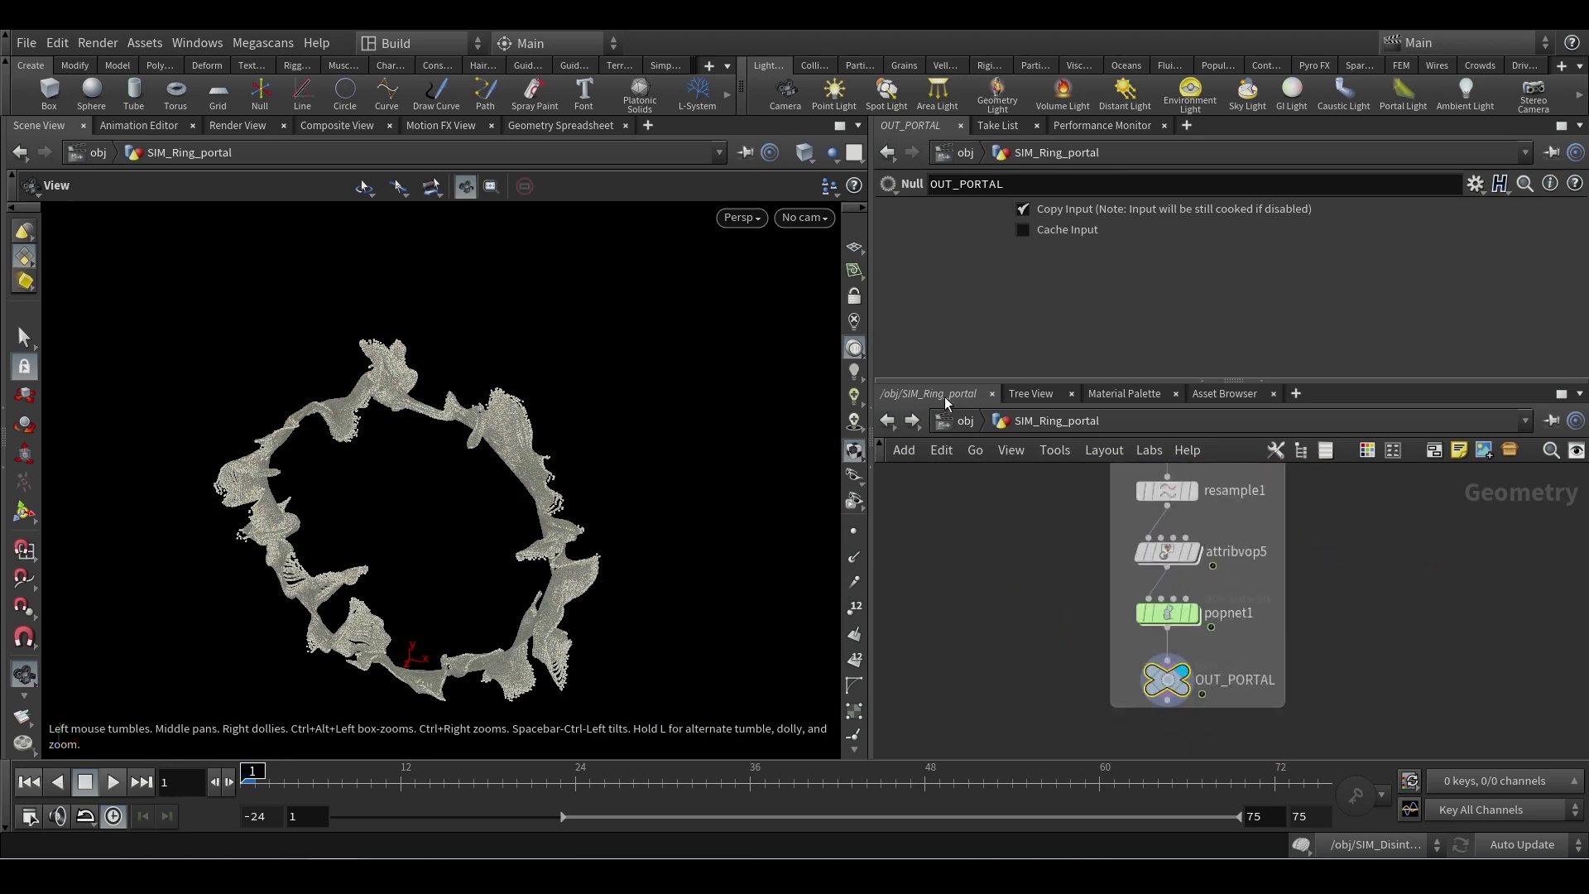
pyautogui.click(958, 420)
pyautogui.doubleClick(1251, 636)
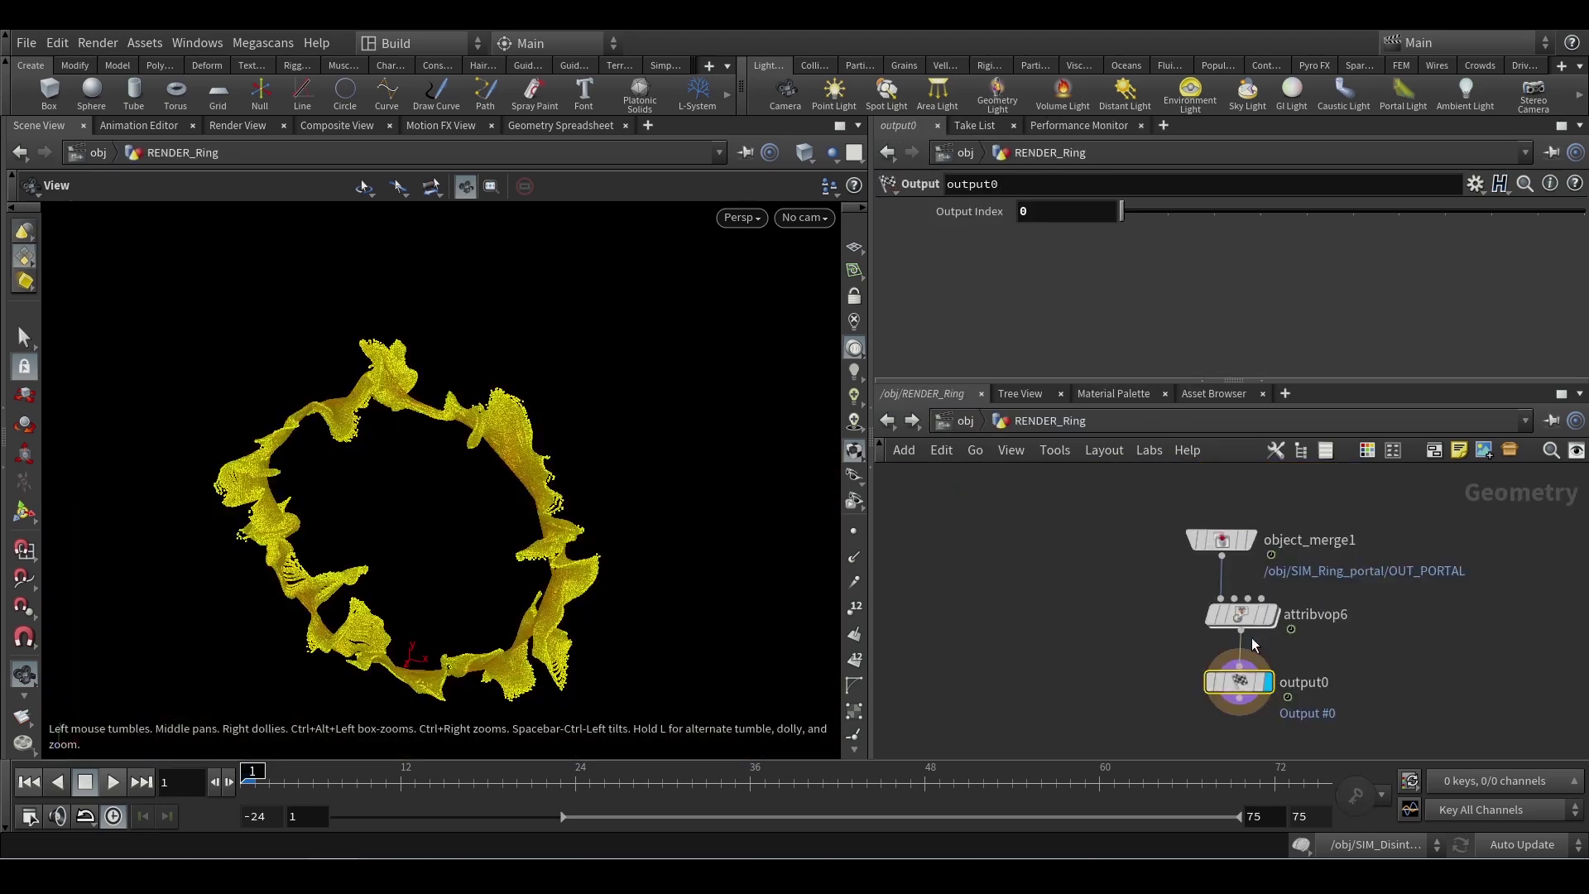
# Check the source object path of object_merge1 in RENDER_Ring and in RENDER_Disintegration, ending at the object level
pyautogui.click(1224, 541)
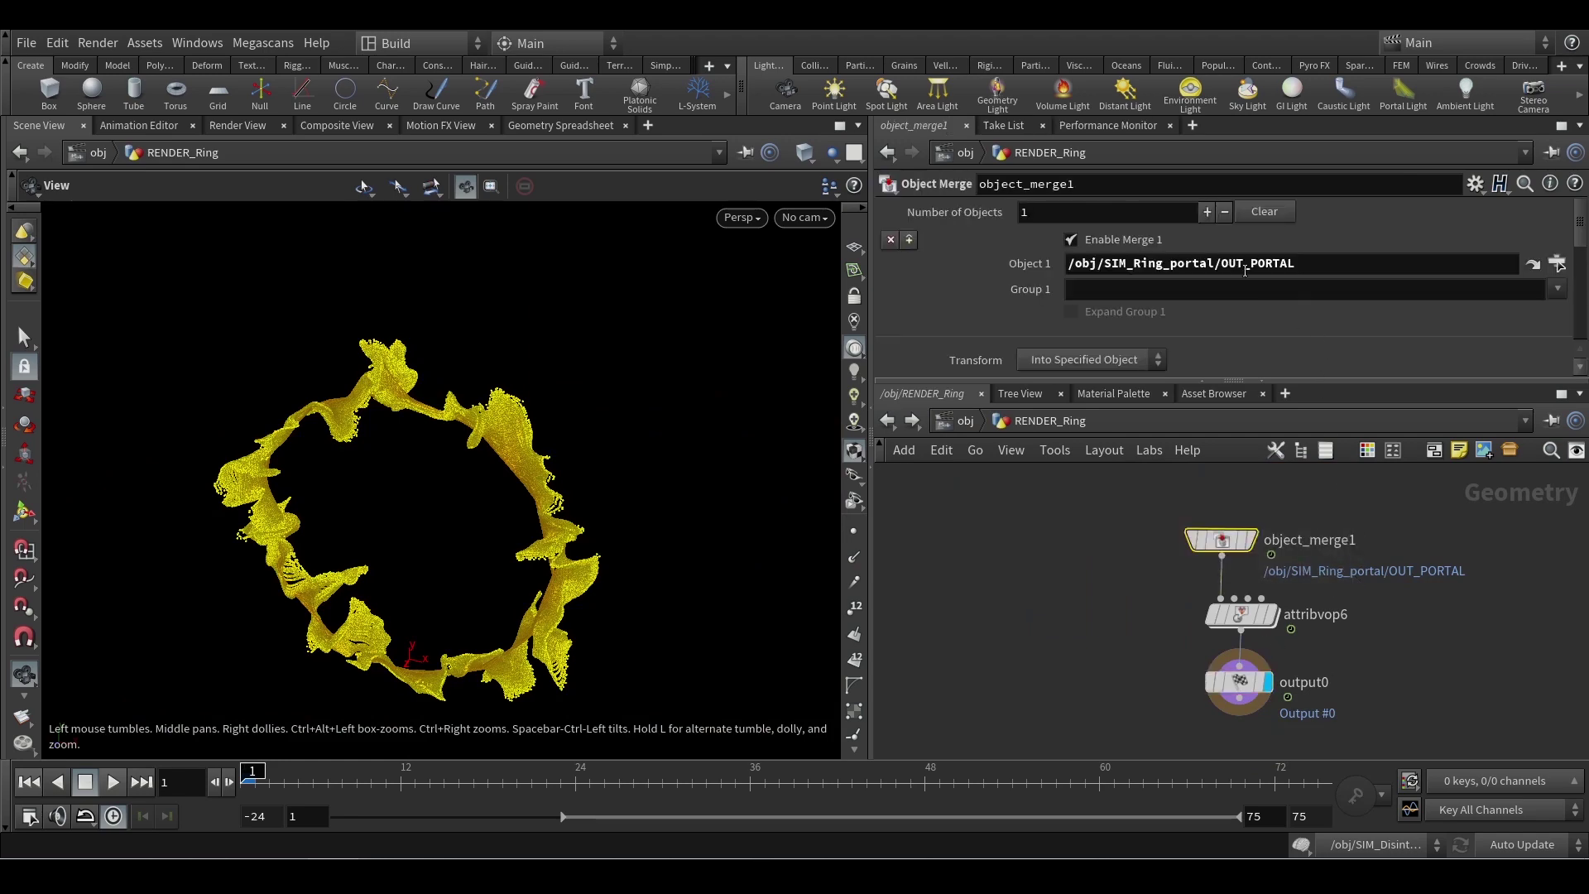
pyautogui.click(942, 423)
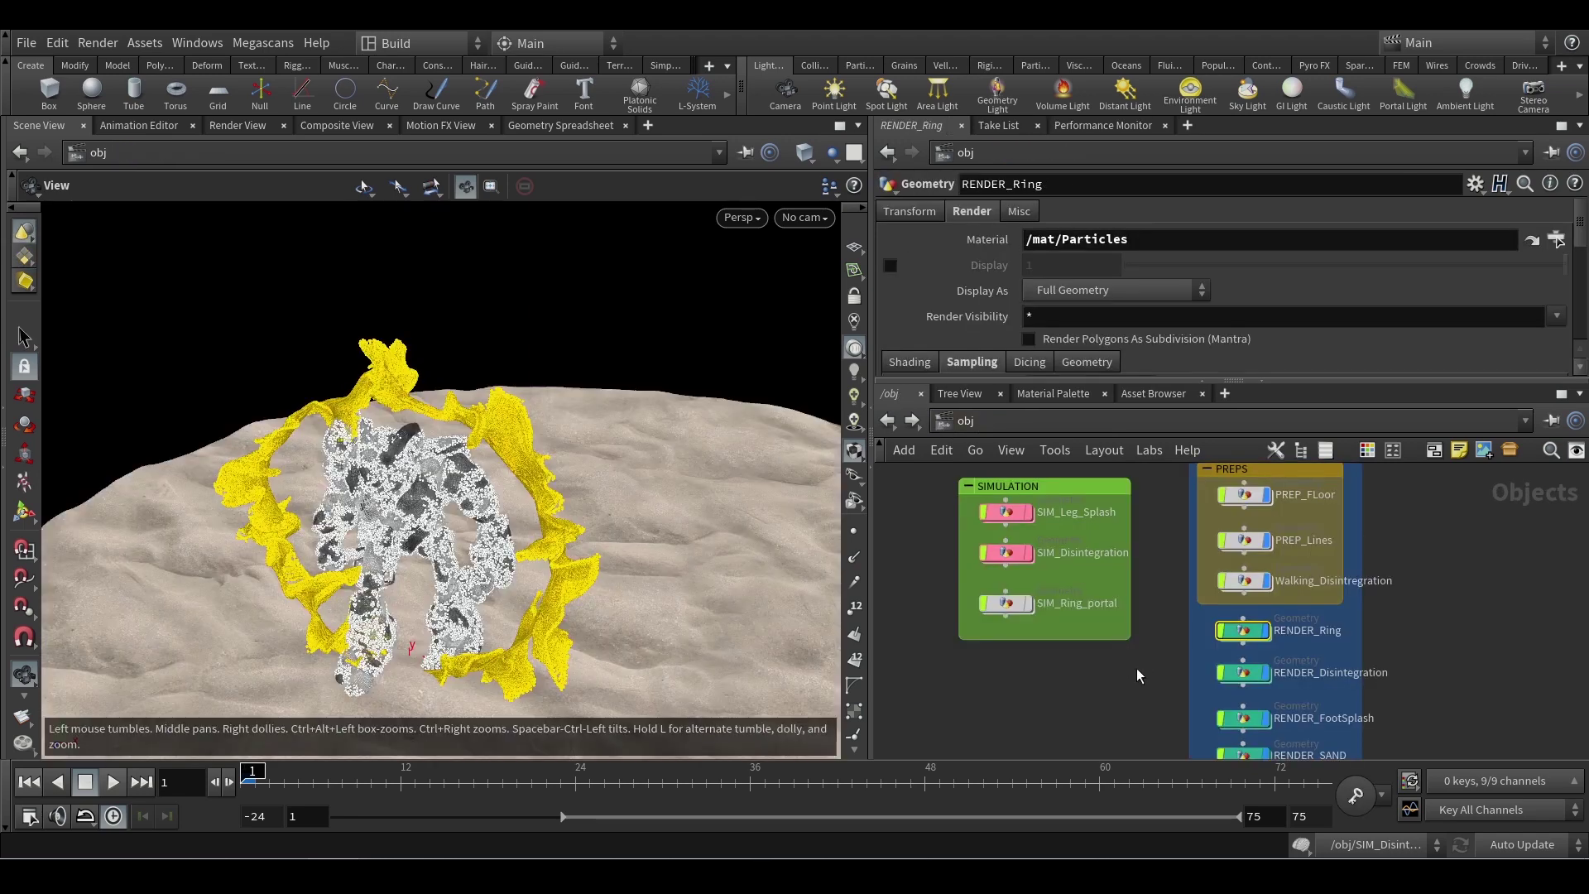
pyautogui.doubleClick(1181, 617)
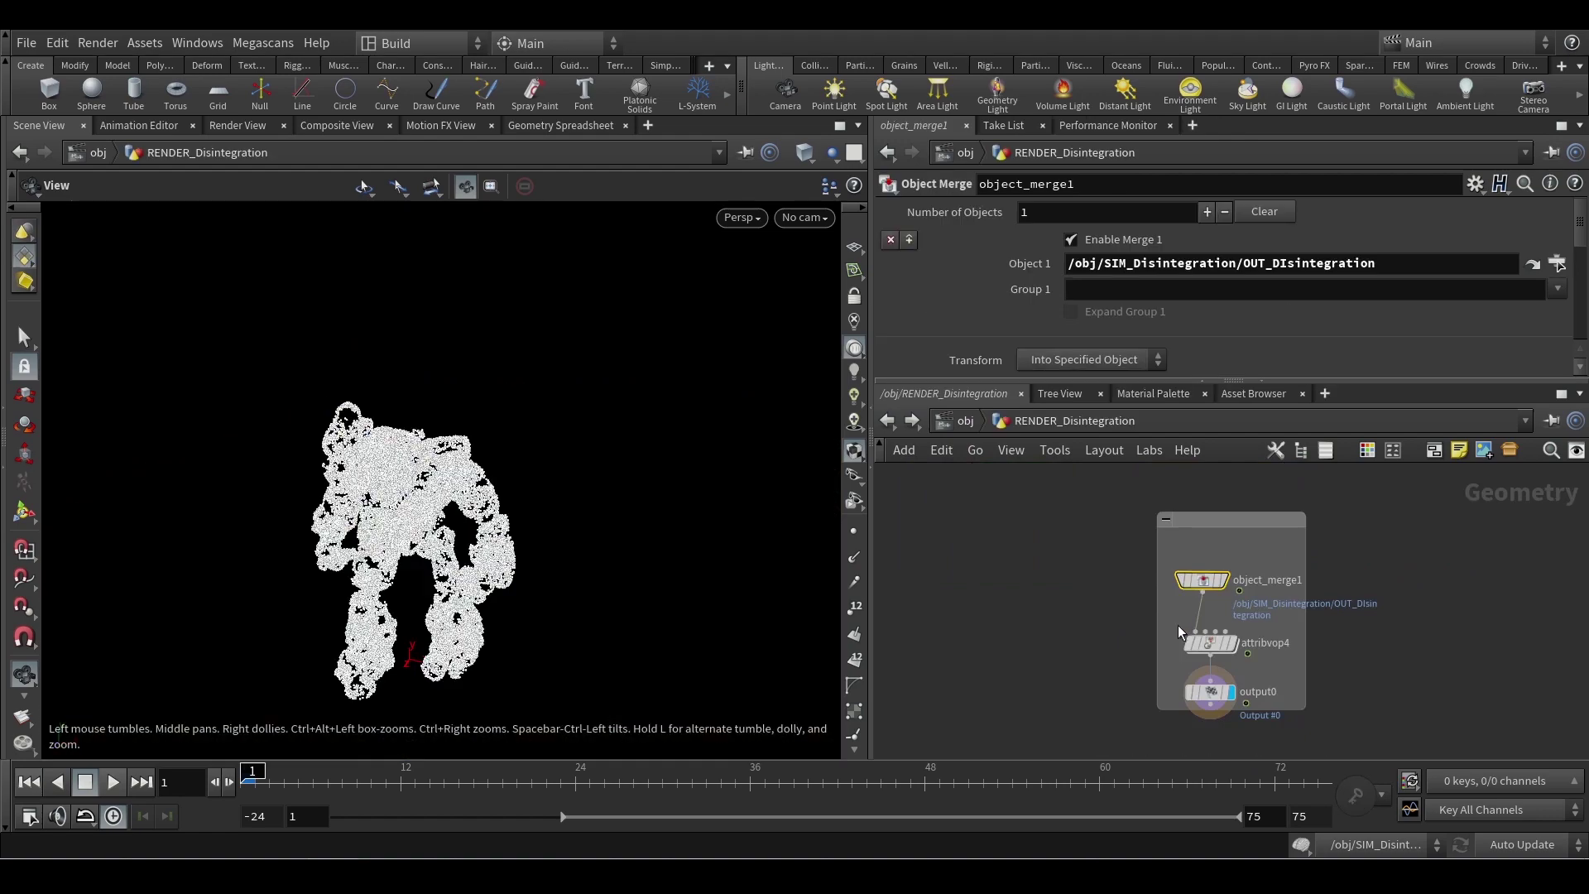
pyautogui.scroll(2, 1124, 654)
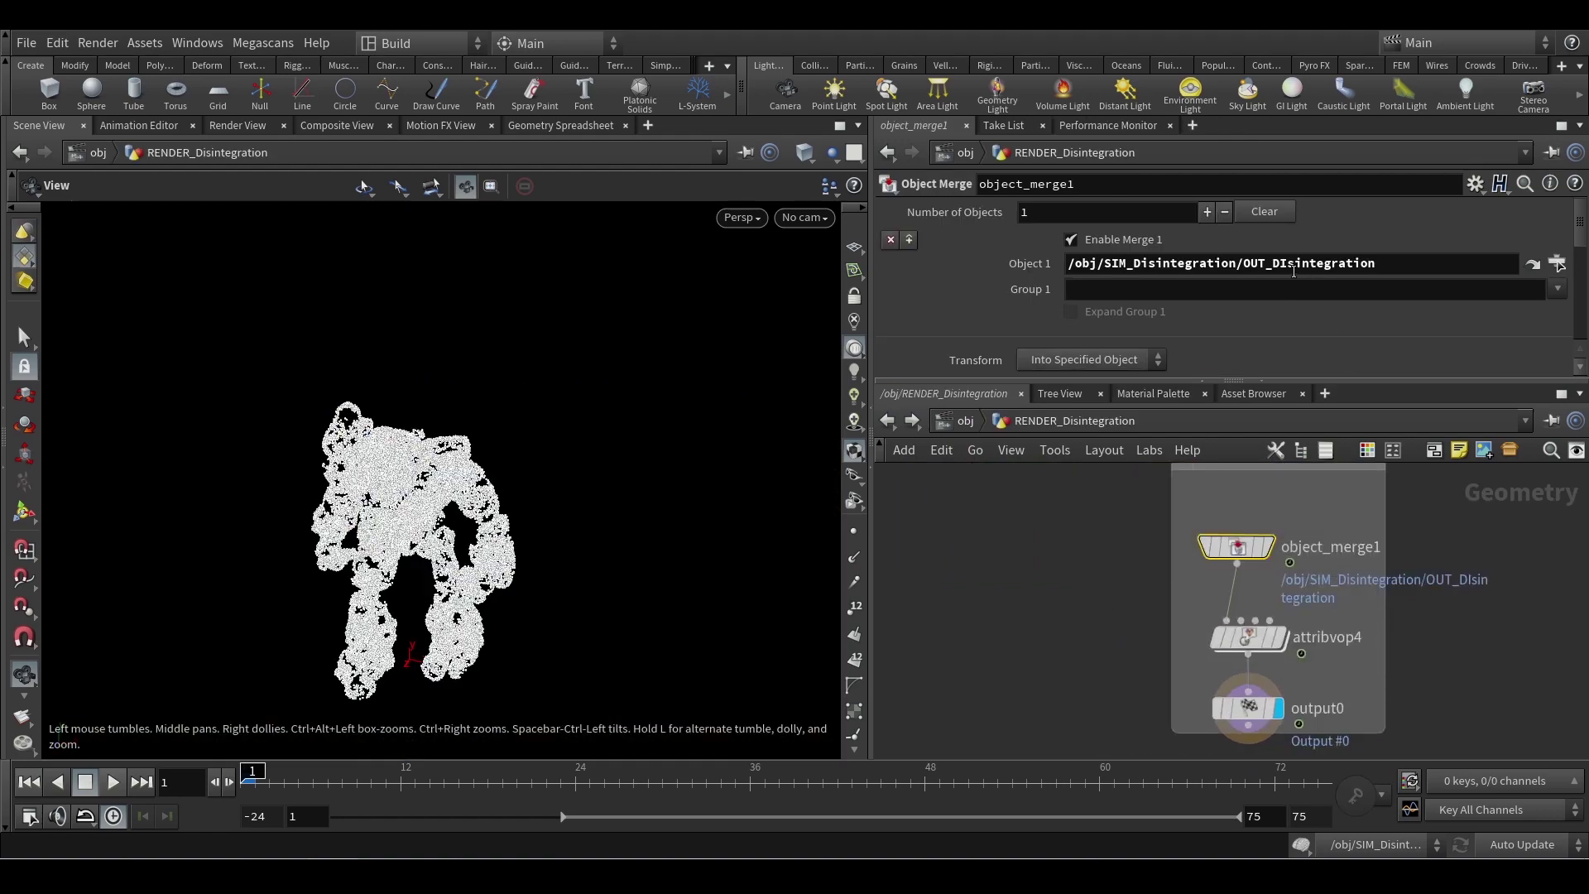
pyautogui.click(963, 420)
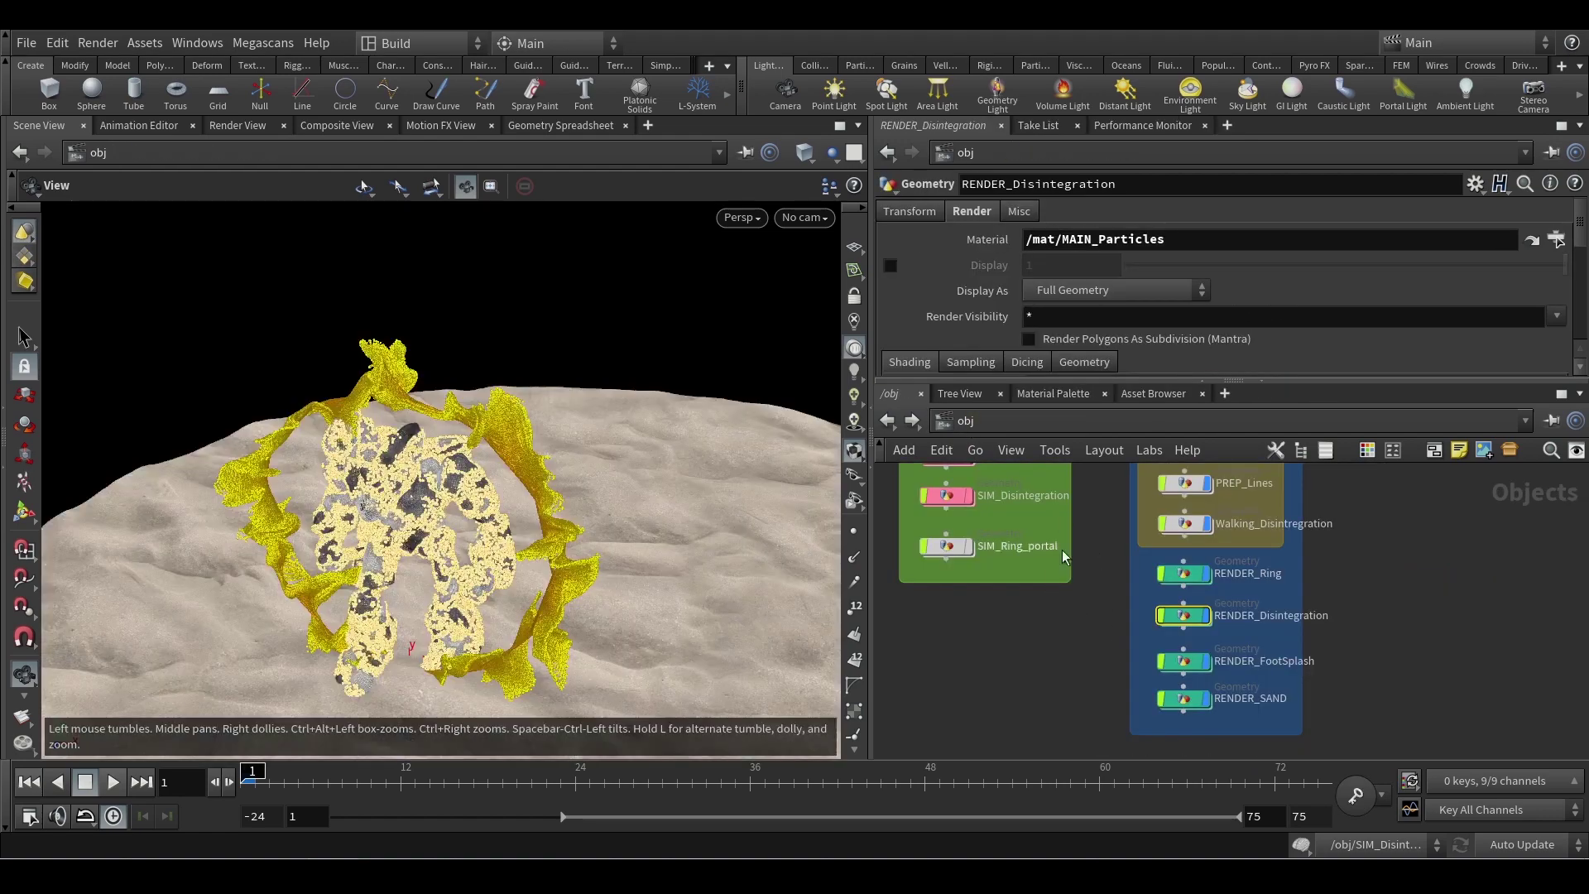
# Go inside SIM_Disintegration, inspect the OUT_DIsintegration null below popnet, and return to the object level
pyautogui.doubleClick(975, 578)
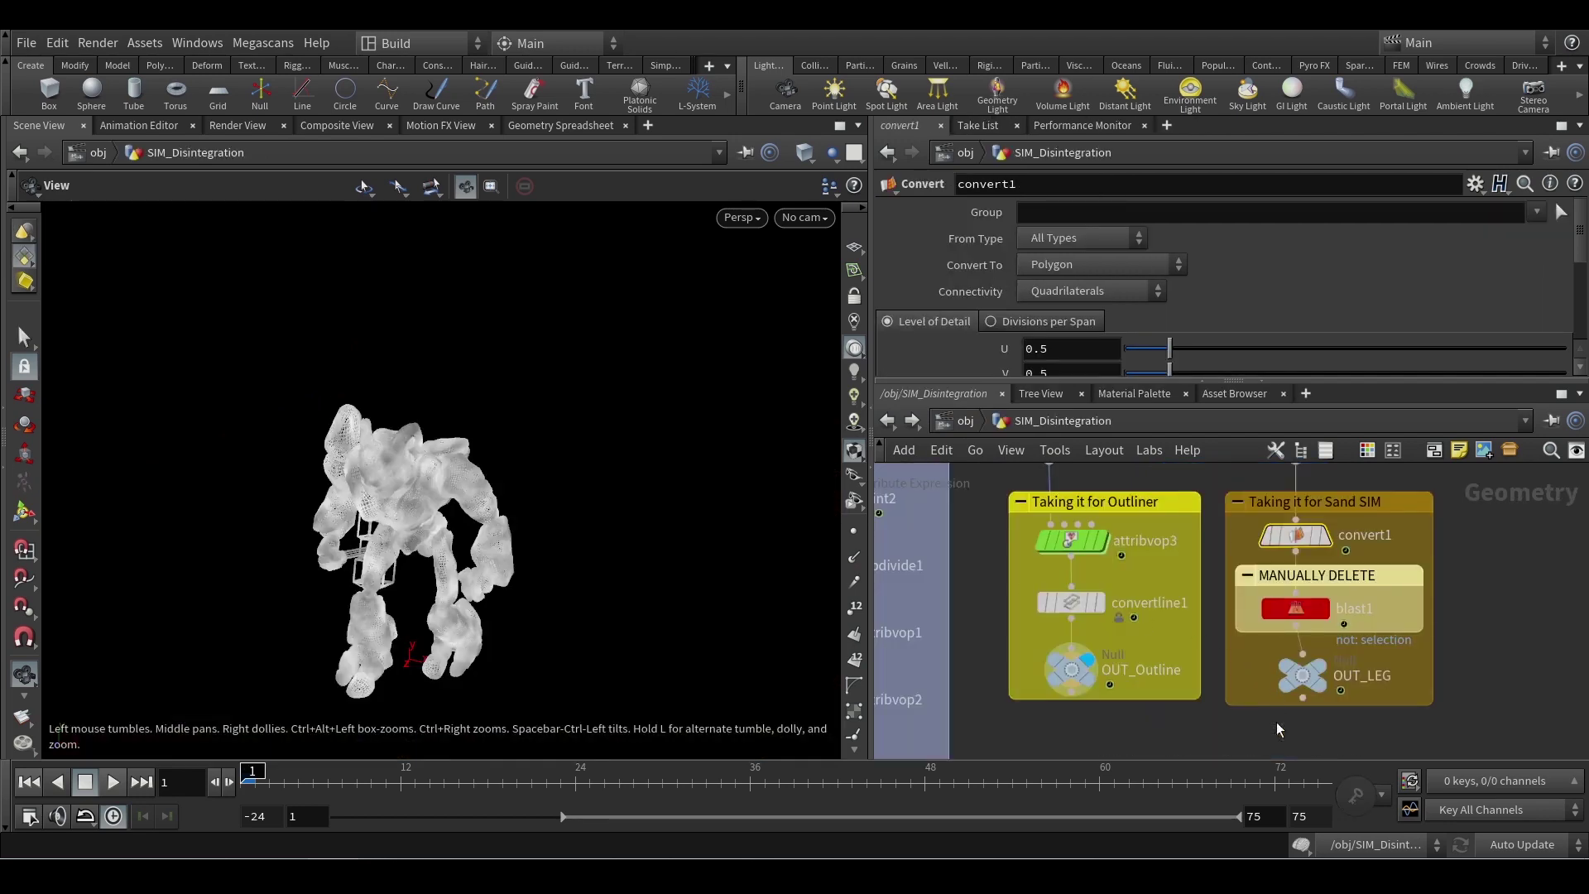
pyautogui.scroll(-2, 1162, 722)
pyautogui.moveTo(1162, 722); pyautogui.dragTo(1292, 565, button='middle')
pyautogui.scroll(-4, 1268, 484)
pyautogui.scroll(3, 1233, 544)
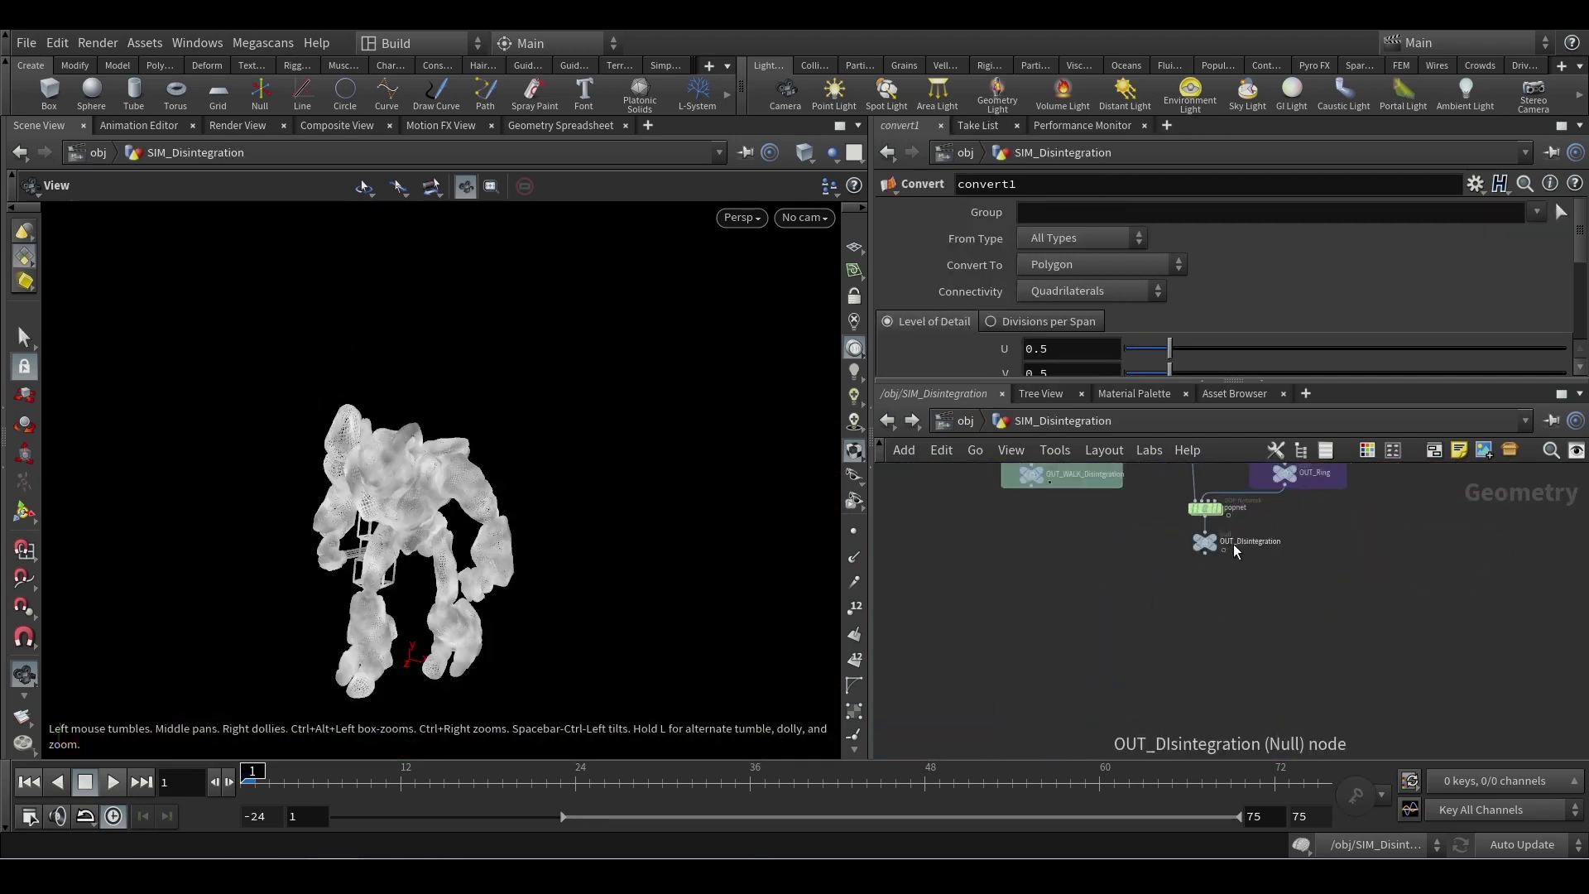
pyautogui.scroll(3, 1233, 550)
pyautogui.click(1162, 591)
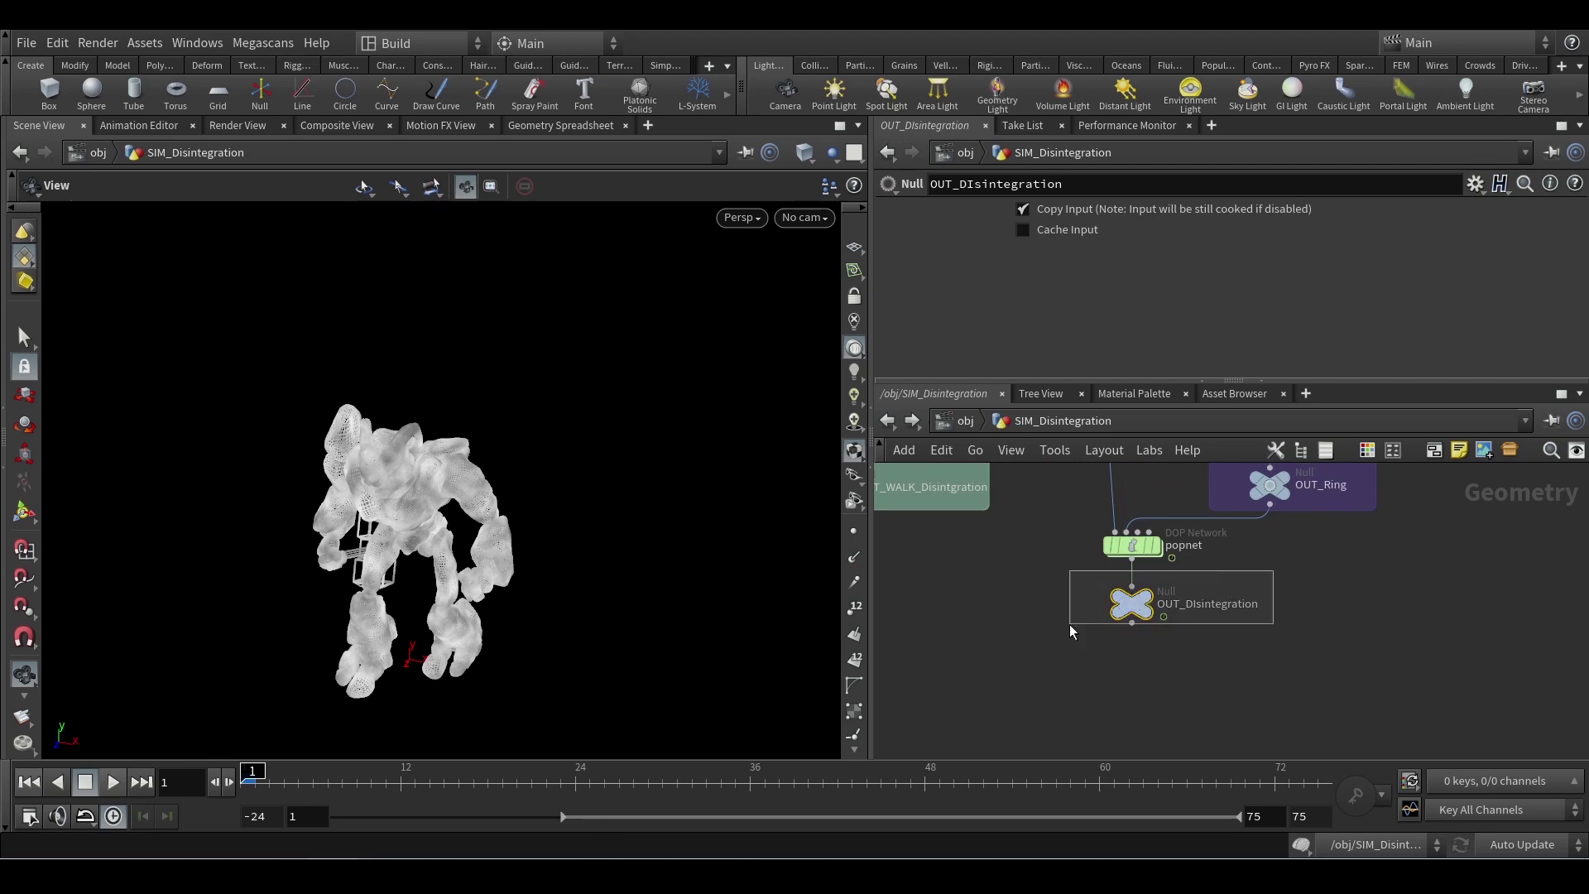
pyautogui.click(952, 421)
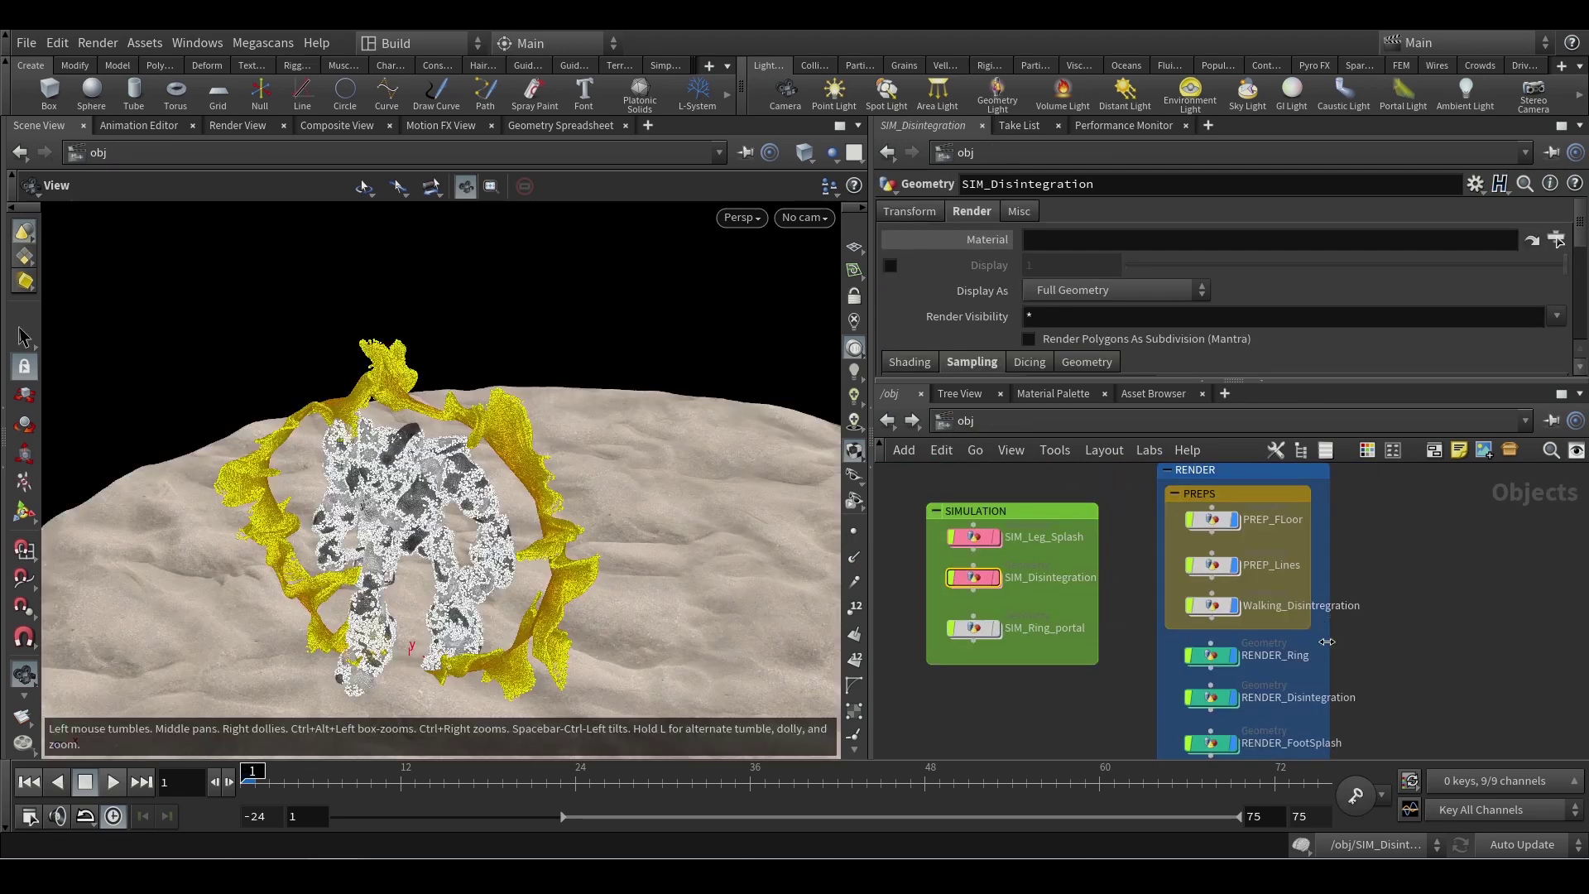
# Examine the popnet1 simulation settings inside SIM_Ring_portal and return to the object level
pyautogui.scroll(3, 1370, 658)
pyautogui.moveTo(1157, 653)
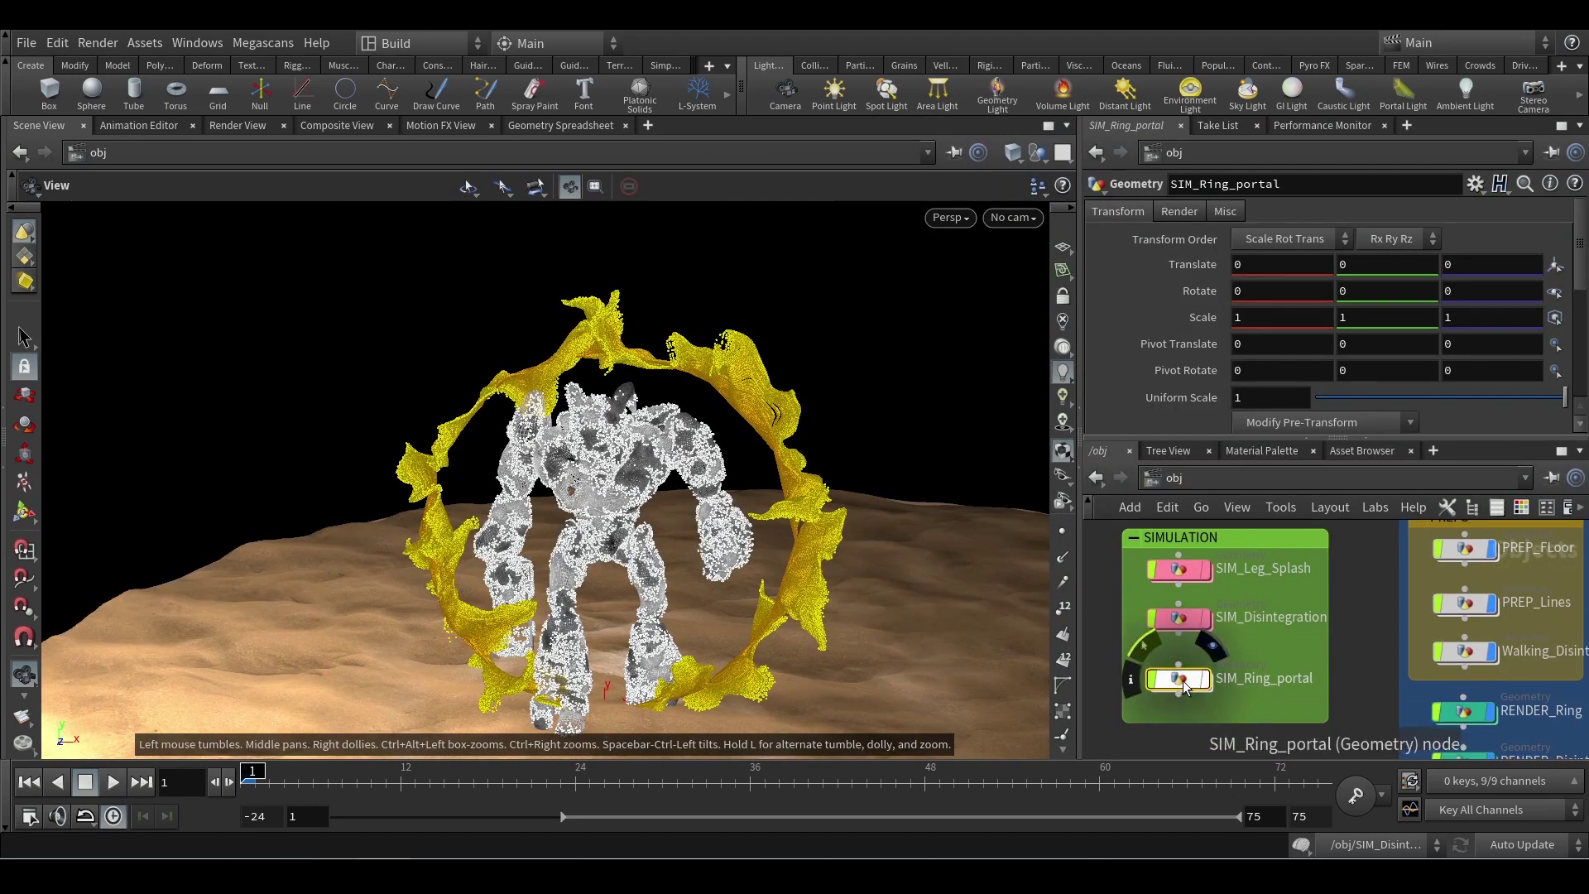
pyautogui.doubleClick(1184, 680)
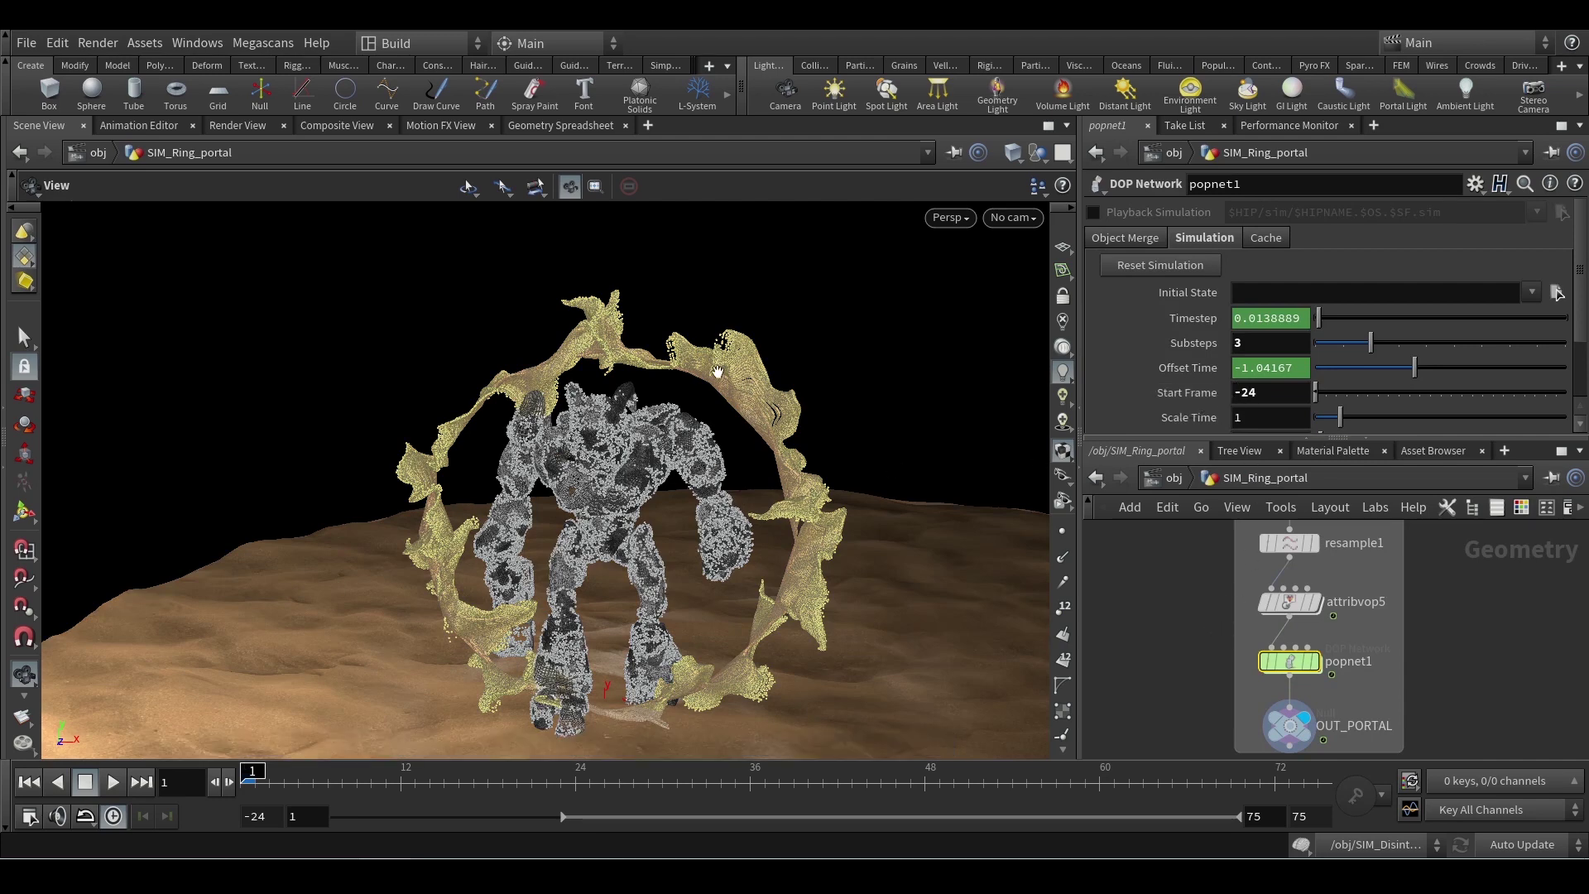
pyautogui.click(1168, 483)
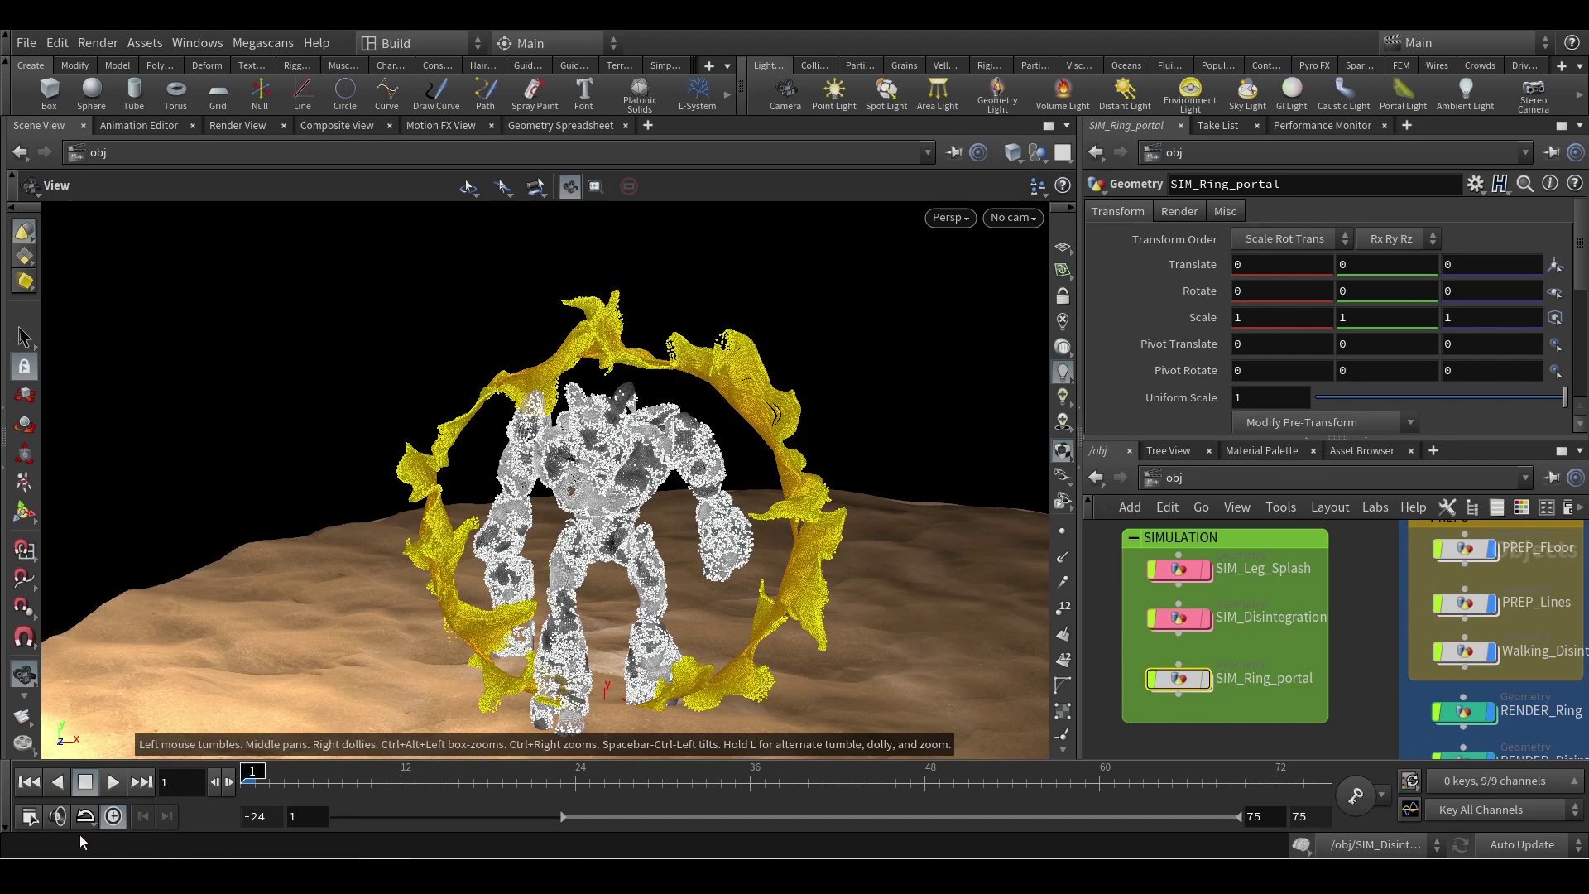
# Set the timeline's global start frame to -24
pyautogui.click(260, 816)
pyautogui.write('-24')
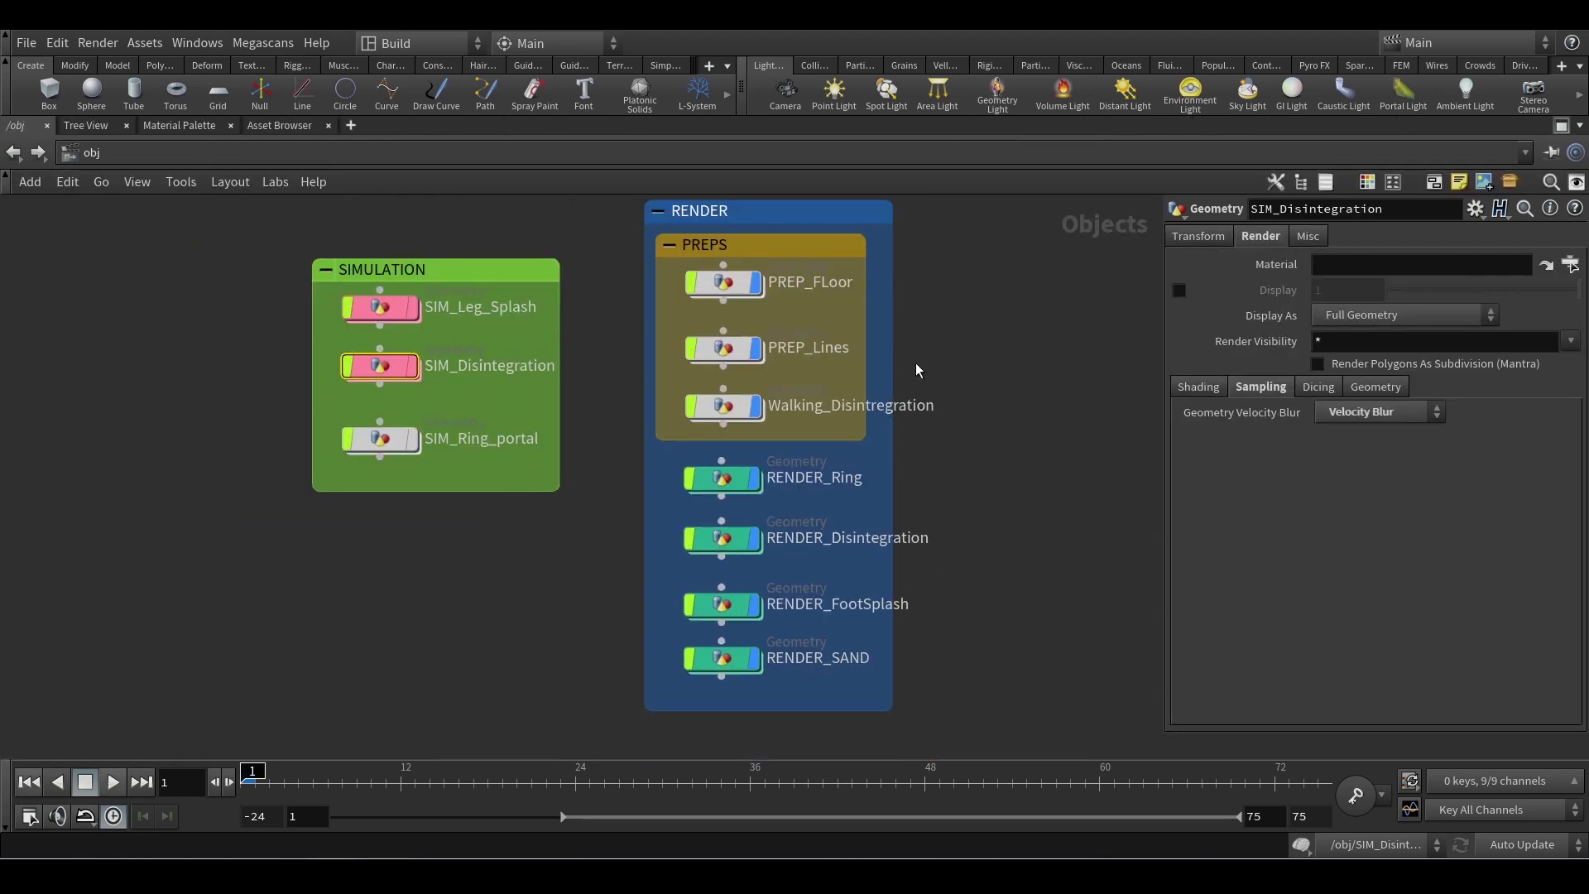
# Go inside SIM_Disintegration and view its node groups from testgeometry_crag1 down to popnet
pyautogui.scroll(-3, 915, 362)
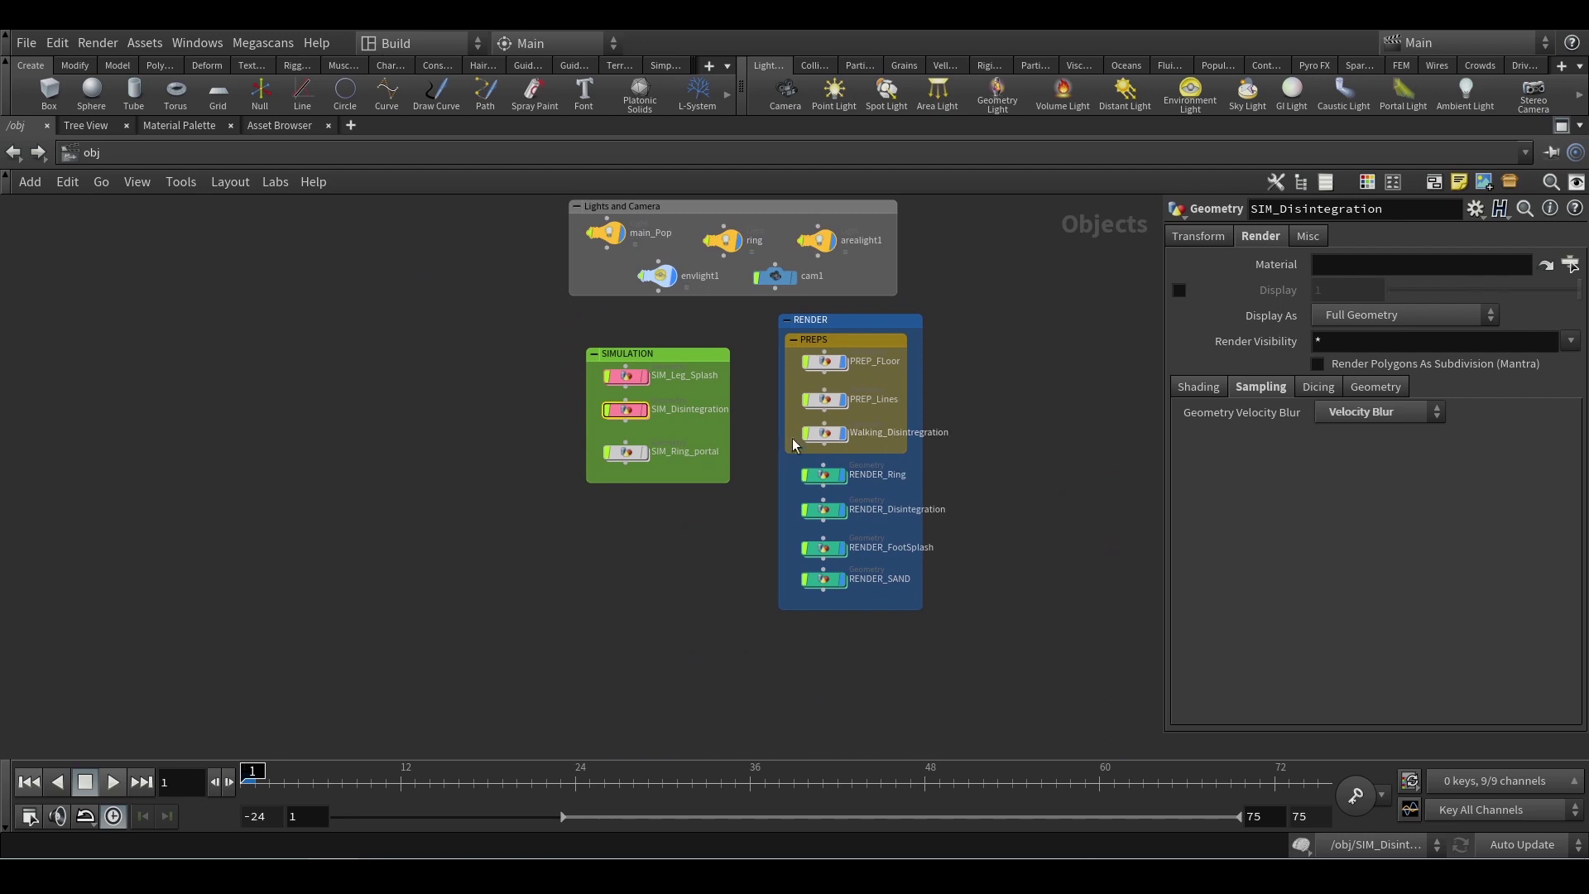
pyautogui.doubleClick(629, 411)
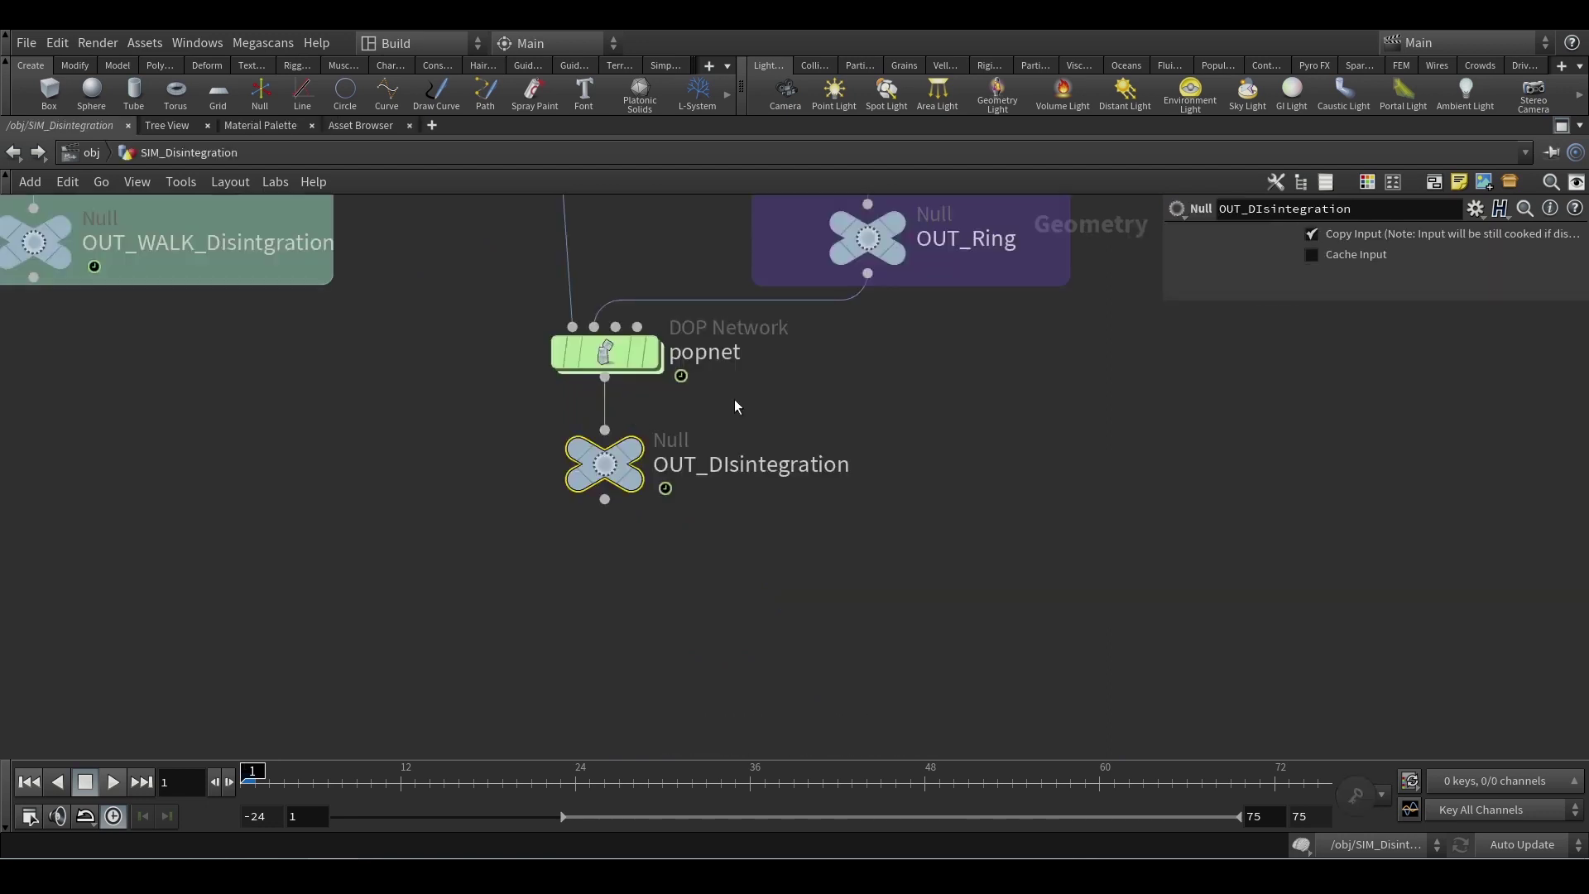
pyautogui.press('h')
pyautogui.scroll(6, 910, 381)
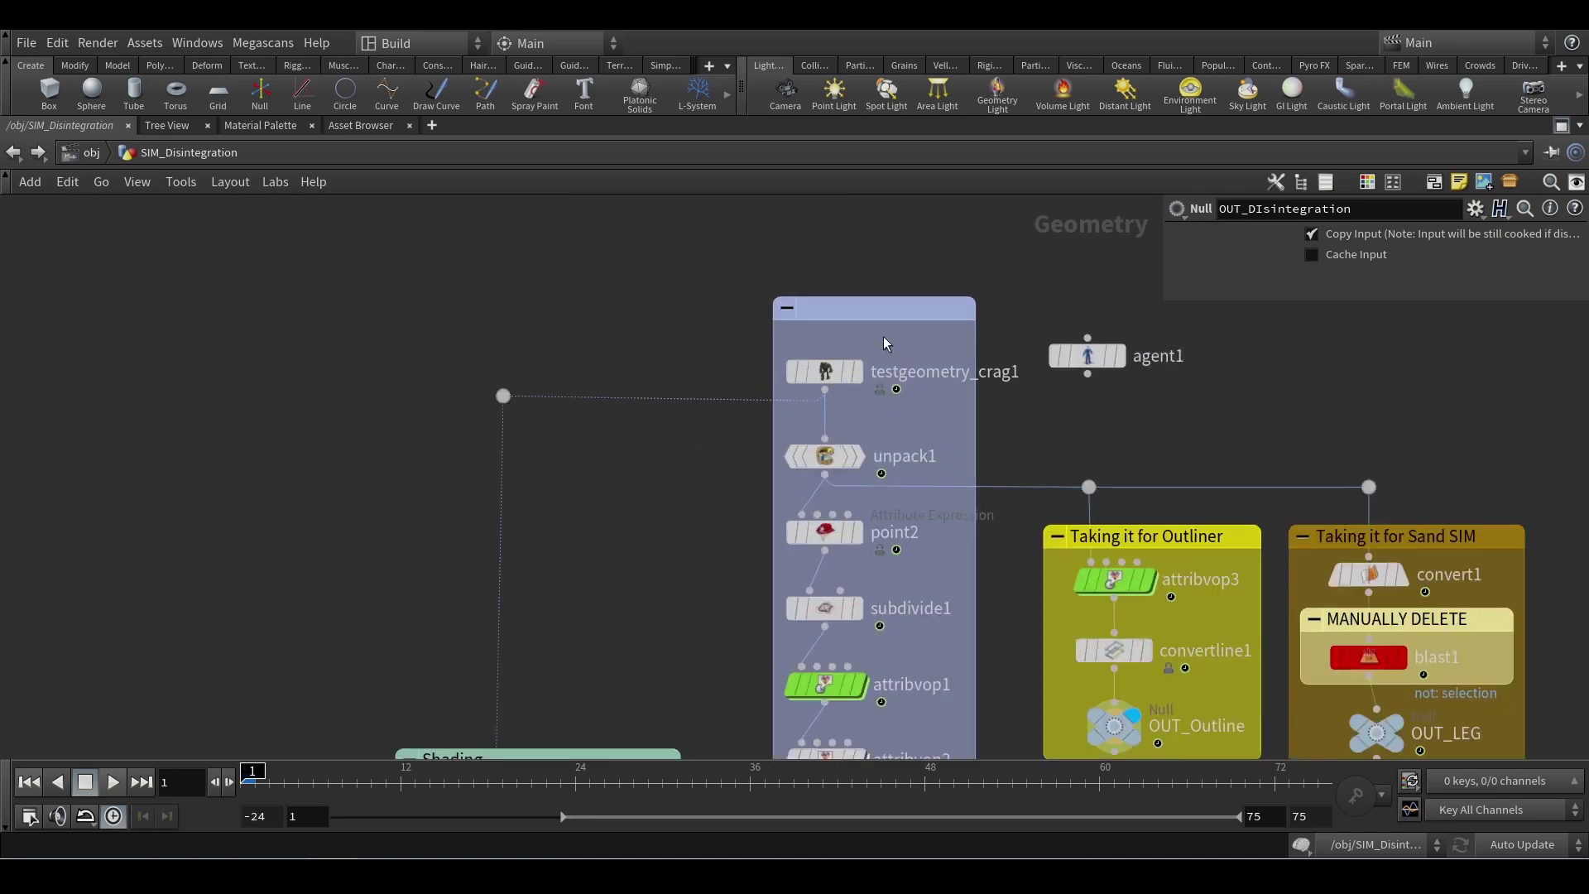
pyautogui.scroll(-4, 1050, 437)
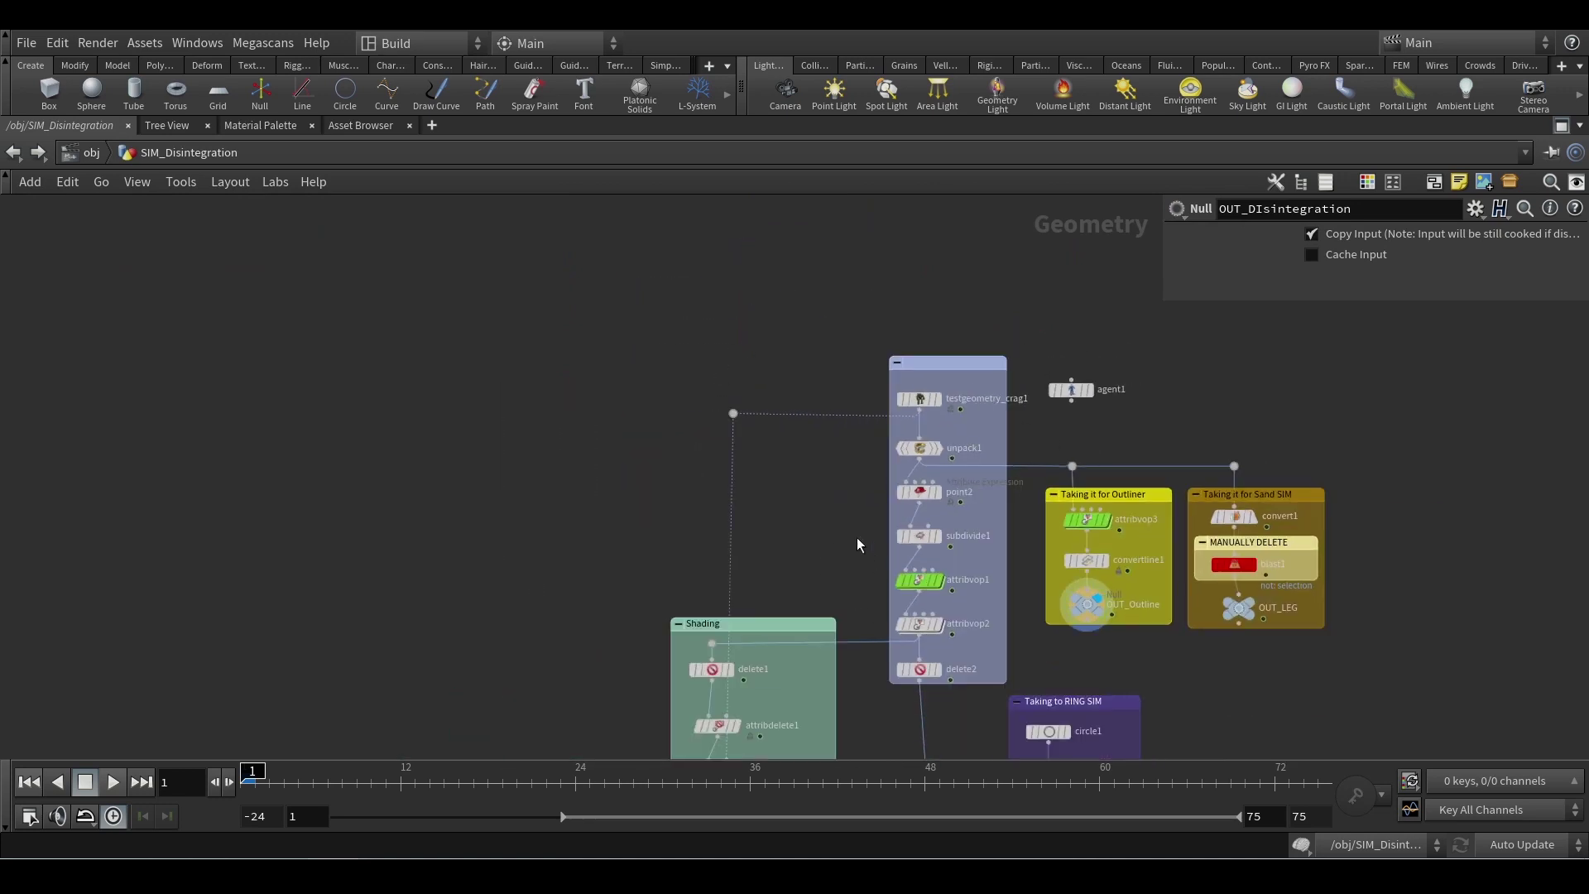
pyautogui.moveTo(857, 544); pyautogui.dragTo(778, 360, button='middle')
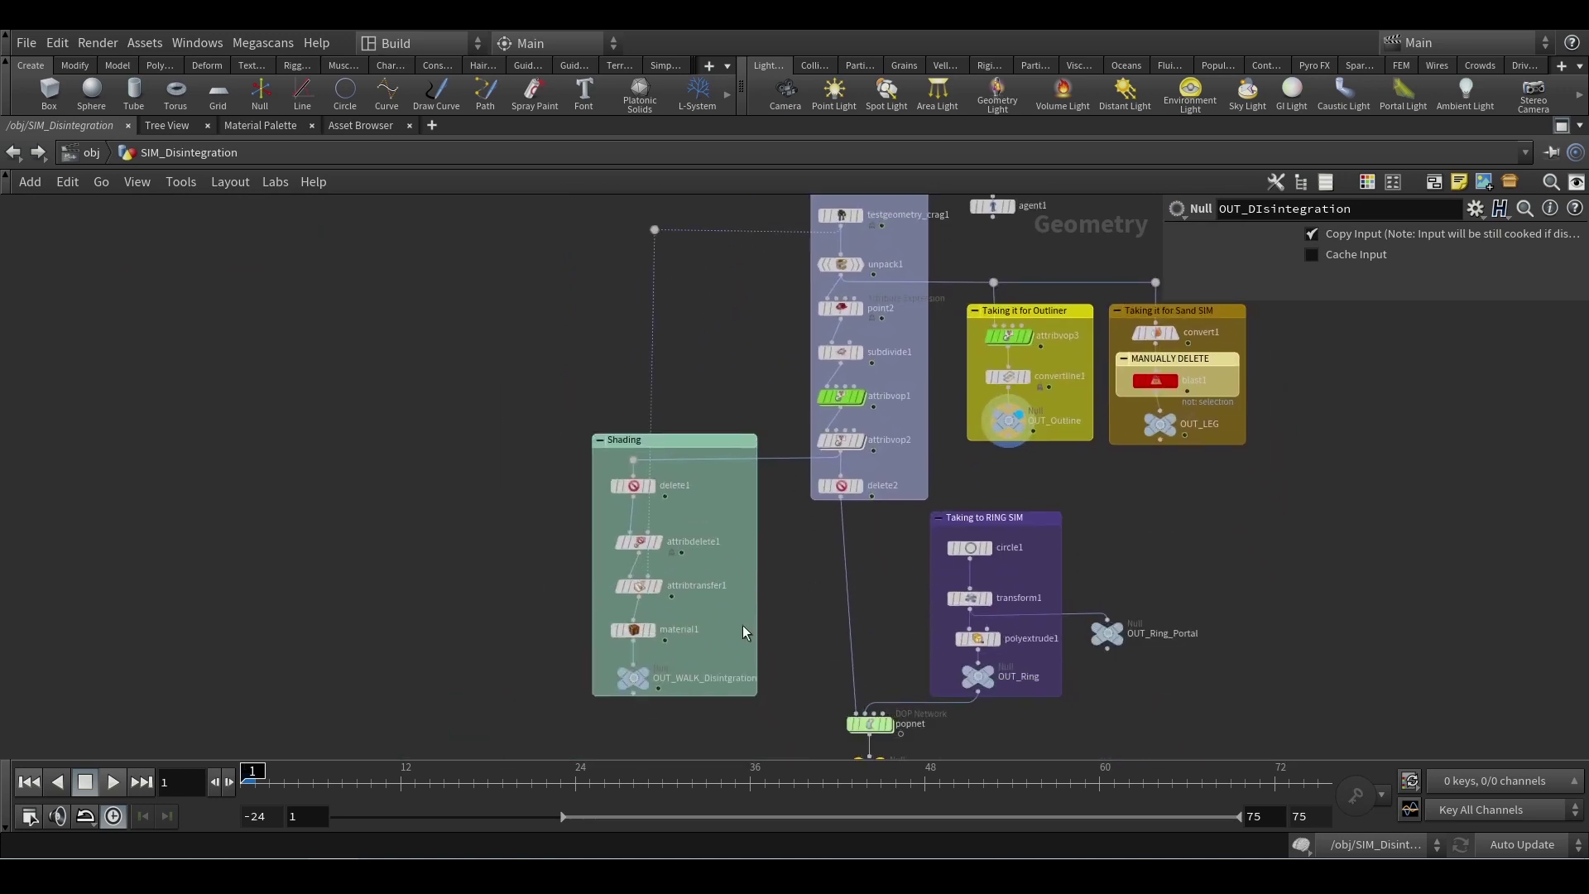
# Shift the attribdelete1 node sideways in the Shading group and select the material1 node
pyautogui.scroll(3, 743, 624)
pyautogui.moveTo(639, 608); pyautogui.dragTo(823, 608, button='middle')
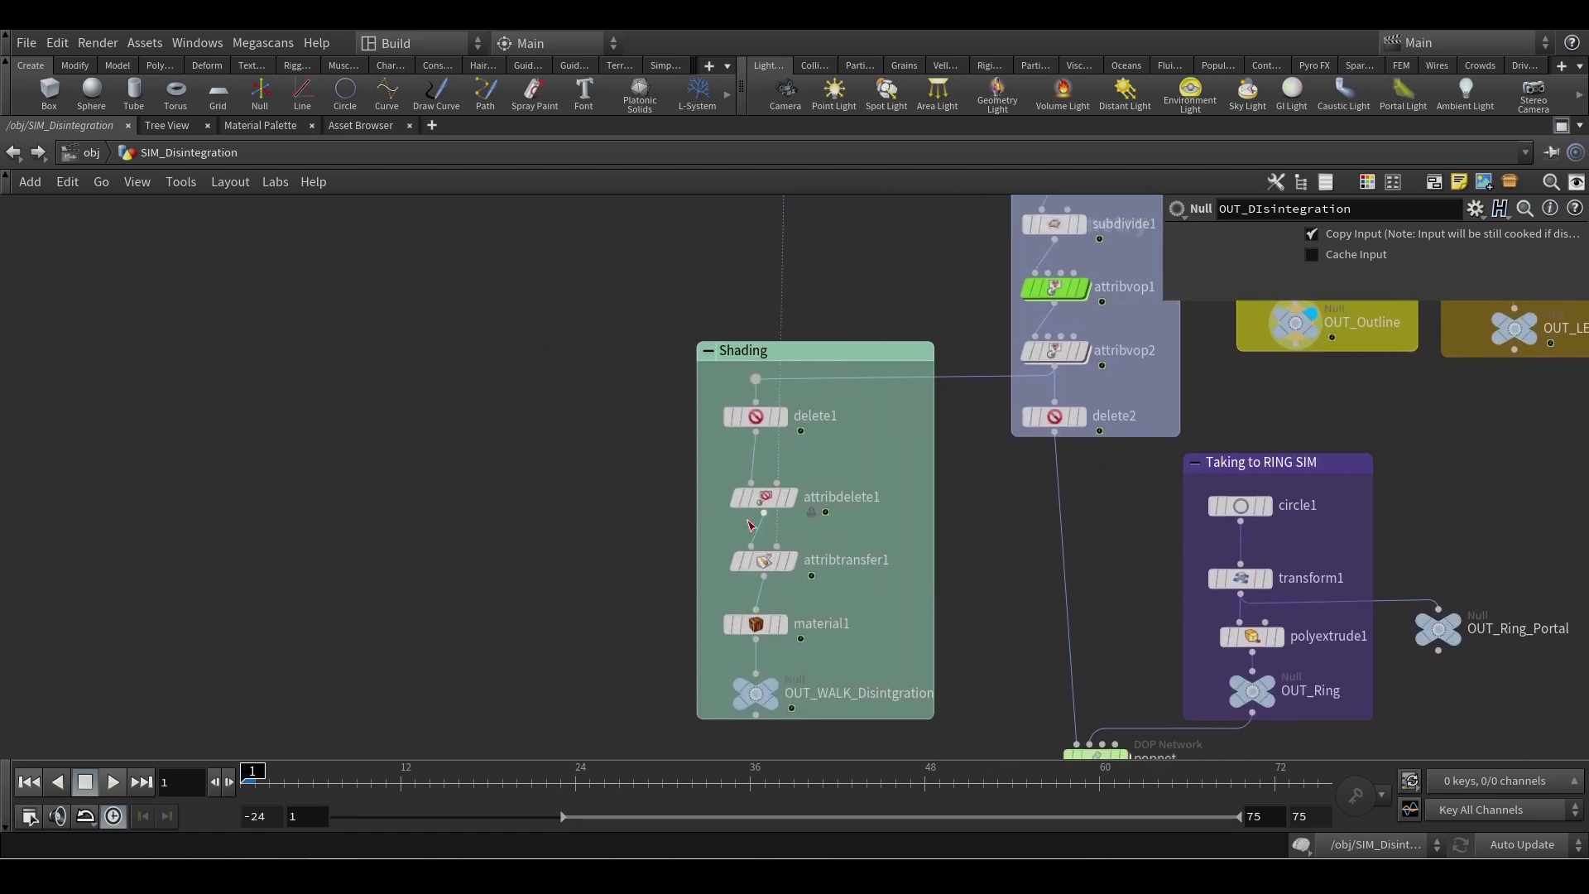
pyautogui.moveTo(755, 496); pyautogui.dragTo(716, 497)
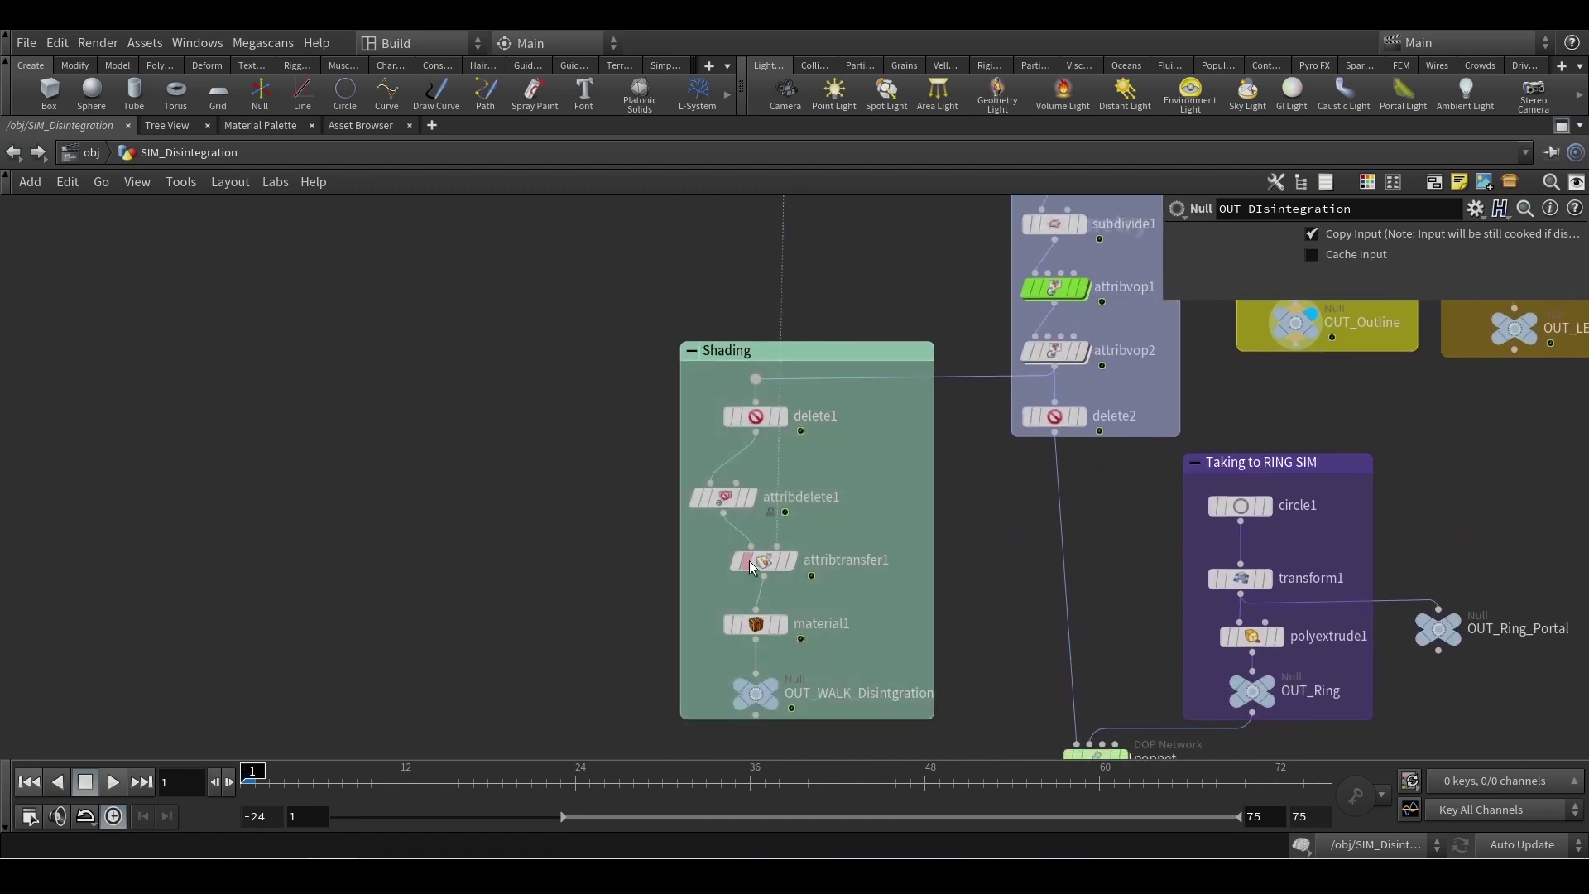
pyautogui.moveTo(649, 604); pyautogui.dragTo(831, 630)
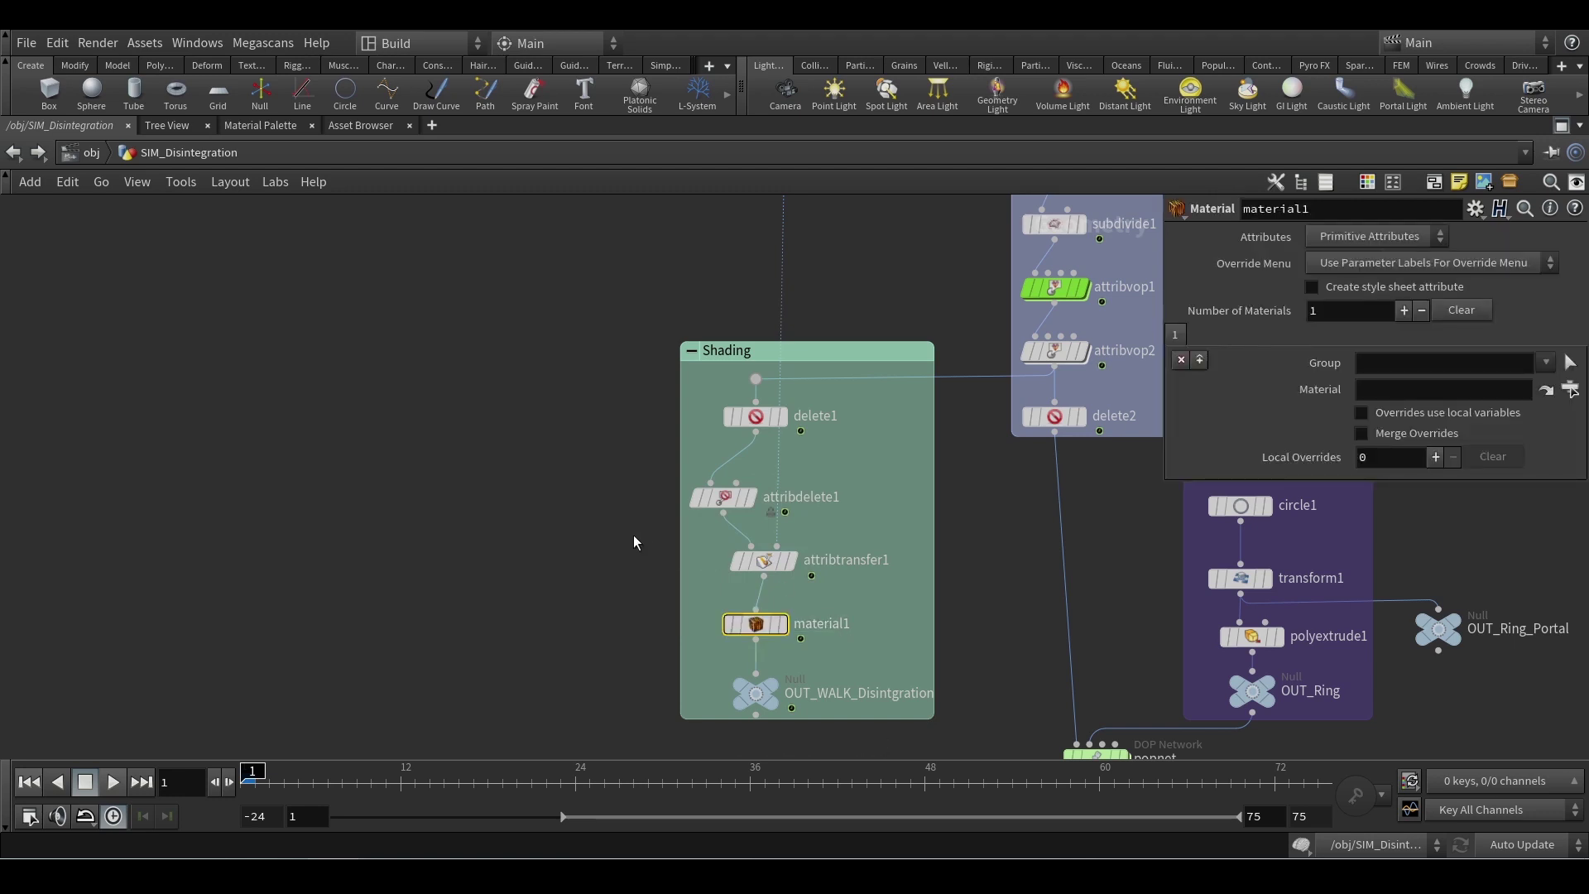
# Examine the upstream chain from testgeometry_crag1 through unpack1 and its branch into the Shading group
pyautogui.moveTo(764, 422)
pyautogui.scroll(-3, 936, 501)
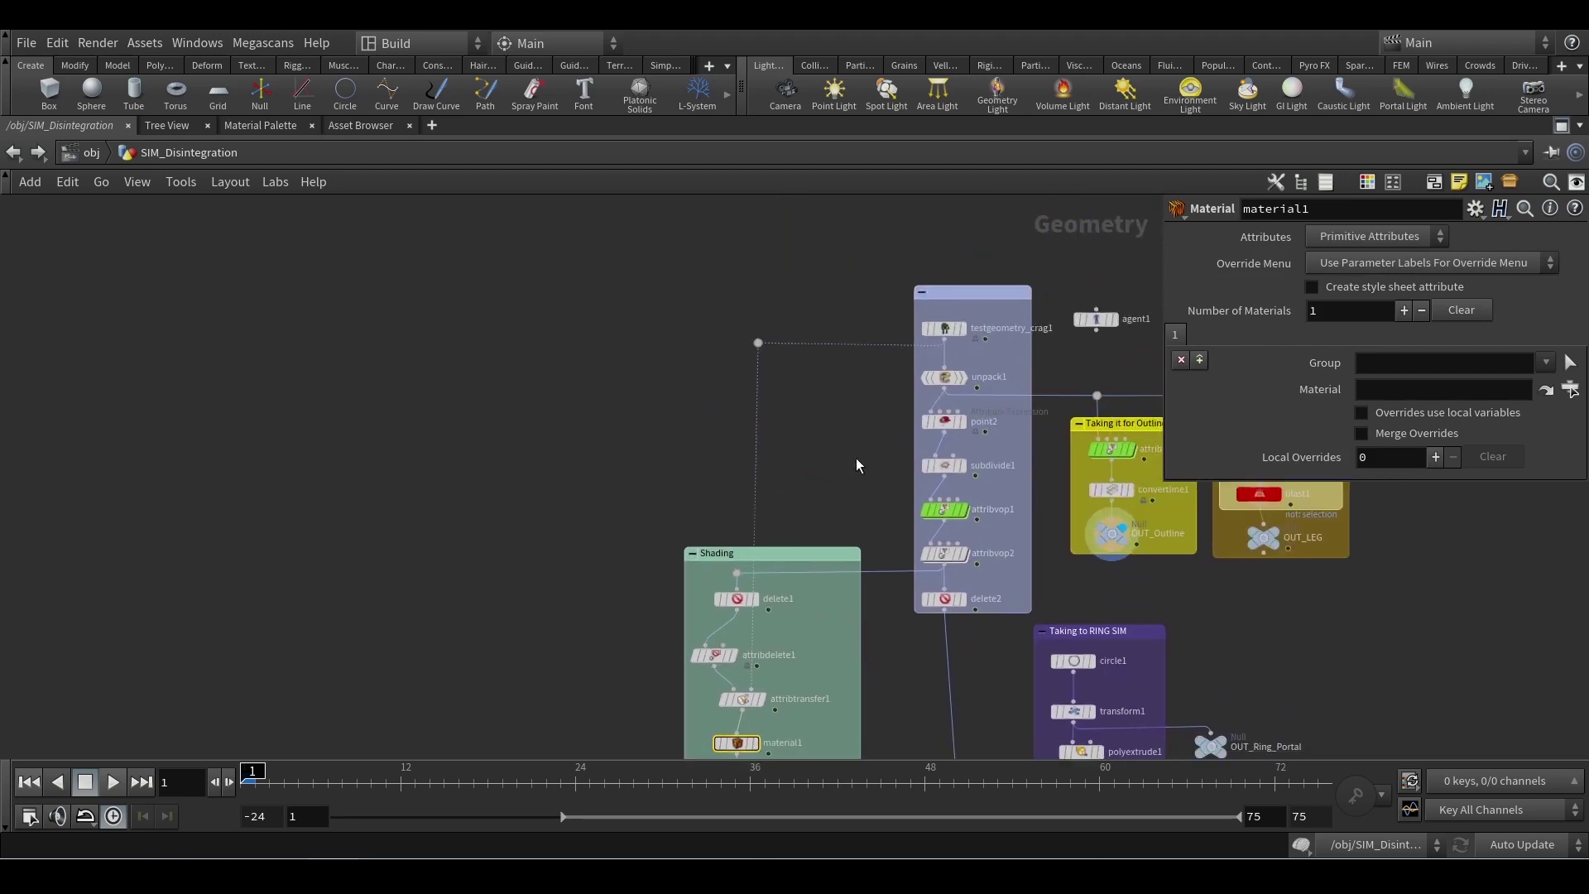
pyautogui.scroll(3, 858, 458)
pyautogui.scroll(2, 932, 376)
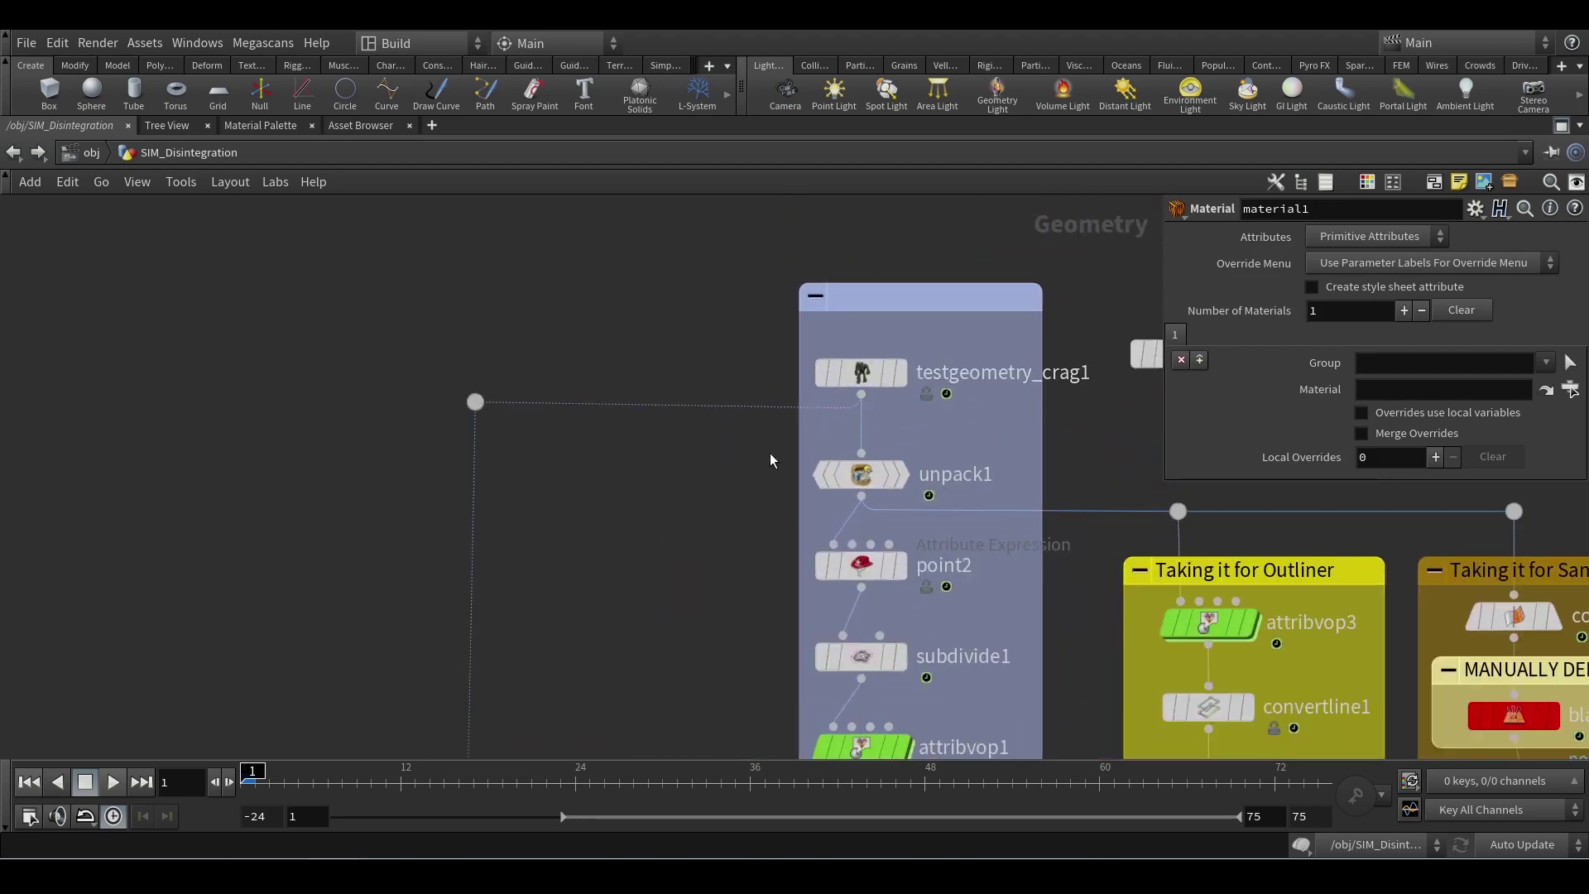
pyautogui.scroll(1, 706, 478)
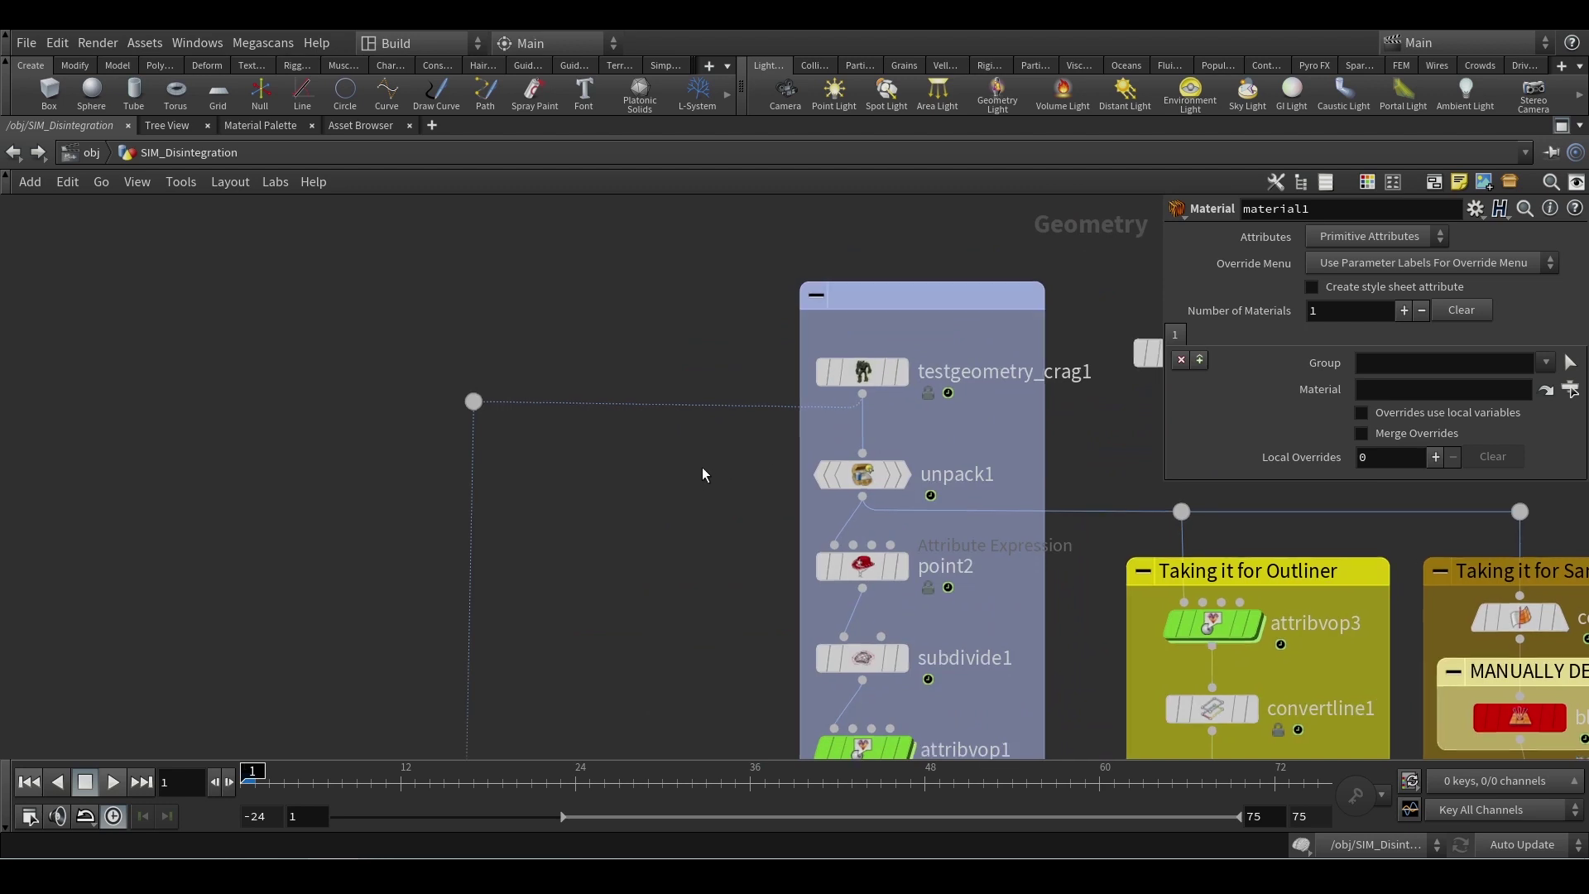
pyautogui.press('Tab')
pyautogui.moveTo(803, 667)
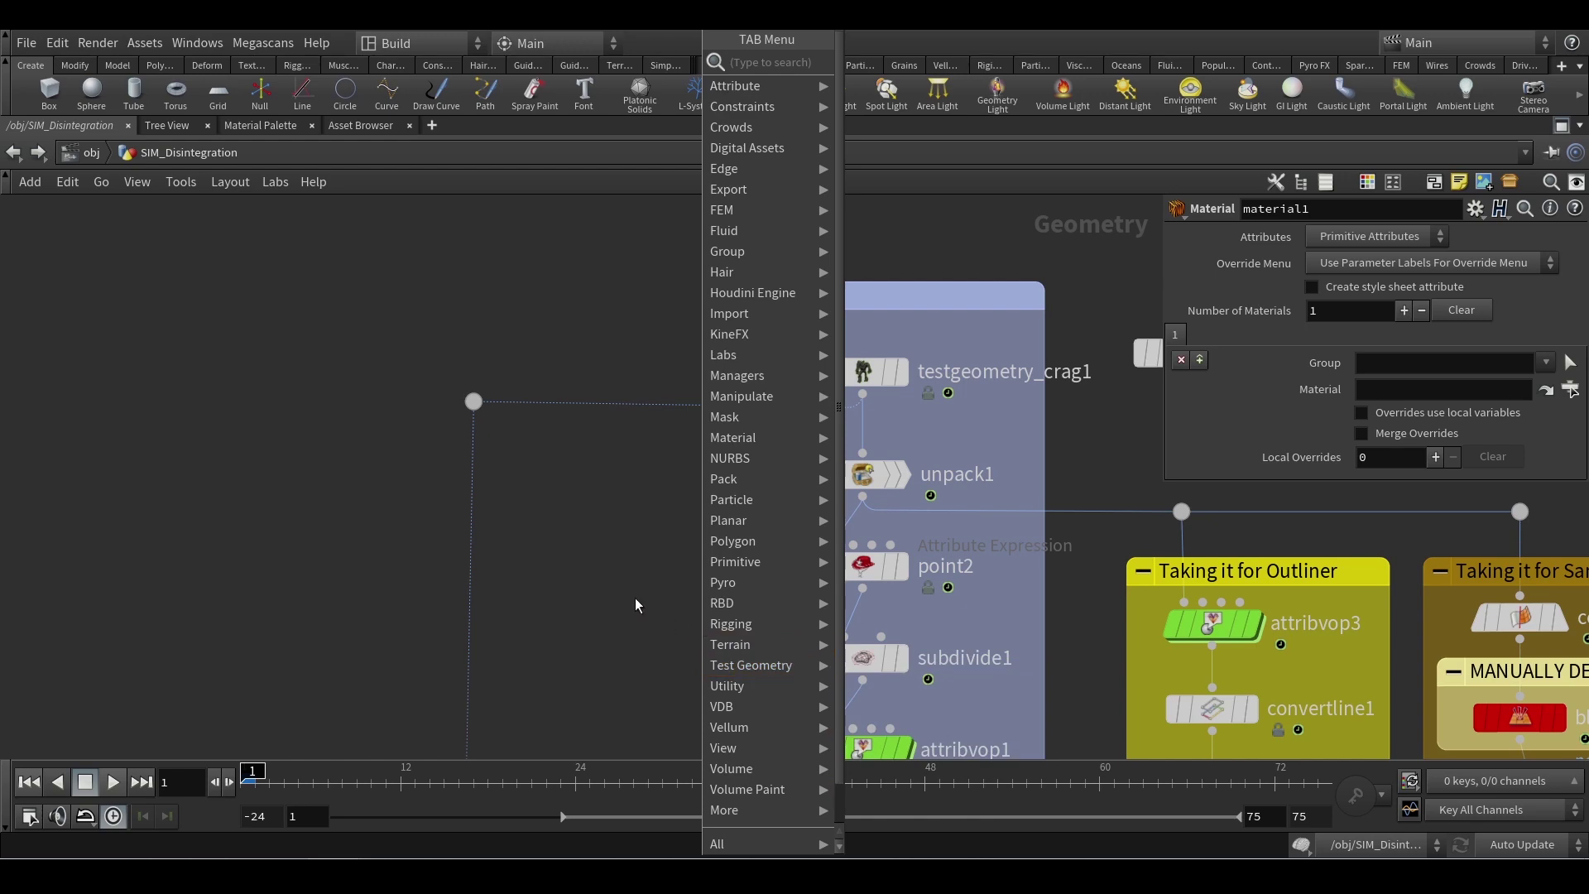
pyautogui.press('Escape')
# Review the Shading group down to OUT_WALK_Disintgration and its place in the whole SIM_Disintegration network
pyautogui.scroll(-4, 637, 600)
pyautogui.moveTo(642, 603); pyautogui.dragTo(770, 426, button='middle')
pyautogui.moveTo(788, 689)
pyautogui.mouseDown(button='middle')
pyautogui.moveTo(828, 658)
pyautogui.moveTo(864, 559)
pyautogui.mouseUp(button='middle')
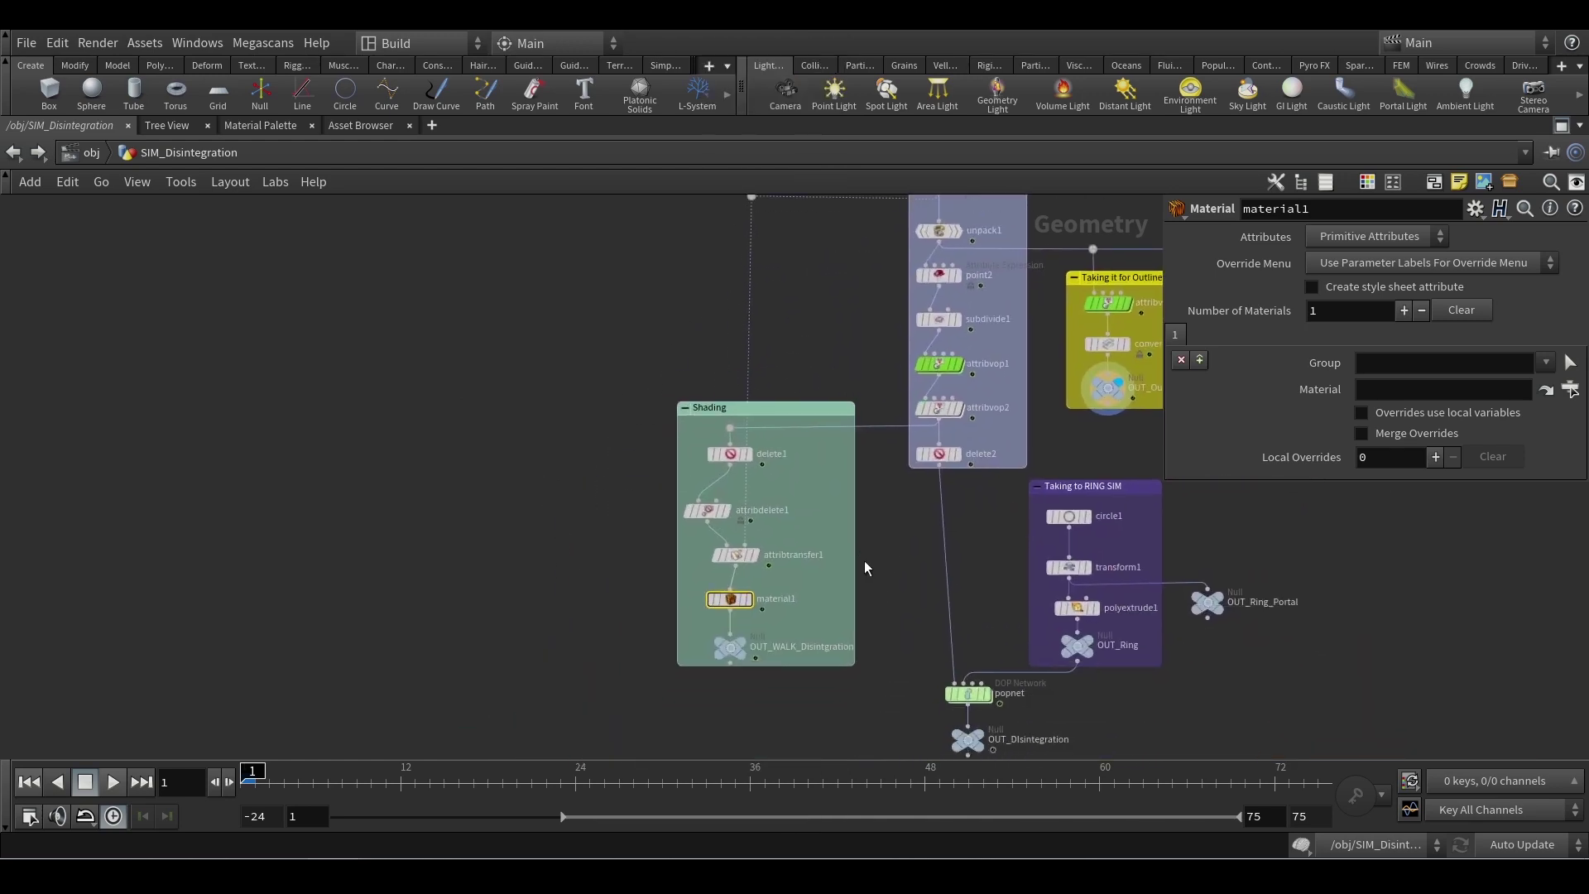
pyautogui.scroll(3, 864, 561)
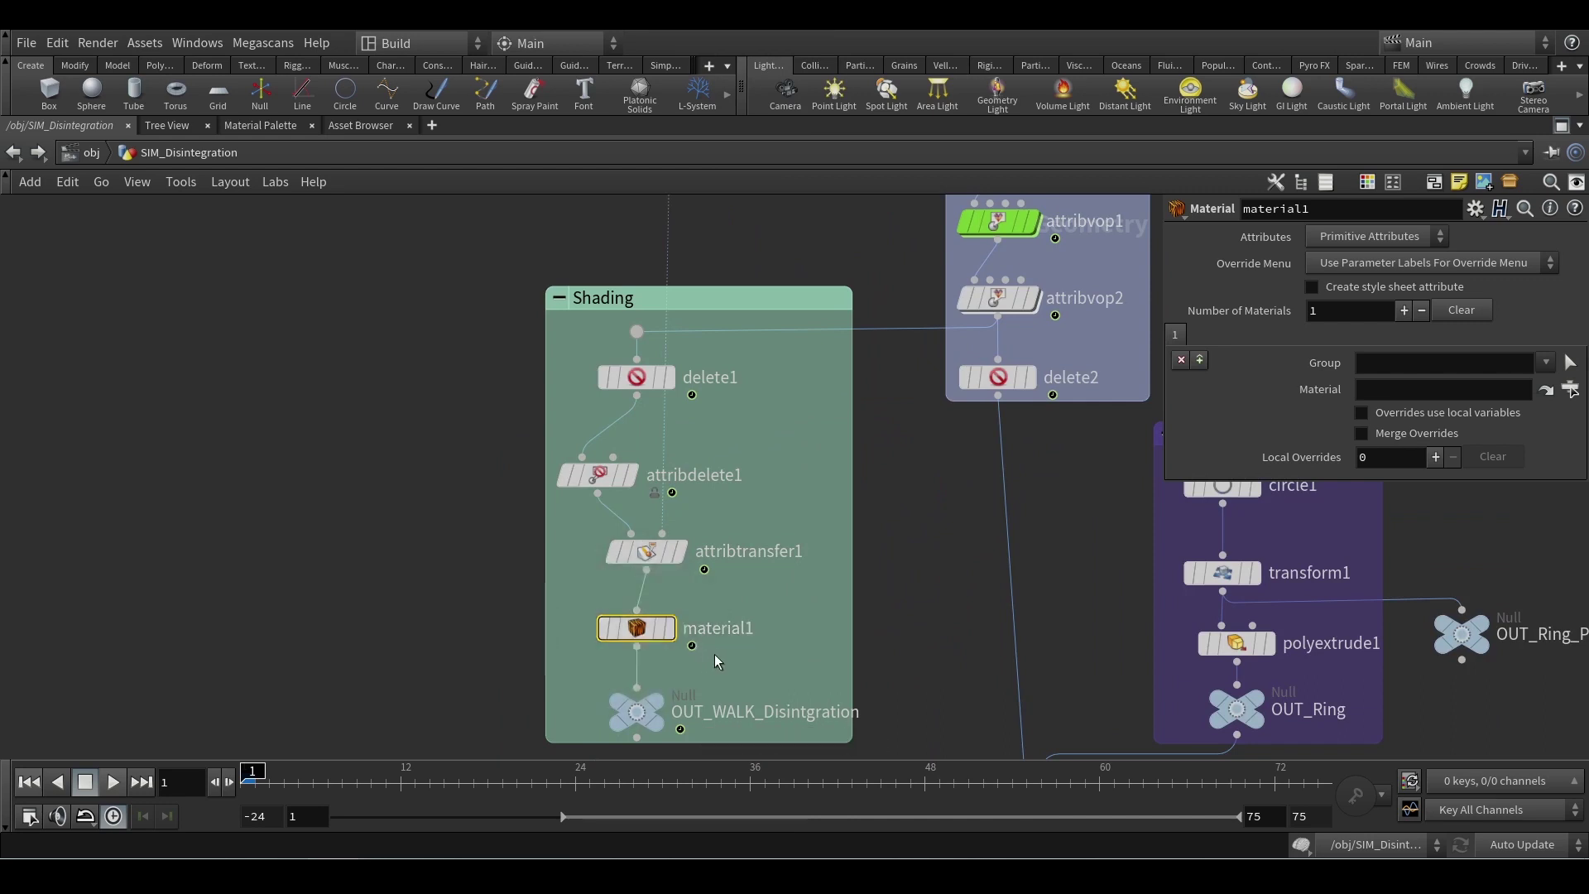
pyautogui.scroll(-2, 869, 649)
pyautogui.scroll(-2, 910, 650)
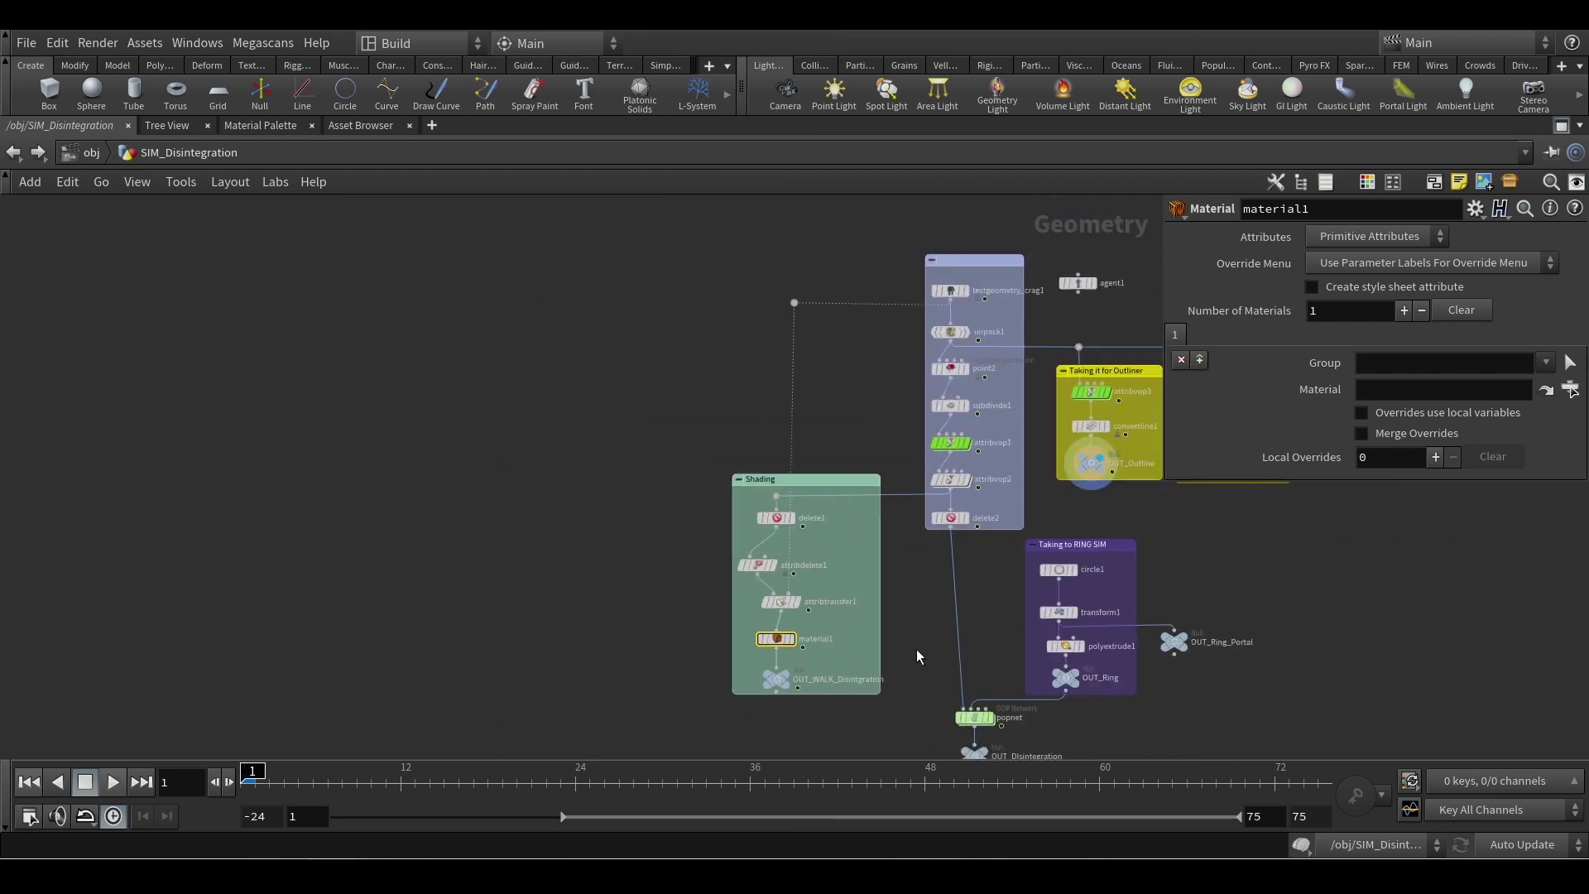
pyautogui.moveTo(916, 650); pyautogui.dragTo(775, 590, button='middle')
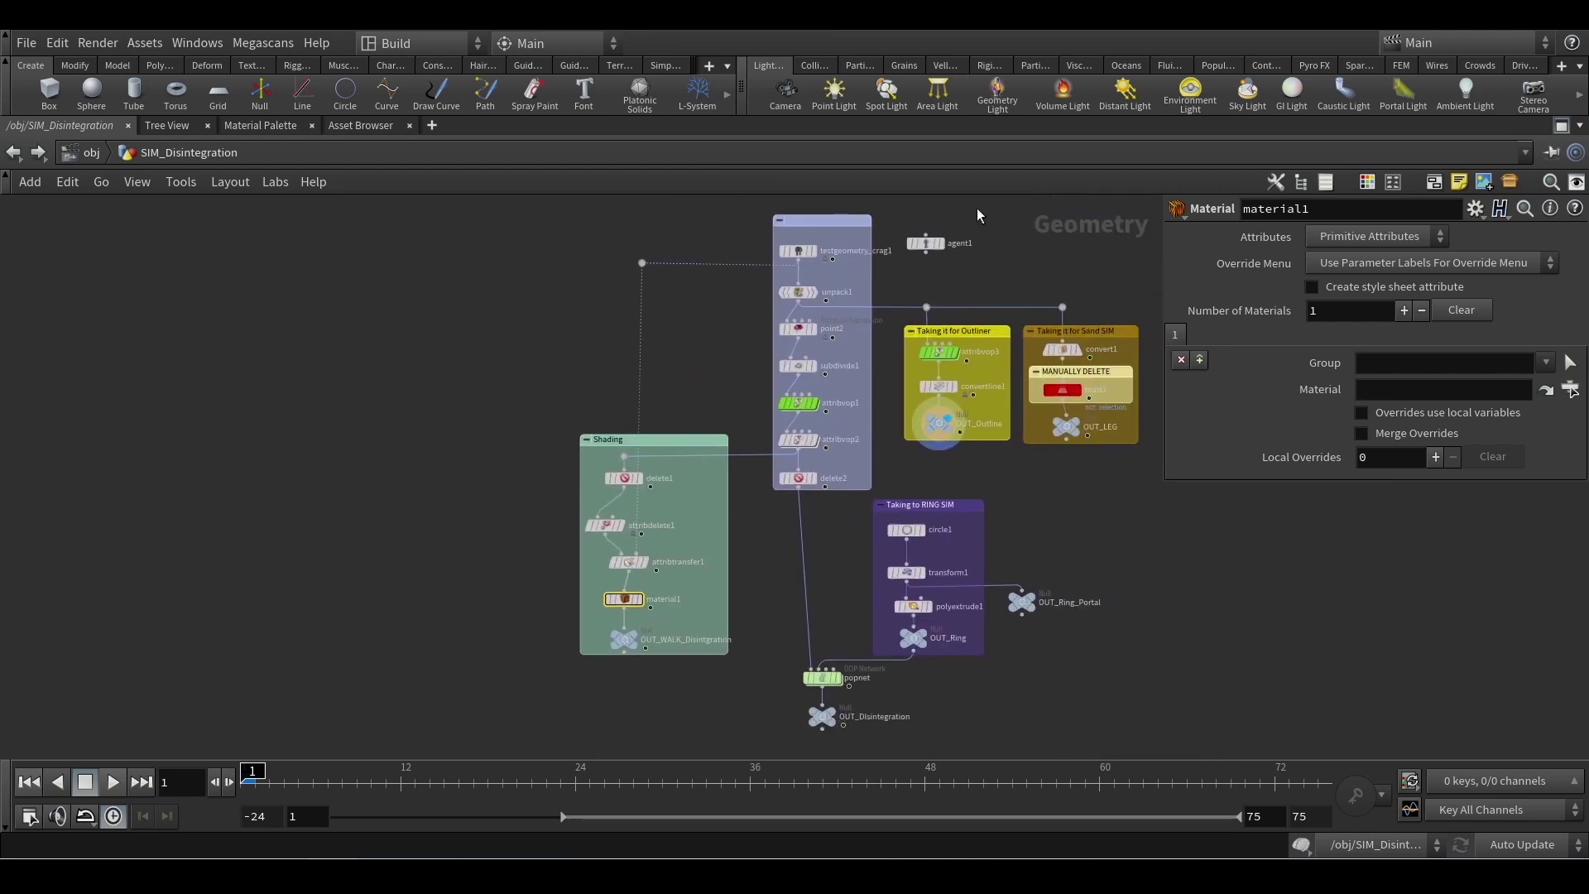
# Restore the split layout with the scene view and show the scene's materials in the Material Palette
pyautogui.click(1562, 125)
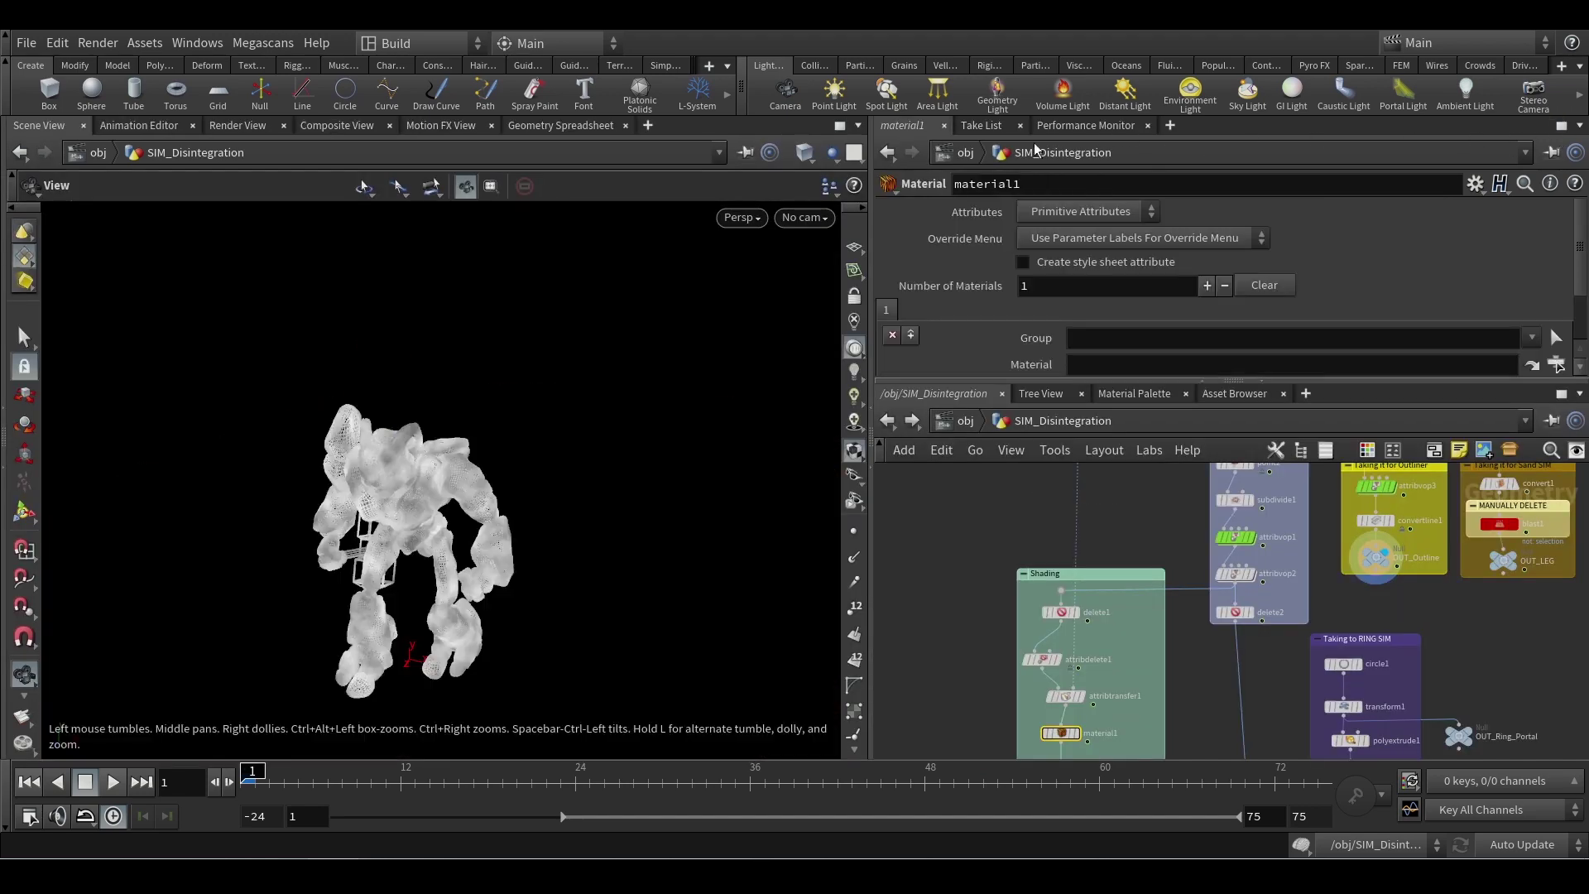
pyautogui.click(1135, 393)
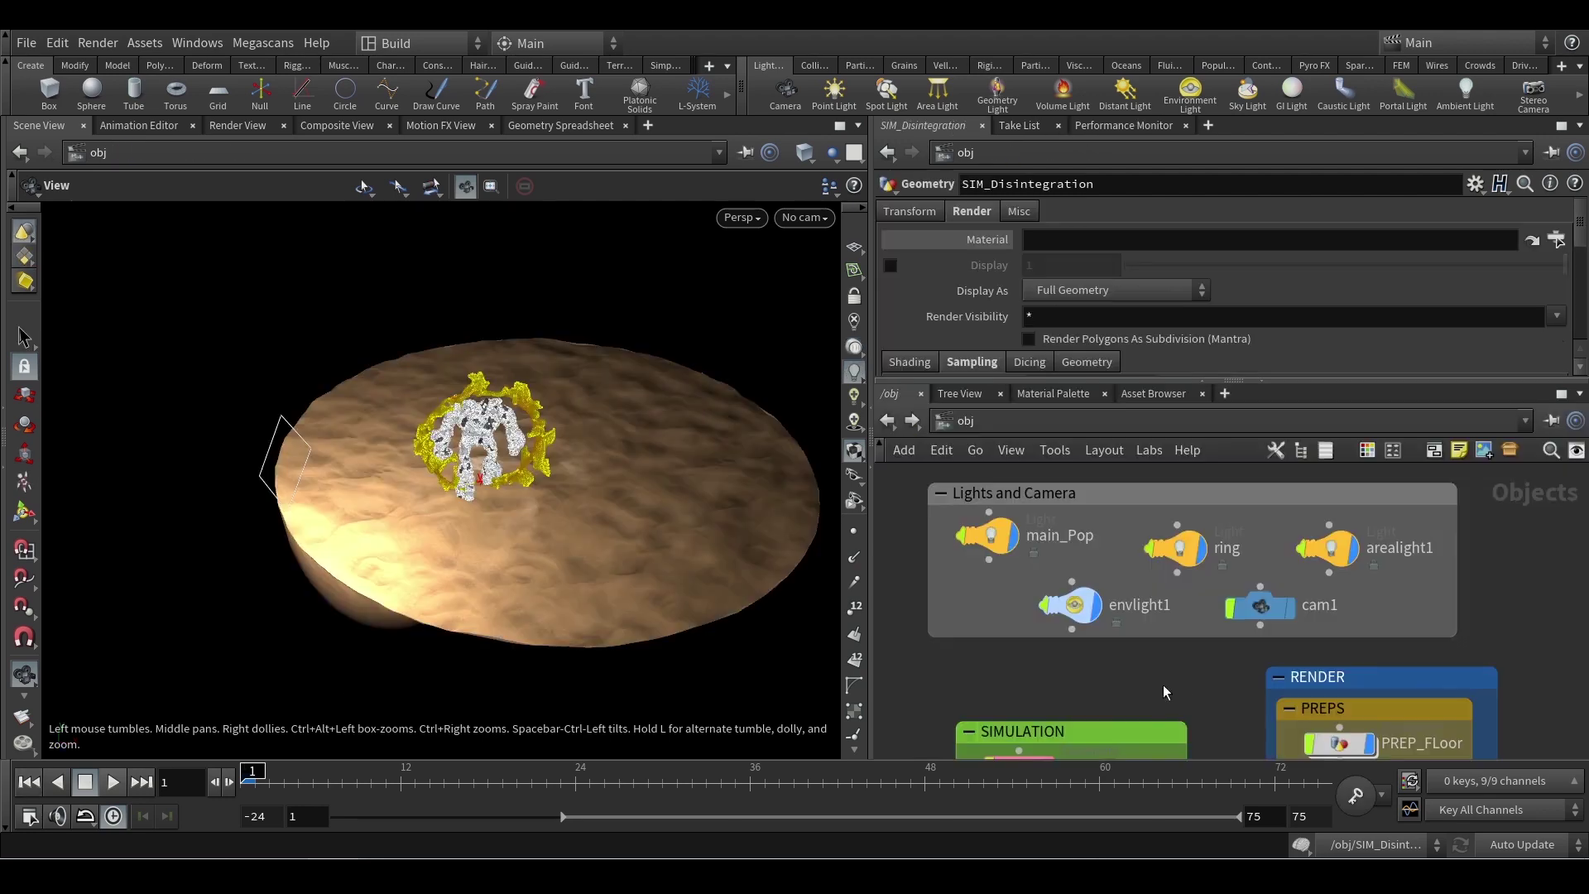
# Inspect the light settings of envlight1 at the object level and view the lit portal scene from several angles
pyautogui.scroll(3, 1075, 662)
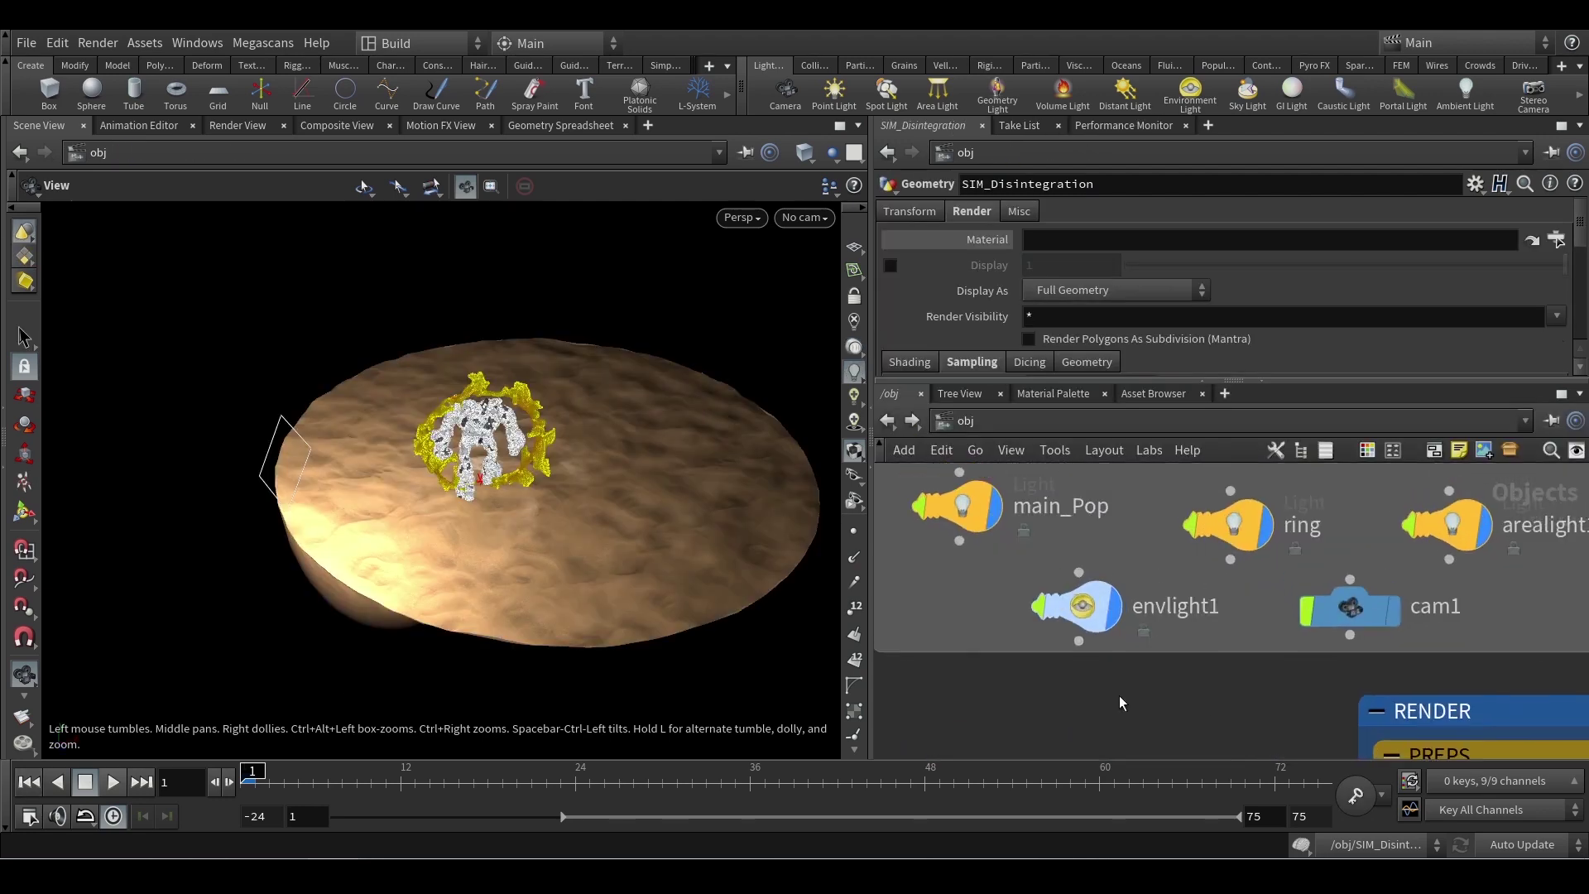
pyautogui.click(1094, 617)
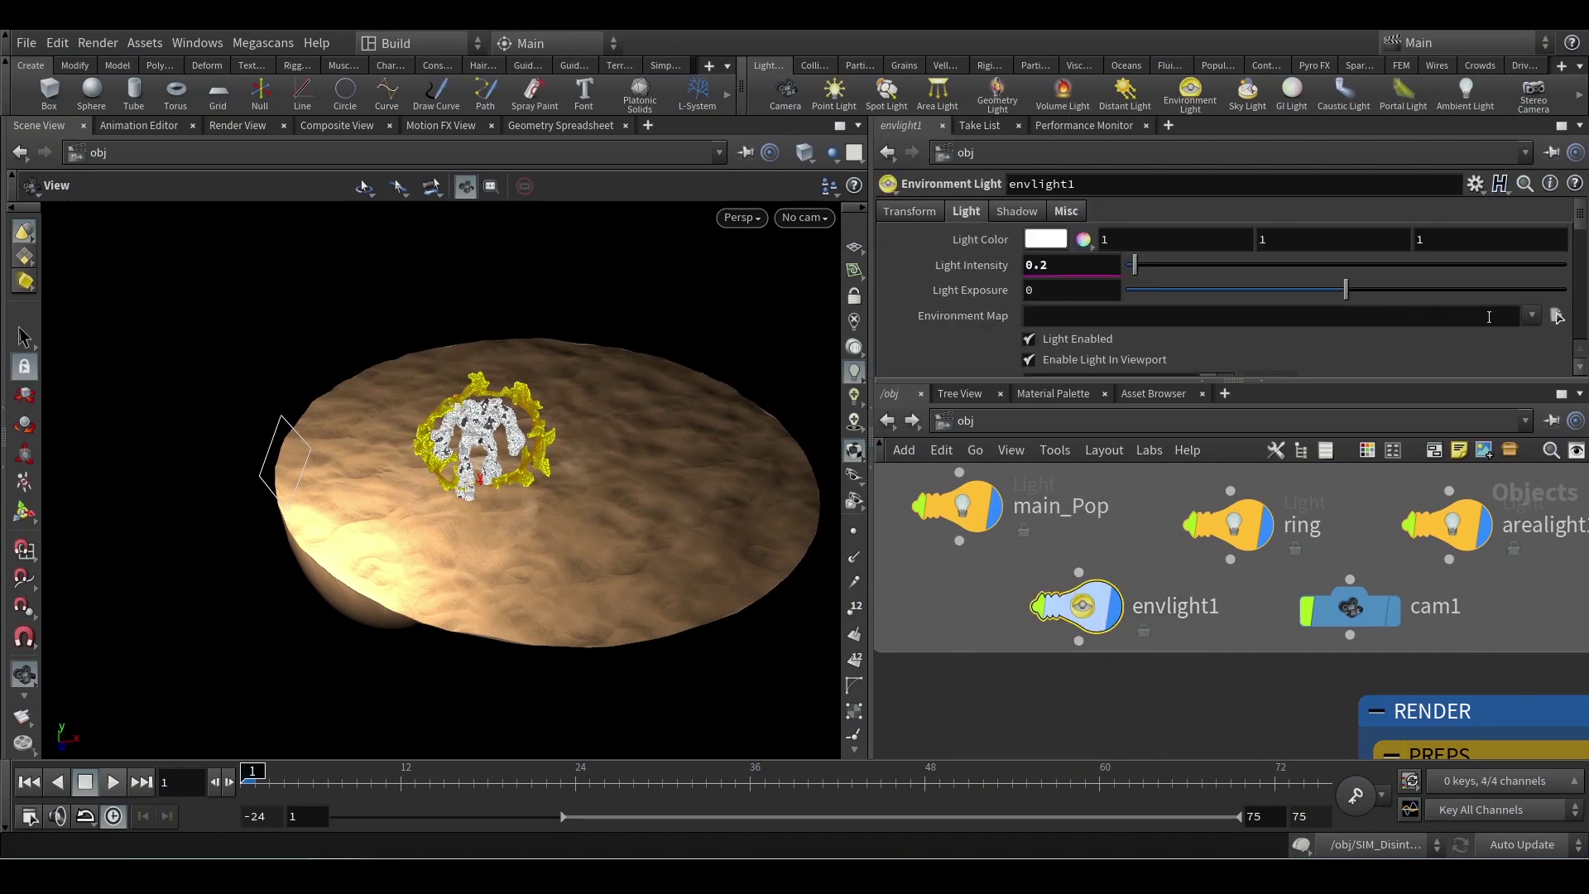
pyautogui.moveTo(629, 496); pyautogui.dragTo(603, 444)
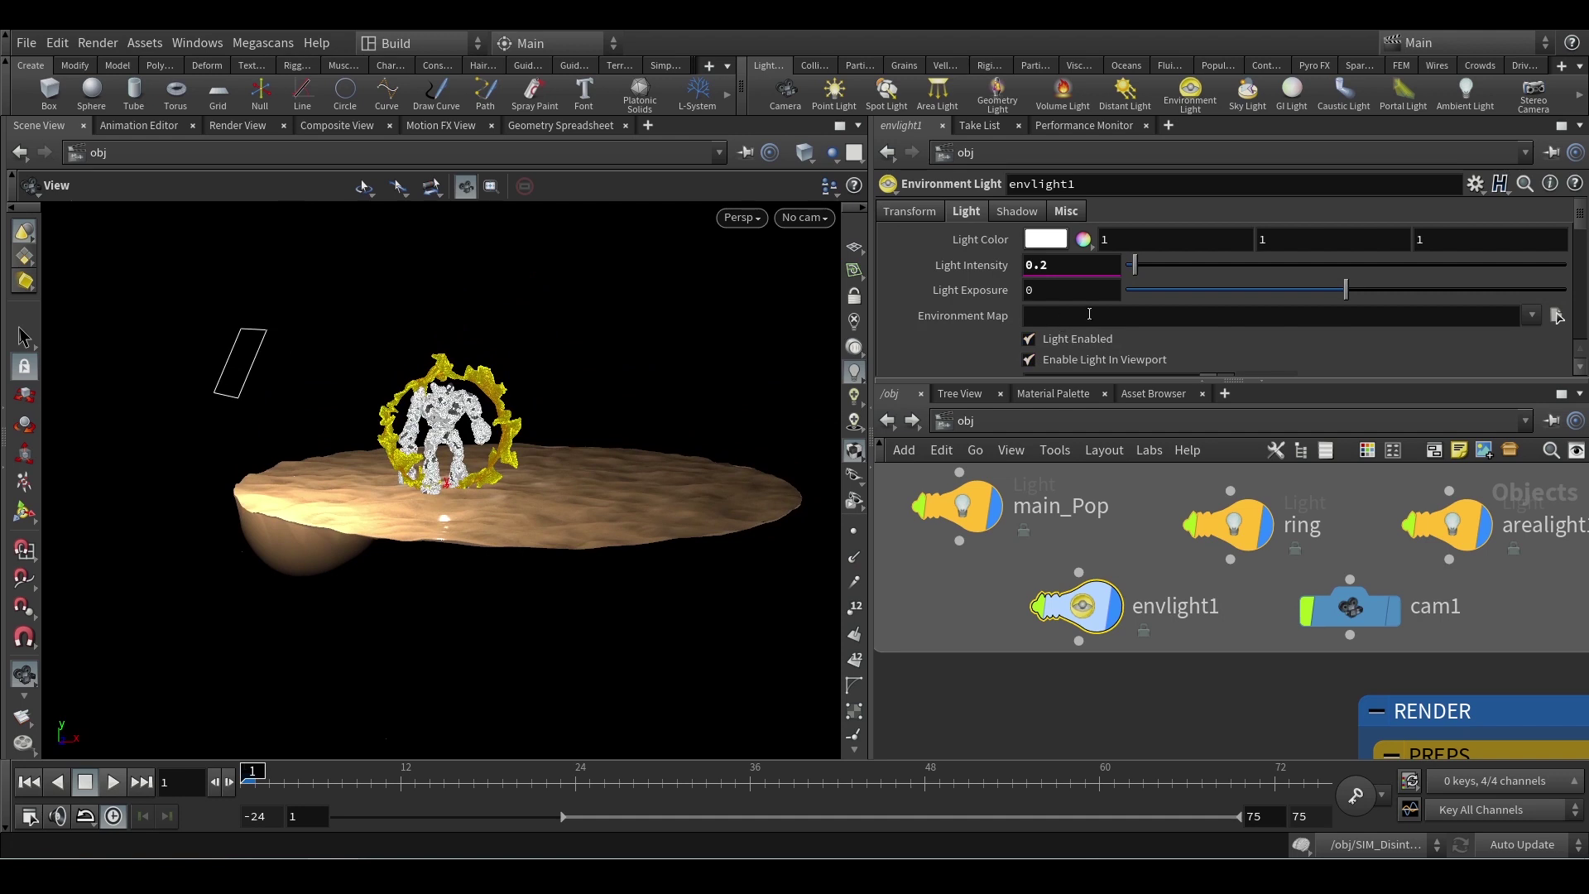
pyautogui.moveTo(599, 345); pyautogui.dragTo(543, 454)
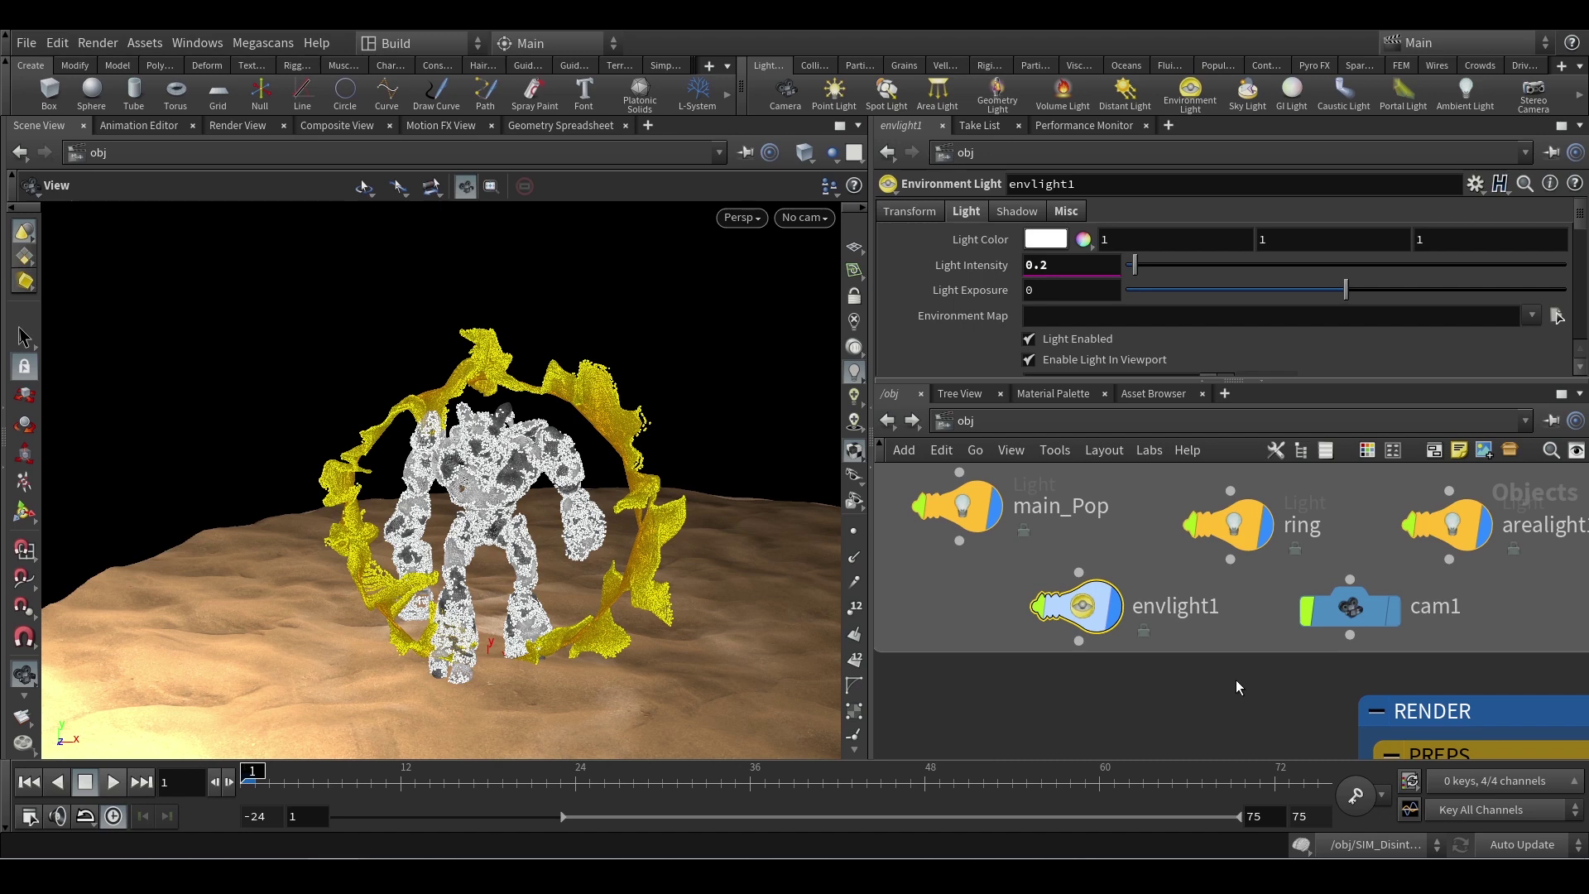
pyautogui.scroll(-2, 1229, 678)
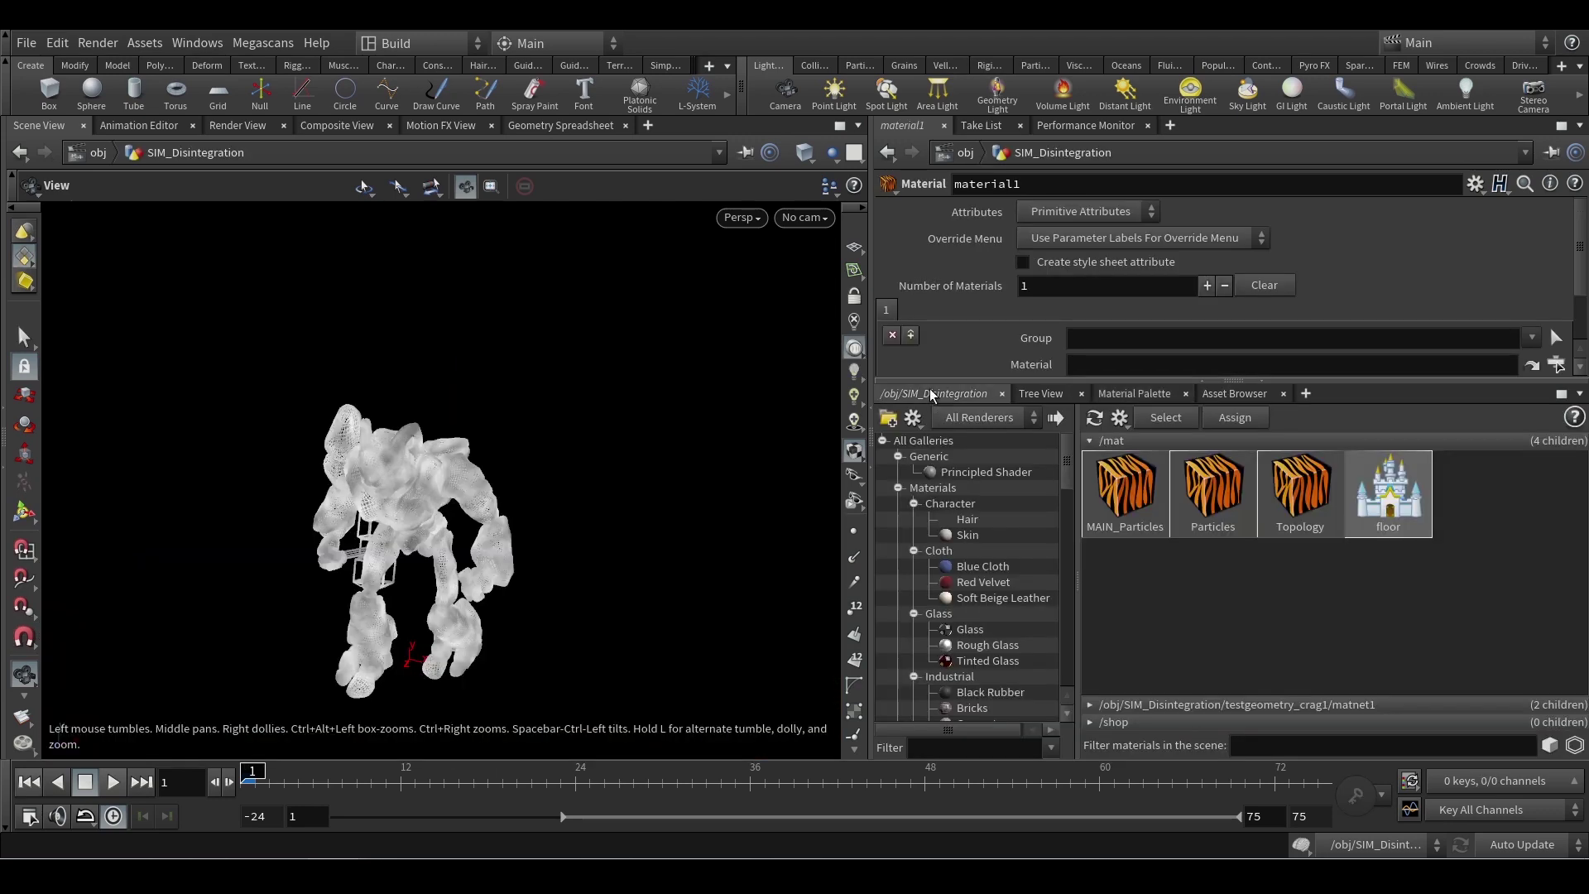
# Reopen the SIM_Disintegration network, then return to the object level and view the simulation and render groups
pyautogui.click(931, 392)
pyautogui.scroll(-5, 1234, 594)
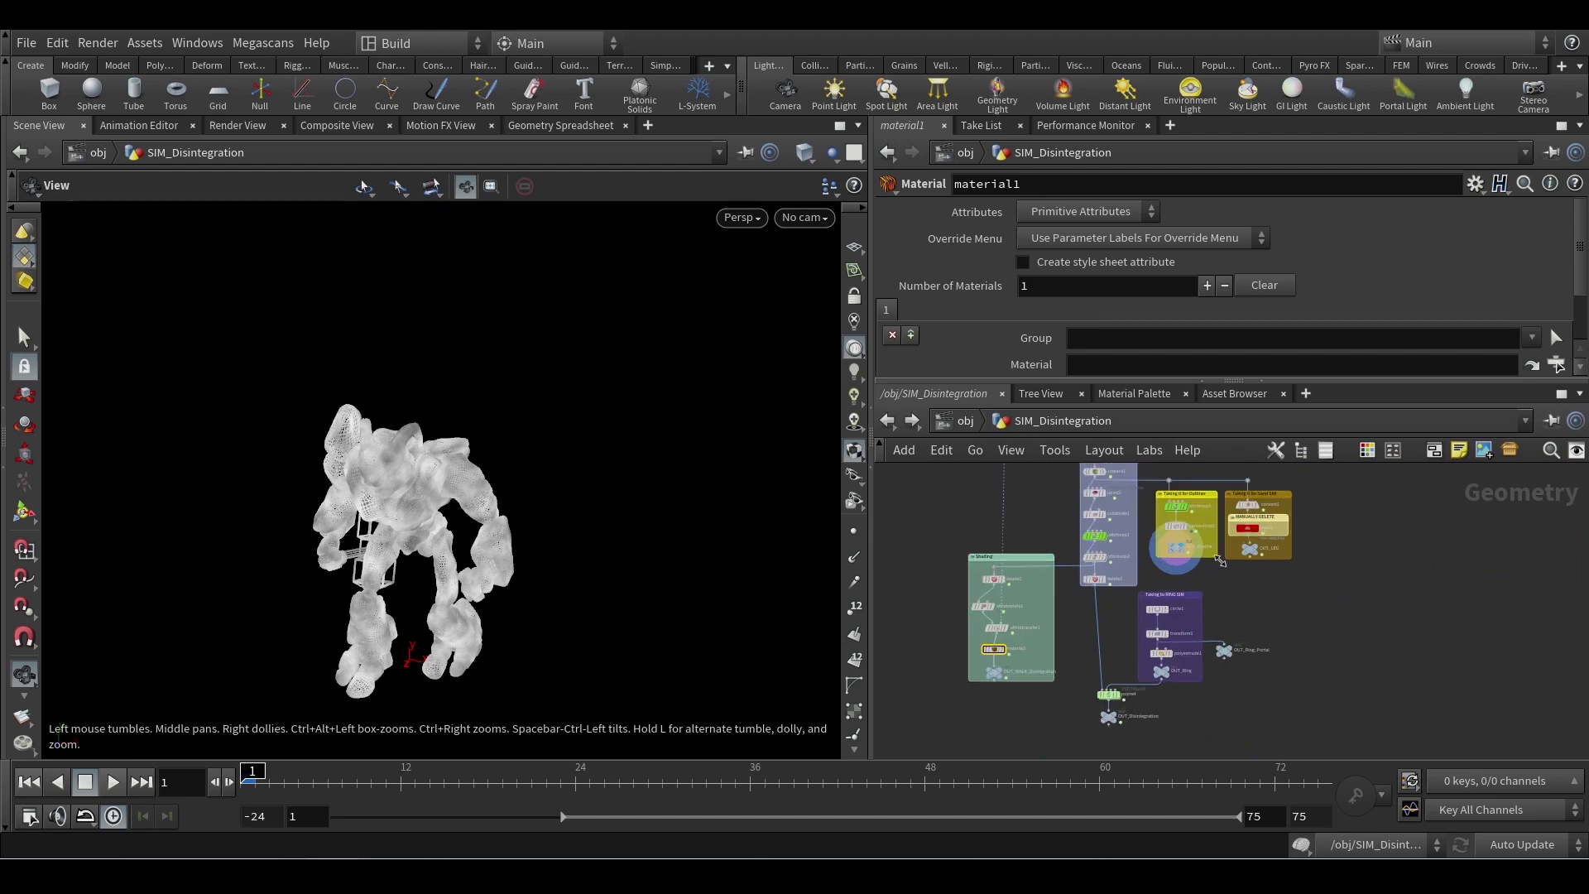
pyautogui.click(965, 420)
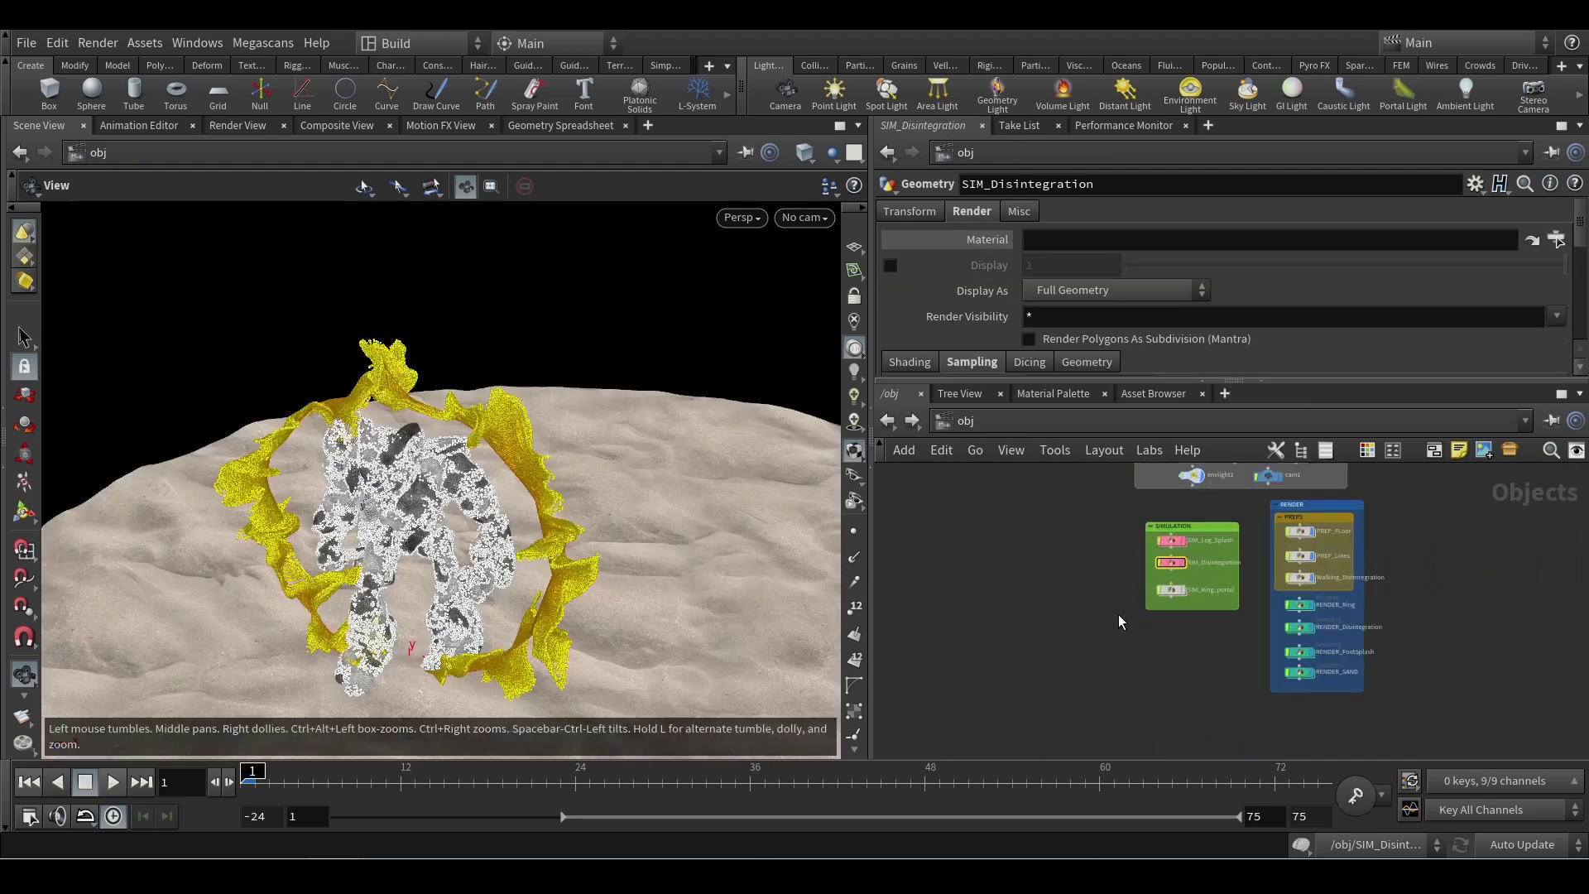
pyautogui.press('h')
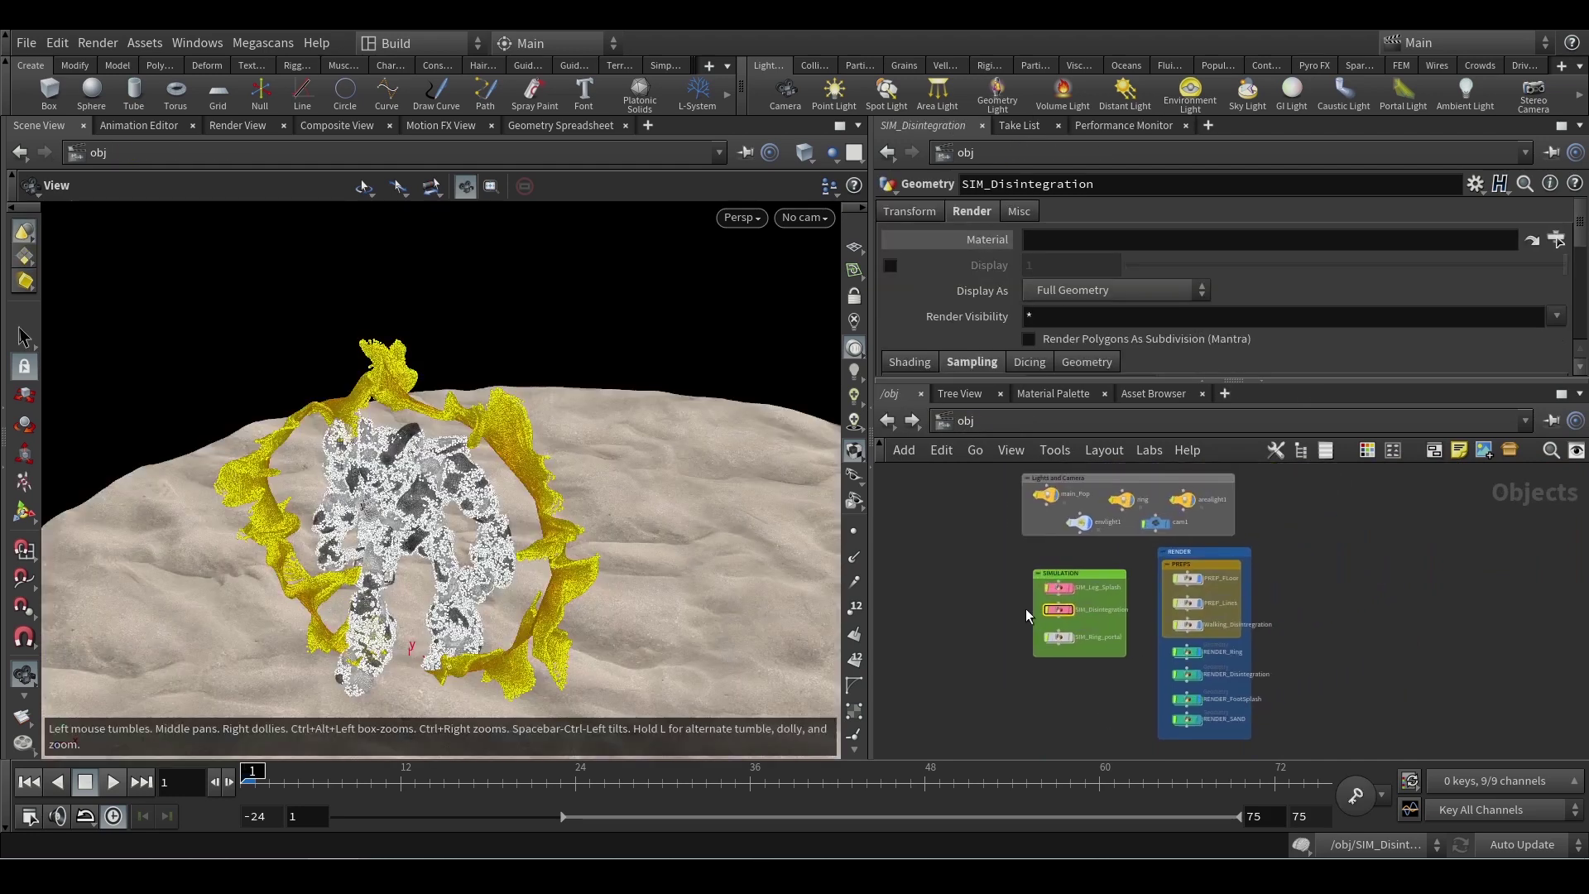
pyautogui.scroll(3, 1139, 628)
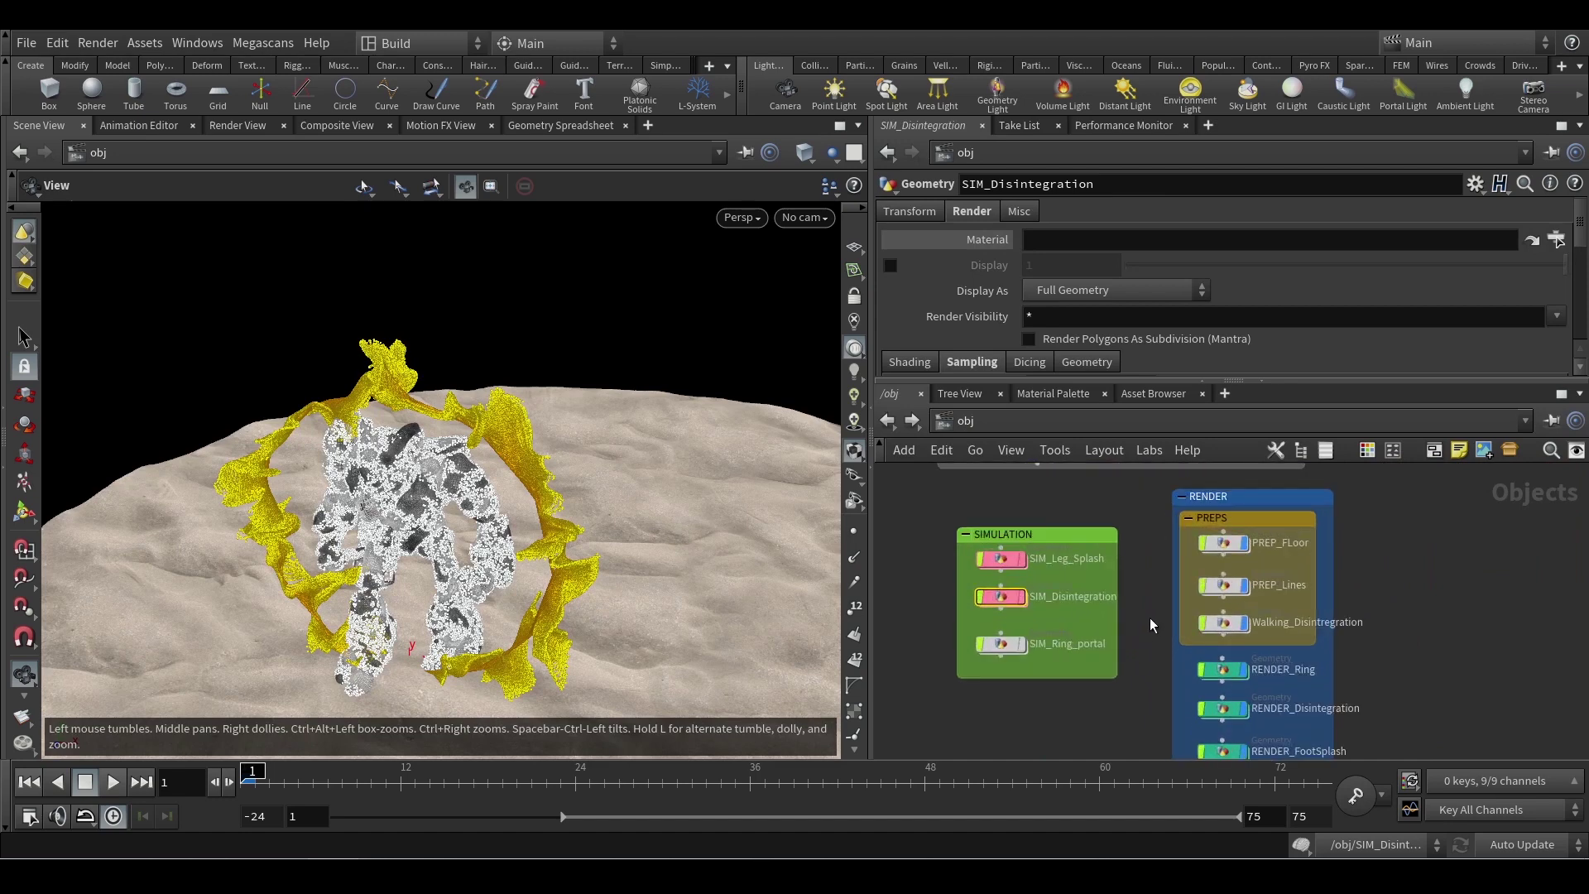